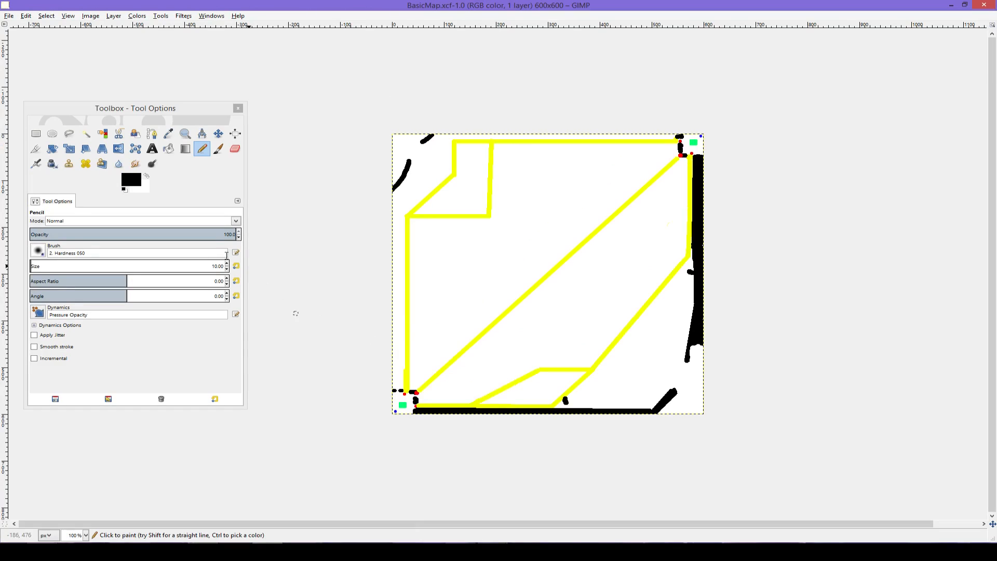
# Set the foreground color to bright green (2aff00) for the Pencil.
pyautogui.moveTo(374, 245); pyautogui.dragTo(372, 204)
pyautogui.scroll(1, 371, 206)
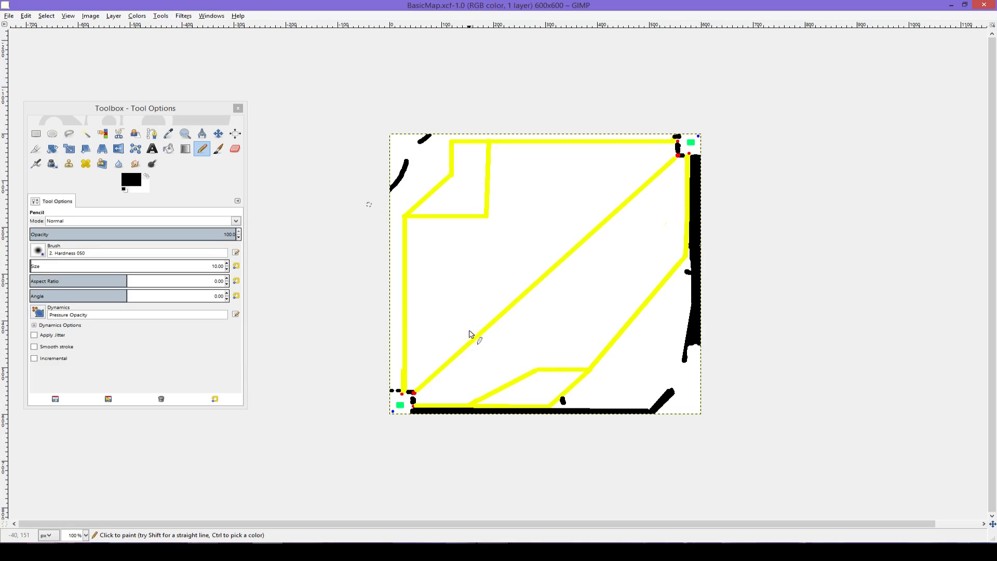
pyautogui.scroll(1, 318, 255)
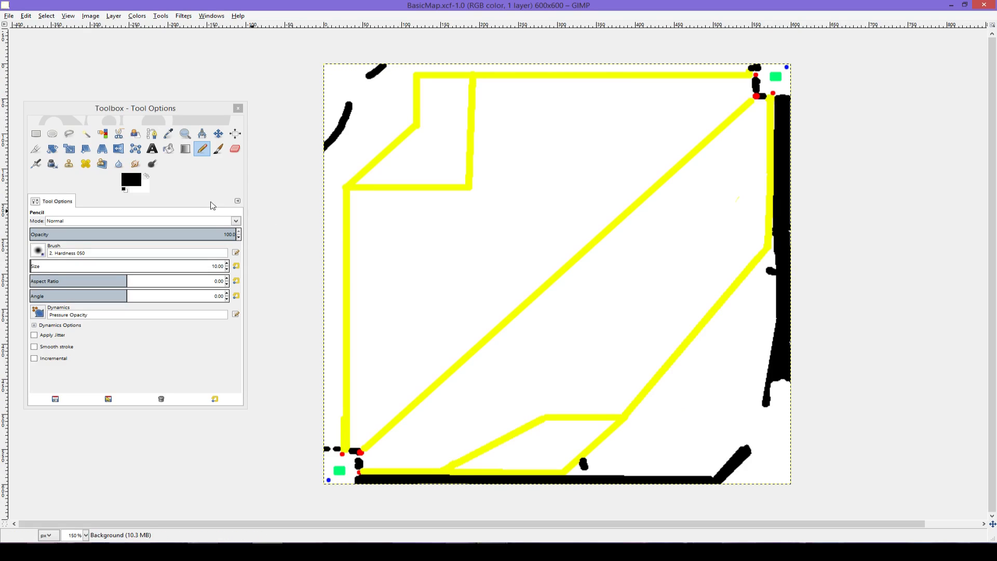
pyautogui.click(134, 179)
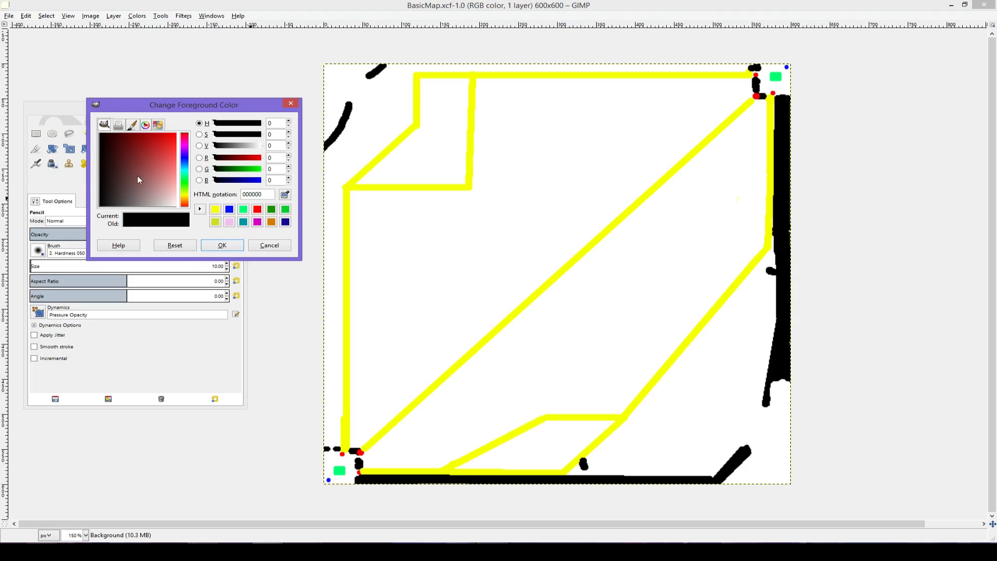
pyautogui.moveTo(185, 202); pyautogui.dragTo(185, 187)
pyautogui.click(176, 134)
pyautogui.click(222, 245)
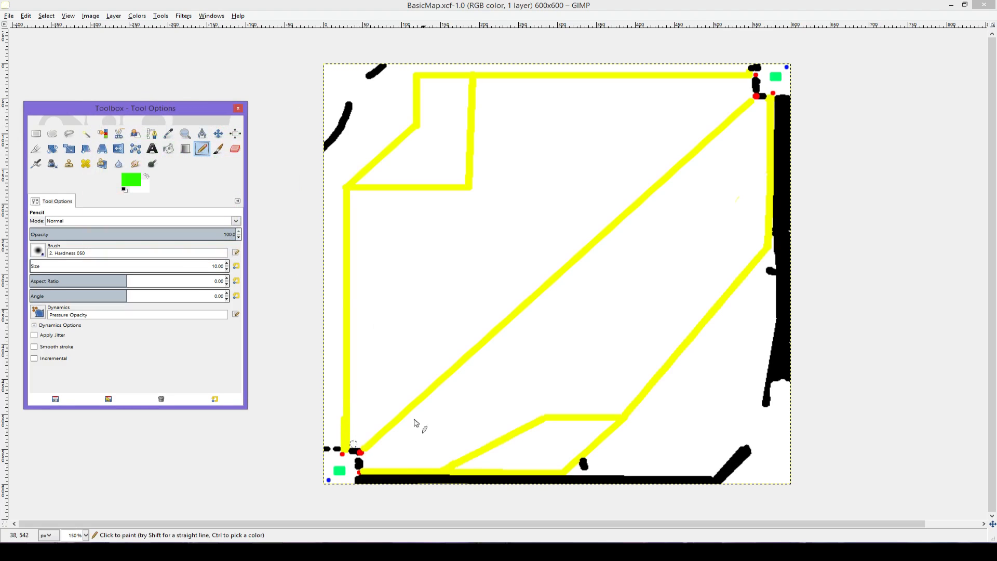
# Draw a green freehand curve above the yellow diagonal lane and fill the area between them with straight pencil strokes.
pyautogui.click(357, 445)
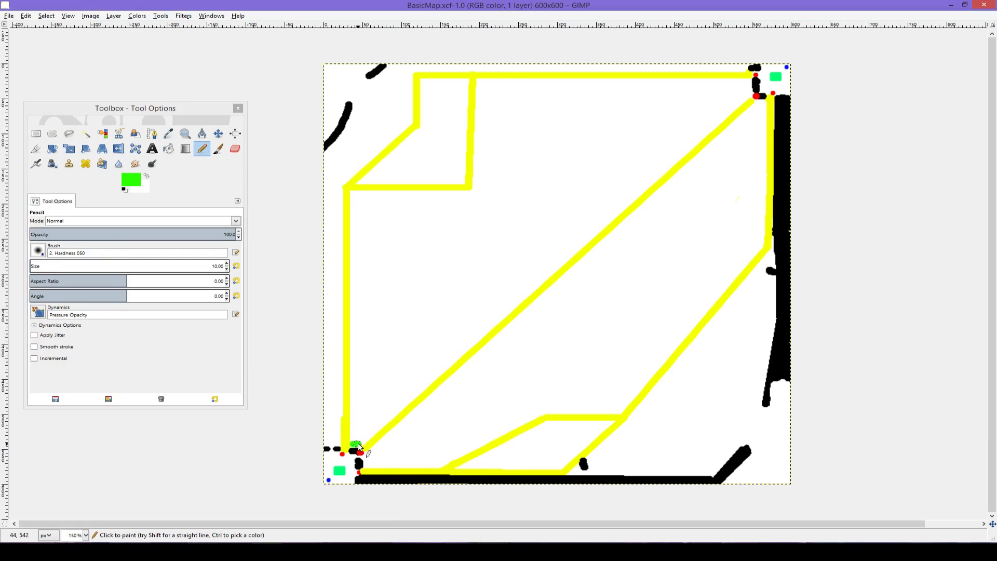
pyautogui.moveTo(358, 445)
pyautogui.mouseDown()
pyautogui.moveTo(375, 448)
pyautogui.moveTo(474, 307)
pyautogui.moveTo(748, 96)
pyautogui.mouseUp()
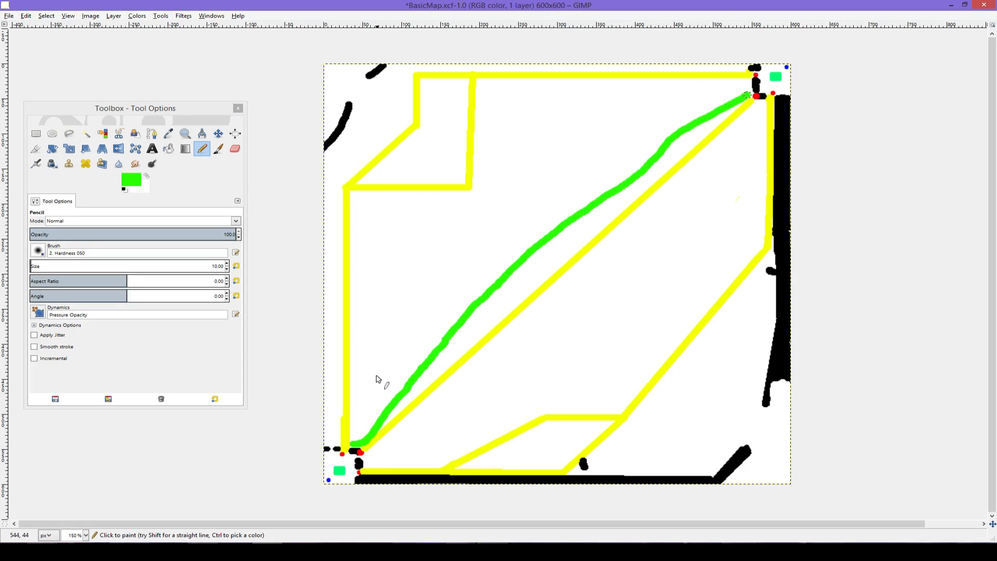
pyautogui.keyDown('shift'); pyautogui.click(374, 435); pyautogui.keyUp('shift')
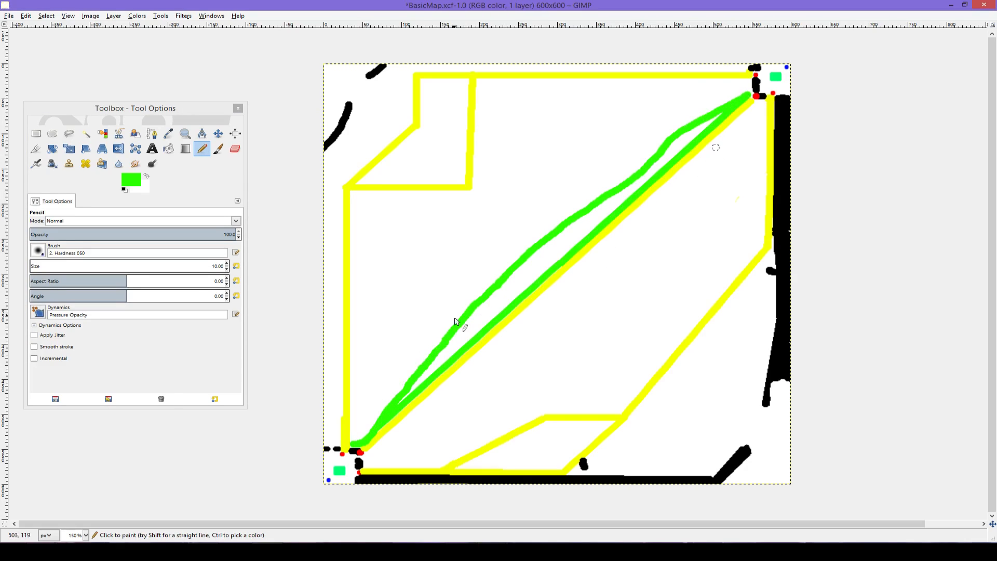
pyautogui.keyDown('shift'); pyautogui.click(721, 113); pyautogui.keyUp('shift')
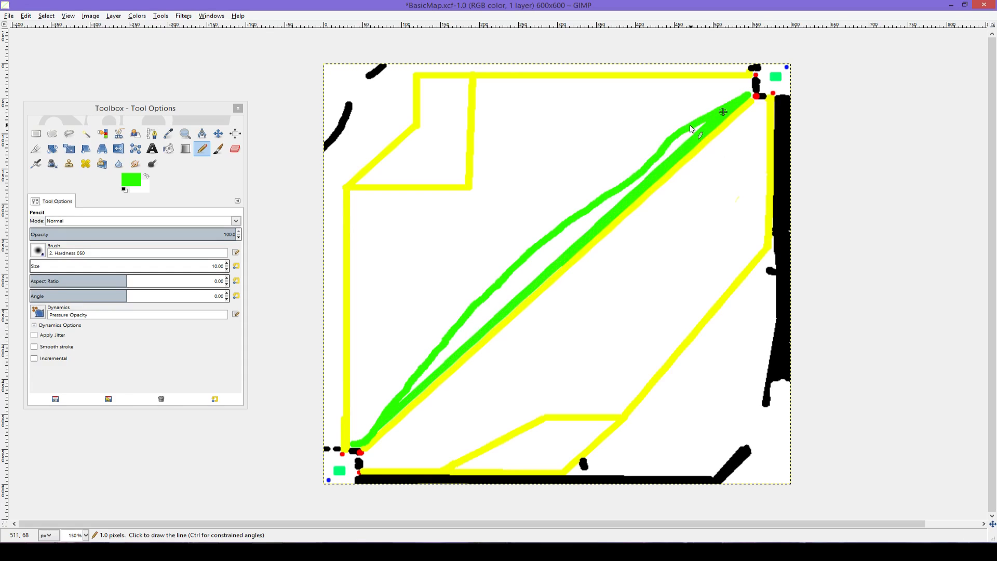
pyautogui.keyDown('shift'); pyautogui.click(404, 393); pyautogui.keyUp('shift')
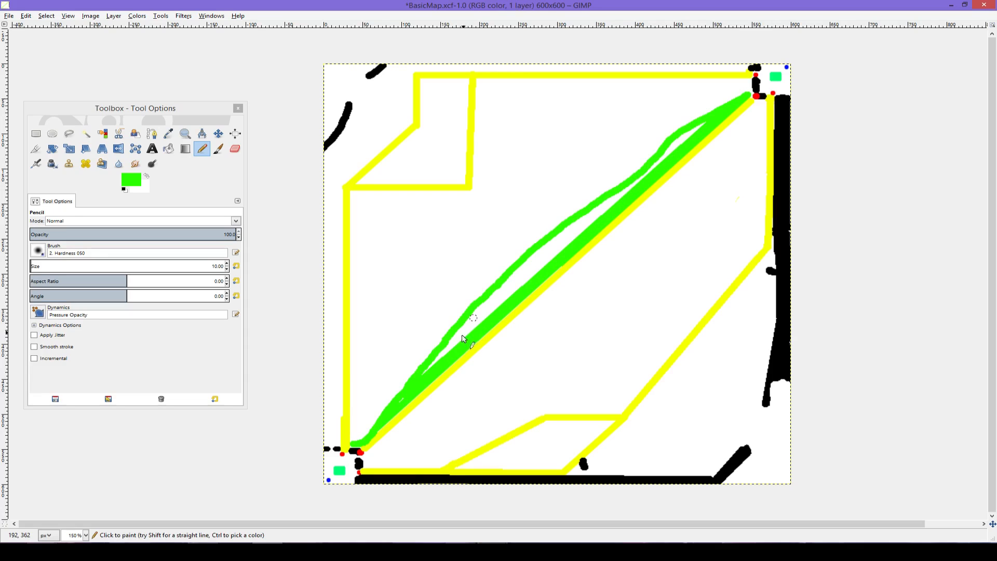
pyautogui.keyDown('shift'); pyautogui.click(711, 112); pyautogui.keyUp('shift')
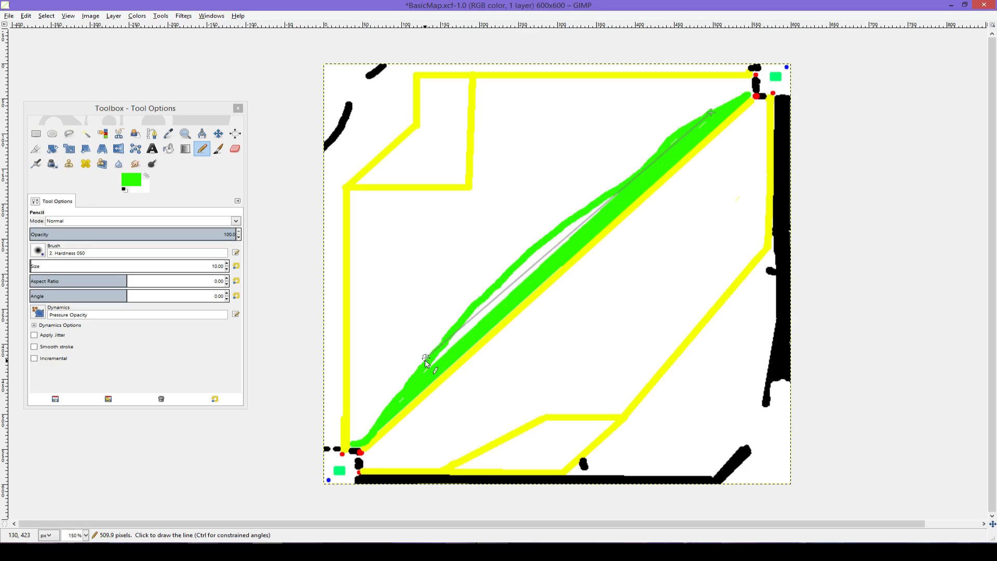
pyautogui.keyDown('shift'); pyautogui.click(425, 359); pyautogui.keyUp('shift')
pyautogui.keyDown('shift'); pyautogui.click(609, 192); pyautogui.keyUp('shift')
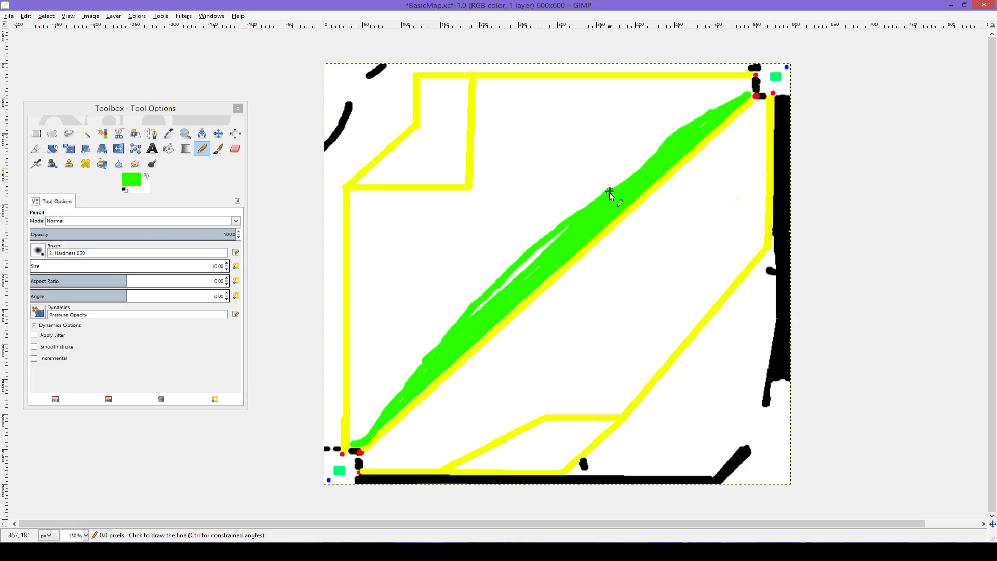
pyautogui.keyDown('shift'); pyautogui.click(445, 333); pyautogui.keyUp('shift')
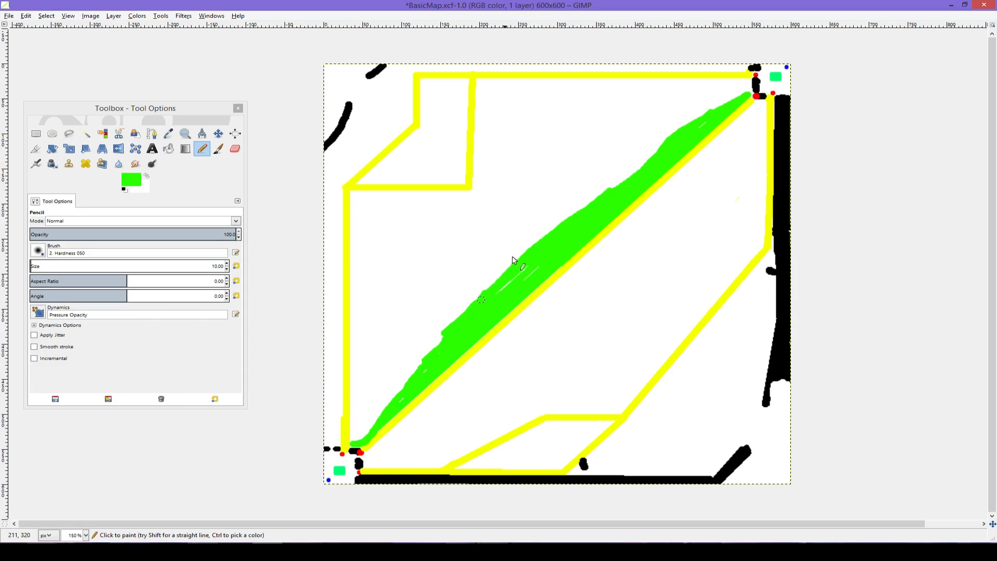
pyautogui.moveTo(513, 259); pyautogui.dragTo(508, 291)
pyautogui.moveTo(438, 350); pyautogui.dragTo(374, 404)
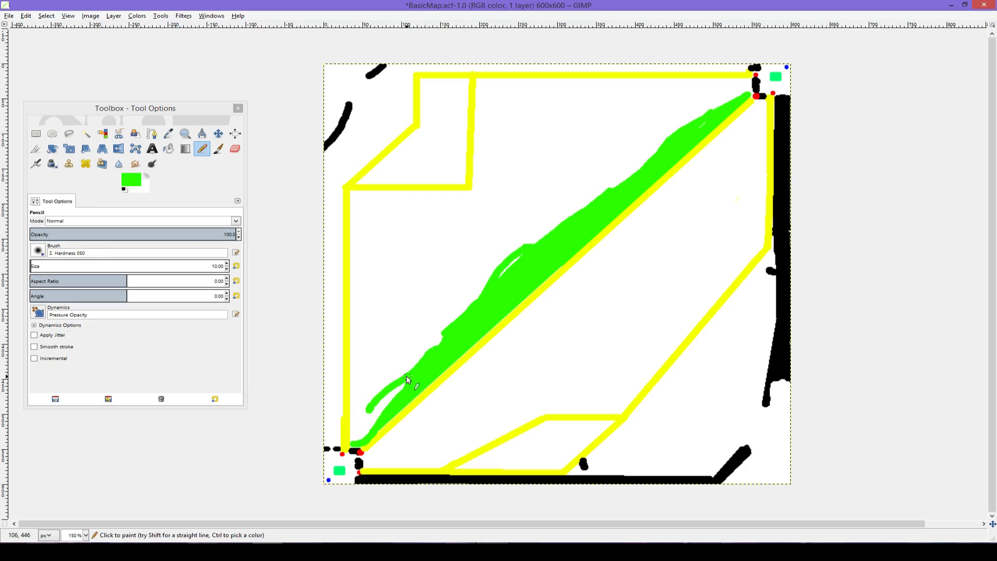
pyautogui.hotkey('ctrl', 'z')
pyautogui.hotkey('ctrl', 'z')
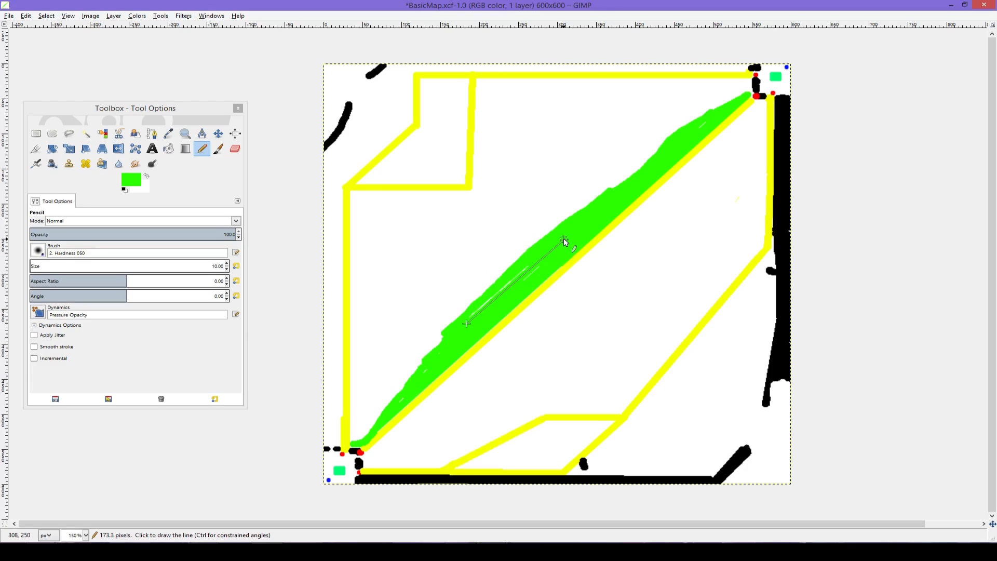
# Paint over the white gaps and smooth the outer edge of the green band above the diagonal lane.
pyautogui.moveTo(563, 239); pyautogui.dragTo(555, 255)
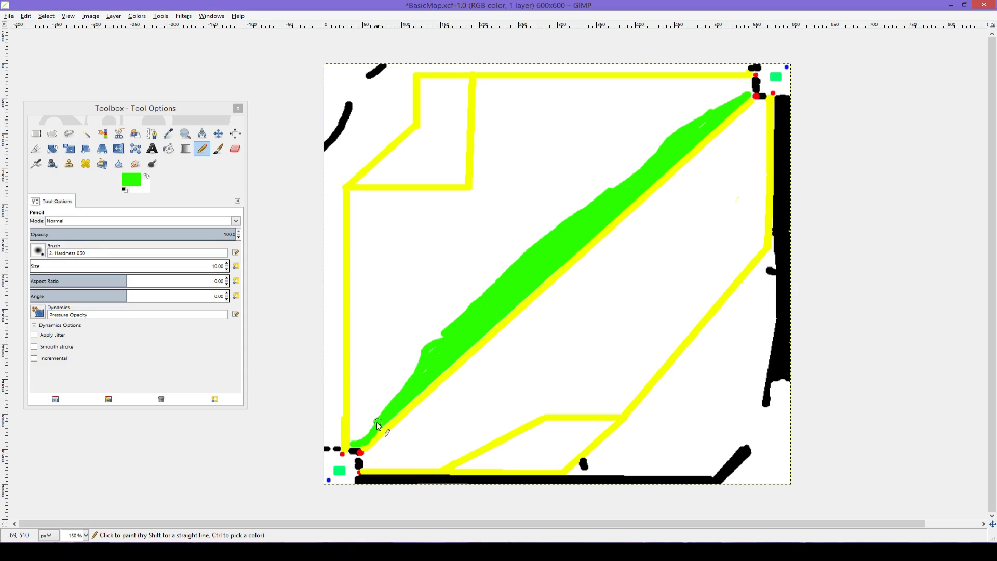
pyautogui.moveTo(360, 436); pyautogui.dragTo(359, 440)
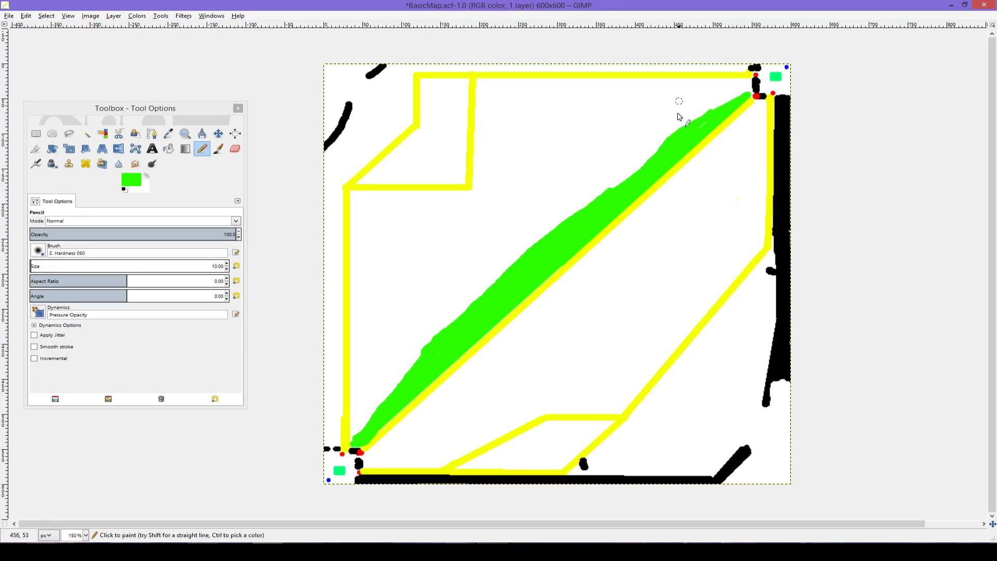
pyautogui.moveTo(612, 193)
pyautogui.mouseDown()
pyautogui.moveTo(688, 117)
pyautogui.moveTo(748, 92)
pyautogui.mouseUp()
# Paint a matching green band along the lower side of the yellow diagonal with straight pencil strokes between the two corner bases.
pyautogui.scroll(-3, 468, 244)
pyautogui.hscroll(-3, 467, 244)
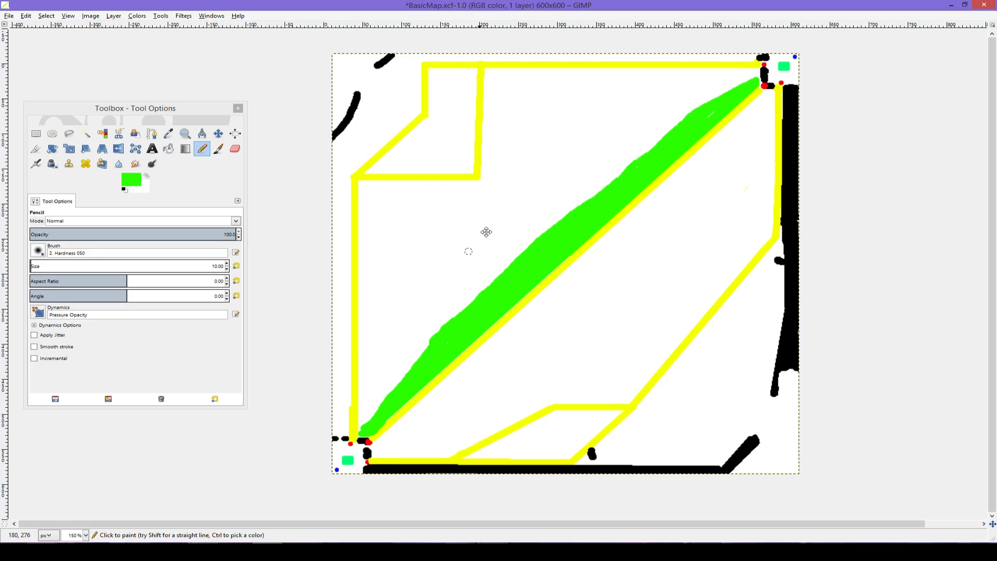
pyautogui.scroll(2, 440, 310)
pyautogui.hscroll(-3, 441, 309)
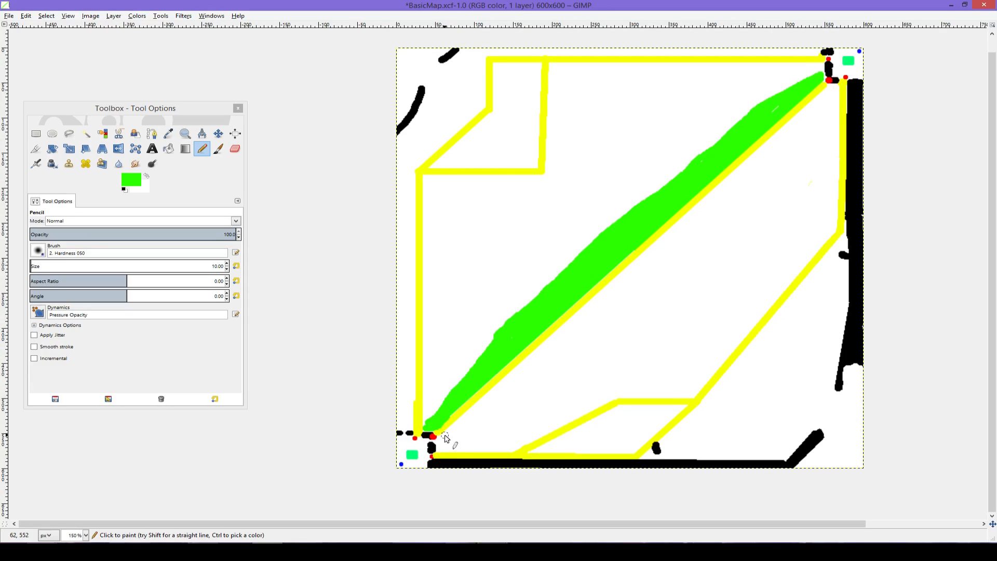
pyautogui.keyDown('shift'); pyautogui.click(829, 91); pyautogui.keyUp('shift')
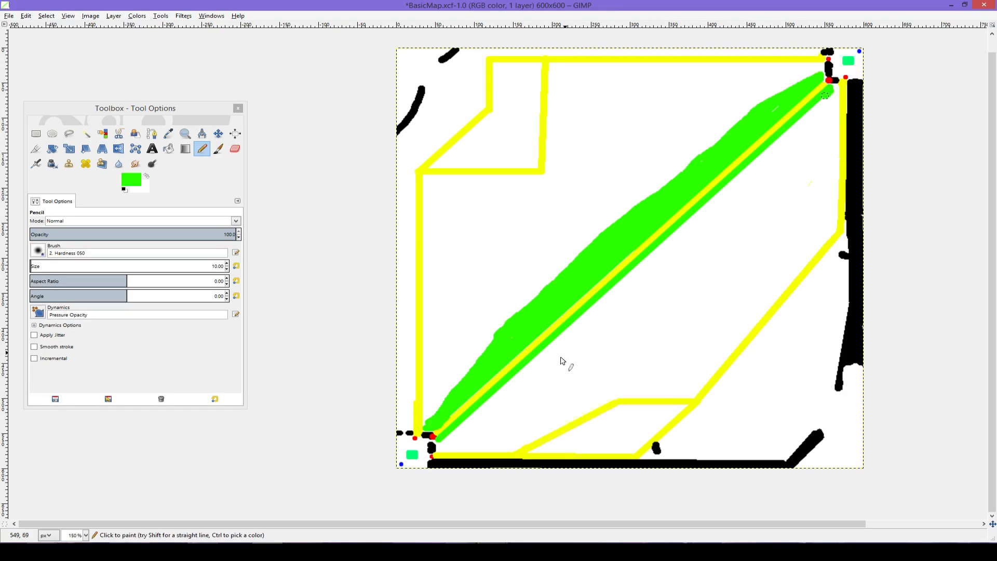
pyautogui.keyDown('shift'); pyautogui.click(448, 448); pyautogui.keyUp('shift')
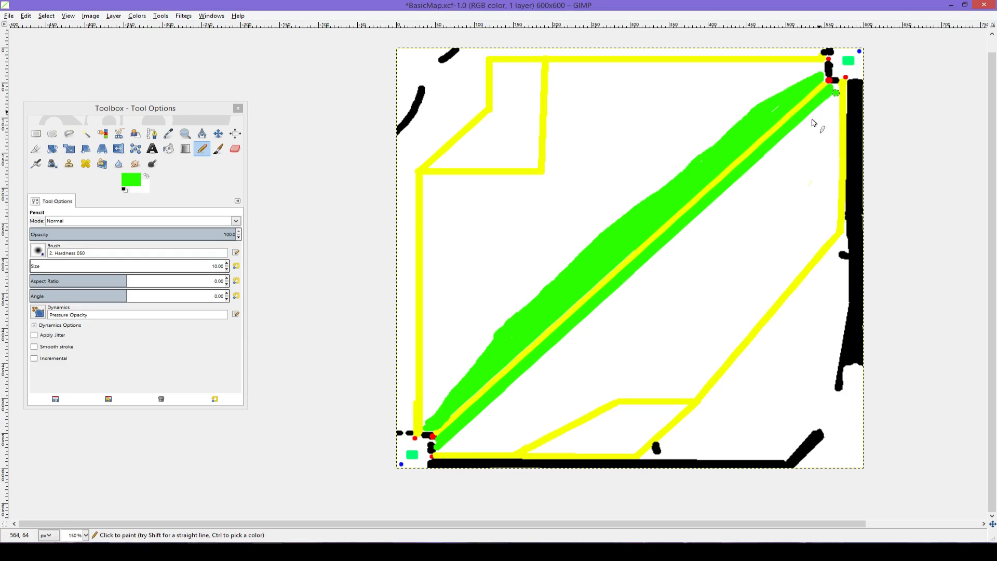
pyautogui.keyDown('shift'); pyautogui.click(442, 449); pyautogui.keyUp('shift')
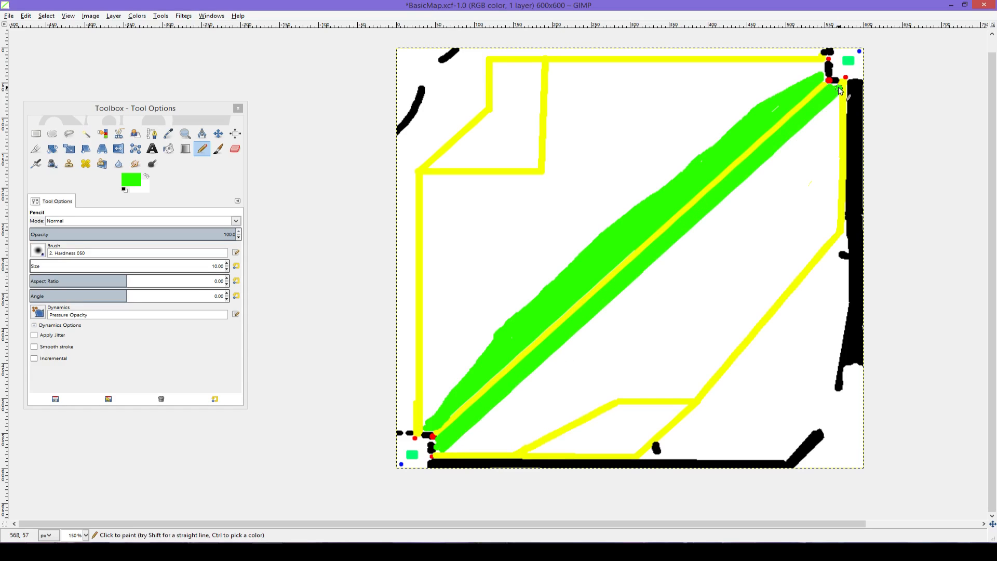
pyautogui.scroll(-3, 575, 246)
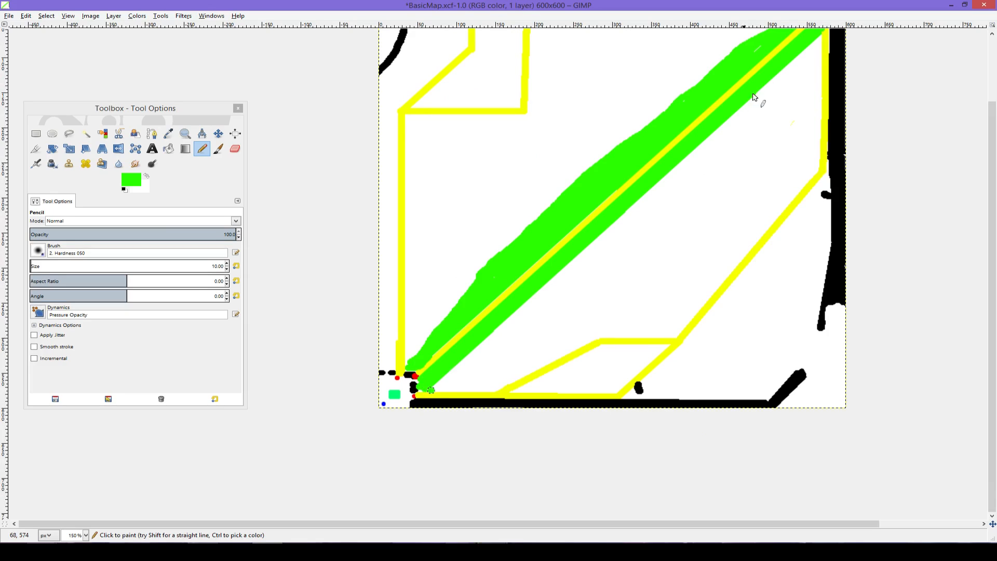
pyautogui.keyDown('shift'); pyautogui.click(824, 38); pyautogui.keyUp('shift')
pyautogui.moveTo(773, 69); pyautogui.dragTo(792, 115)
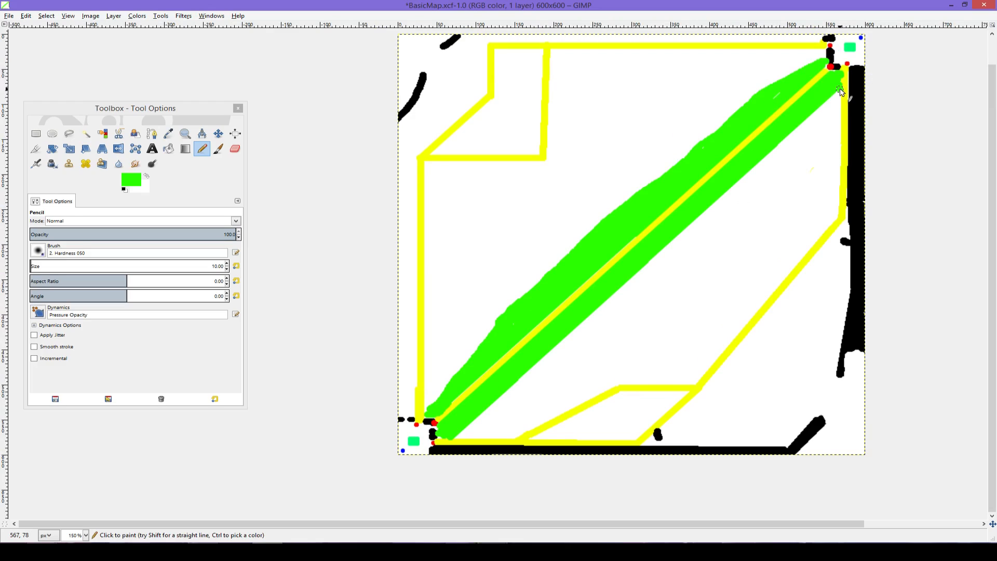
pyautogui.keyDown('shift'); pyautogui.click(458, 438); pyautogui.keyUp('shift')
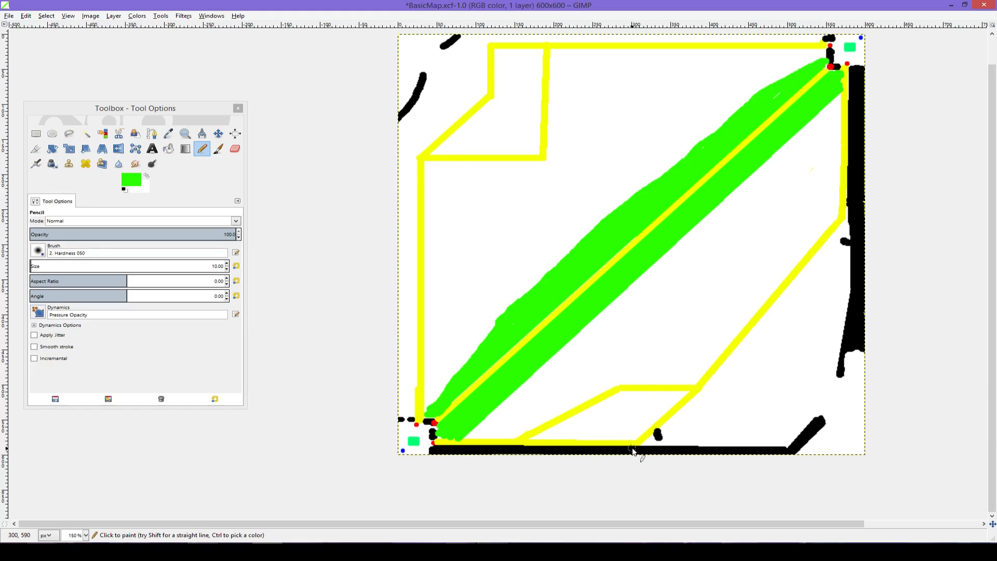
# Change the foreground color to blue (0060ff).
pyautogui.scroll(-4, 278, 327)
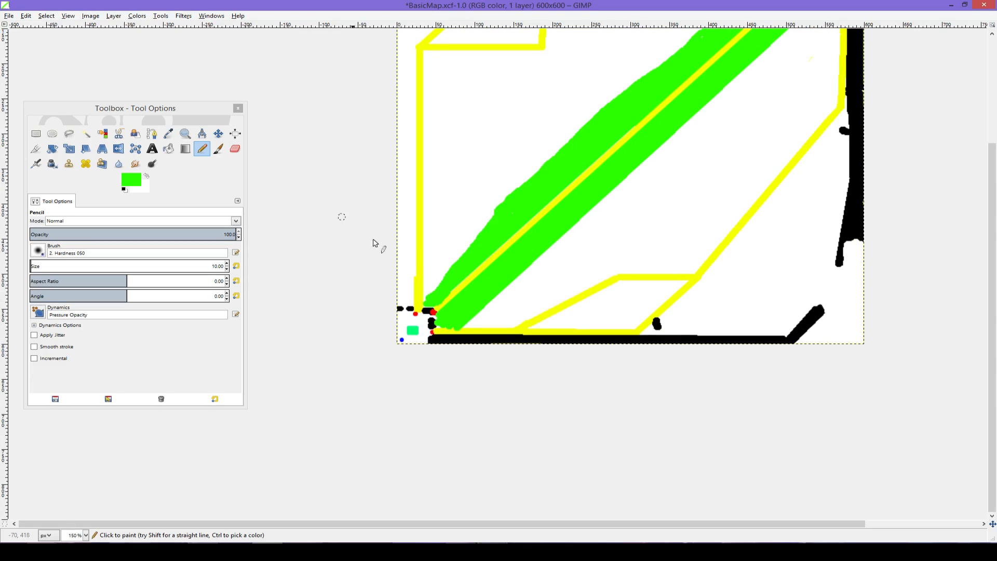
pyautogui.moveTo(449, 279); pyautogui.dragTo(483, 423)
pyautogui.moveTo(540, 250); pyautogui.dragTo(476, 266)
pyautogui.moveTo(447, 166); pyautogui.dragTo(426, 112)
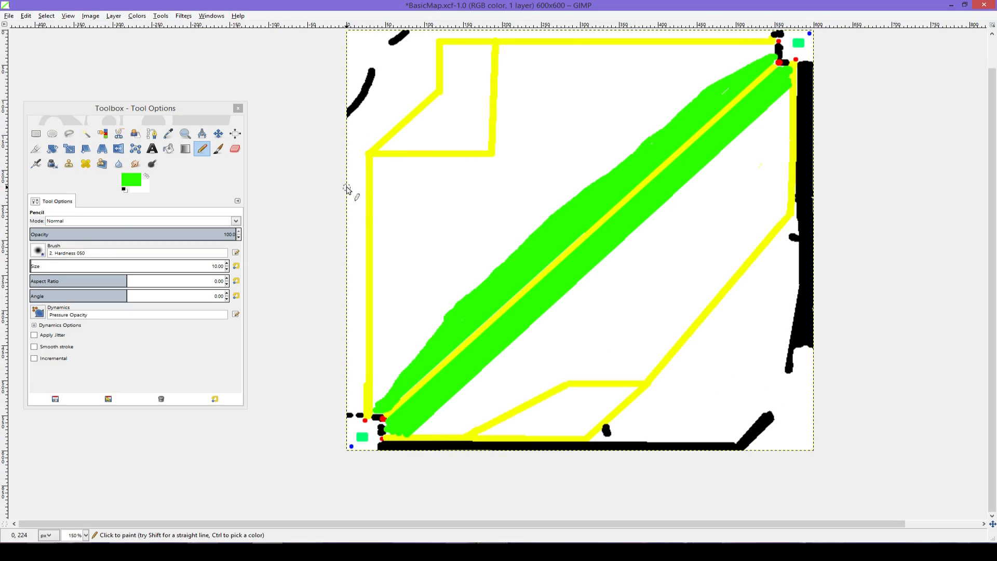
pyautogui.click(128, 180)
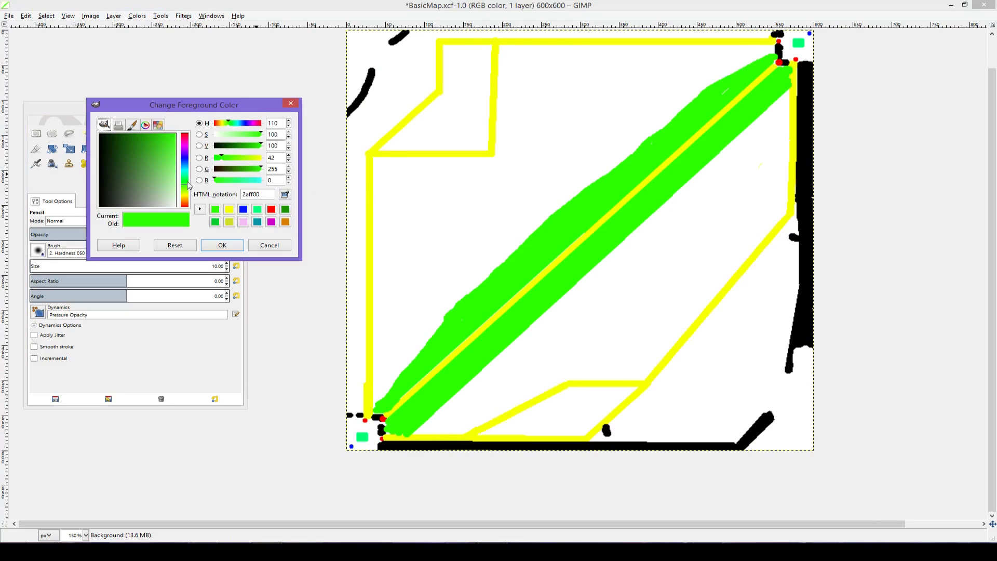
pyautogui.moveTo(188, 186); pyautogui.dragTo(184, 163)
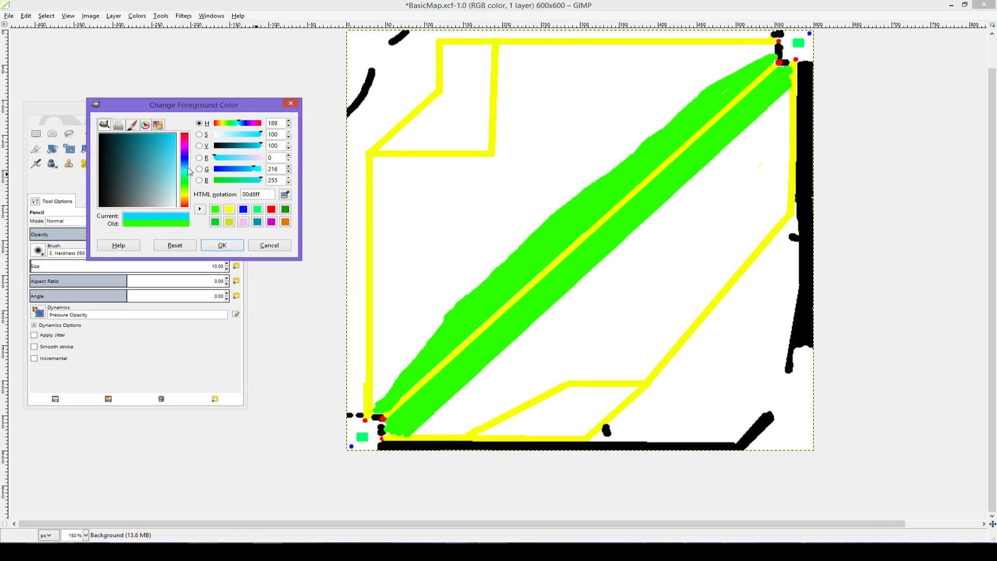
pyautogui.click(223, 247)
# Bucket-fill the two closed yellow-outlined regions, at the map's upper left and along its bottom edge, with blue.
pyautogui.press('t')
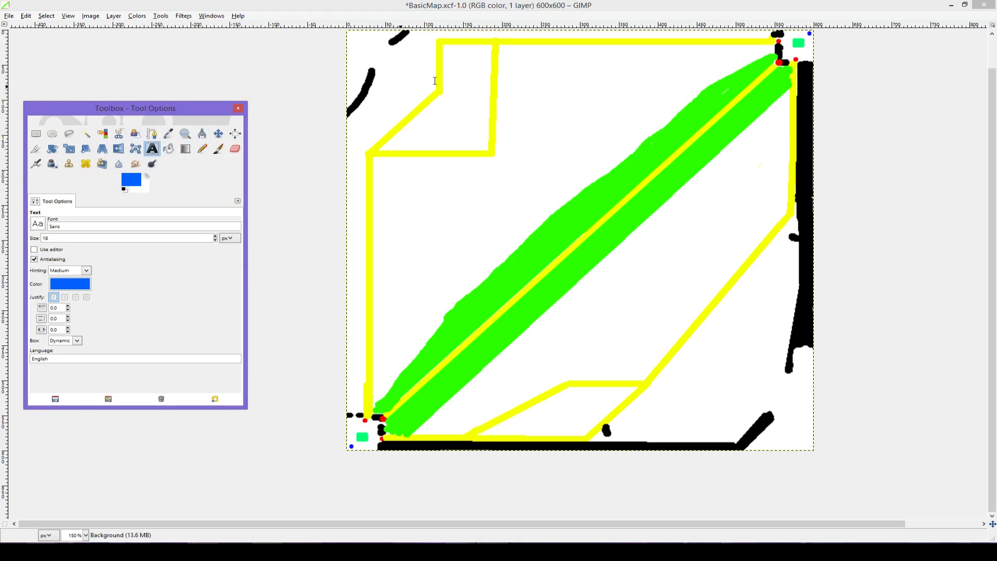
pyautogui.click(471, 98)
pyautogui.click(168, 149)
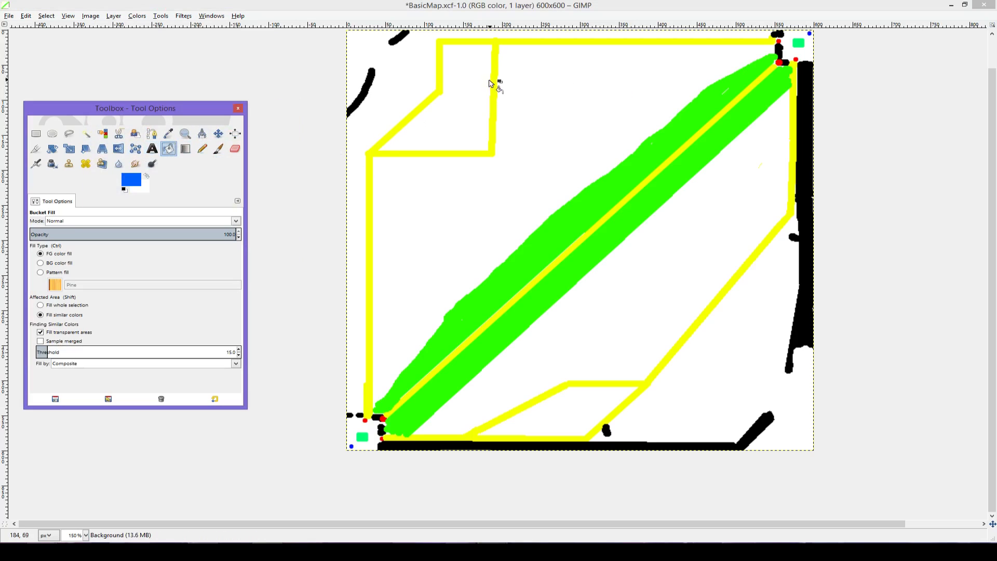
pyautogui.click(459, 113)
pyautogui.click(607, 413)
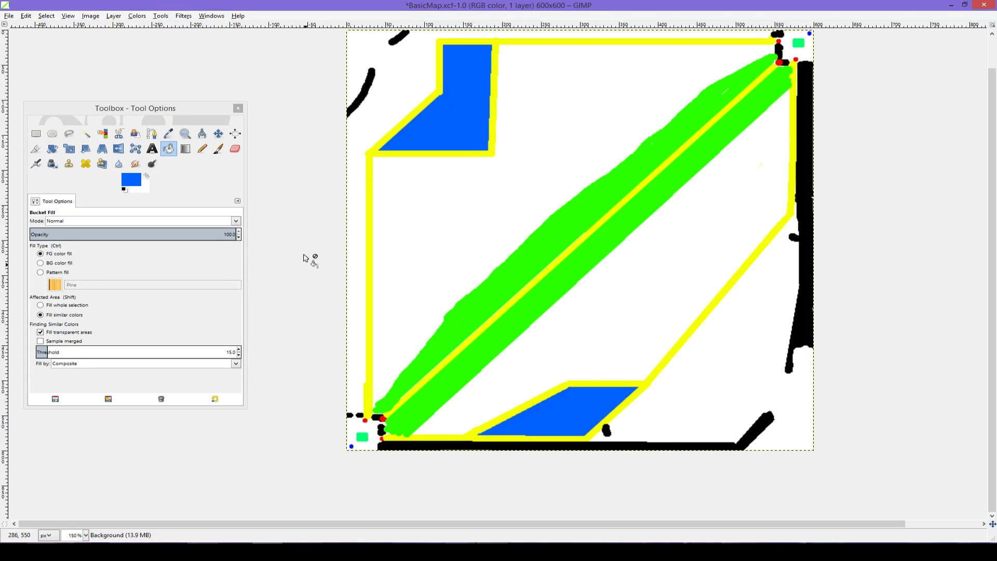
# Set the foreground color to magenta and draw a pencil line across the upper-left blue region, from its inner bend to the opposite corner.
pyautogui.click(202, 148)
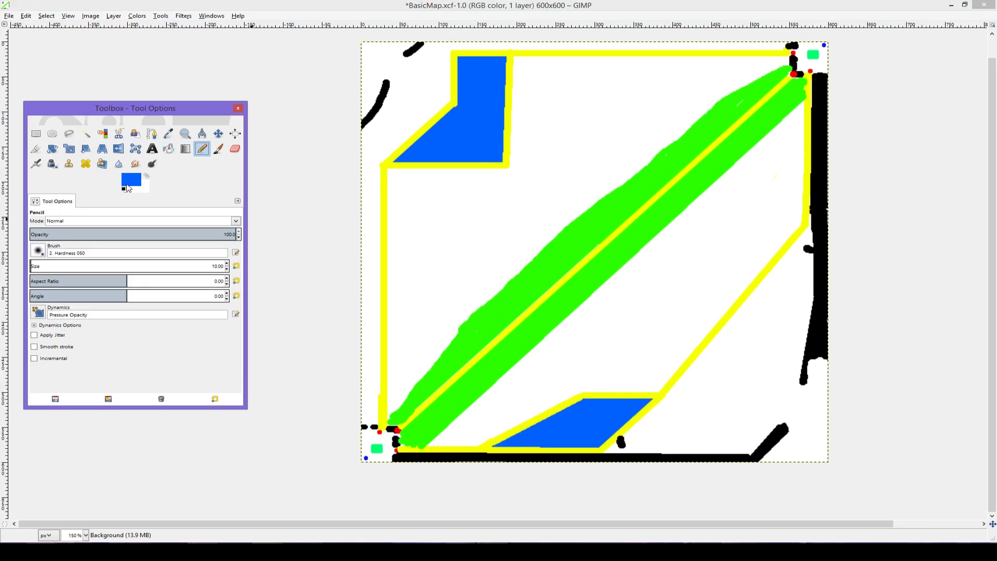
pyautogui.click(134, 180)
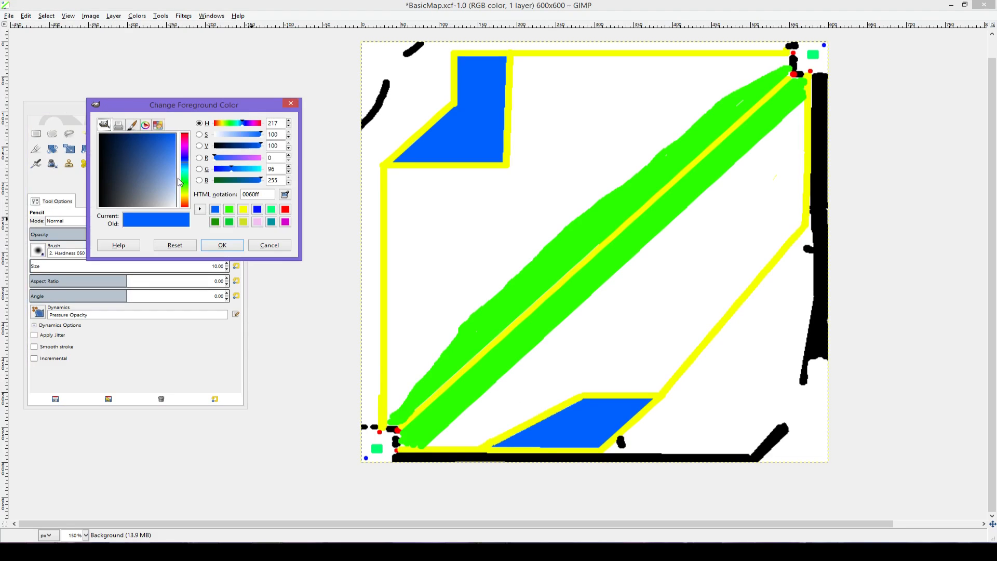
pyautogui.moveTo(190, 166); pyautogui.dragTo(186, 149)
pyautogui.click(229, 248)
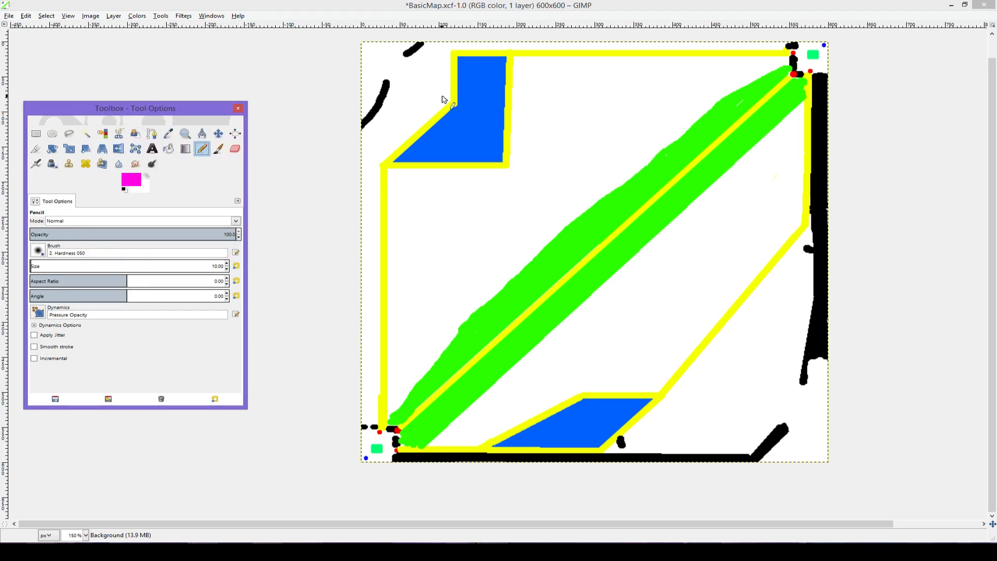
pyautogui.moveTo(457, 106); pyautogui.dragTo(483, 133)
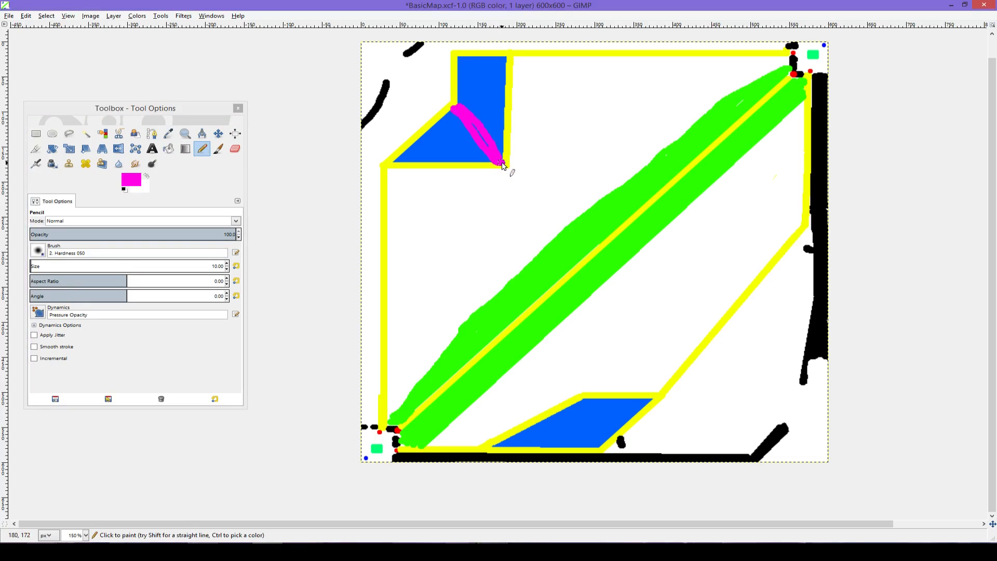
# Thicken the magenta line across the upper-left blue region and paint a matching magenta bar across the bottom blue region.
pyautogui.moveTo(502, 163); pyautogui.dragTo(491, 141)
pyautogui.moveTo(585, 399)
pyautogui.mouseDown()
pyautogui.moveTo(604, 439)
pyautogui.moveTo(585, 420)
pyautogui.moveTo(599, 448)
pyautogui.moveTo(584, 406)
pyautogui.mouseUp()
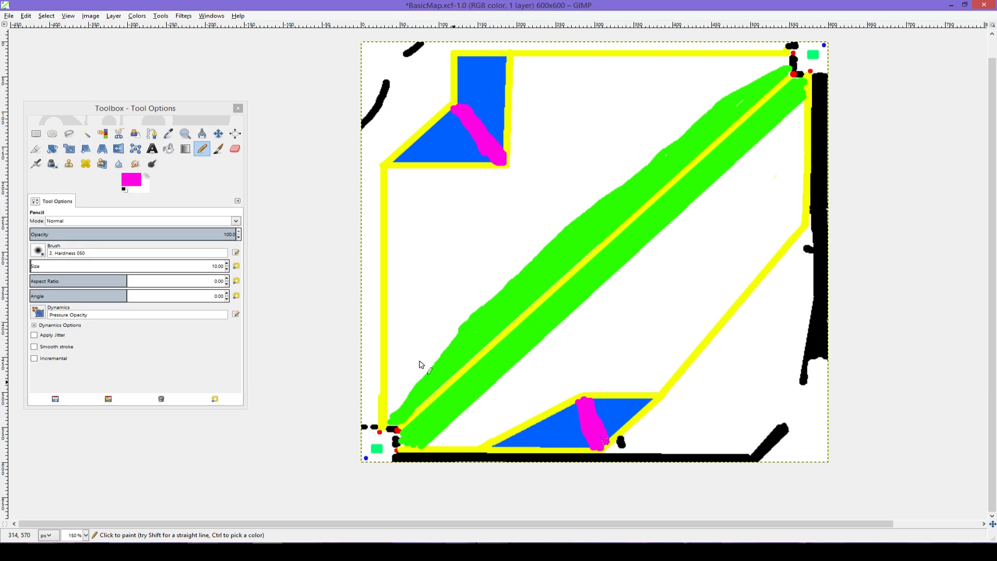
pyautogui.scroll(-2, 410, 322)
pyautogui.hscroll(2, 400, 280)
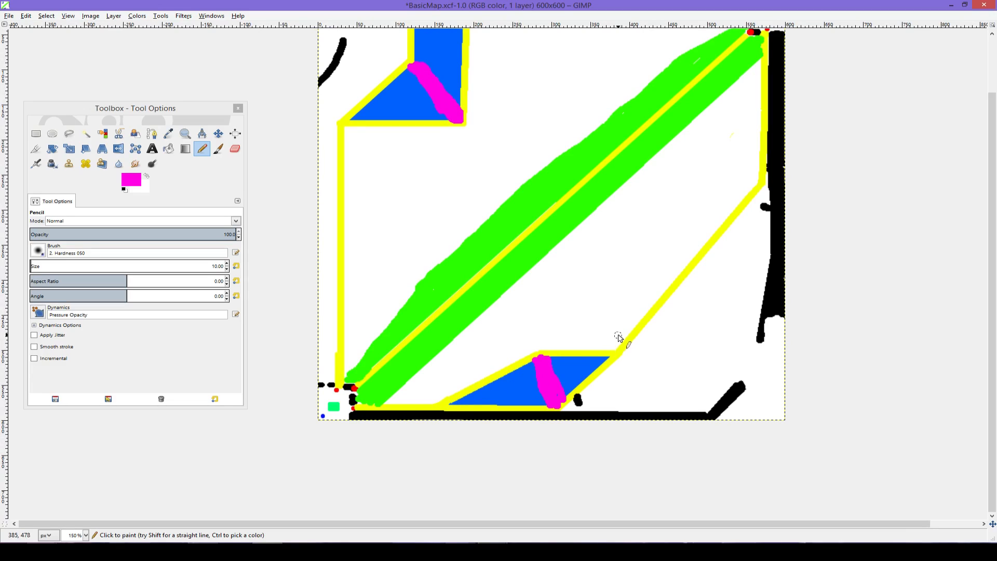
pyautogui.keyDown('ctrl'); pyautogui.scroll(-3, 494, 328); pyautogui.keyUp('ctrl')
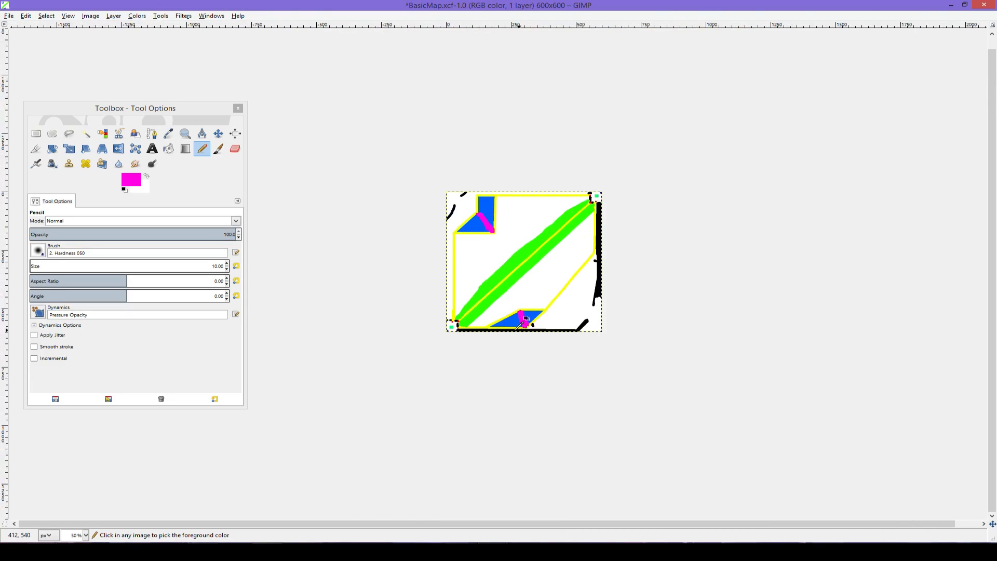
pyautogui.keyDown('ctrl'); pyautogui.scroll(3, 374, 371); pyautogui.keyUp('ctrl')
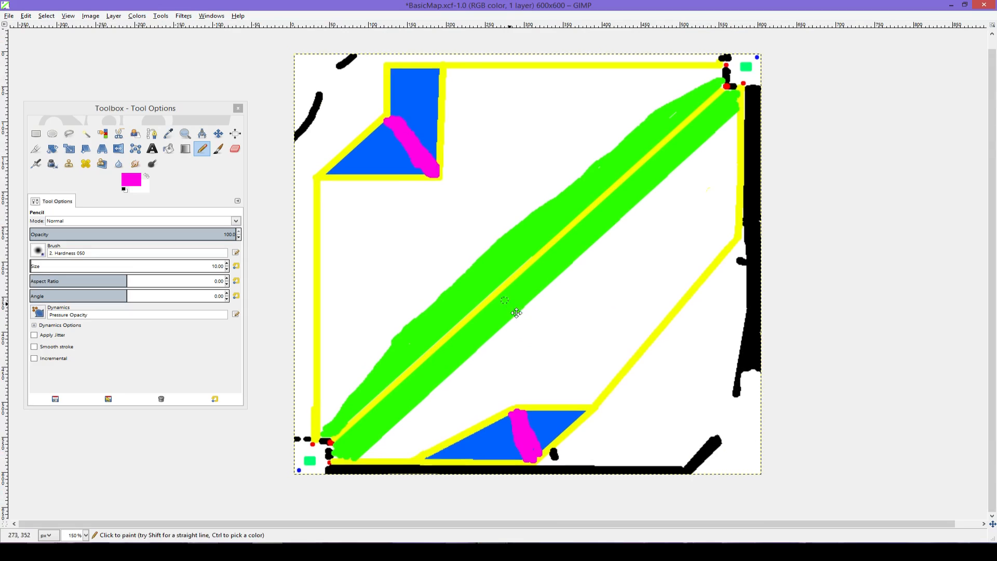
pyautogui.scroll(2, 491, 317)
pyautogui.hscroll(-3, 490, 317)
pyautogui.moveTo(489, 314); pyautogui.dragTo(395, 345)
pyautogui.moveTo(505, 257)
pyautogui.mouseDown()
pyautogui.moveTo(487, 249)
pyautogui.moveTo(486, 217)
pyautogui.mouseUp()
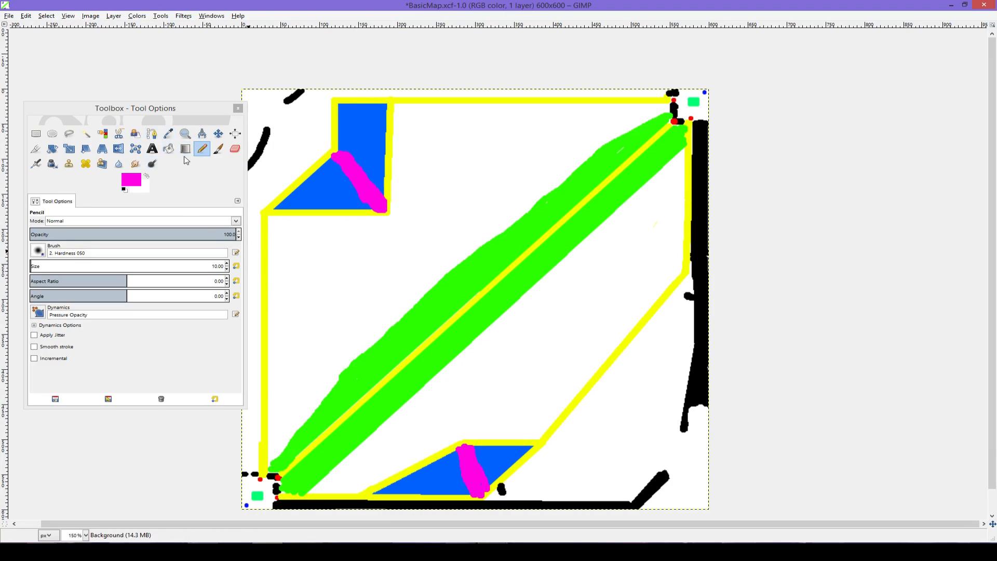
pyautogui.moveTo(472, 289); pyautogui.dragTo(407, 198)
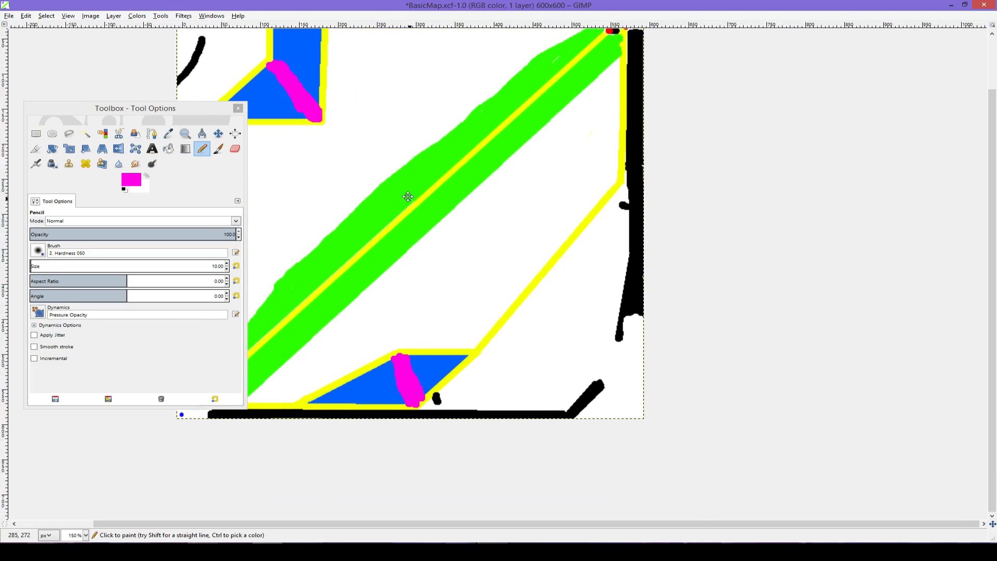
pyautogui.keyDown('ctrl'); pyautogui.click(509, 240); pyautogui.keyUp('ctrl')
pyautogui.moveTo(356, 225); pyautogui.dragTo(478, 268)
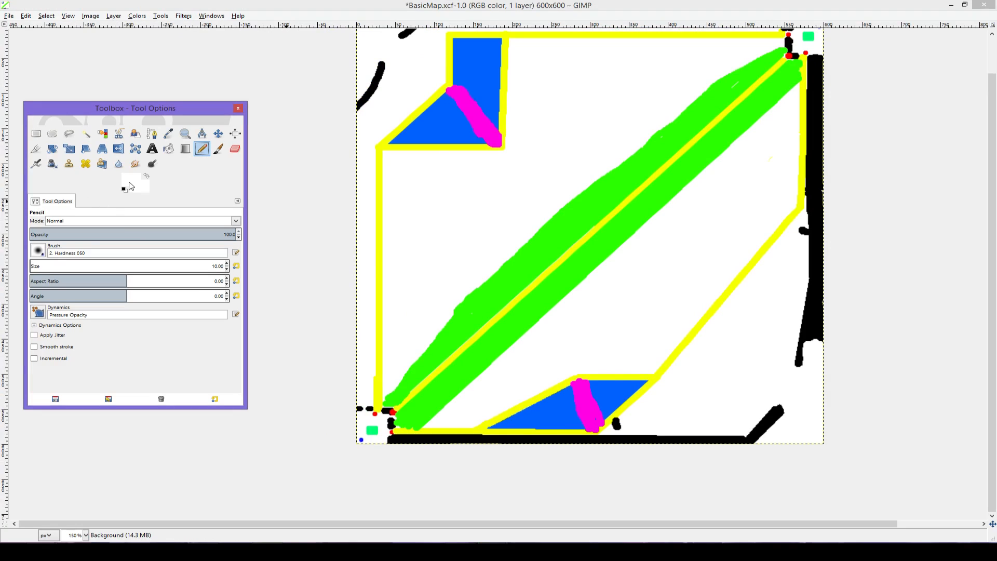
pyautogui.click(123, 190)
pyautogui.moveTo(499, 199); pyautogui.dragTo(497, 226)
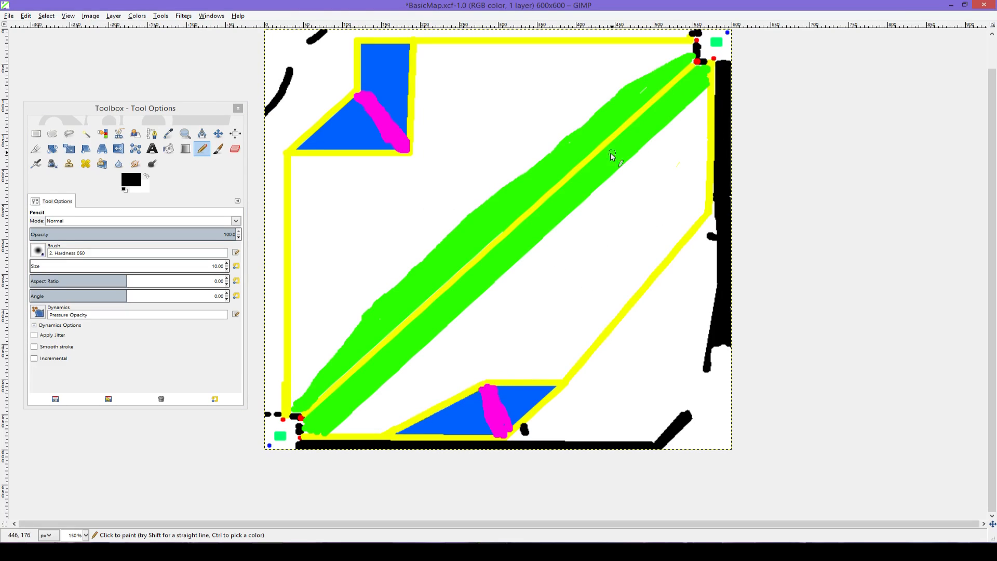
# Pick the band's green and draw a straight pencil line about 425 px long from the bottom blue region's upper corner to the right yellow border.
pyautogui.keyDown('ctrl'); pyautogui.click(581, 184); pyautogui.keyUp('ctrl')
pyautogui.moveTo(490, 377)
pyautogui.mouseDown()
pyautogui.moveTo(542, 325)
pyautogui.moveTo(642, 186)
pyautogui.moveTo(701, 138)
pyautogui.mouseUp()
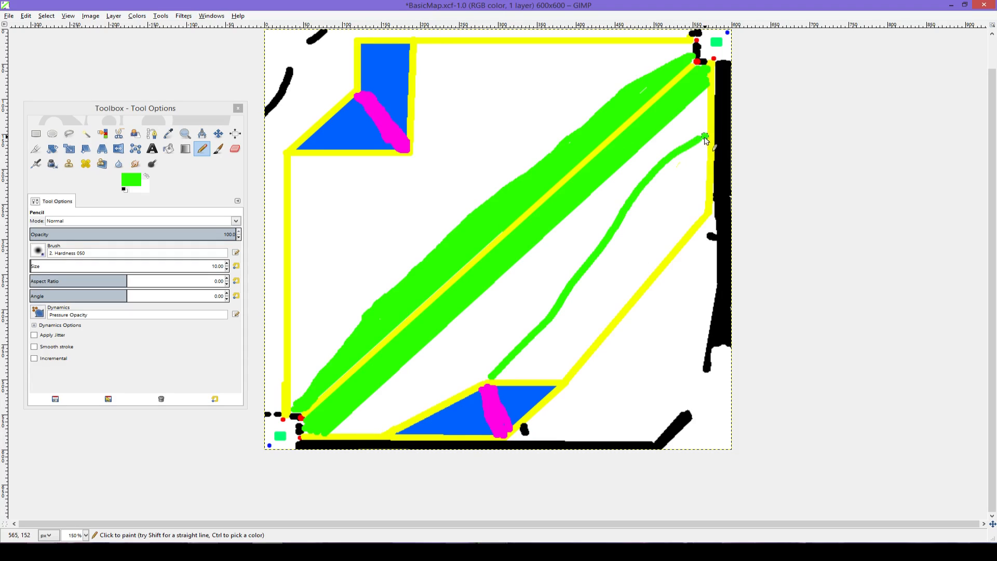
pyautogui.hotkey('ctrl', 'z')
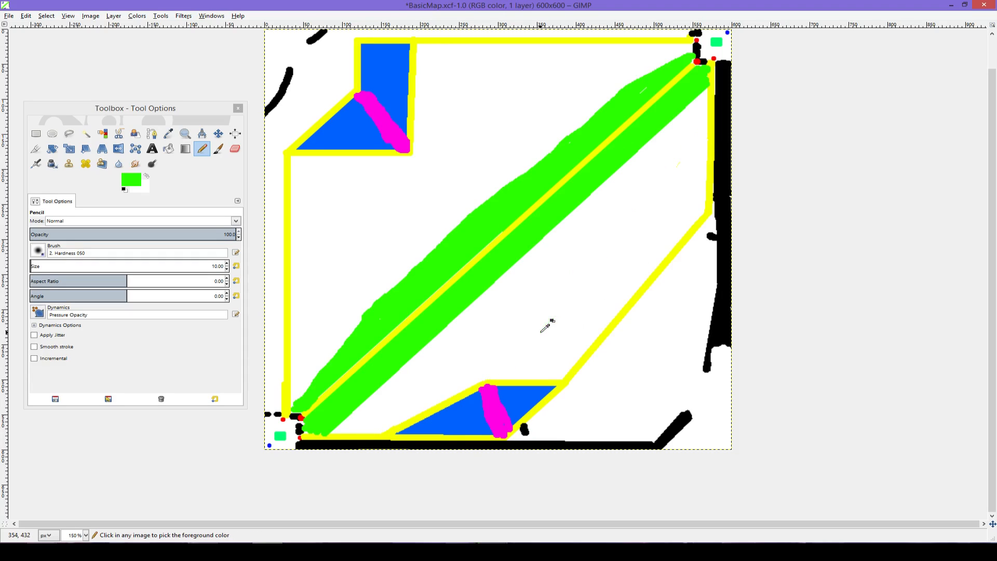
pyautogui.click(491, 379)
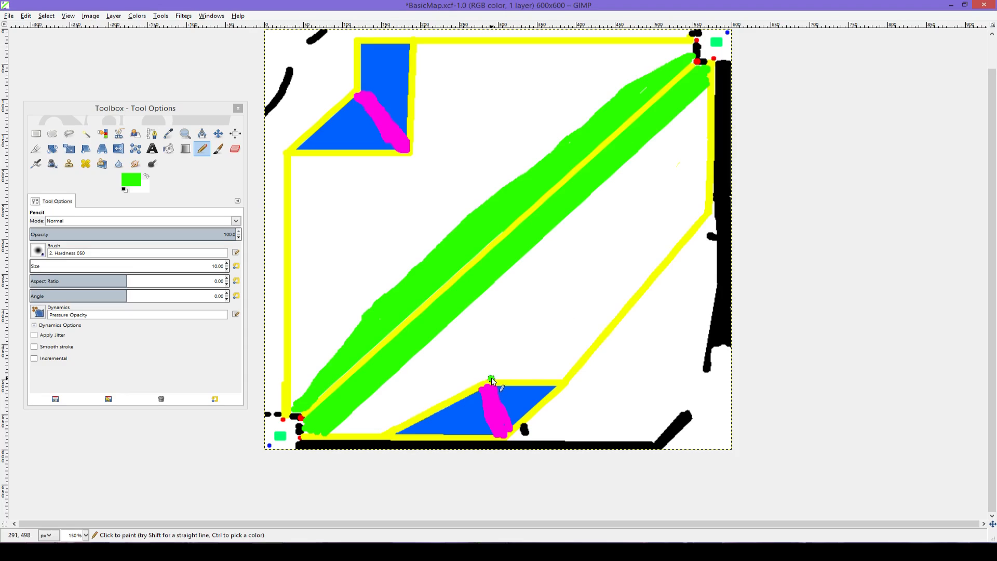
pyautogui.keyDown('shift'); pyautogui.click(704, 150); pyautogui.keyUp('shift')
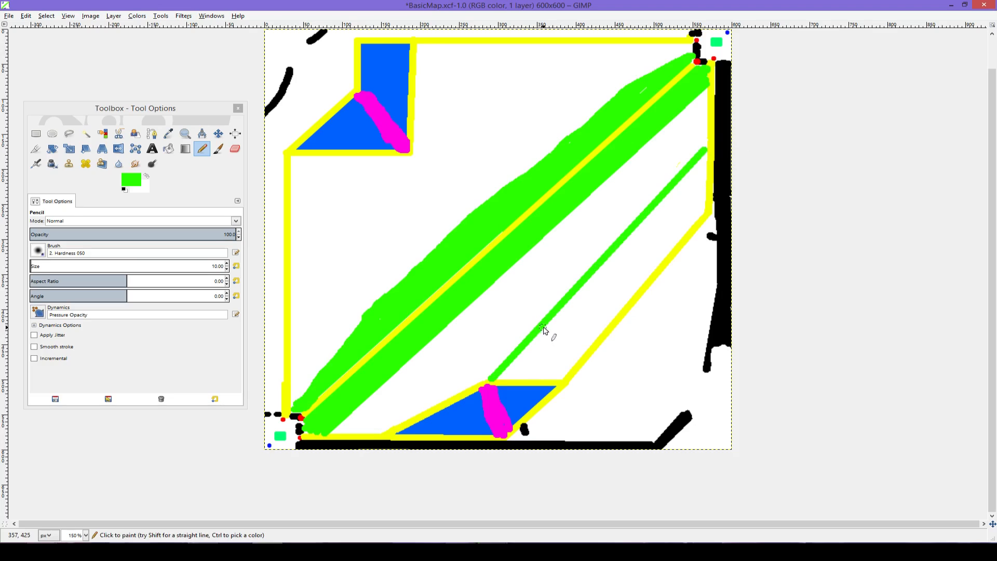
# Bucket-fill the area enclosed by the new green line and the lower-right yellow border with green.
pyautogui.click(152, 148)
pyautogui.click(648, 246)
pyautogui.click(169, 149)
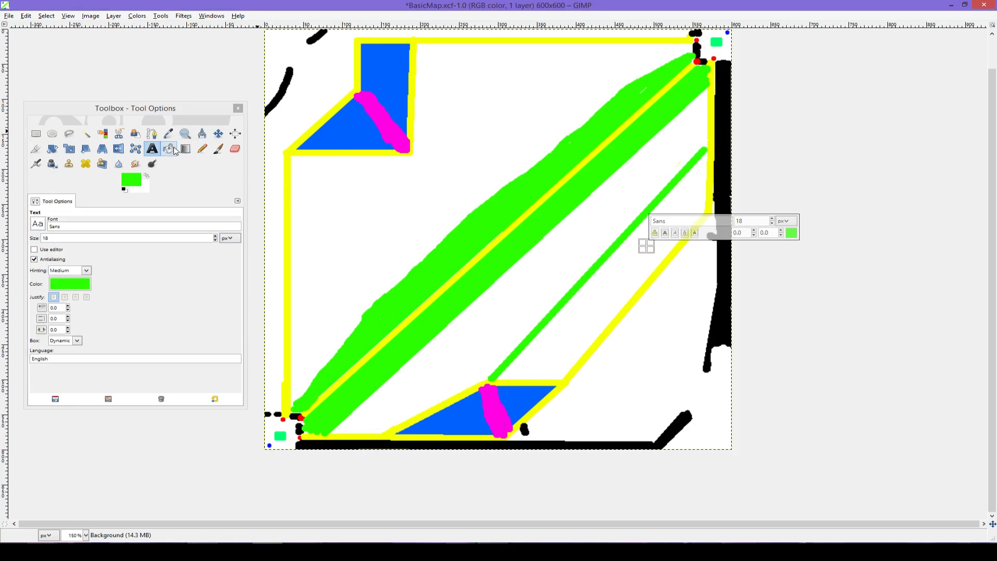
pyautogui.click(627, 252)
# Examine the filled lower-right band up close, especially its tip at the right yellow border.
pyautogui.moveTo(542, 196); pyautogui.dragTo(515, 168)
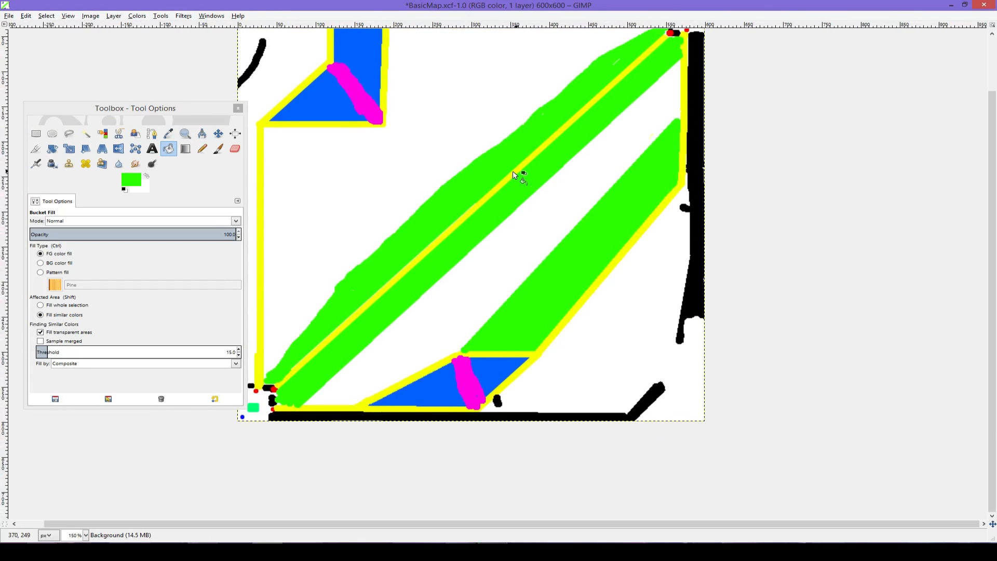
pyautogui.scroll(1, 667, 137)
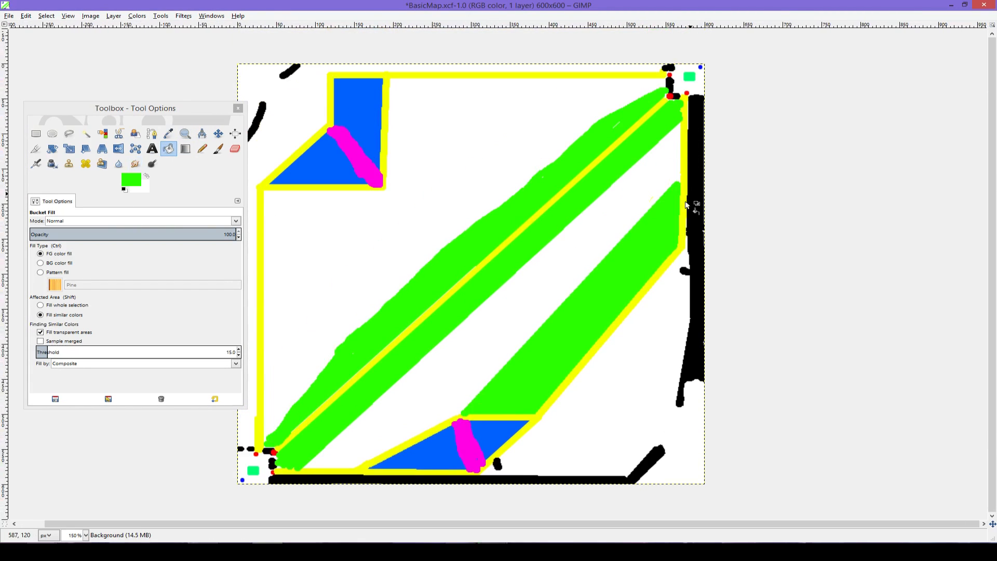
pyautogui.scroll(2, 684, 203)
pyautogui.moveTo(670, 207); pyautogui.dragTo(532, 206)
pyautogui.scroll(2, 775, 164)
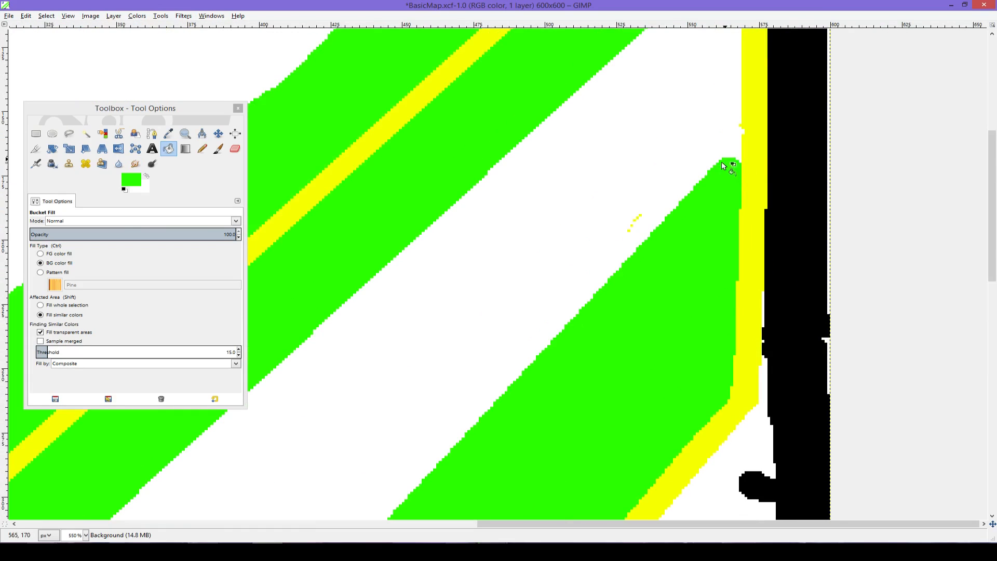
pyautogui.scroll(-4, 587, 224)
pyautogui.scroll(-3, 587, 229)
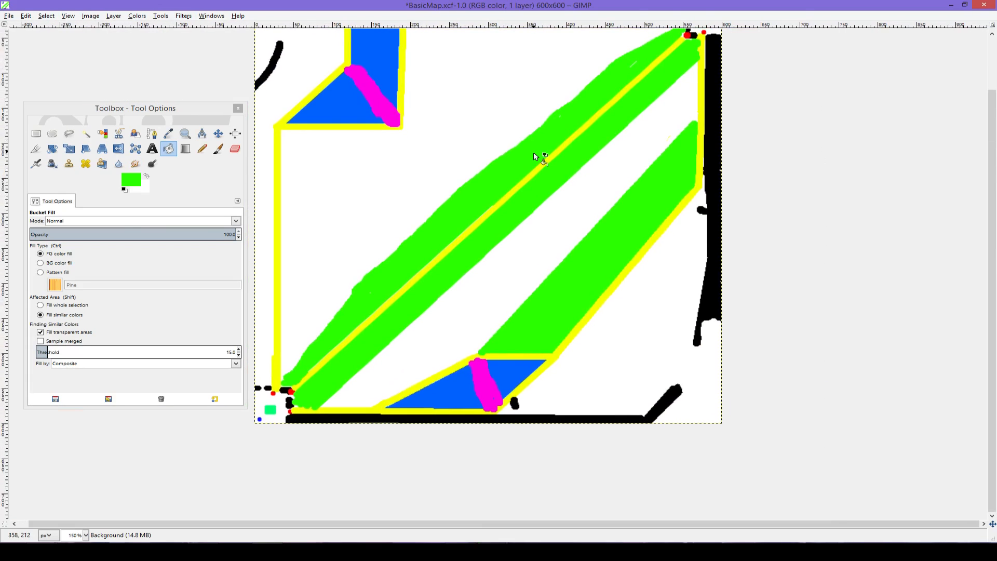
pyautogui.scroll(-1, 540, 158)
pyautogui.scroll(3, 601, 160)
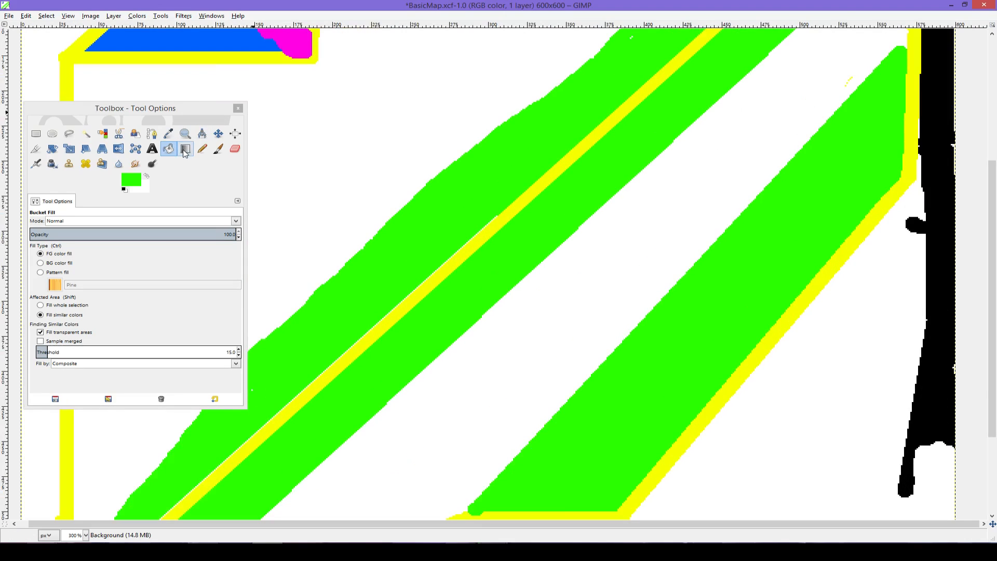
# Pencil over the stray yellow specks beside the lower-right band in white and the pale scratch in the diagonal band in green.
pyautogui.click(202, 148)
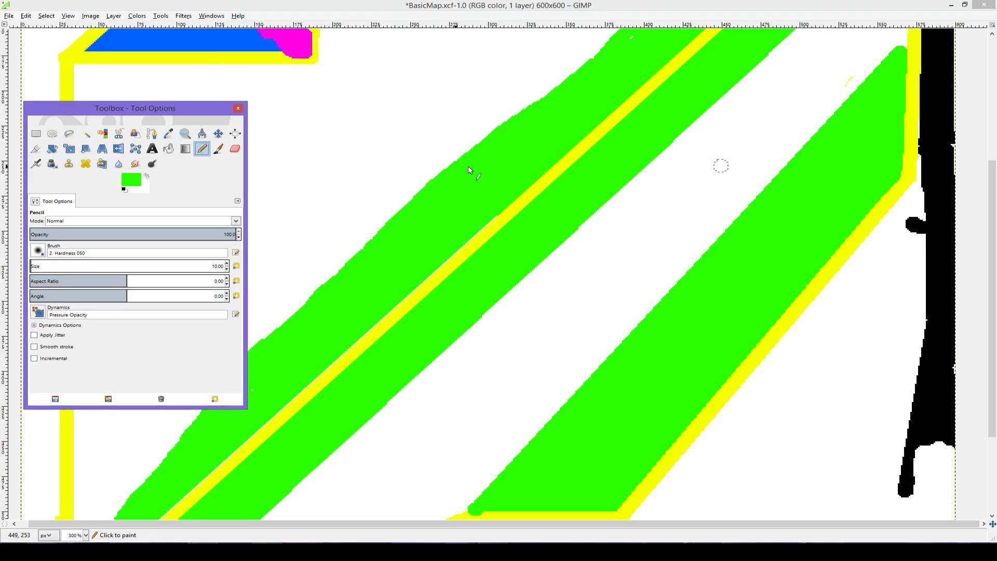
pyautogui.click(627, 245)
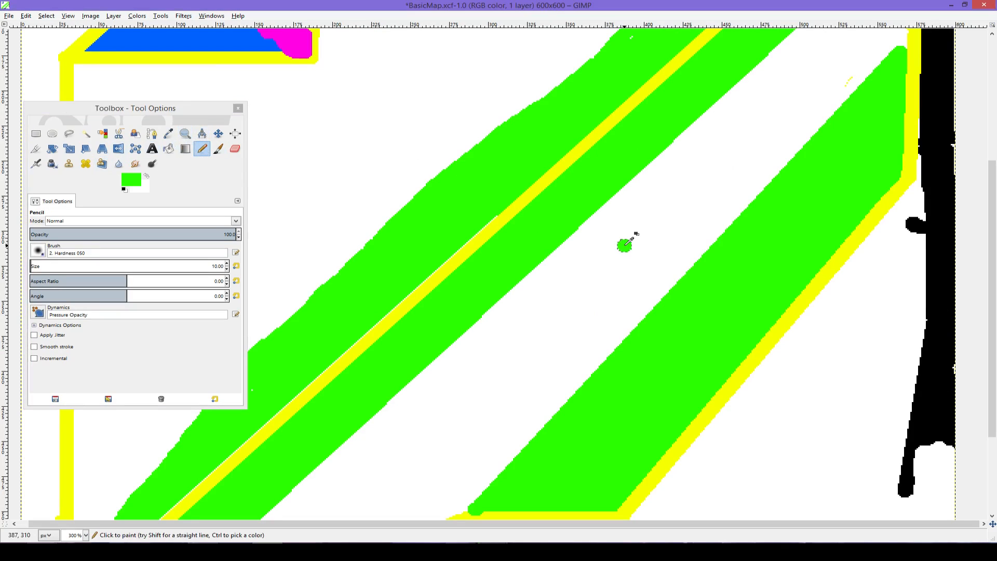
pyautogui.hotkey('ctrl', 'z')
pyautogui.keyDown('ctrl'); pyautogui.click(735, 137); pyautogui.keyUp('ctrl')
pyautogui.scroll(-3, 657, 198)
pyautogui.press('1')
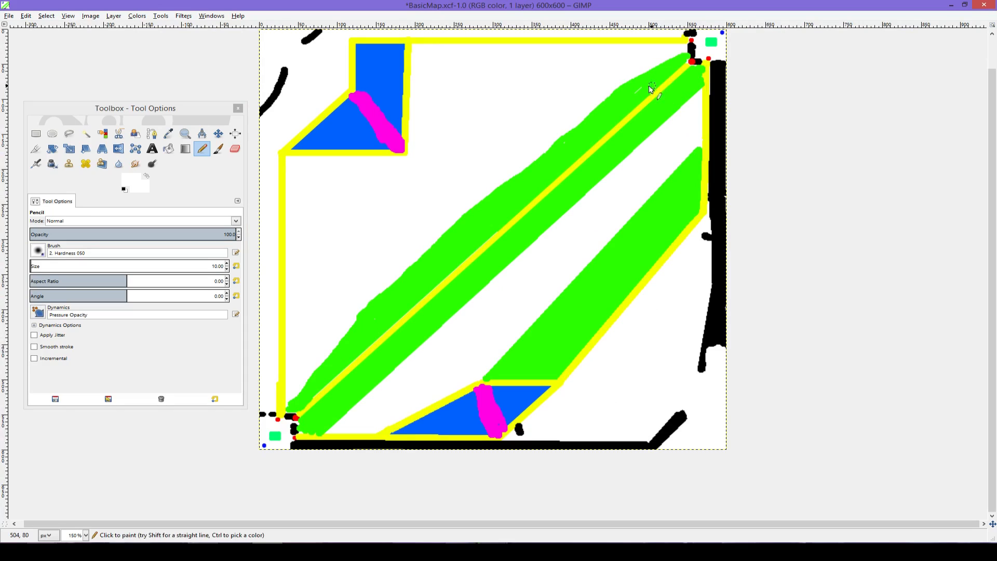
pyautogui.keyDown('ctrl'); pyautogui.click(643, 91); pyautogui.keyUp('ctrl')
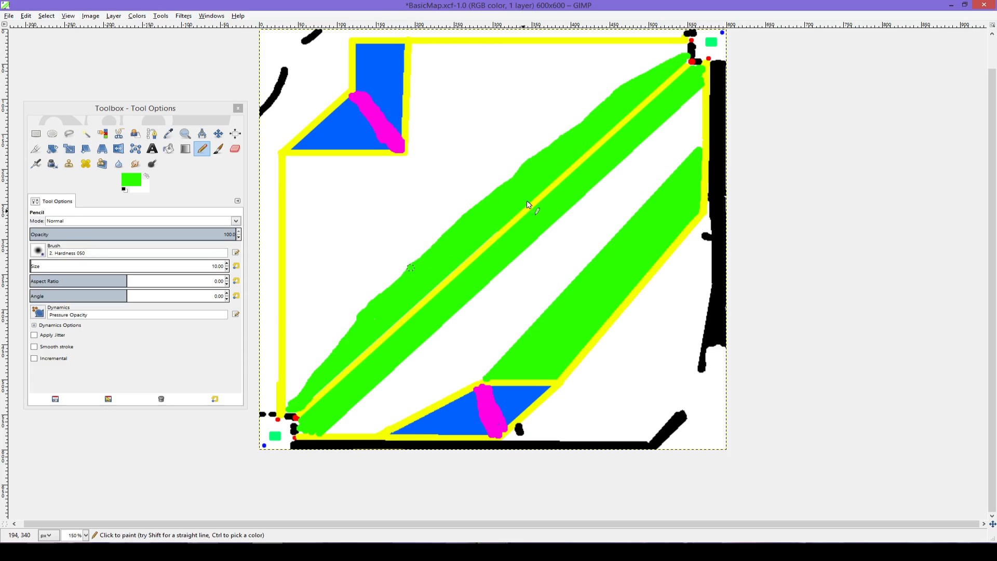
# Change the foreground color to blue (003cff) and bucket-fill the lower-right band with it.
pyautogui.moveTo(519, 209); pyautogui.dragTo(606, 225)
pyautogui.moveTo(510, 169); pyautogui.dragTo(518, 188)
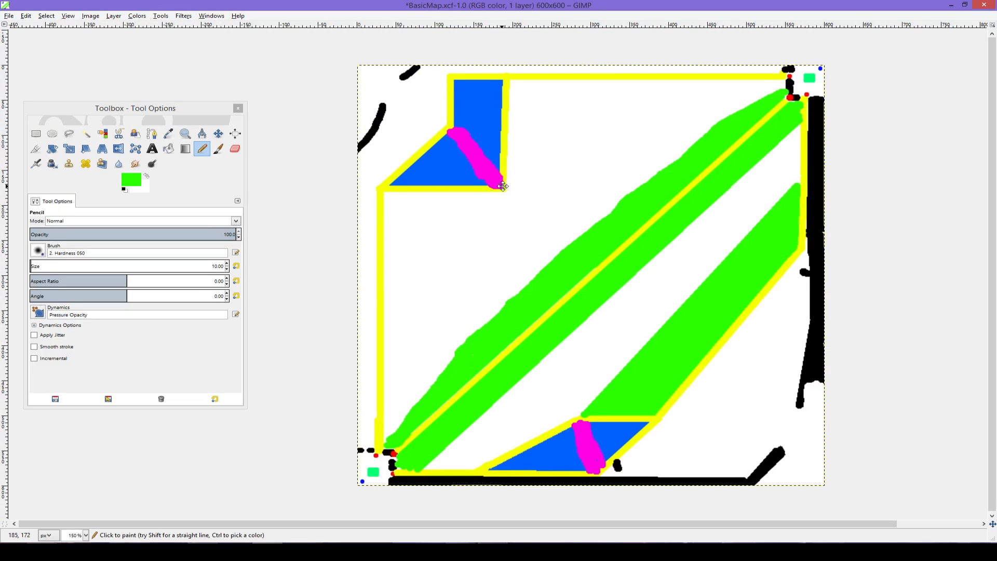
pyautogui.moveTo(508, 192); pyautogui.dragTo(531, 144)
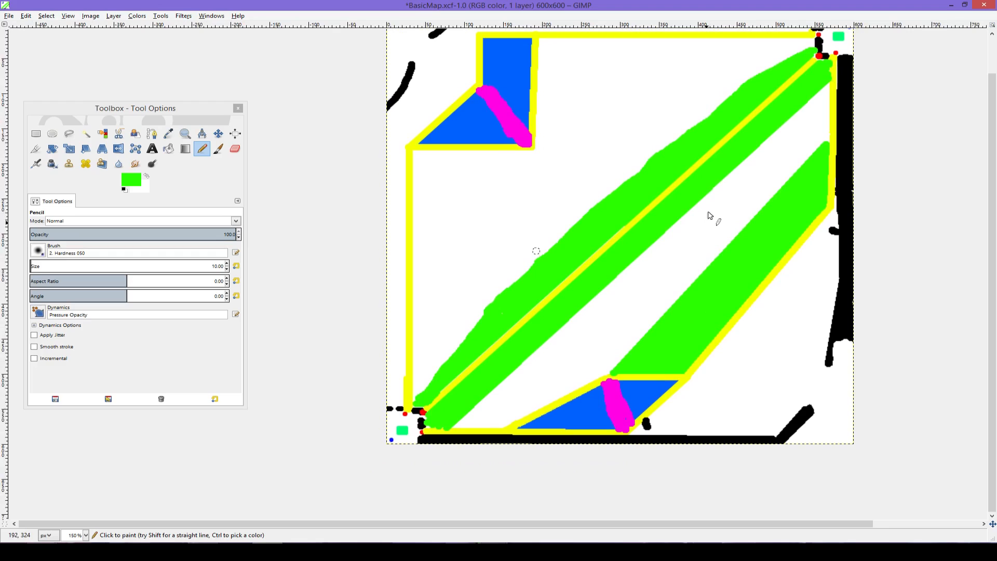
pyautogui.click(167, 150)
pyautogui.click(132, 177)
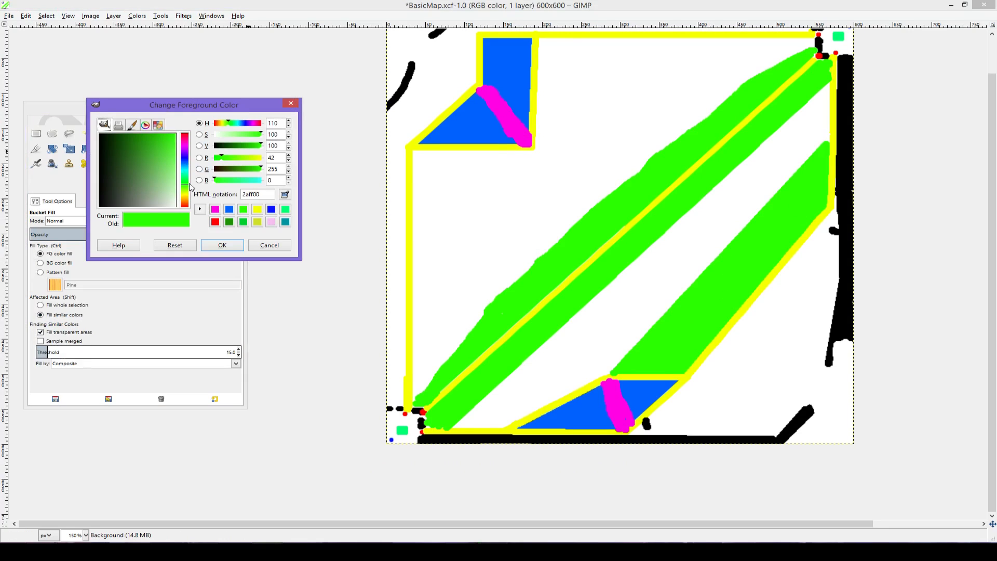
pyautogui.click(188, 165)
pyautogui.click(219, 246)
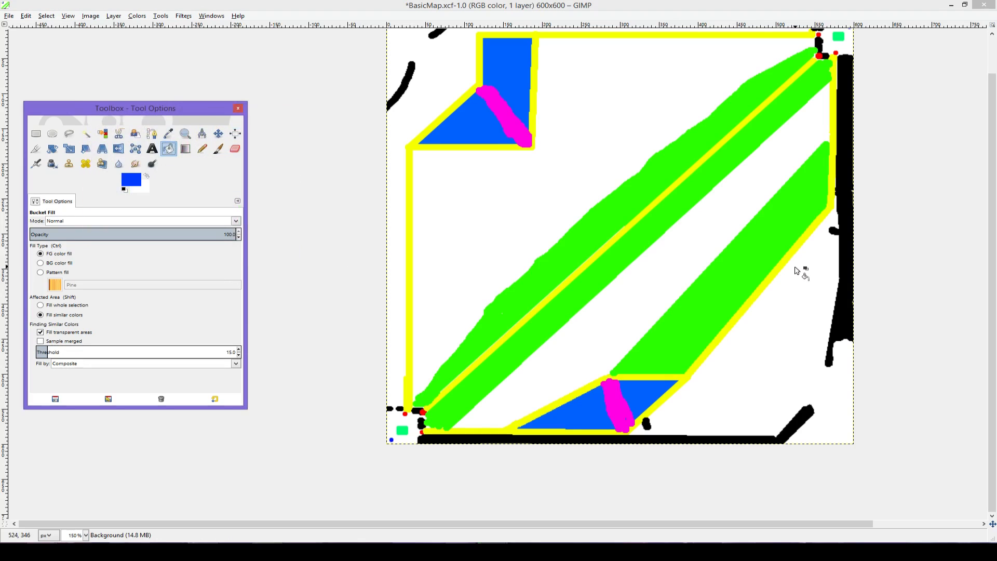
pyautogui.click(727, 269)
# Change the foreground color to turquoise (00ffc0) and bucket-fill the lower-right band with it.
pyautogui.moveTo(596, 248); pyautogui.dragTo(707, 285)
pyautogui.moveTo(610, 194); pyautogui.dragTo(438, 154)
pyautogui.click(132, 182)
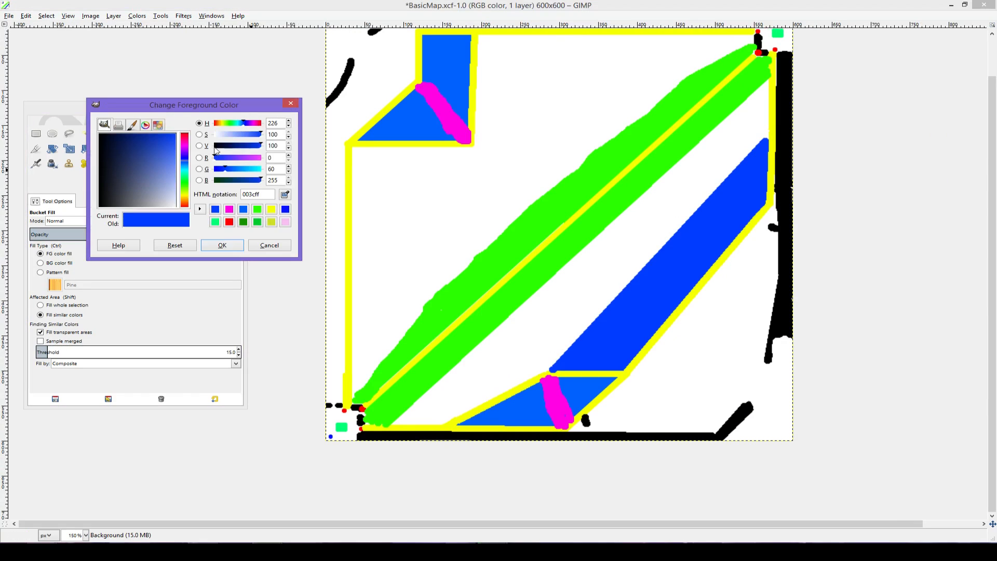
pyautogui.click(184, 174)
pyautogui.click(222, 245)
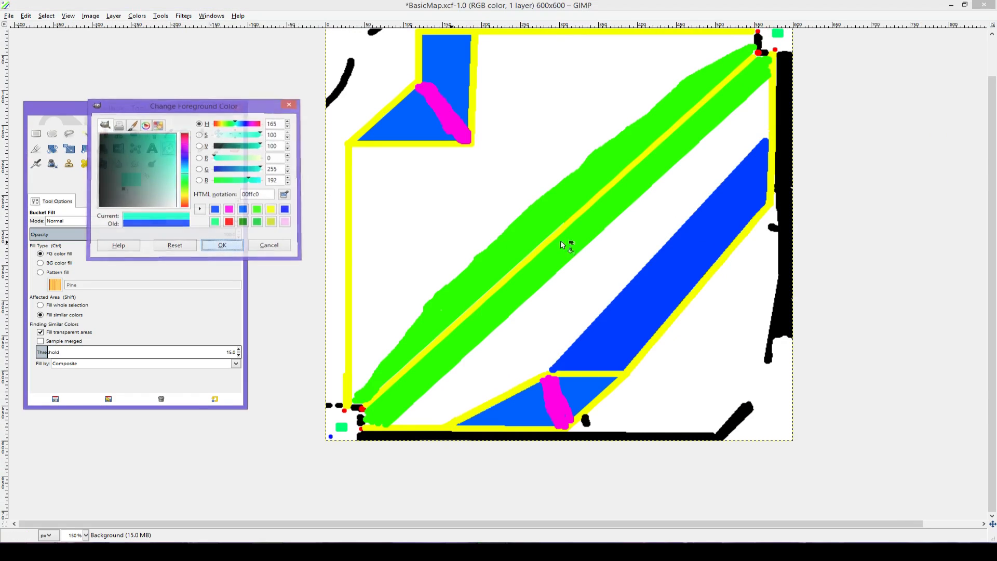
pyautogui.click(694, 265)
pyautogui.moveTo(562, 203)
pyautogui.mouseDown()
pyautogui.moveTo(620, 242)
pyautogui.moveTo(623, 274)
pyautogui.mouseUp()
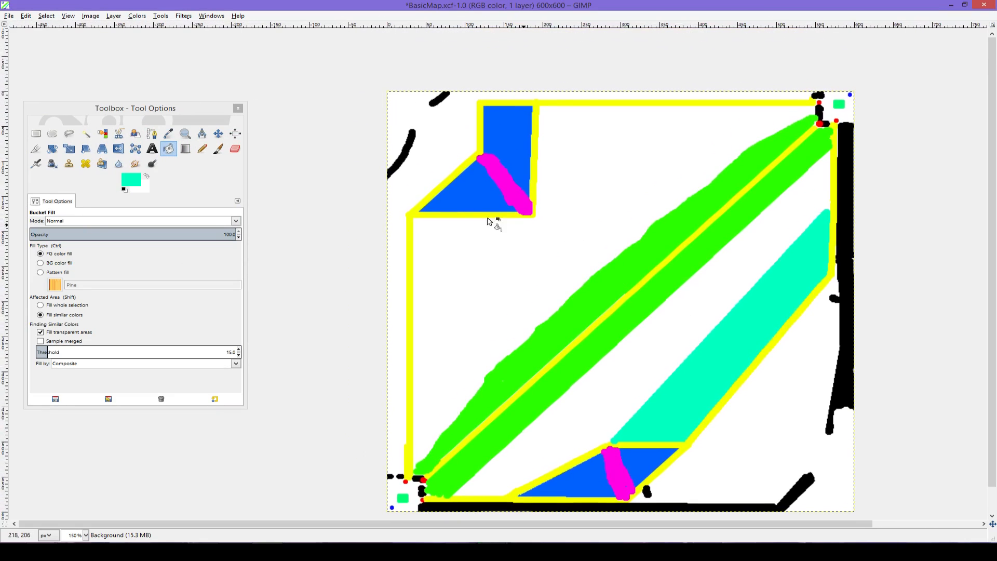
# Draw a straight turquoise pencil line about 477 px long from the left yellow border past the blue region's lower corner to the top border.
pyautogui.click(202, 149)
pyautogui.moveTo(333, 192); pyautogui.dragTo(367, 138)
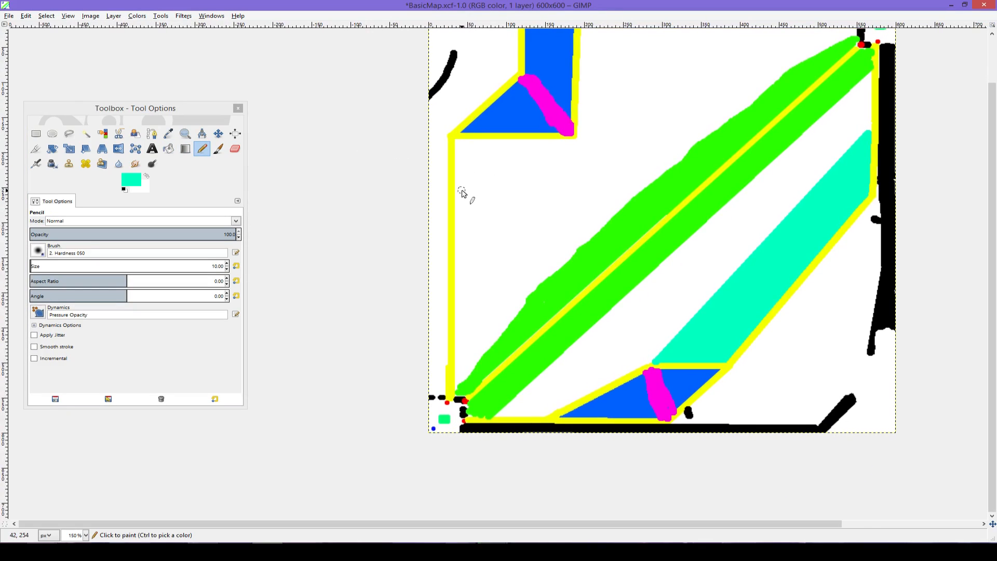
pyautogui.click(458, 195)
pyautogui.moveTo(705, 78); pyautogui.dragTo(692, 115)
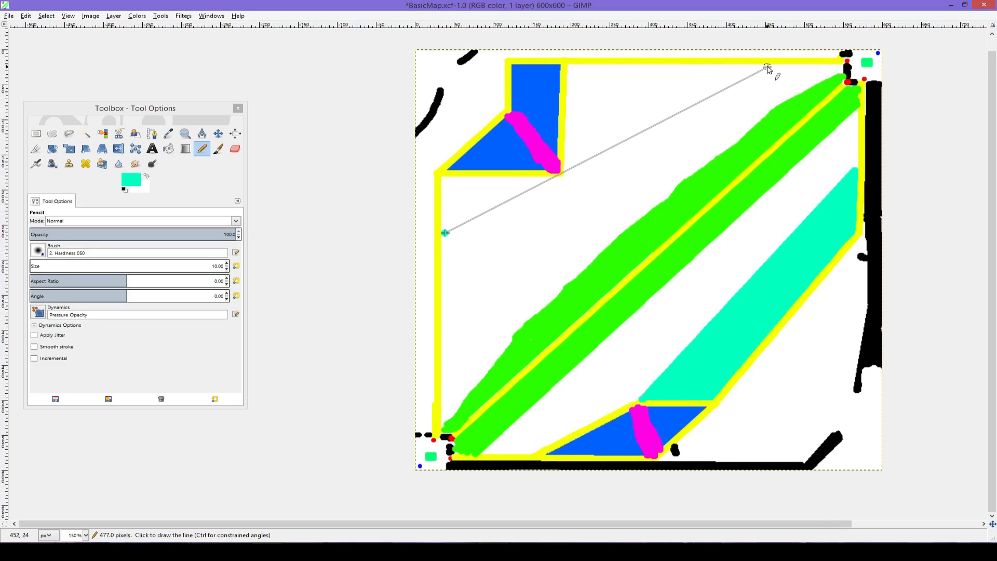
pyautogui.click(768, 70)
pyautogui.hscroll(-2, 718, 133)
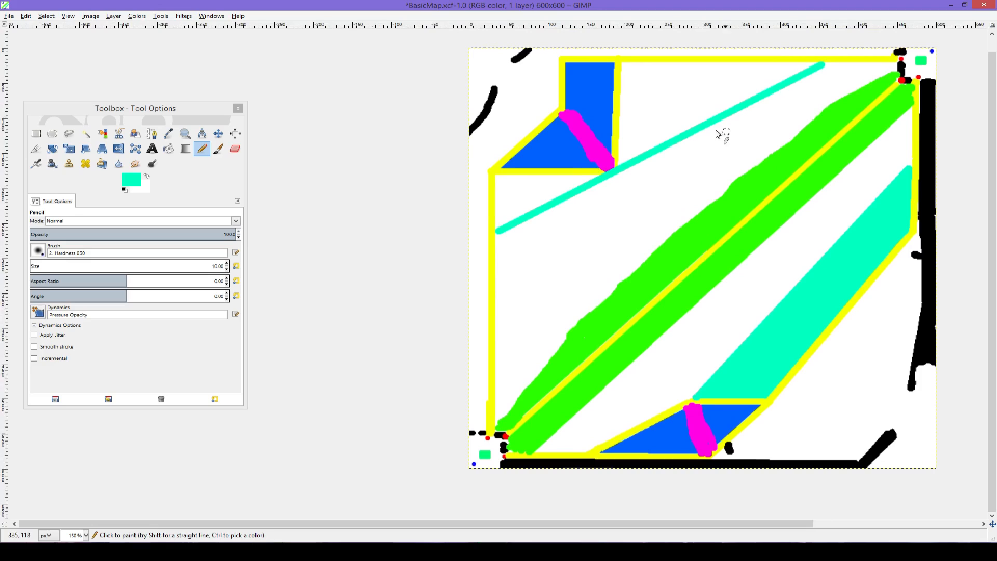
# Bucket-fill the two areas between the turquoise line and the upper-left yellow borders with turquoise.
pyautogui.click(169, 149)
pyautogui.click(512, 189)
pyautogui.click(696, 94)
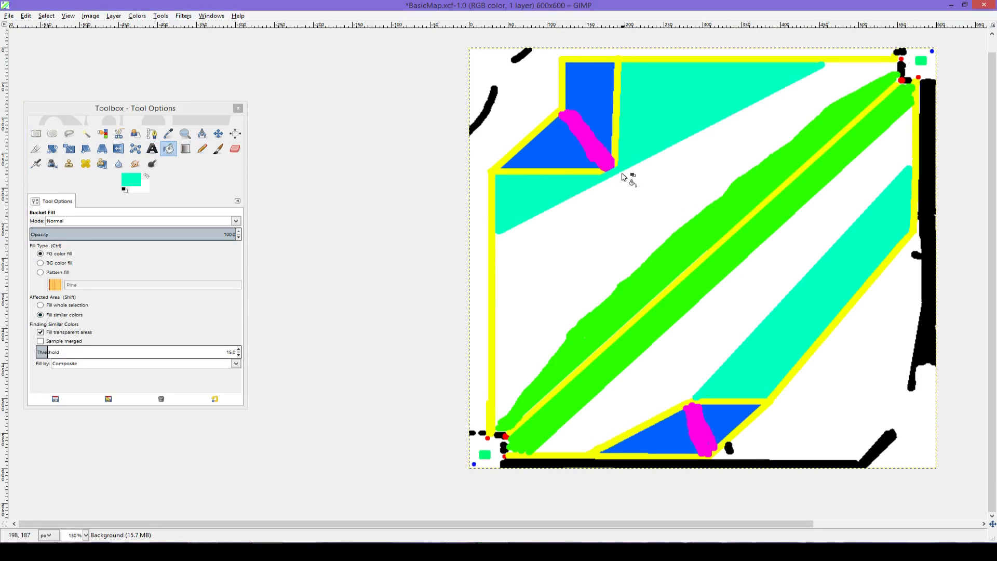
pyautogui.scroll(-5, 683, 85)
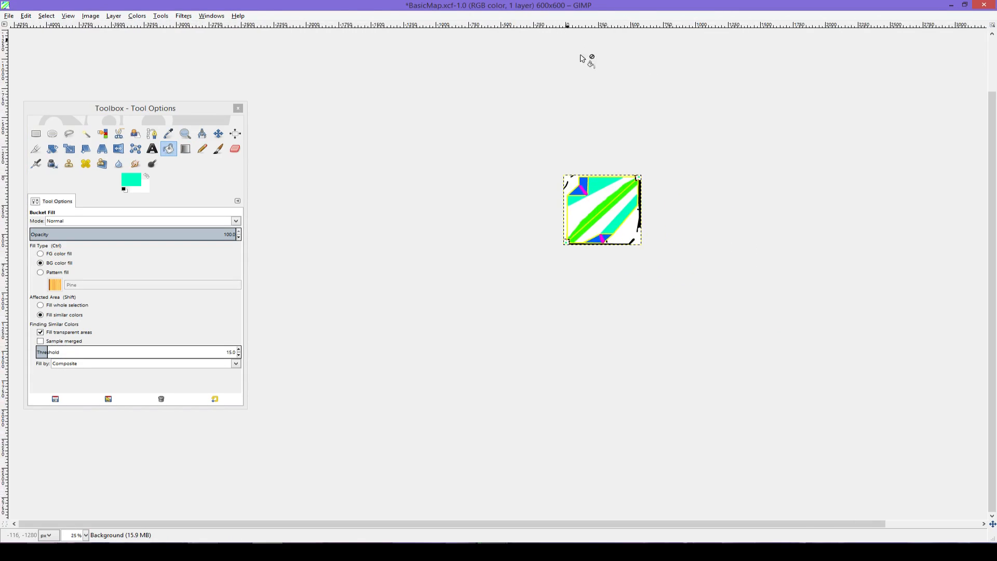
pyautogui.scroll(5, 646, 189)
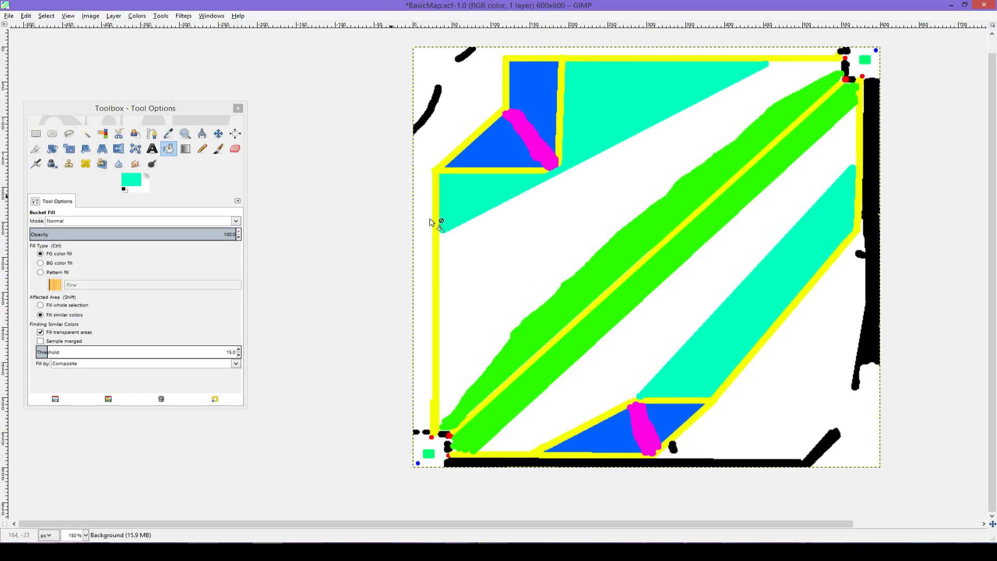
# Try short turquoise pencil strokes beside the lower part of the left yellow border and undo them.
pyautogui.moveTo(631, 202); pyautogui.dragTo(546, 145)
pyautogui.moveTo(631, 181); pyautogui.dragTo(700, 214)
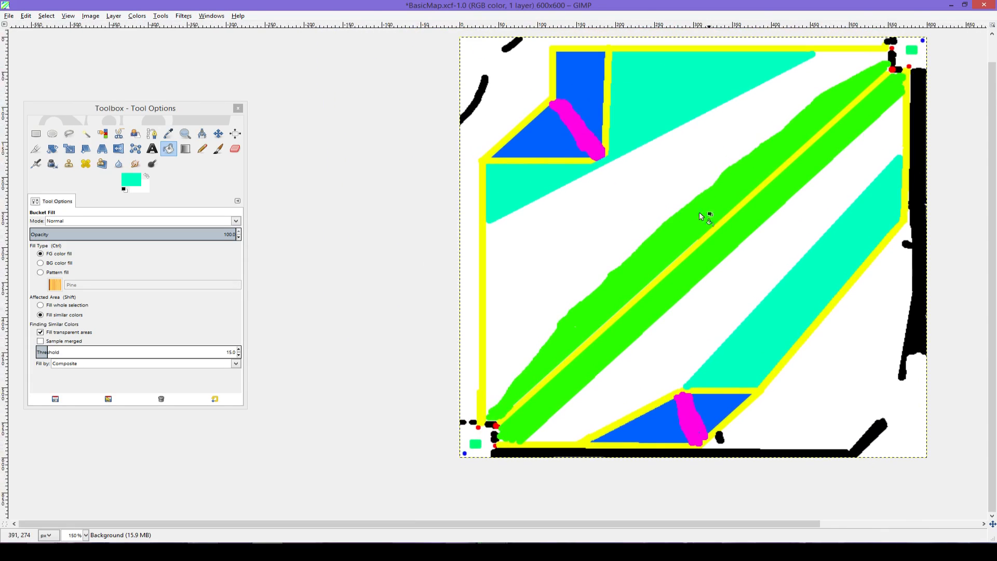
pyautogui.click(202, 148)
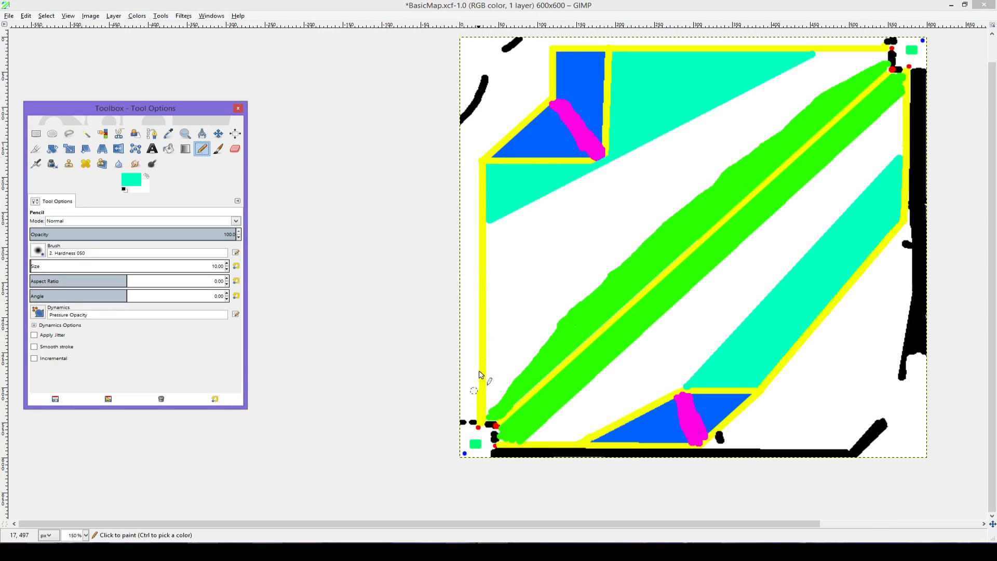
pyautogui.click(477, 346)
pyautogui.moveTo(475, 350); pyautogui.dragTo(481, 387)
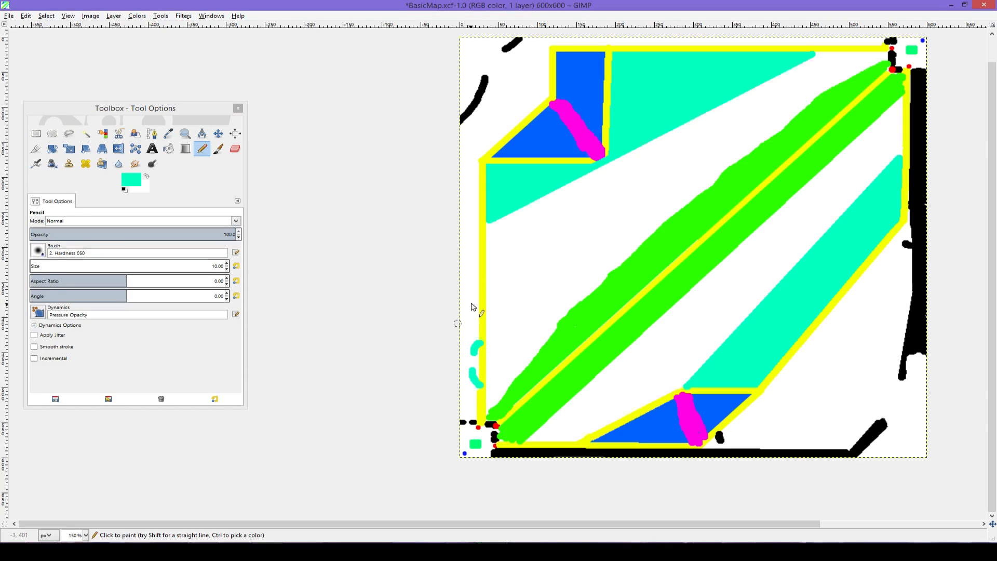
pyautogui.hotkey('ctrl', 'z')
pyautogui.hotkey('ctrl', 'z')
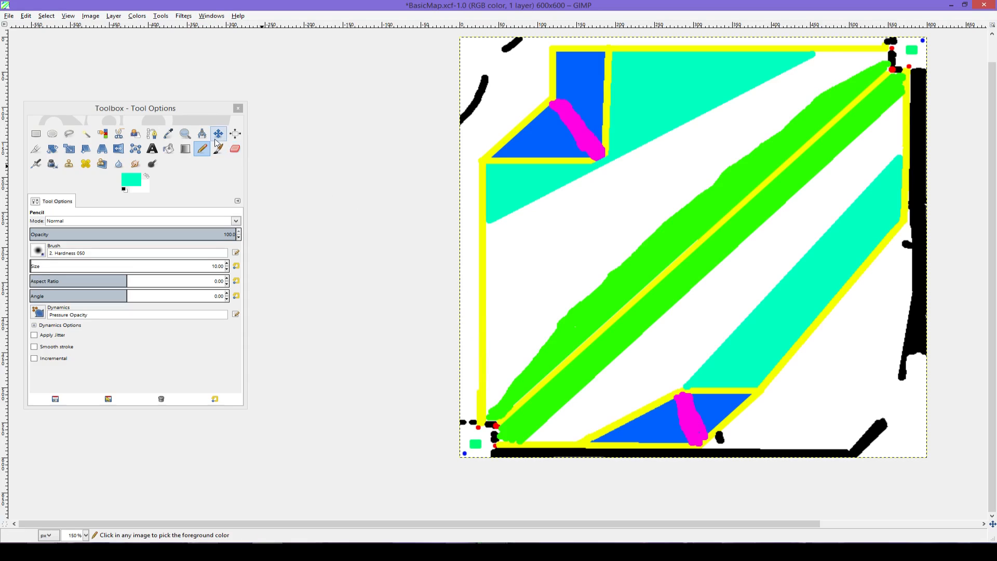
# Change the foreground color to black, try a short pencil stroke beside the lower left yellow border, and undo it.
pyautogui.click(136, 180)
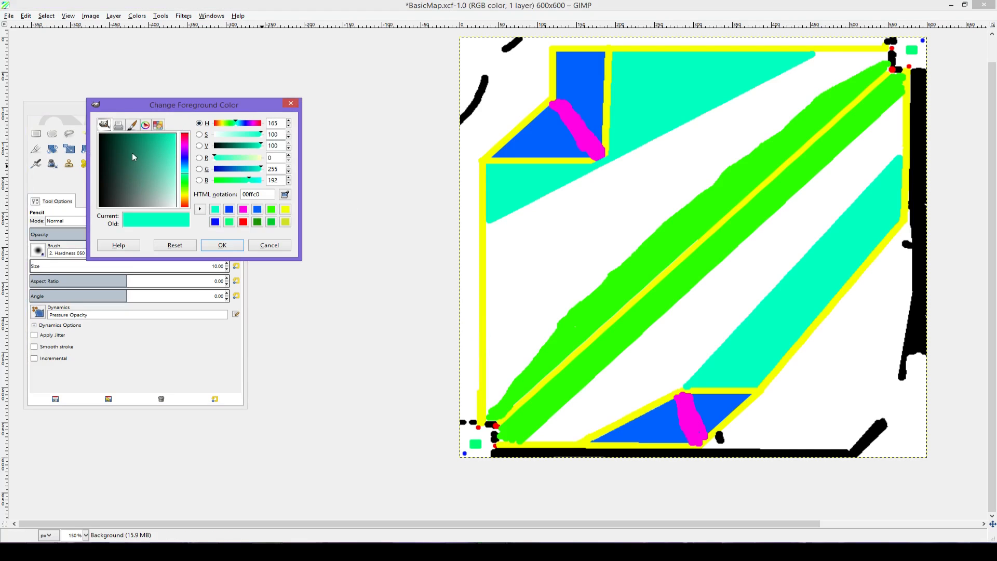
pyautogui.moveTo(133, 157); pyautogui.dragTo(101, 125)
pyautogui.click(223, 245)
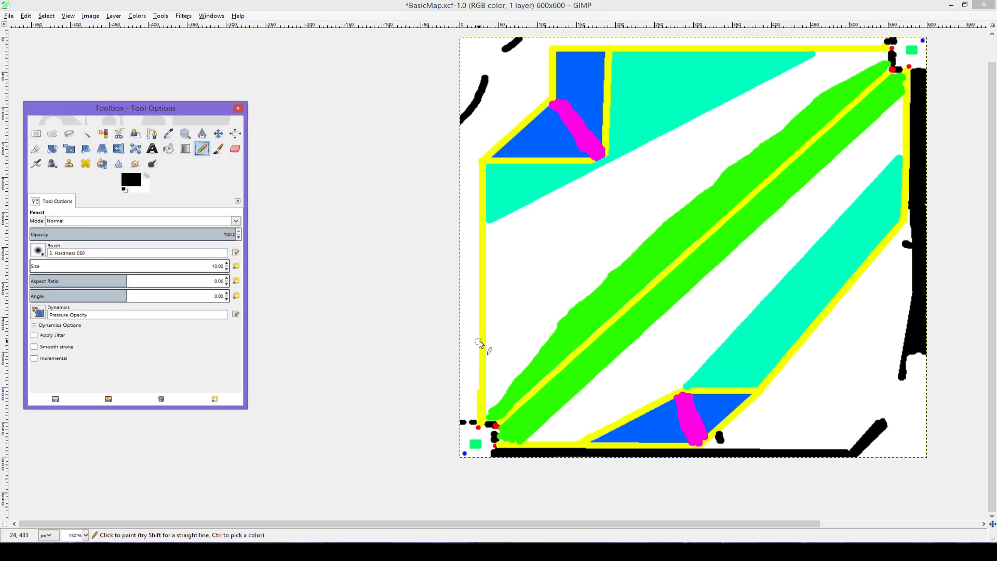
pyautogui.moveTo(478, 335); pyautogui.dragTo(476, 353)
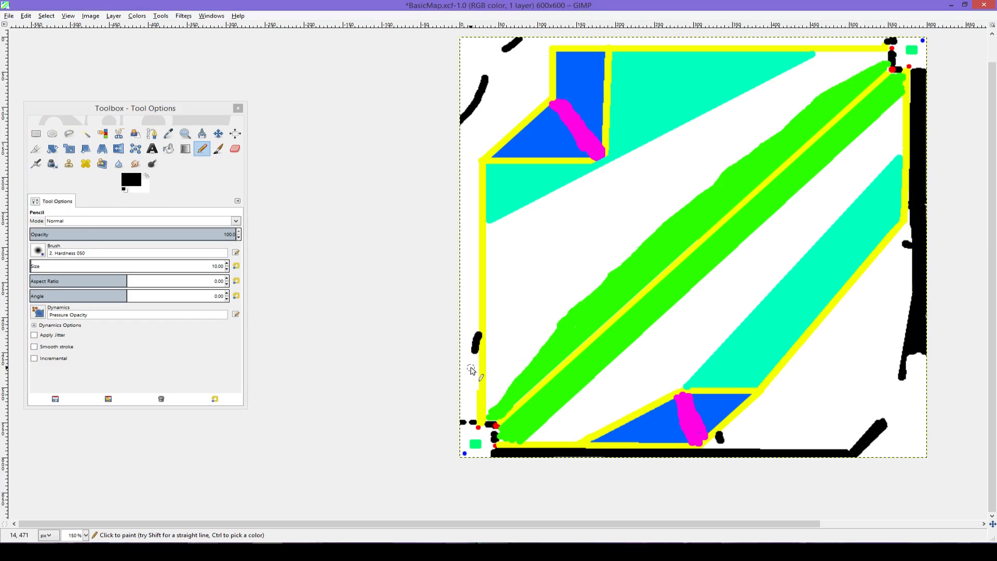
pyautogui.hotkey('ctrl', 'z')
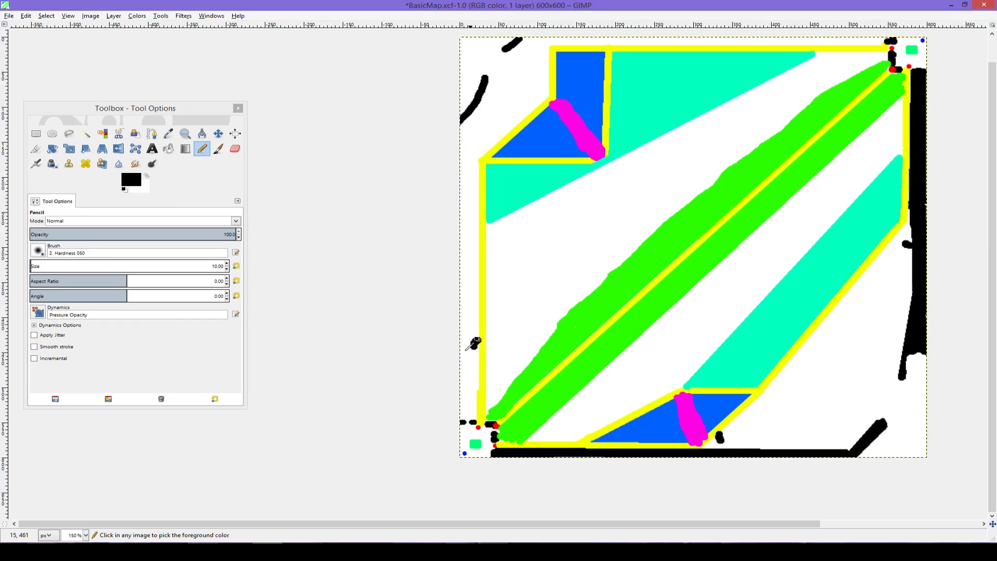
# Change the foreground color to lime green (84ff00).
pyautogui.click(129, 185)
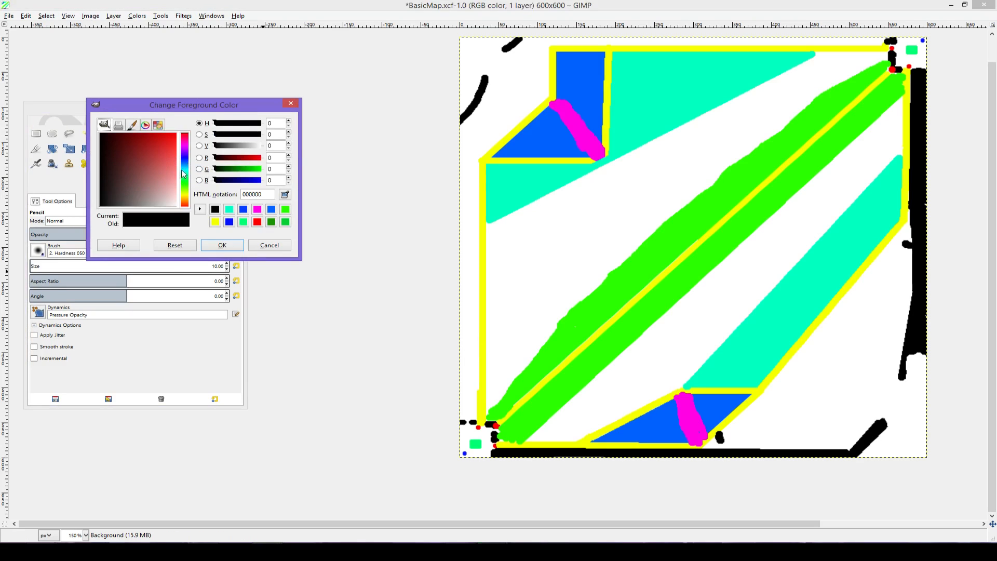
pyautogui.moveTo(183, 174); pyautogui.dragTo(180, 194)
pyautogui.click(185, 196)
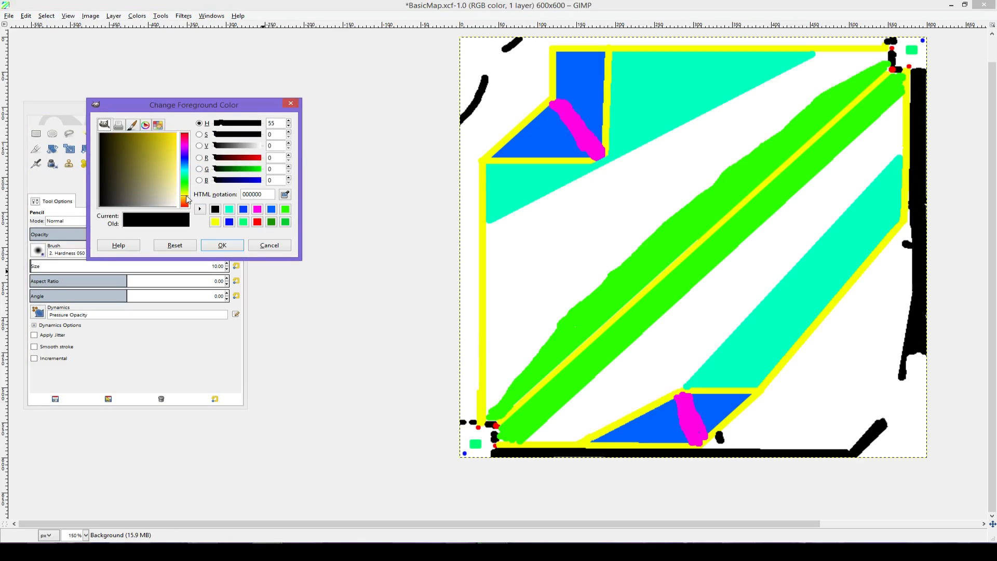
pyautogui.moveTo(164, 156); pyautogui.dragTo(179, 130)
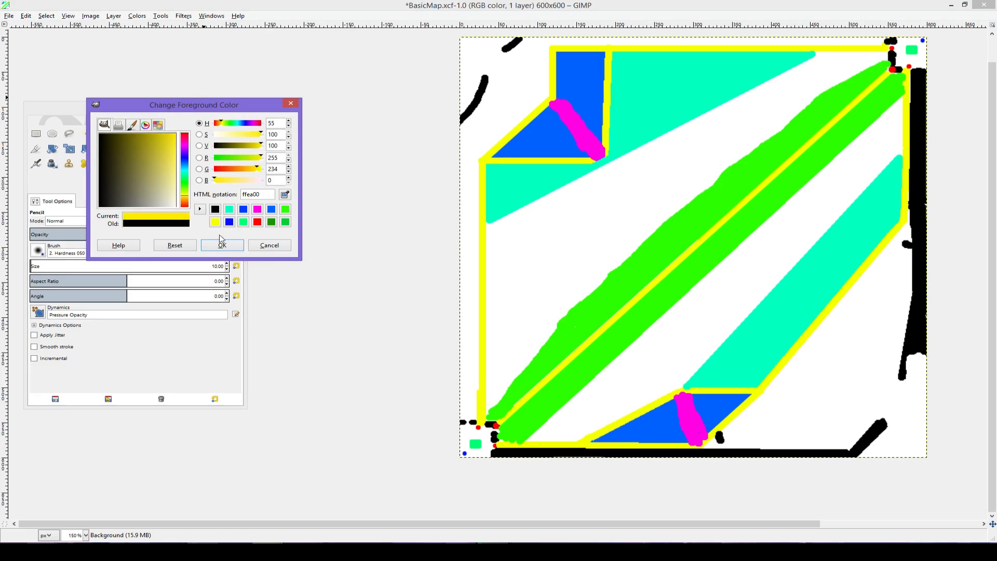
pyautogui.click(188, 192)
pyautogui.click(219, 242)
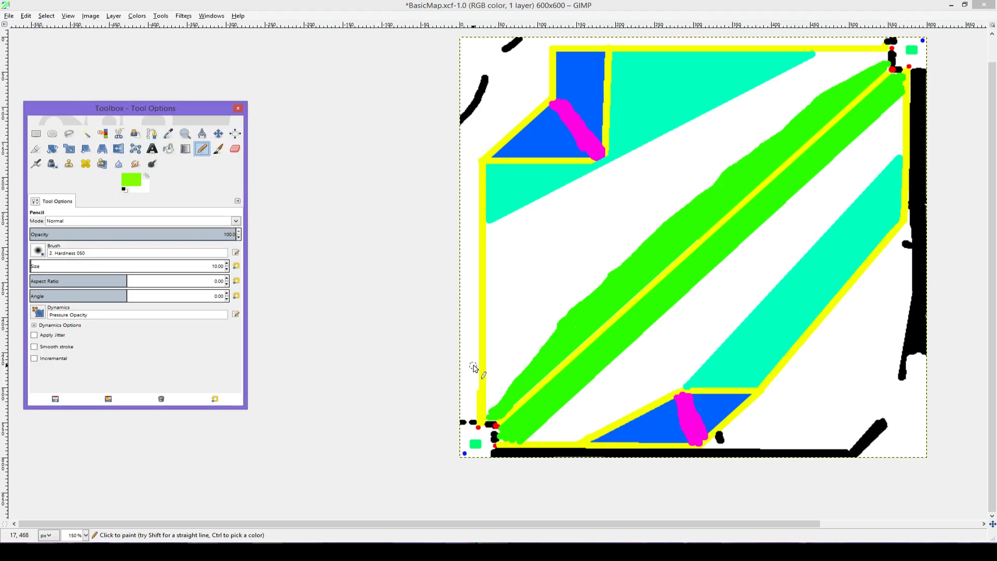
# Try a few lime pencil dots beside the lower left yellow border and undo them.
pyautogui.click(462, 284)
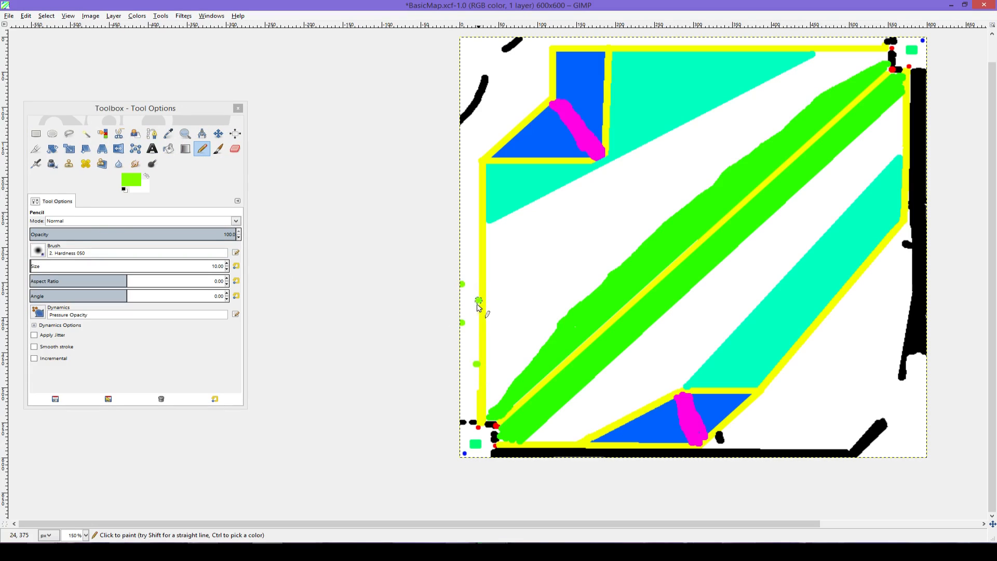
pyautogui.click(477, 341)
pyautogui.hotkey('ctrl', 'z')
pyautogui.hotkey('ctrl', 'z')
pyautogui.hotkey('ctrl', 'z')
pyautogui.hotkey('ctrl', 'z')
# Place a zigzag row of lime pencil dots in the white strip between the left image edge and the yellow border.
pyautogui.click(478, 392)
pyautogui.click(462, 362)
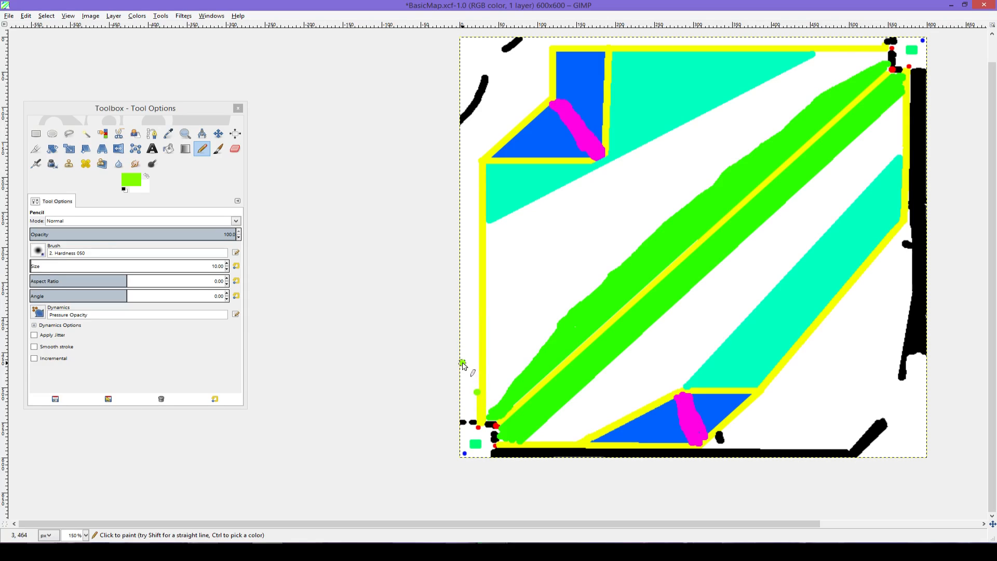
pyautogui.click(476, 335)
pyautogui.click(462, 308)
pyautogui.click(463, 257)
pyautogui.click(477, 234)
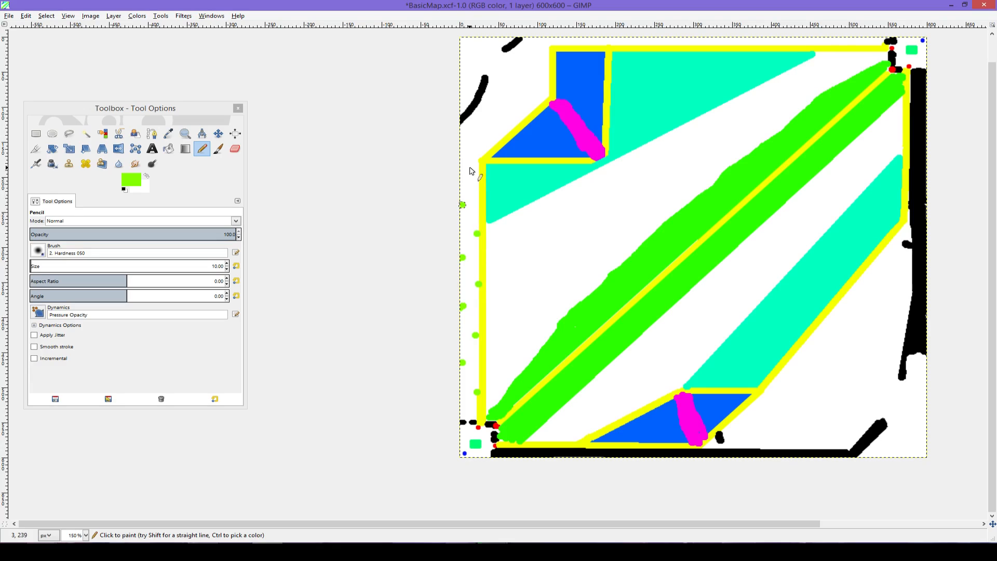
pyautogui.scroll(2, 472, 181)
pyautogui.scroll(5, 481, 206)
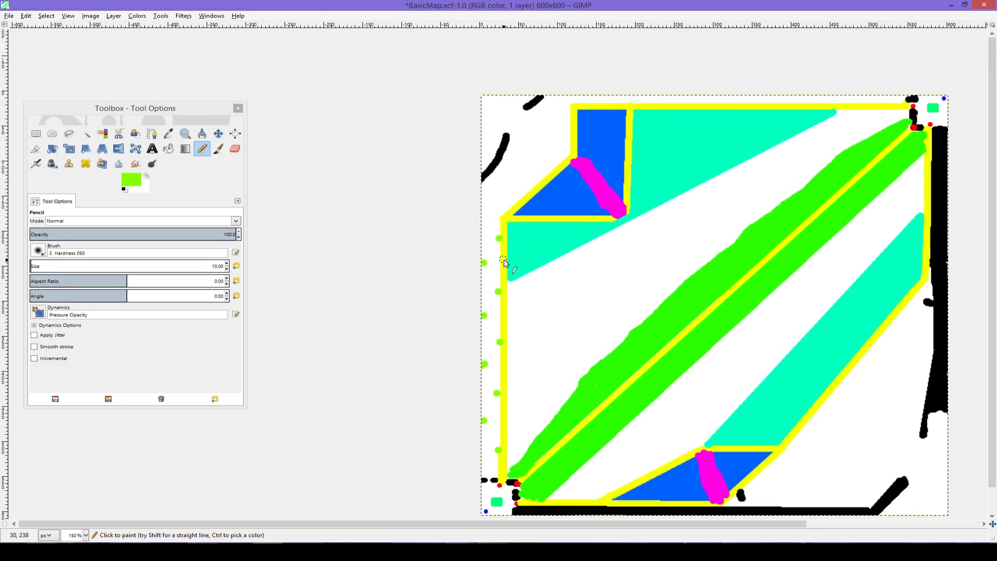
pyautogui.click(484, 207)
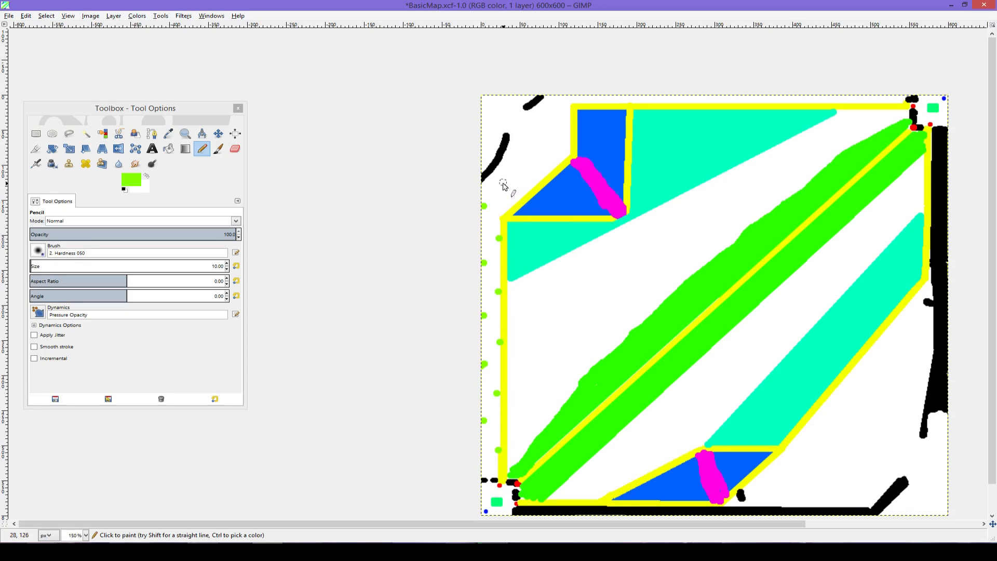
# Scribble lime loops outside the upper-left yellow border, undo all the lime marks, and restore the turquoise fill undone along with them.
pyautogui.moveTo(510, 178)
pyautogui.mouseDown()
pyautogui.moveTo(526, 200)
pyautogui.moveTo(517, 186)
pyautogui.moveTo(547, 165)
pyautogui.moveTo(546, 125)
pyautogui.mouseUp()
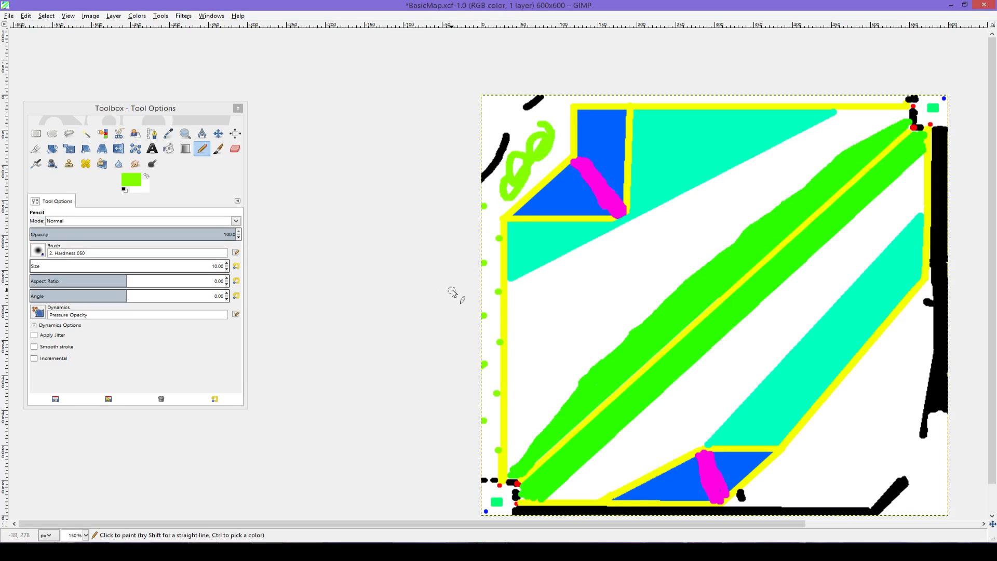
pyautogui.hotkey('ctrl', 'z')
pyautogui.hotkey('ctrl', 'z')
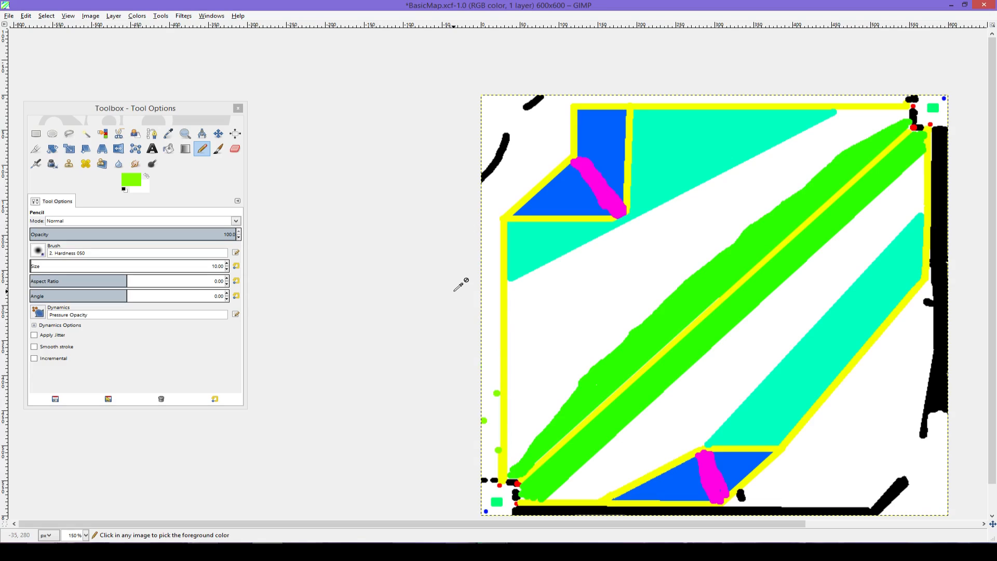
pyautogui.hotkey('ctrl', 'z')
pyautogui.hotkey('ctrl', 'z')
pyautogui.moveTo(457, 294); pyautogui.dragTo(373, 249)
pyautogui.moveTo(299, 275); pyautogui.dragTo(311, 288)
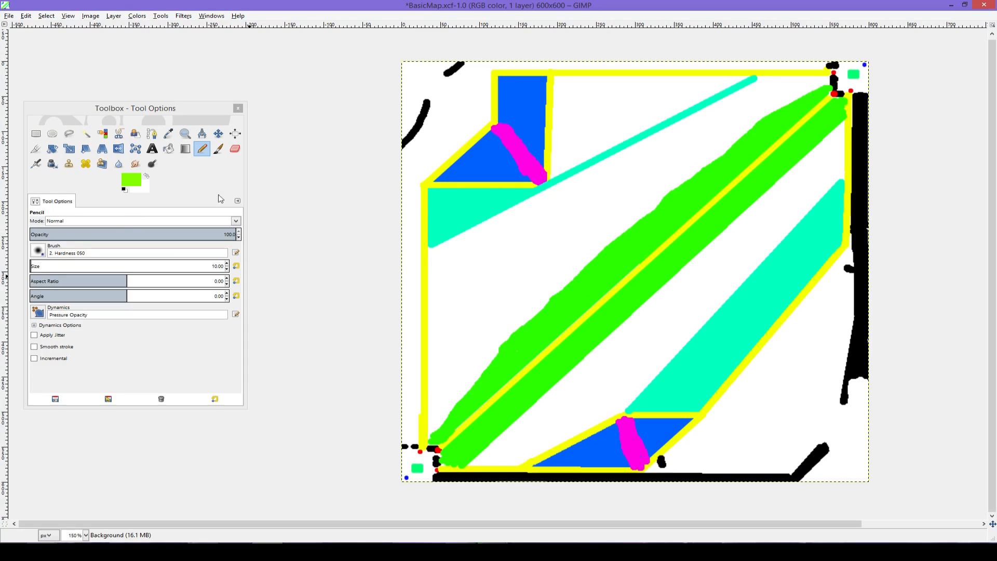
pyautogui.hotkey('ctrl', 'y')
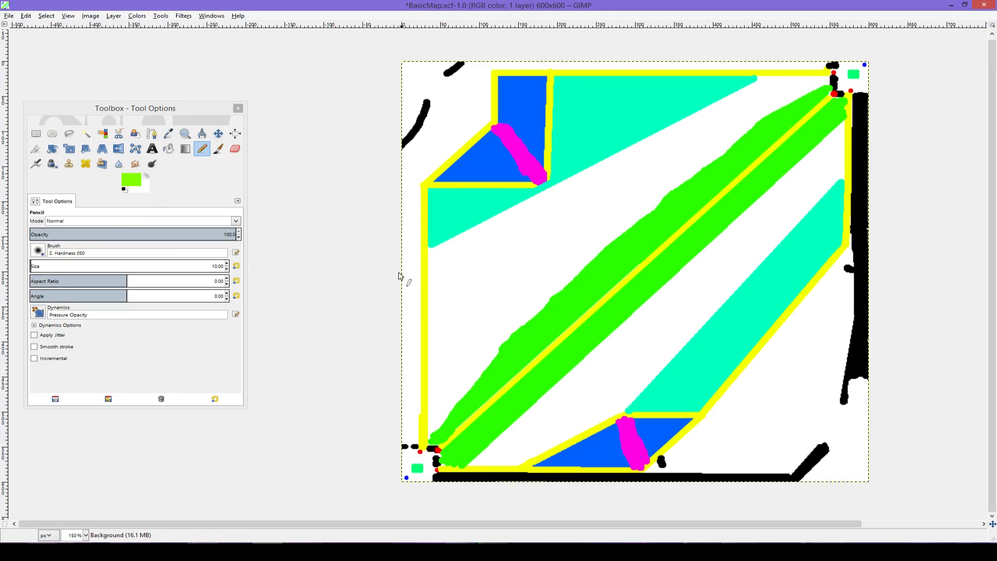
# Reset the foreground color to black and close the gap in the black dashes at the map's lower-left corner with the pencil.
pyautogui.moveTo(379, 276); pyautogui.dragTo(416, 258)
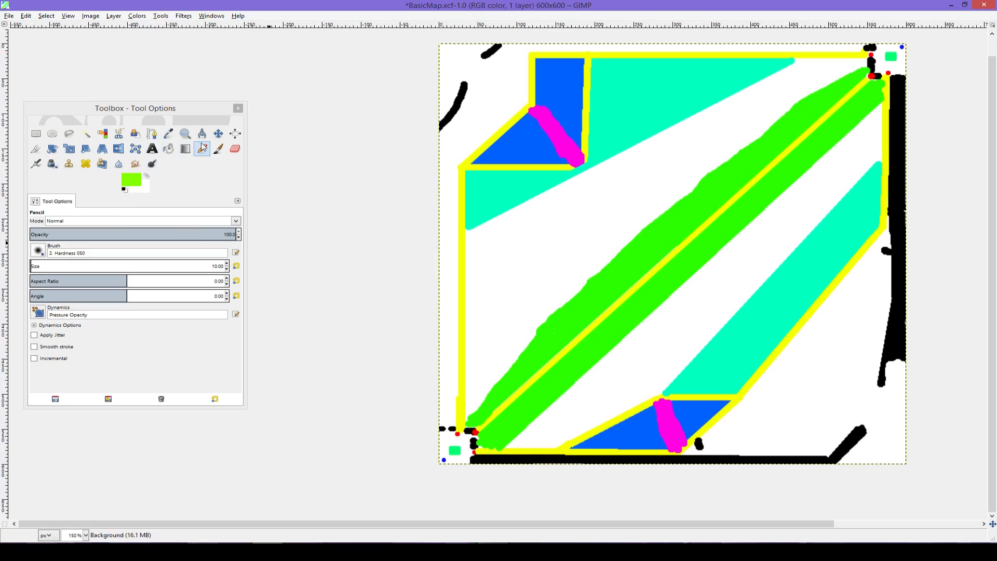
pyautogui.click(124, 190)
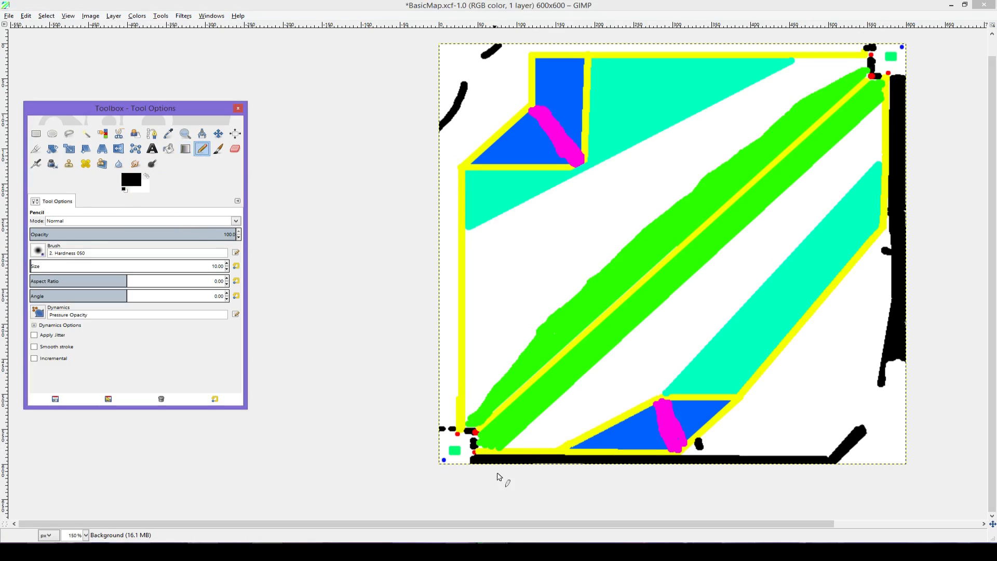
pyautogui.click(448, 429)
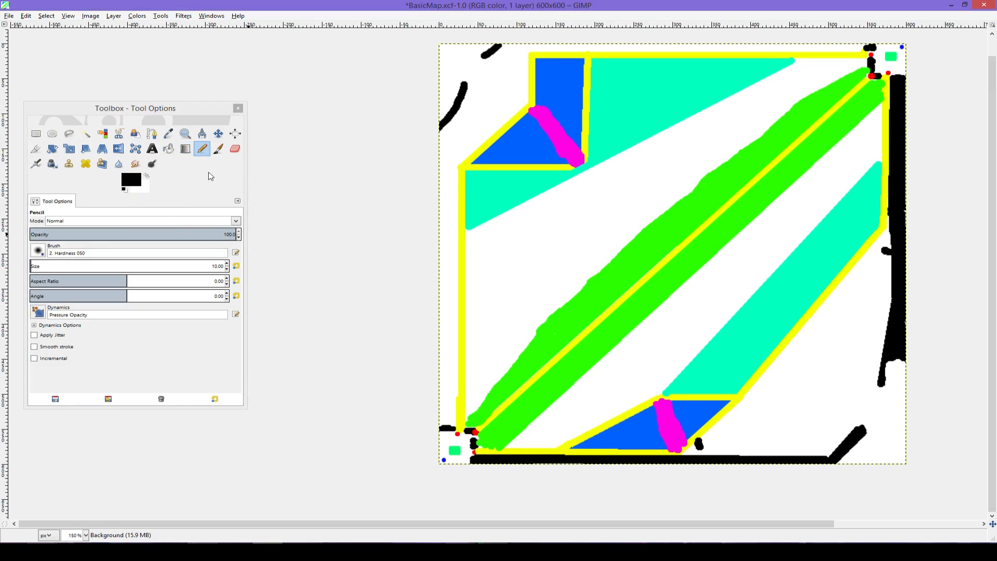
# Set the pencil's foreground color back to the recently used lime green (84ff00).
pyautogui.click(134, 180)
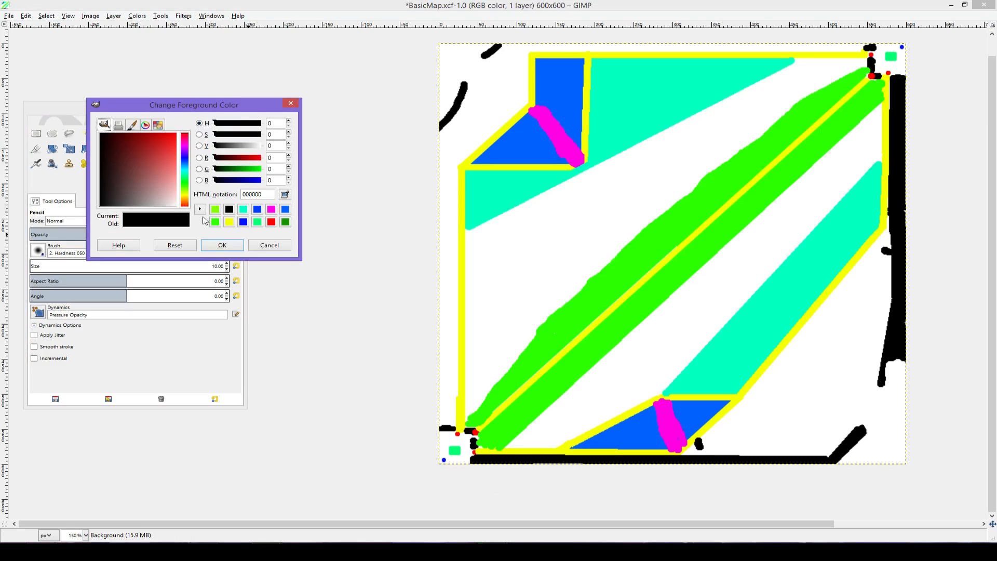
pyautogui.click(217, 222)
pyautogui.click(238, 247)
pyautogui.click(136, 181)
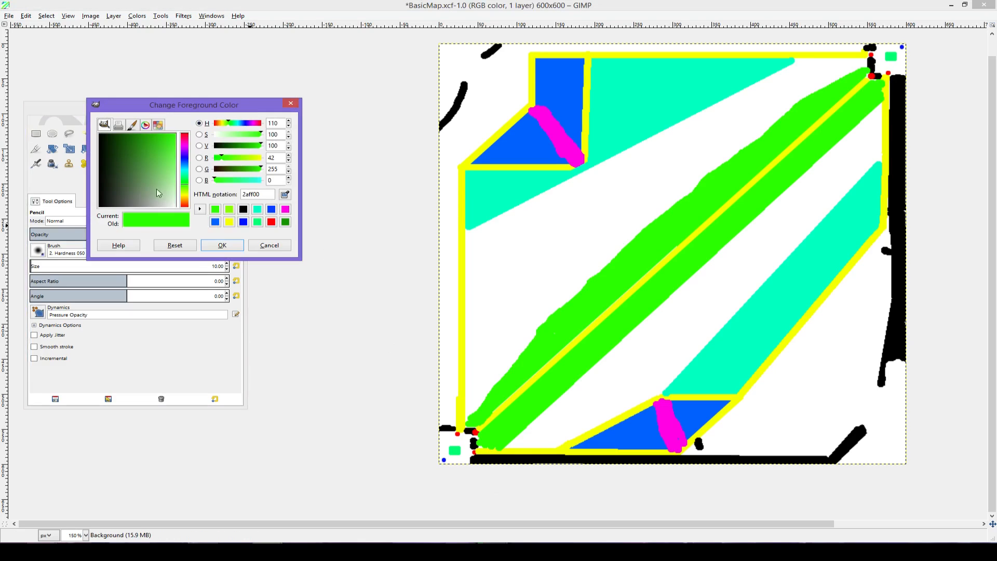
pyautogui.click(229, 209)
pyautogui.click(223, 245)
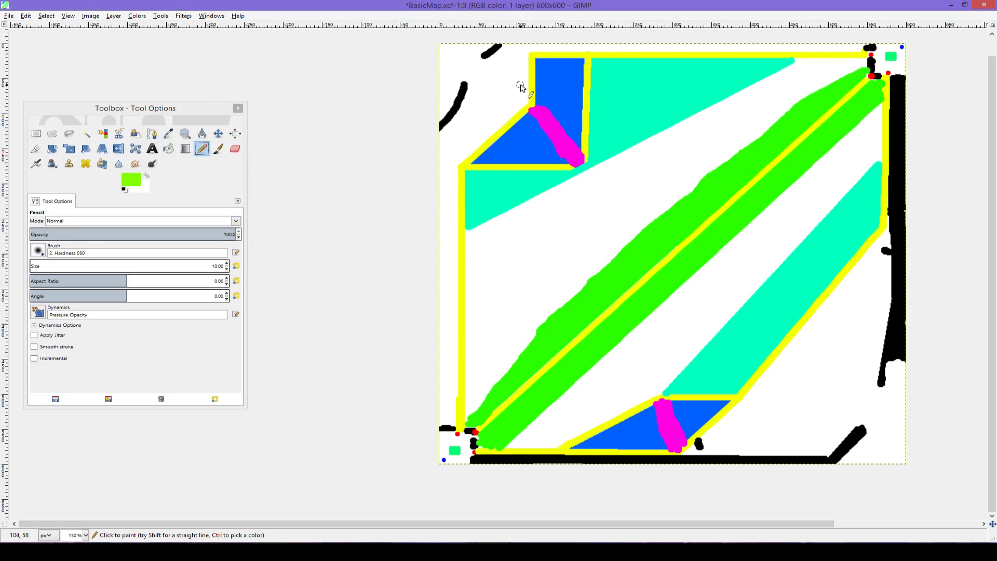
# Place scattered lime pencil dots in the map's upper-left corner between the black strokes and the diagonal yellow border.
pyautogui.moveTo(520, 85); pyautogui.dragTo(512, 103)
pyautogui.hotkey('ctrl', 'z')
pyautogui.click(511, 79)
pyautogui.click(467, 119)
pyautogui.moveTo(512, 79); pyautogui.dragTo(486, 116)
pyautogui.click(427, 186)
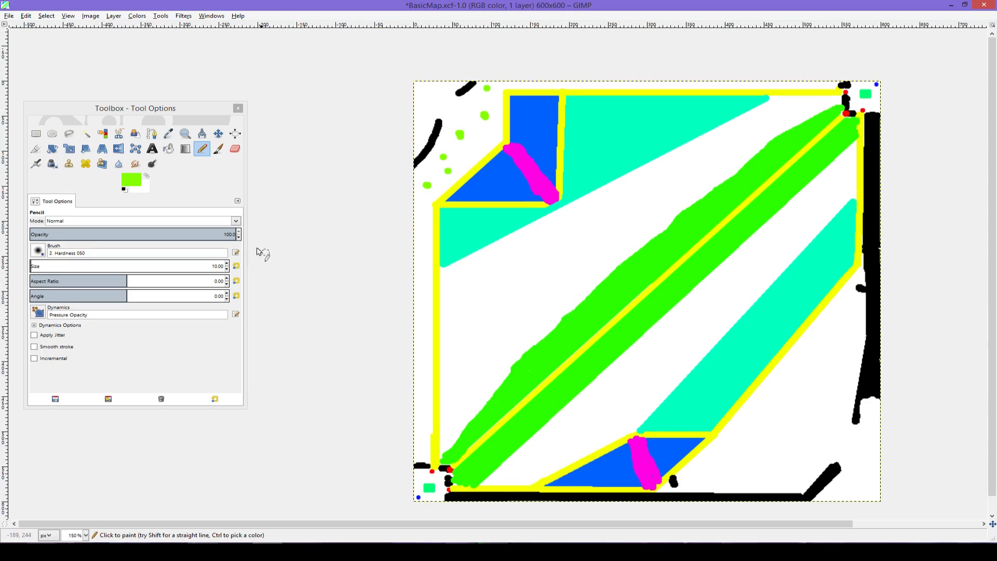
# Change the foreground color to dark green (189300) and try a pencil stroke along the outside of the upper-left diagonal border.
pyautogui.click(139, 181)
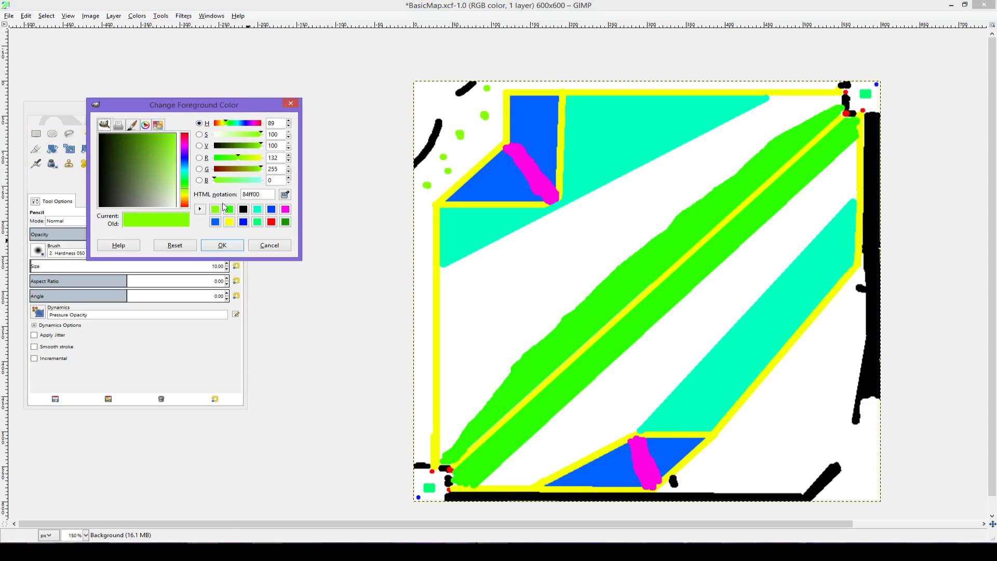
pyautogui.click(285, 222)
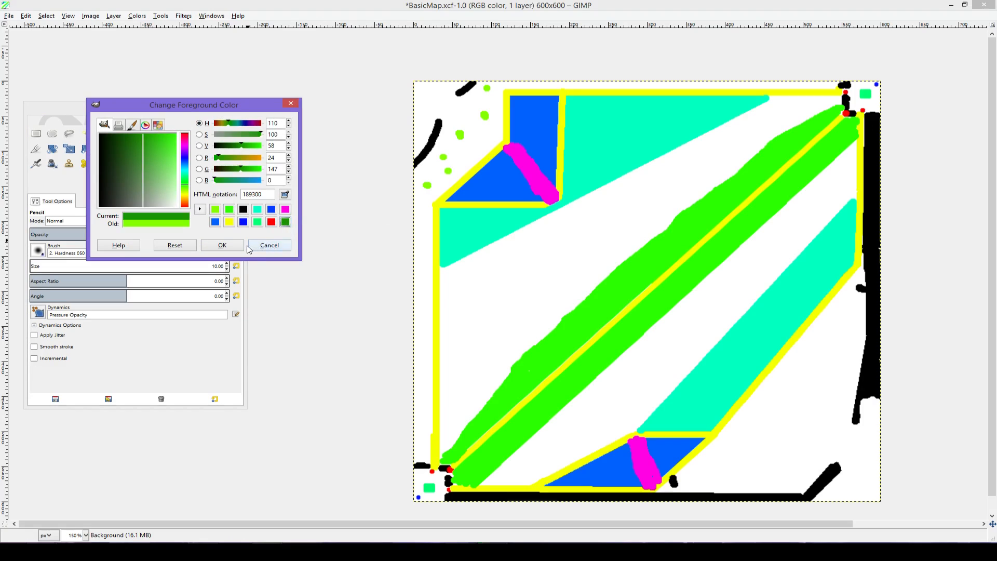
pyautogui.click(223, 246)
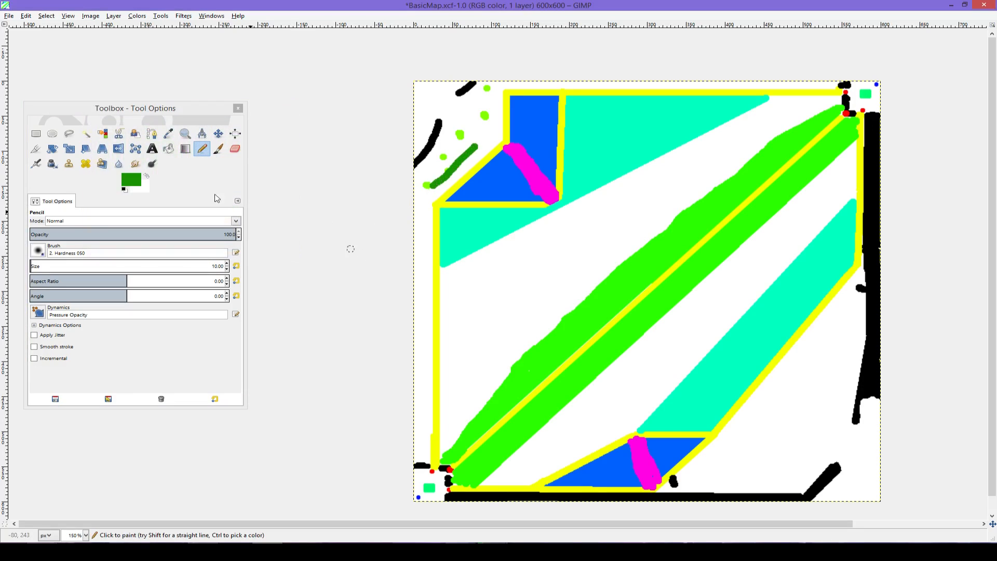
# Change the foreground color to bright green (2aff00) and draw a pencil band along the outside of the upper-left yellow border.
pyautogui.click(131, 183)
pyautogui.click(245, 210)
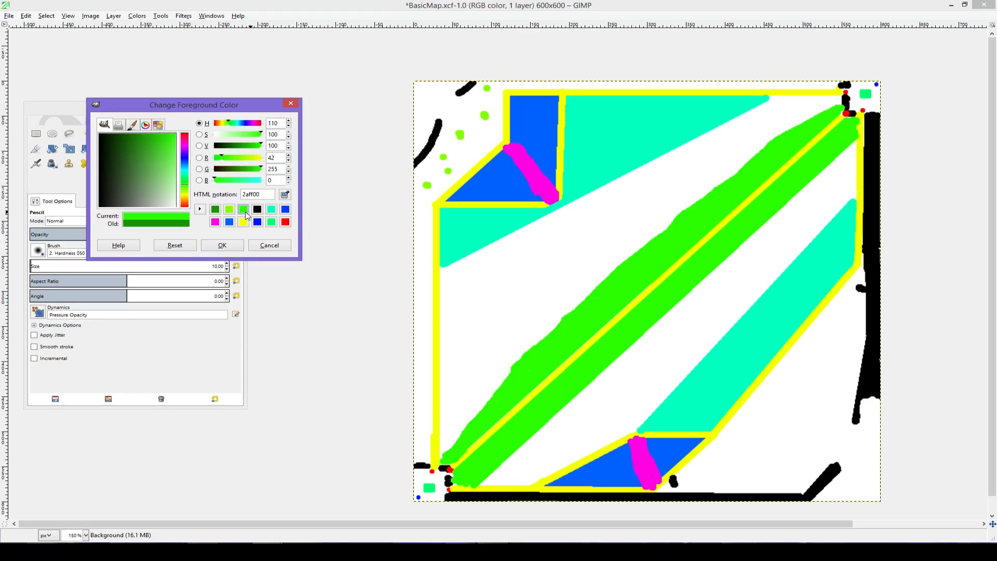
pyautogui.click(236, 245)
pyautogui.moveTo(500, 92)
pyautogui.mouseDown()
pyautogui.moveTo(496, 134)
pyautogui.moveTo(476, 170)
pyautogui.moveTo(427, 200)
pyautogui.moveTo(491, 149)
pyautogui.moveTo(504, 87)
pyautogui.mouseUp()
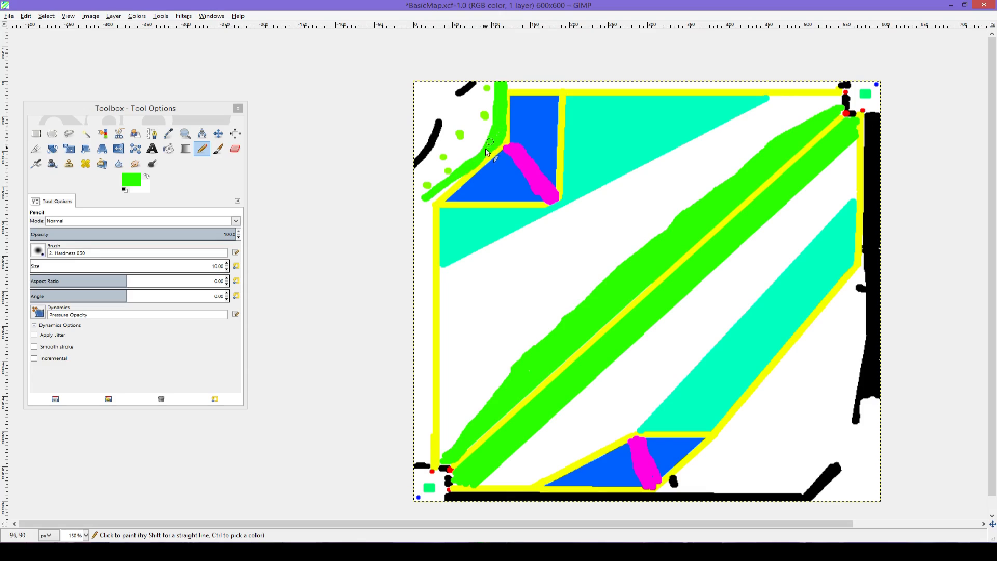
pyautogui.moveTo(459, 179)
pyautogui.mouseDown()
pyautogui.moveTo(419, 200)
pyautogui.moveTo(454, 181)
pyautogui.mouseUp()
# Change the foreground color to dark purple and paint over the lime dots in the map's upper-left corner, adding a few more dots.
pyautogui.click(137, 181)
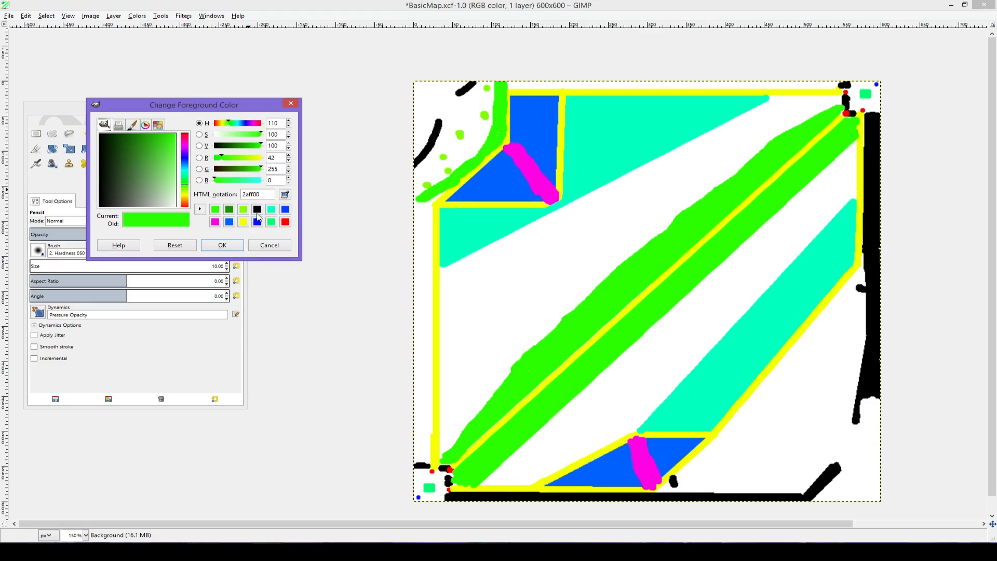
pyautogui.click(186, 148)
pyautogui.moveTo(151, 154); pyautogui.dragTo(144, 126)
pyautogui.click(229, 246)
pyautogui.click(427, 185)
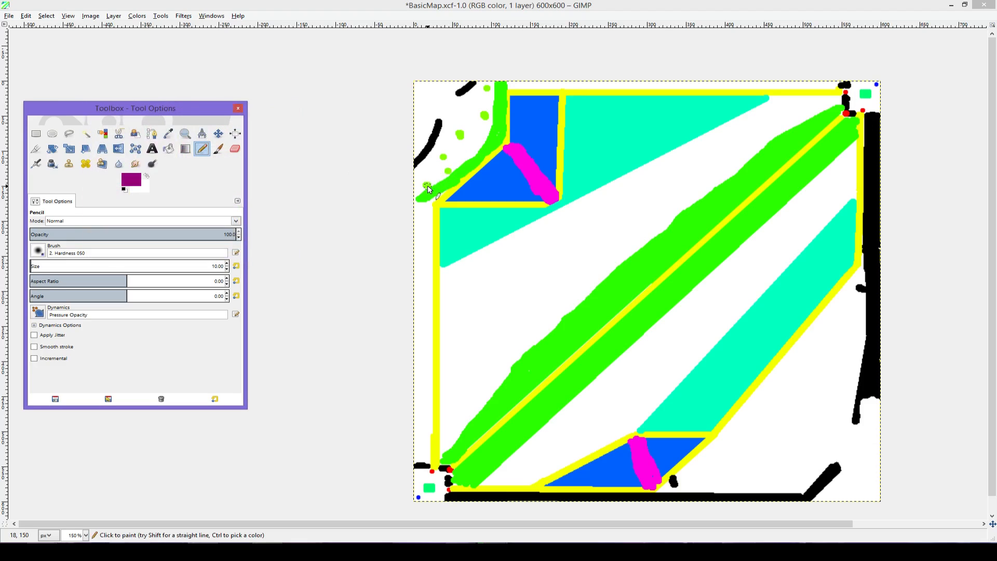
pyautogui.click(448, 171)
pyautogui.click(445, 158)
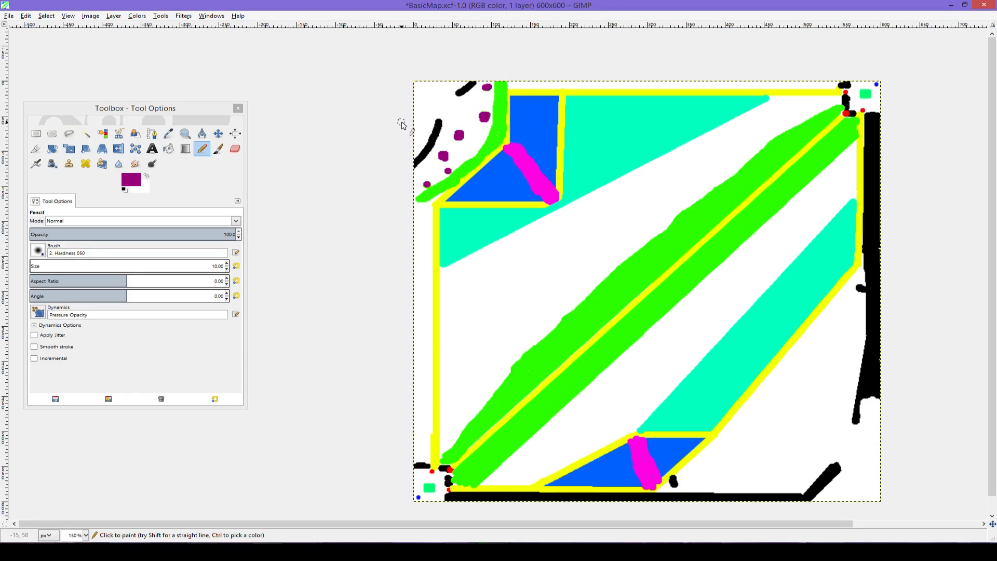
pyautogui.moveTo(487, 117); pyautogui.dragTo(442, 157)
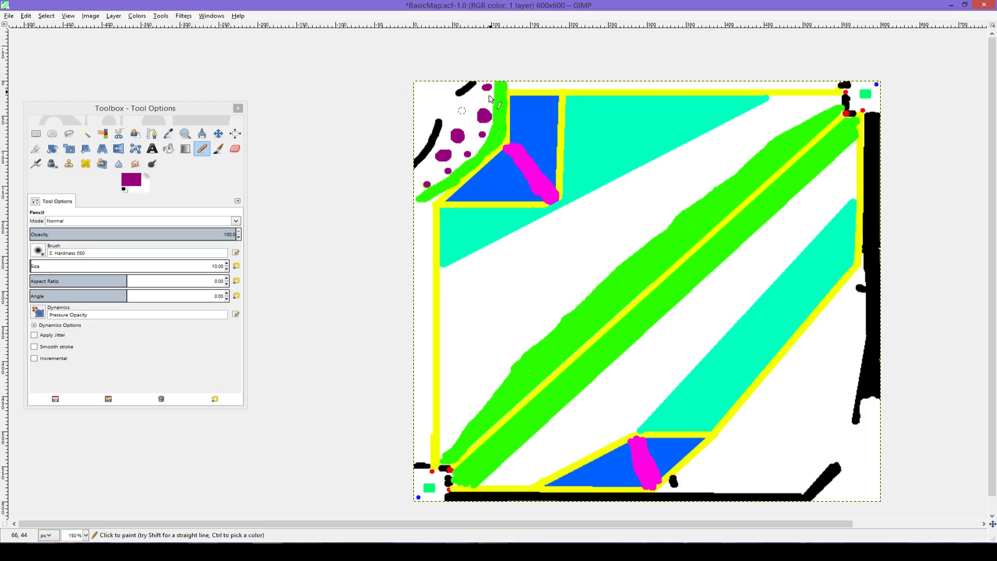
# Change the foreground color to light pink (ffabf0) and fill patches with the pencil in the map's extreme upper-left and lower-right corners.
pyautogui.click(130, 179)
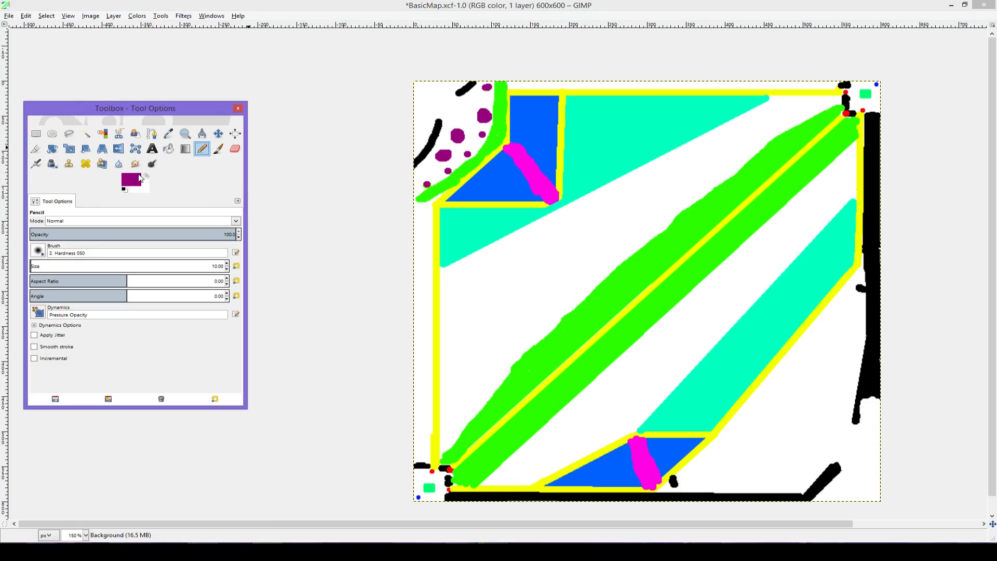
pyautogui.moveTo(163, 157); pyautogui.dragTo(184, 183)
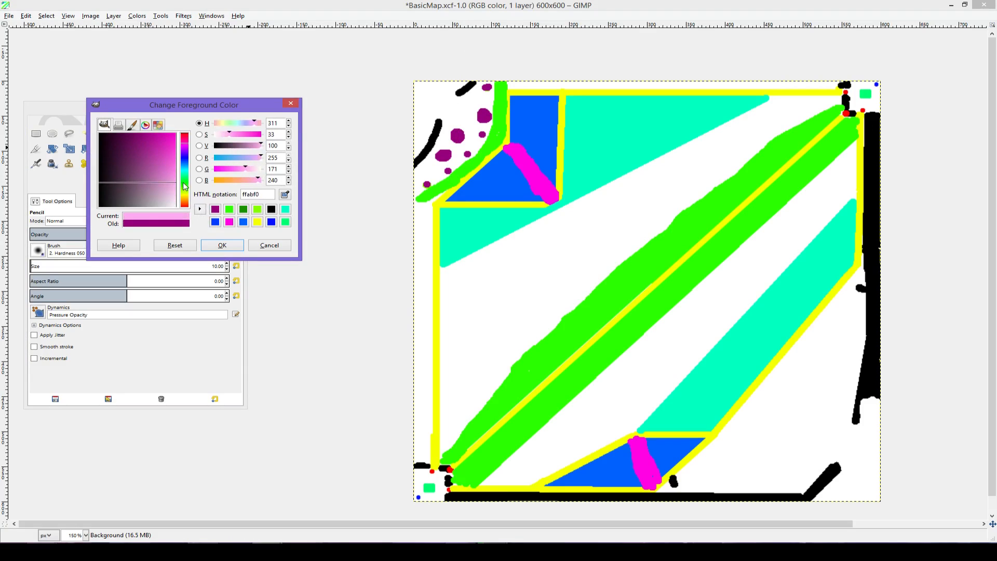
pyautogui.click(209, 242)
pyautogui.moveTo(439, 91)
pyautogui.mouseDown()
pyautogui.moveTo(413, 90)
pyautogui.moveTo(428, 76)
pyautogui.moveTo(418, 95)
pyautogui.moveTo(427, 77)
pyautogui.moveTo(425, 95)
pyautogui.moveTo(432, 77)
pyautogui.moveTo(436, 95)
pyautogui.moveTo(423, 82)
pyautogui.moveTo(423, 104)
pyautogui.moveTo(421, 88)
pyautogui.moveTo(436, 76)
pyautogui.mouseUp()
pyautogui.moveTo(866, 473)
pyautogui.mouseDown()
pyautogui.moveTo(861, 499)
pyautogui.moveTo(863, 463)
pyautogui.moveTo(864, 485)
pyautogui.moveTo(843, 499)
pyautogui.moveTo(876, 477)
pyautogui.moveTo(855, 439)
pyautogui.moveTo(850, 479)
pyautogui.moveTo(867, 452)
pyautogui.mouseUp()
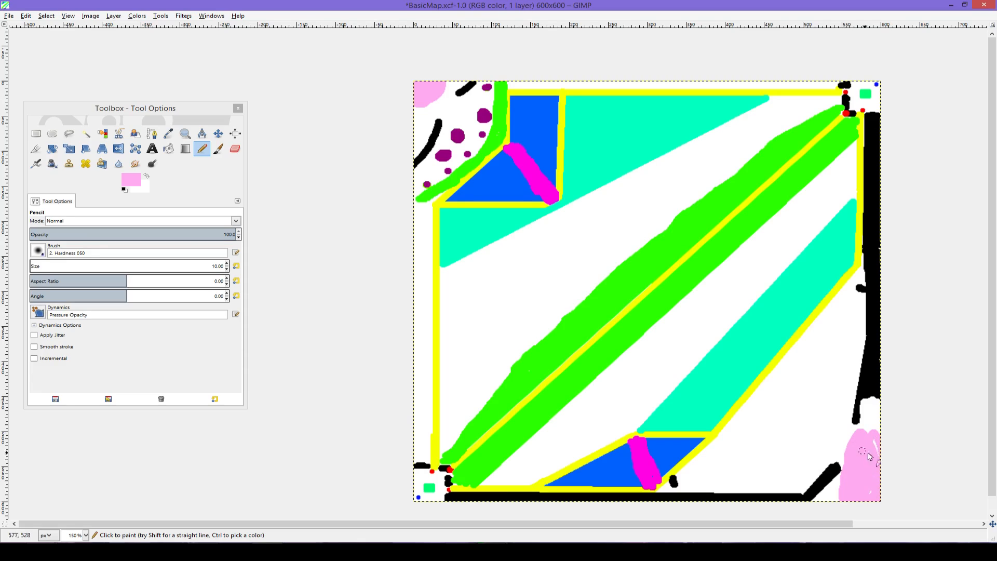
pyautogui.moveTo(878, 501); pyautogui.dragTo(870, 491)
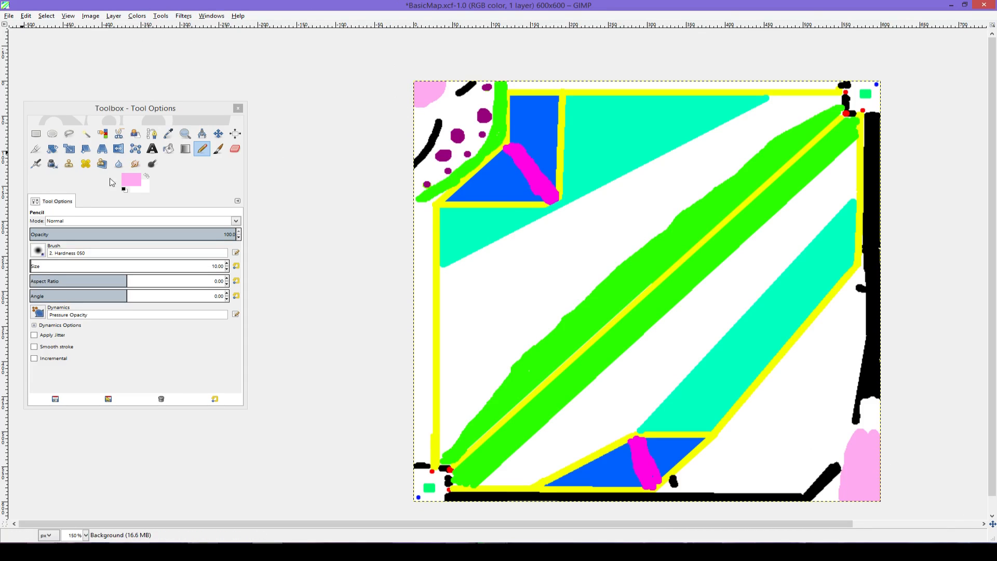
# Save the BasicMap.xcf image.
pyautogui.moveTo(408, 141)
pyautogui.mouseDown()
pyautogui.moveTo(337, 139)
pyautogui.moveTo(285, 109)
pyautogui.mouseUp()
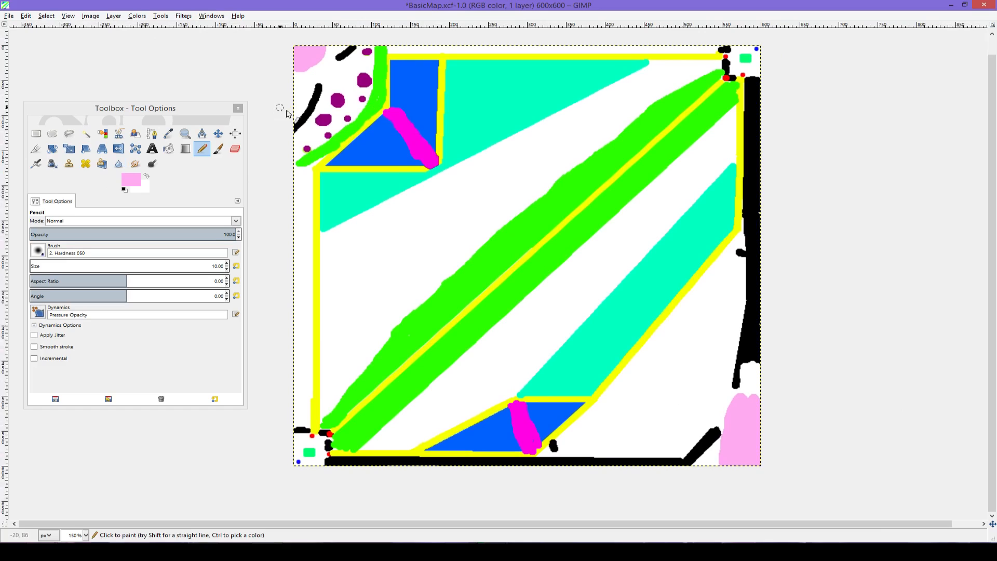
pyautogui.scroll(1, 364, 124)
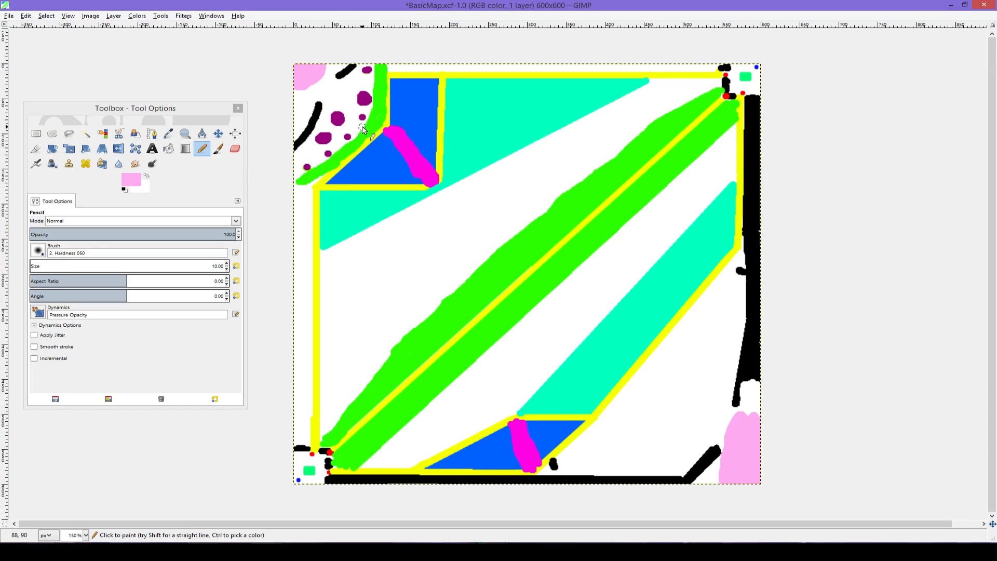
pyautogui.moveTo(548, 161); pyautogui.dragTo(532, 151)
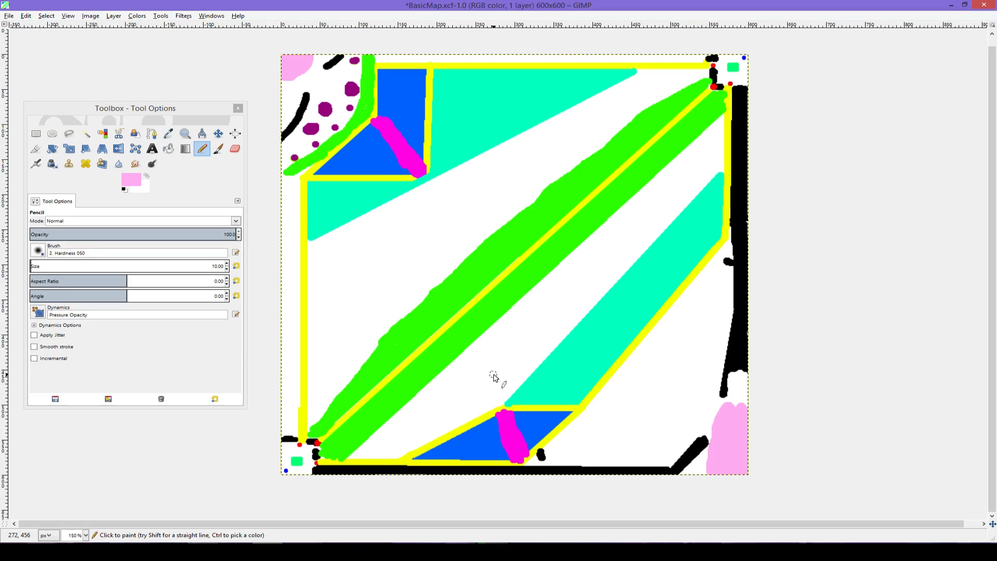
pyautogui.hotkey('ctrl', 's')
pyautogui.scroll(1, 499, 364)
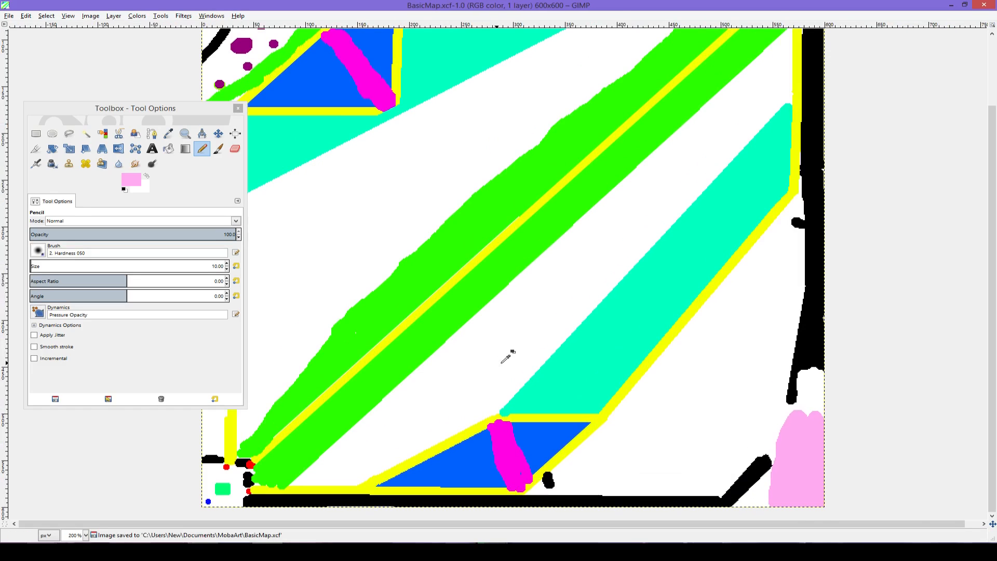
pyautogui.scroll(-1, 497, 370)
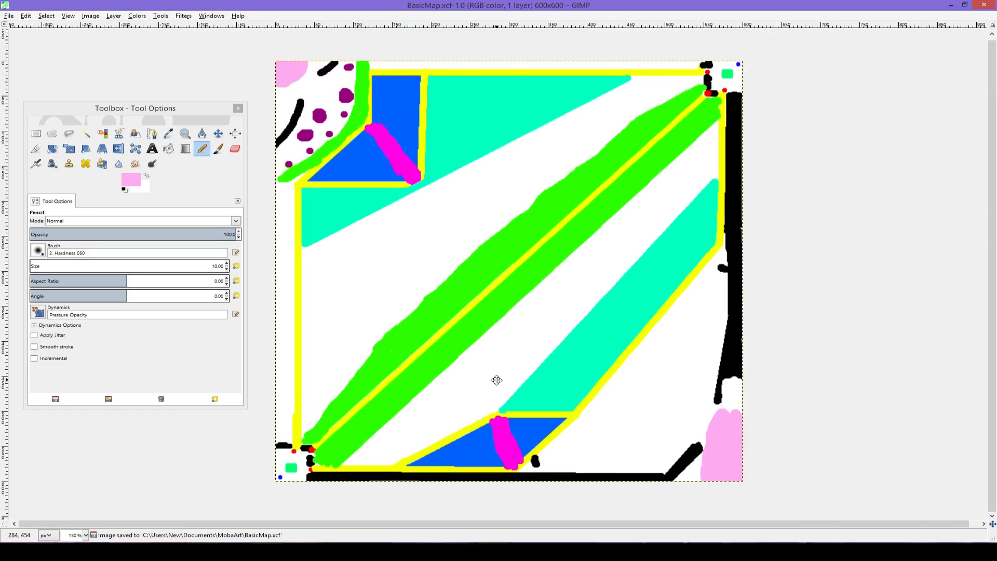
pyautogui.scroll(1, 497, 383)
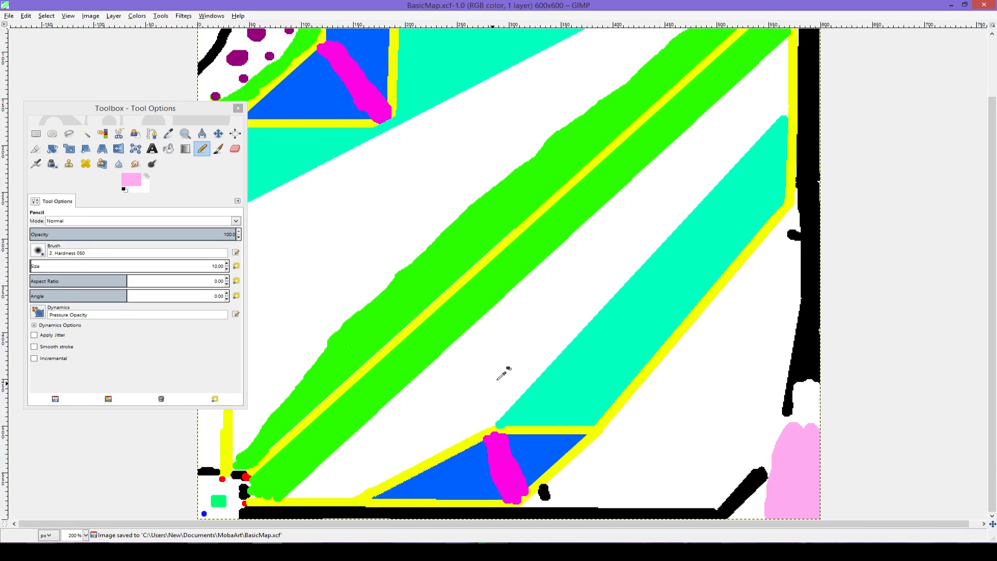
pyautogui.scroll(-1, 497, 379)
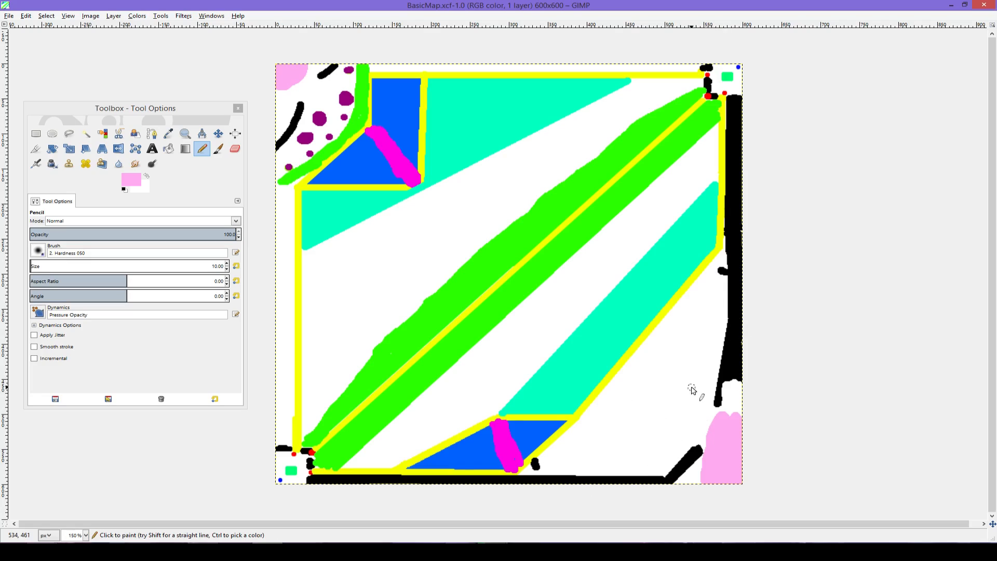
# Pick the bright green from the upper-left band and draw a straight pencil band along the outside of the lower-right yellow border, covering its ends.
pyautogui.moveTo(720, 252); pyautogui.dragTo(689, 302)
pyautogui.hotkey('ctrl', 'z')
pyautogui.keyDown('ctrl'); pyautogui.click(354, 133); pyautogui.keyUp('ctrl')
pyautogui.moveTo(725, 250)
pyautogui.mouseDown()
pyautogui.moveTo(677, 324)
pyautogui.moveTo(579, 432)
pyautogui.mouseUp()
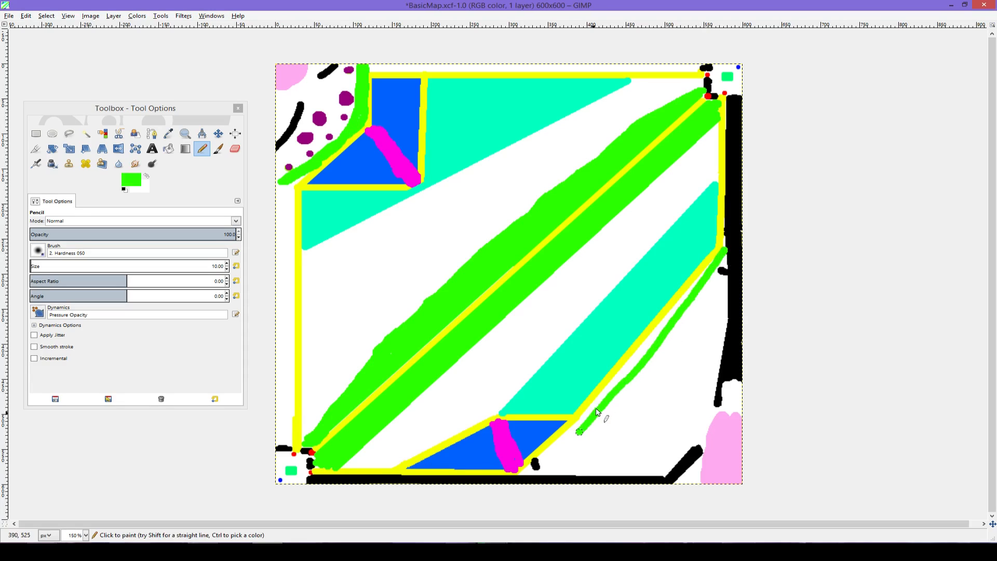
pyautogui.hotkey('ctrl', 'z')
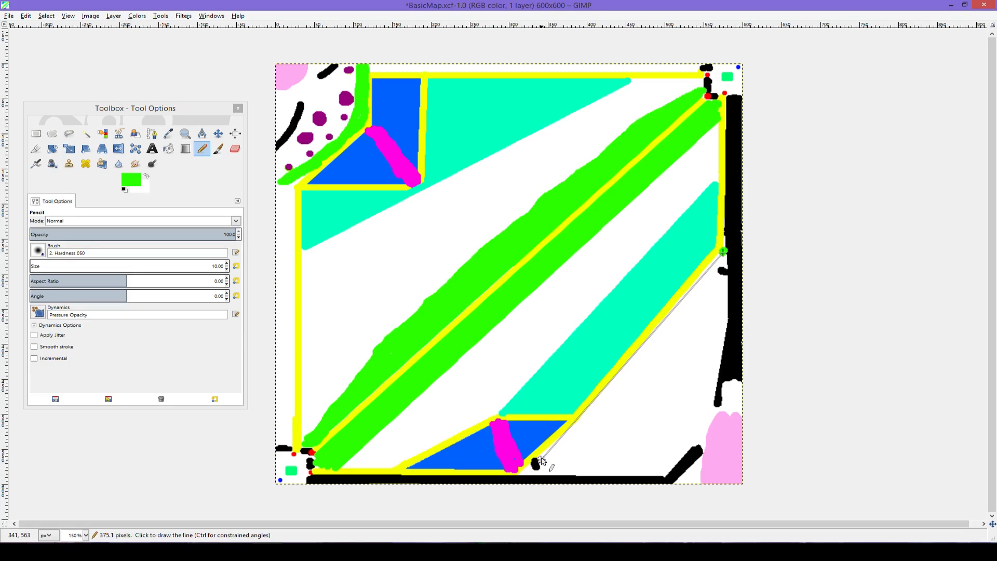
pyautogui.keyDown('shift'); pyautogui.click(541, 459); pyautogui.keyUp('shift')
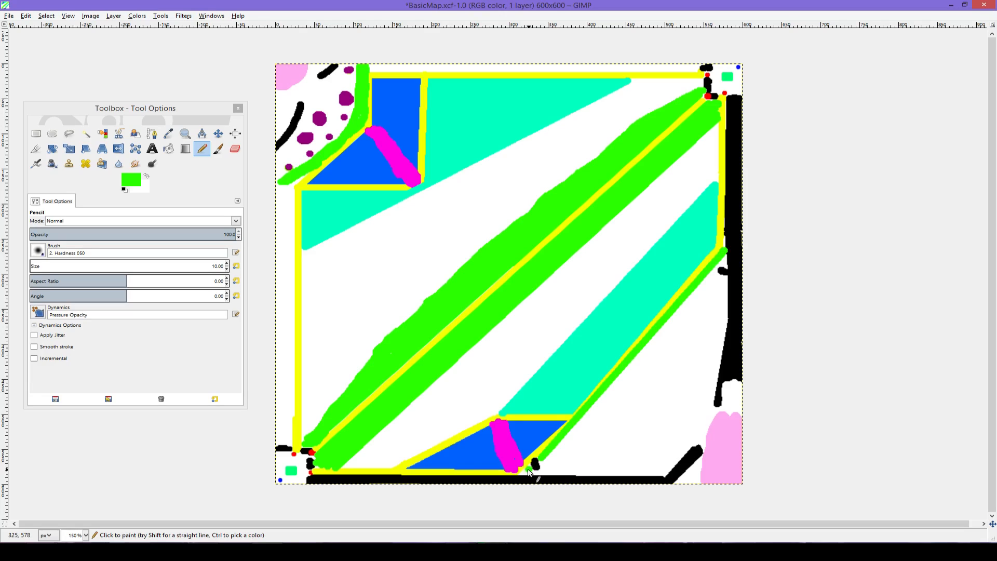
pyautogui.moveTo(529, 473)
pyautogui.mouseDown()
pyautogui.moveTo(572, 450)
pyautogui.moveTo(545, 464)
pyautogui.moveTo(556, 444)
pyautogui.moveTo(545, 468)
pyautogui.mouseUp()
pyautogui.hotkey('ctrl', 'z')
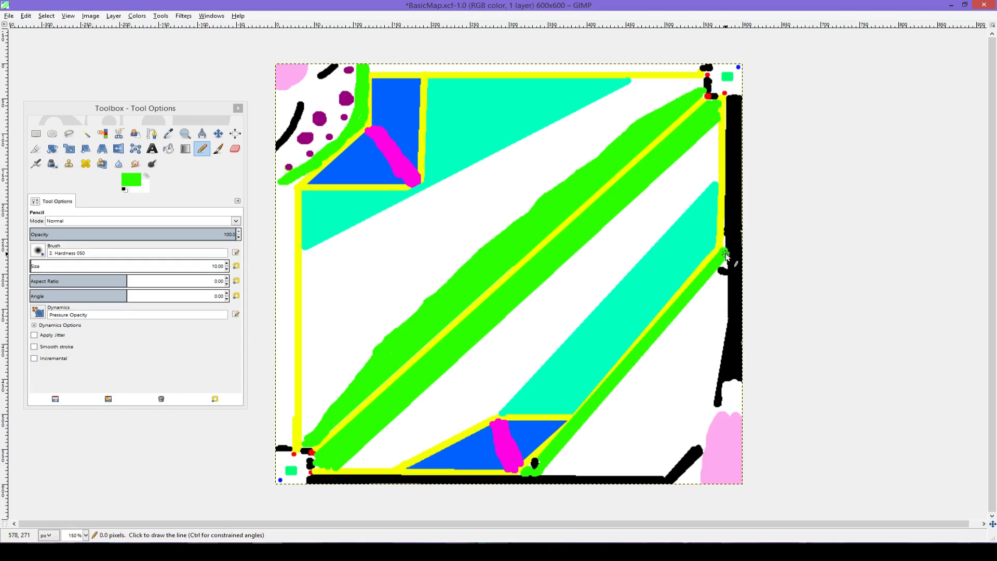
pyautogui.moveTo(725, 264); pyautogui.dragTo(722, 238)
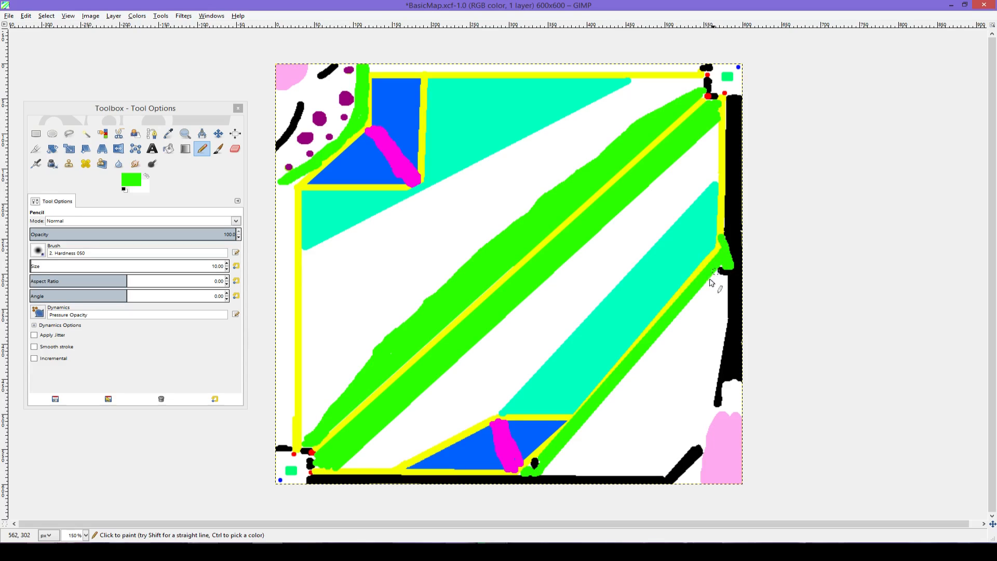
pyautogui.moveTo(627, 311)
pyautogui.mouseDown()
pyautogui.moveTo(623, 265)
pyautogui.moveTo(561, 239)
pyautogui.moveTo(540, 266)
pyautogui.mouseUp()
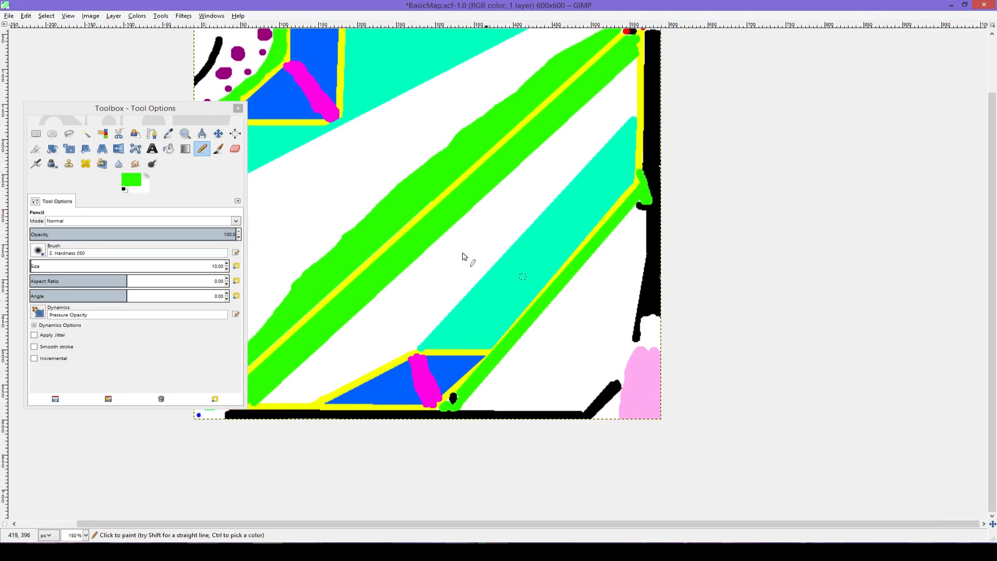
pyautogui.keyDown('ctrl'); pyautogui.click(264, 50); pyautogui.keyUp('ctrl')
pyautogui.click(633, 234)
pyautogui.click(608, 256)
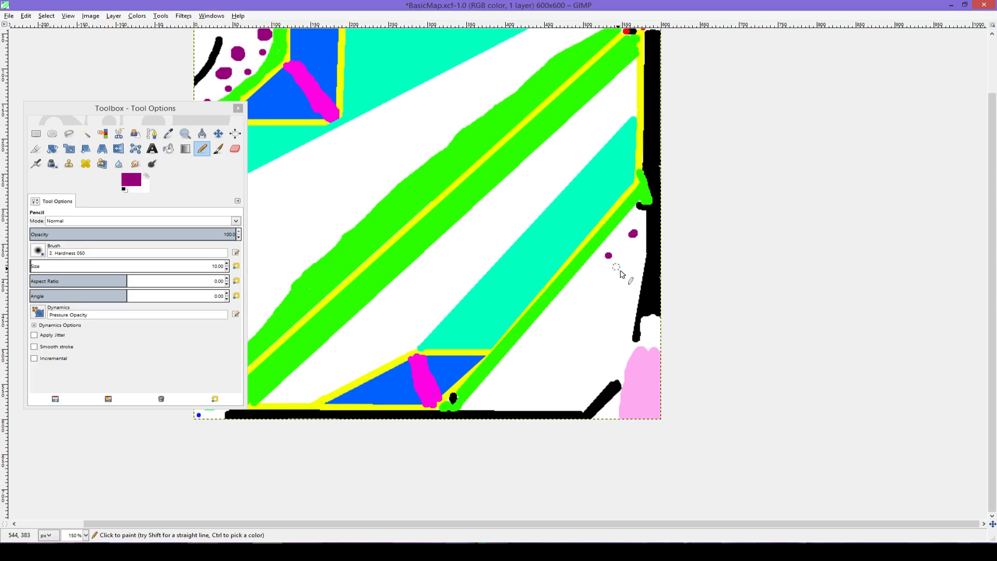
pyautogui.click(582, 319)
pyautogui.press('z')
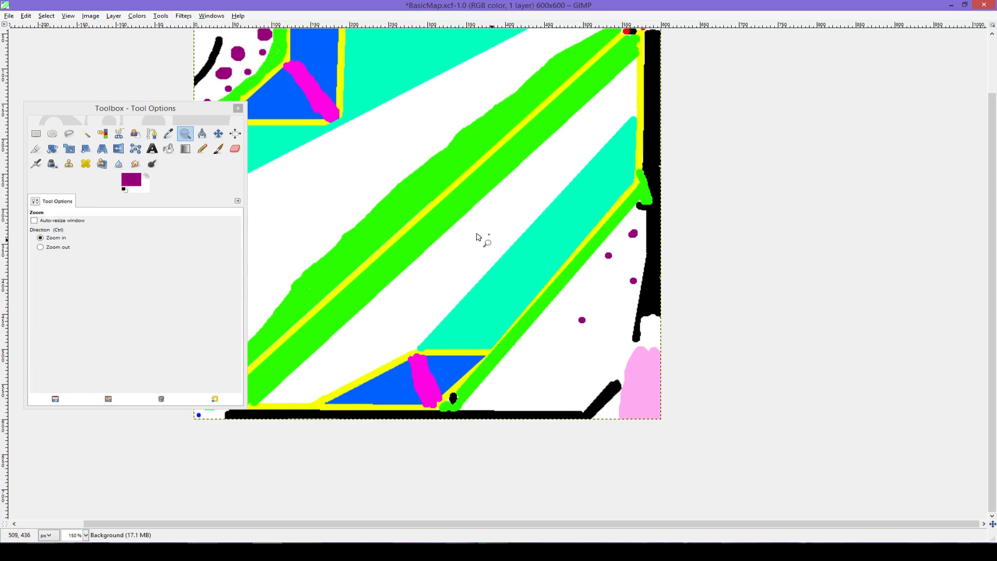
pyautogui.hotkey('ctrl', 'z')
pyautogui.hotkey('ctrl', 'z')
pyautogui.hotkey('ctrl', 'z')
pyautogui.moveTo(539, 227); pyautogui.dragTo(686, 289)
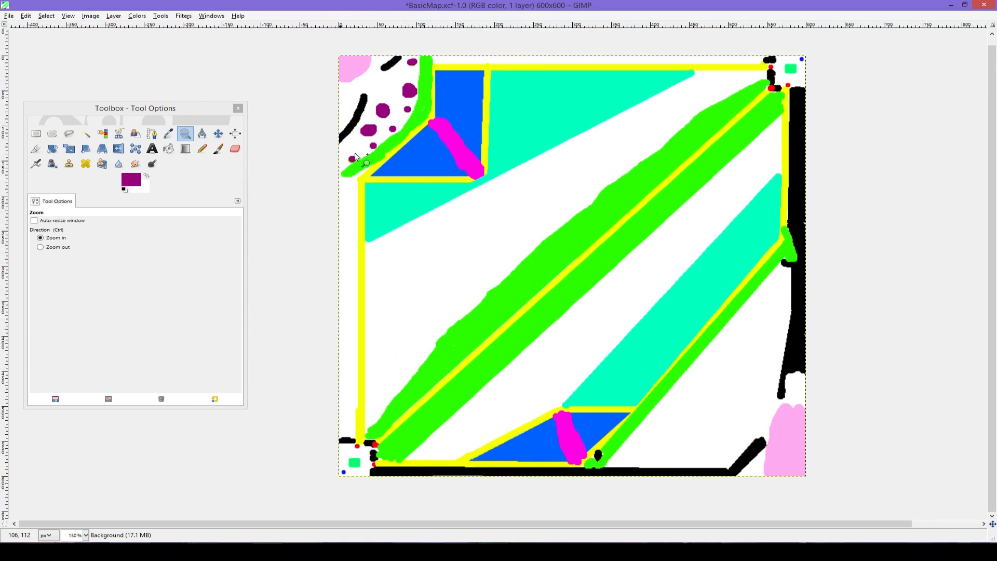
pyautogui.moveTo(506, 381); pyautogui.dragTo(363, 330)
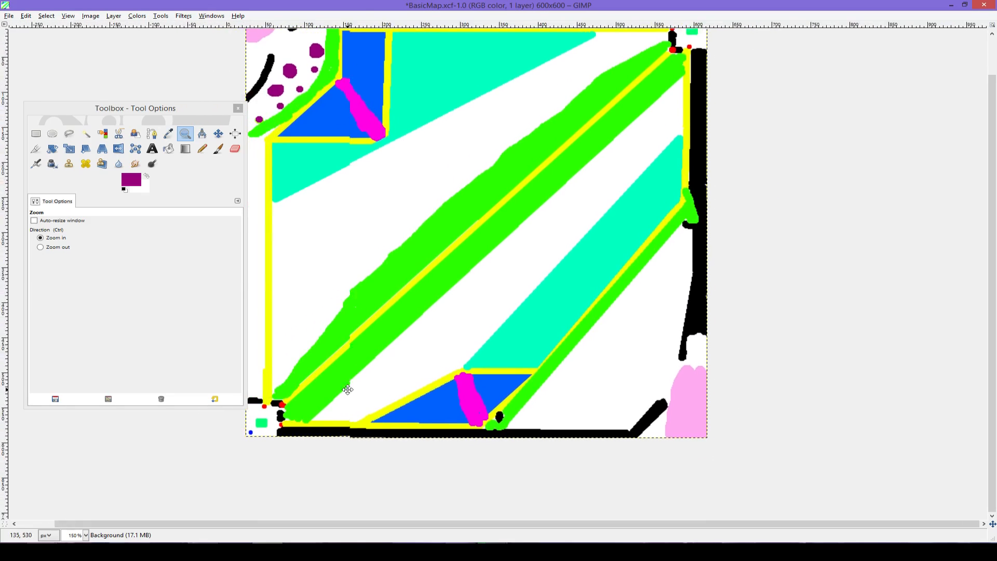
pyautogui.moveTo(594, 331); pyautogui.dragTo(530, 372)
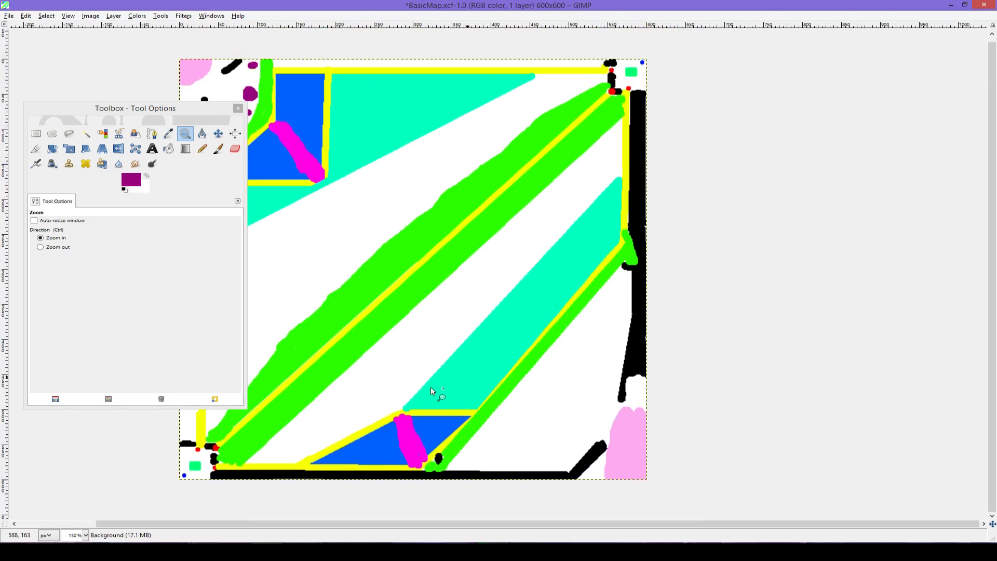
pyautogui.moveTo(356, 370); pyautogui.dragTo(496, 348)
pyautogui.moveTo(343, 353); pyautogui.dragTo(364, 378)
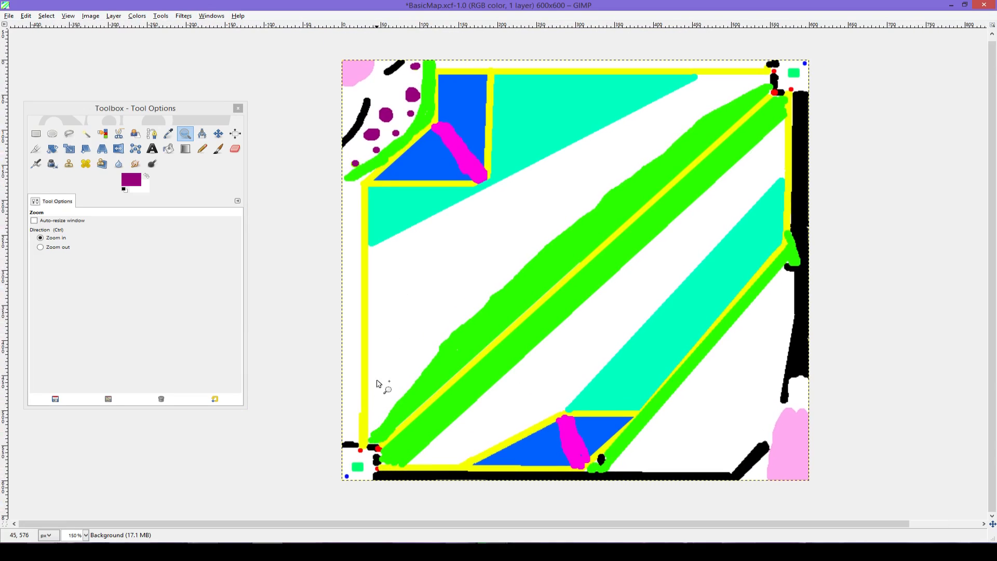
pyautogui.moveTo(414, 215); pyautogui.dragTo(155, 107)
pyautogui.moveTo(452, 236); pyautogui.dragTo(572, 267)
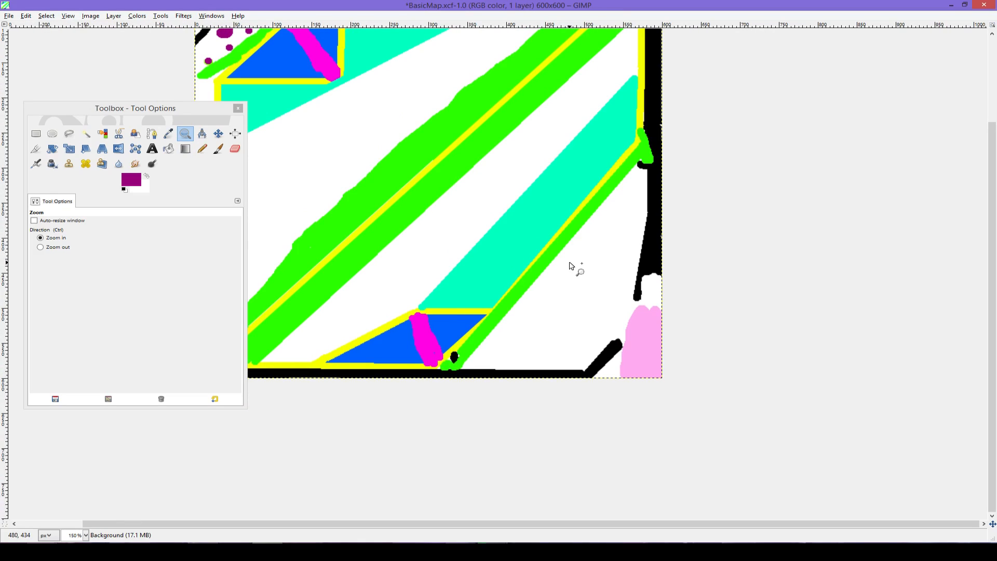
pyautogui.moveTo(424, 195); pyautogui.dragTo(539, 255)
pyautogui.moveTo(442, 162); pyautogui.dragTo(291, 129)
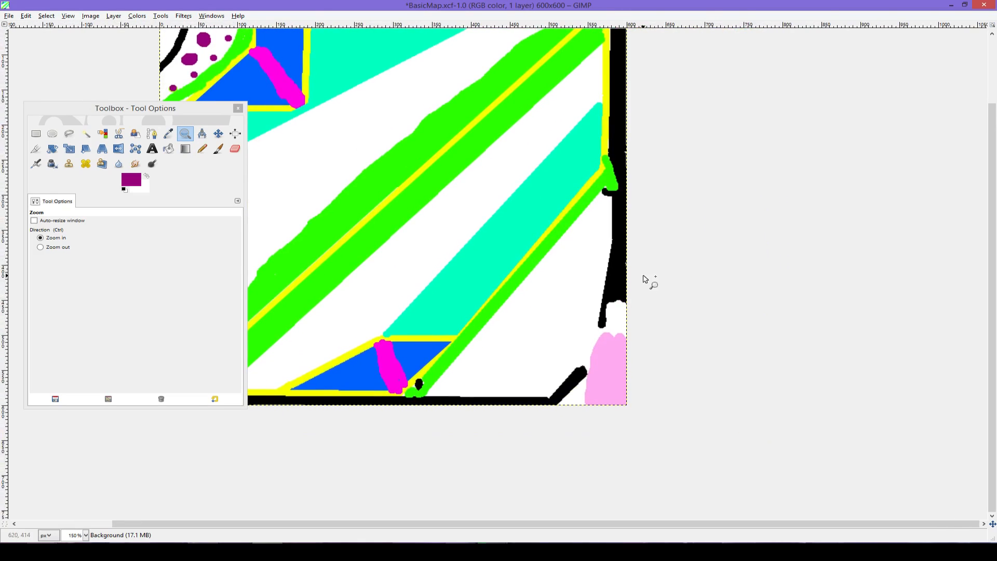
# Reset the foreground color to black and draw two pencil strokes from the lower-right green band to the black markings near the pink corner.
pyautogui.click(202, 148)
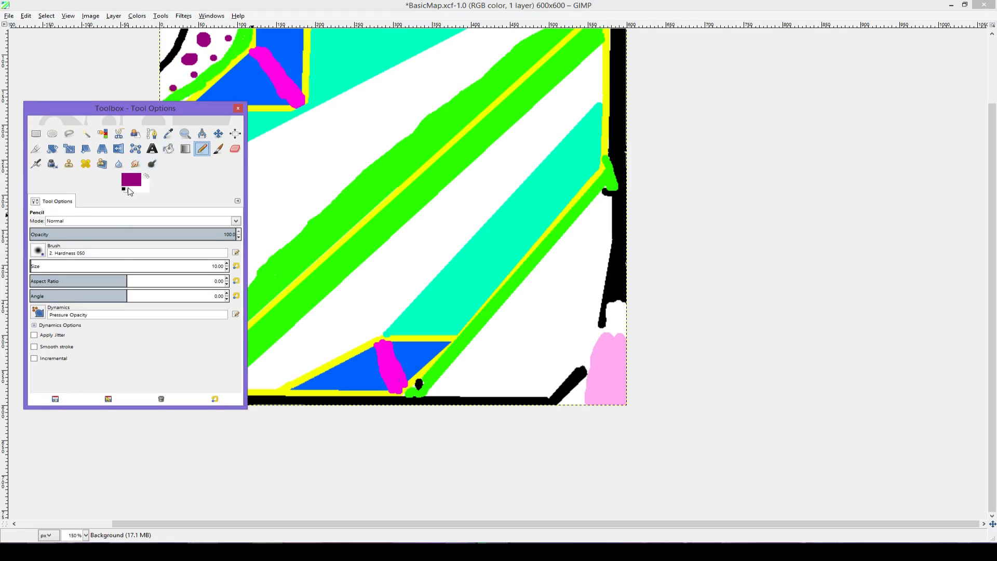
pyautogui.click(124, 189)
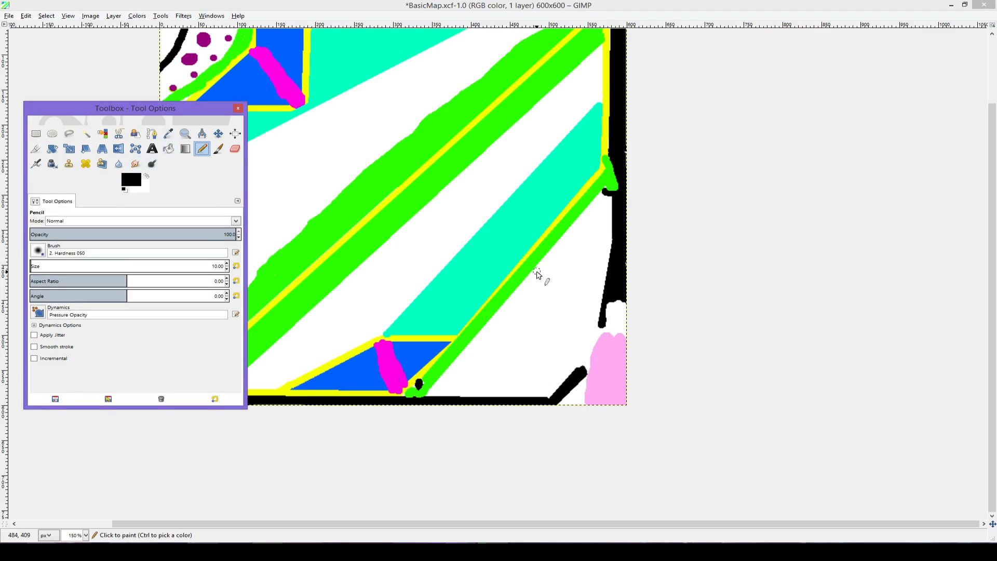
pyautogui.moveTo(535, 269); pyautogui.dragTo(604, 303)
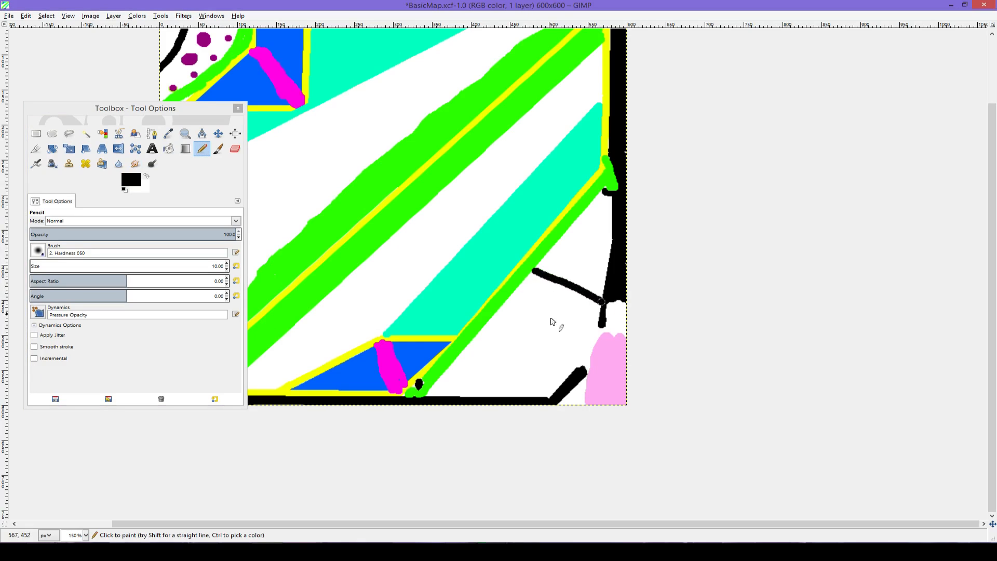
pyautogui.moveTo(504, 306); pyautogui.dragTo(577, 364)
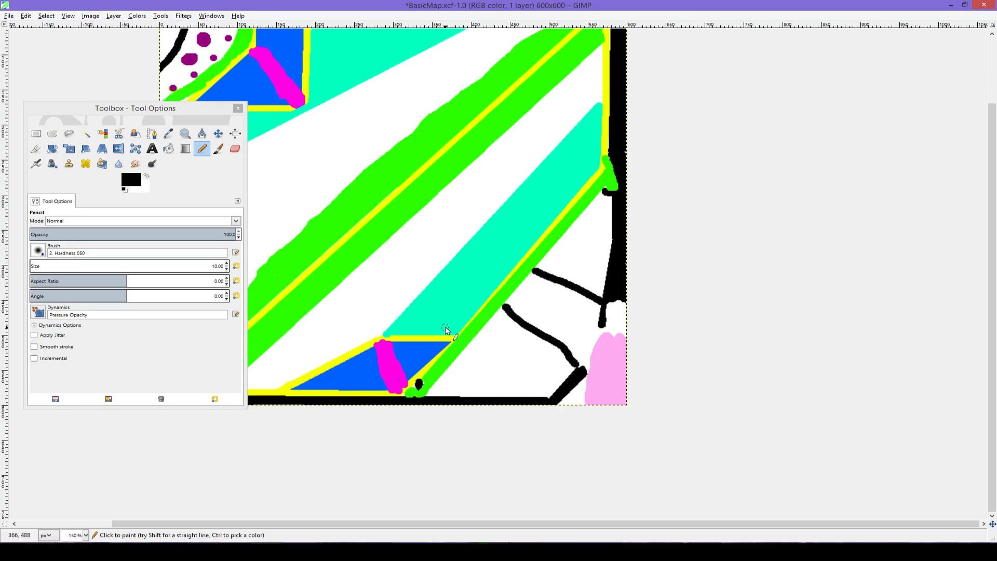
# Pick the yellow from the border and thicken the lower-right diagonal border with straight pencil lines up to its upper end.
pyautogui.moveTo(486, 328); pyautogui.dragTo(541, 323)
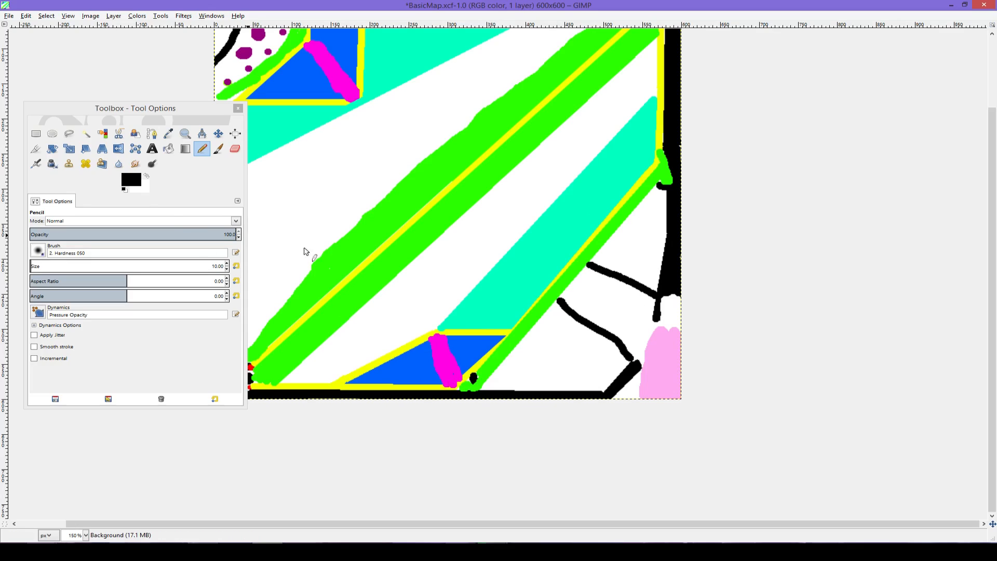
pyautogui.keyDown('ctrl'); pyautogui.click(549, 284); pyautogui.keyUp('ctrl')
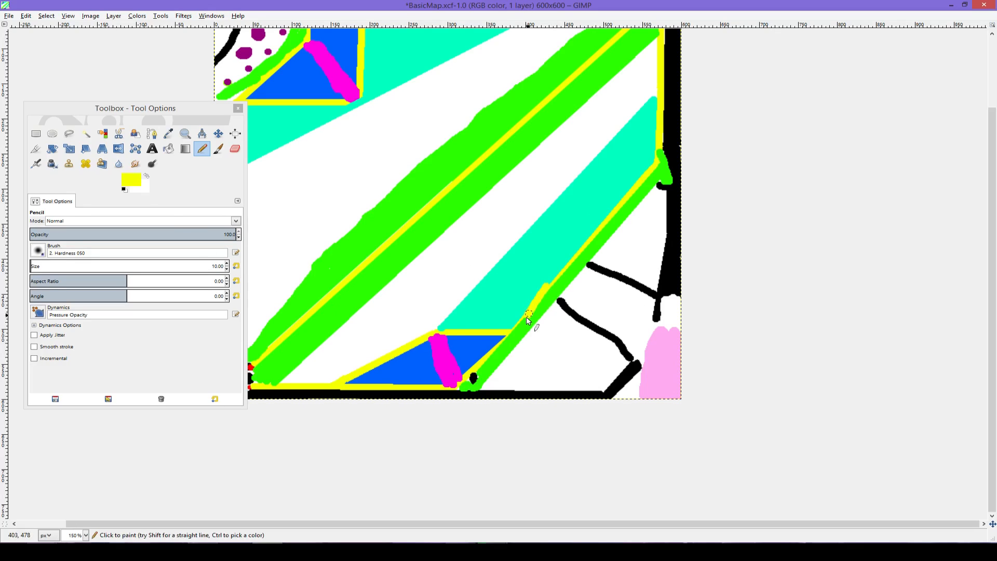
pyautogui.moveTo(509, 332)
pyautogui.mouseDown()
pyautogui.moveTo(547, 285)
pyautogui.moveTo(531, 270)
pyautogui.moveTo(467, 255)
pyautogui.mouseUp()
pyautogui.keyDown('shift'); pyautogui.click(655, 158); pyautogui.keyUp('shift')
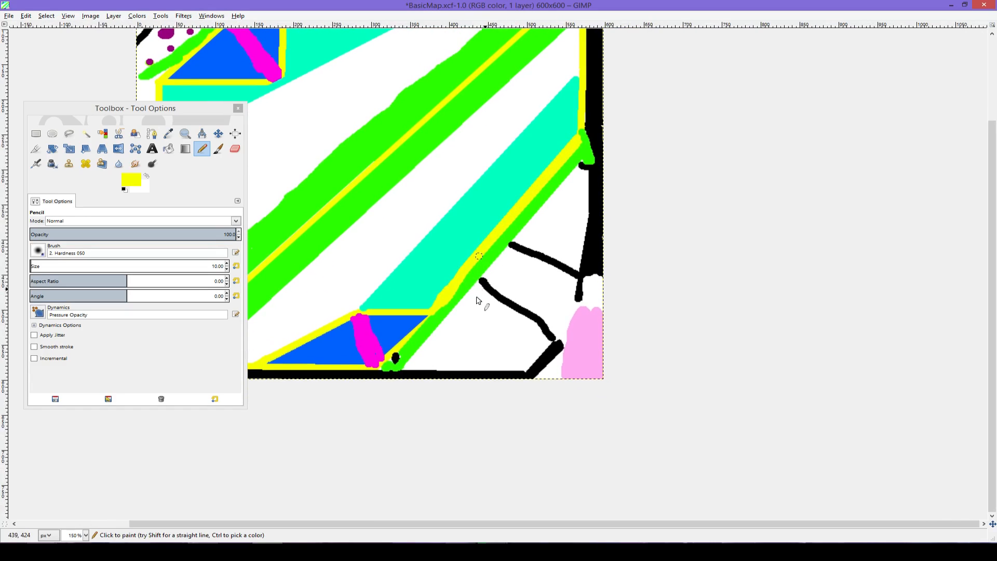
# Pick black and extend the two lower-right paths across the green band to the yellow border with the pencil.
pyautogui.keyDown('ctrl'); pyautogui.click(497, 253); pyautogui.keyUp('ctrl')
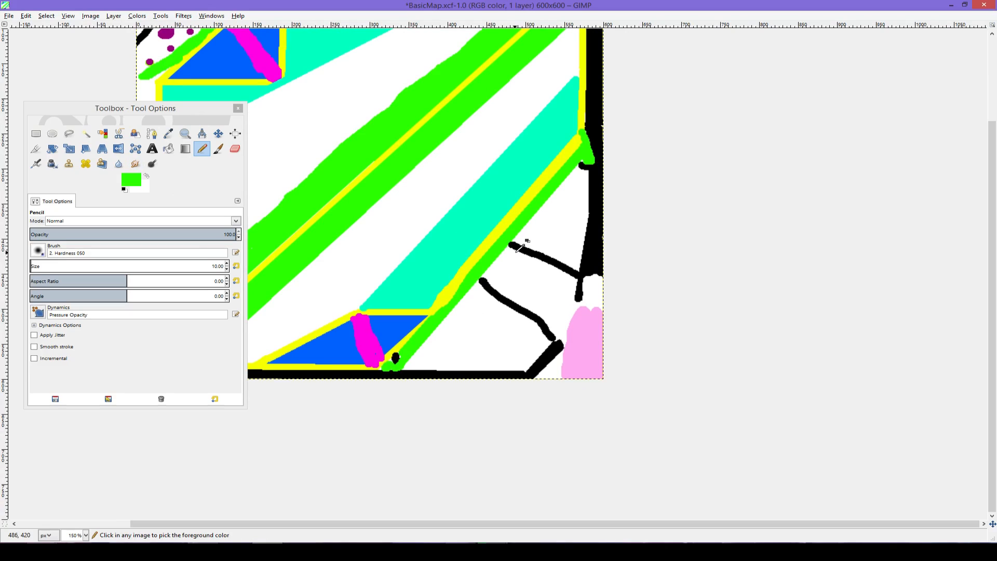
pyautogui.keyDown('ctrl'); pyautogui.click(519, 249); pyautogui.keyUp('ctrl')
pyautogui.moveTo(502, 237); pyautogui.dragTo(514, 245)
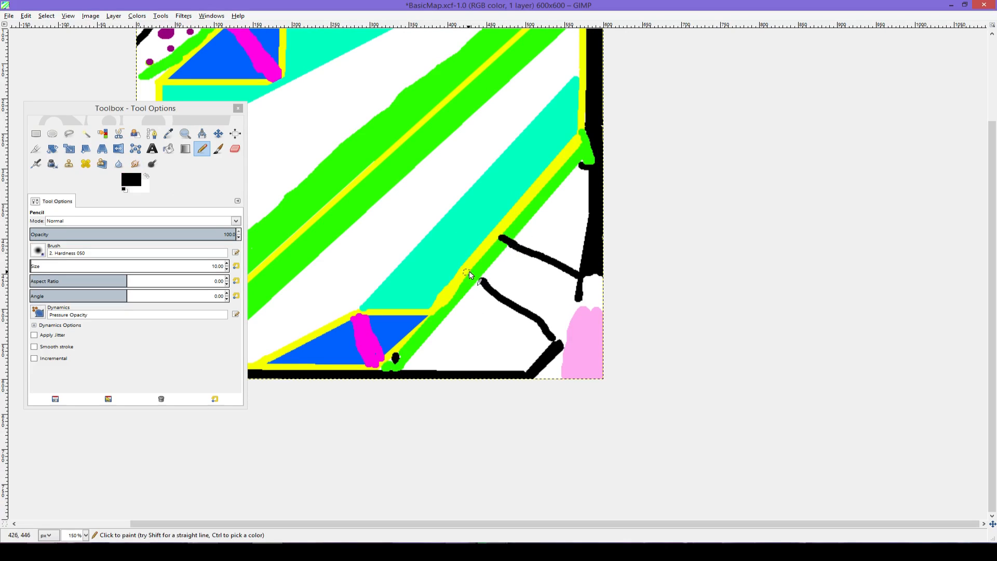
pyautogui.moveTo(470, 271); pyautogui.dragTo(486, 279)
# Pick the purple from the upper-left dots and paint three large and five small dots beneath the lower black path in the lower-right corner.
pyautogui.moveTo(399, 301)
pyautogui.mouseDown()
pyautogui.moveTo(370, 261)
pyautogui.moveTo(457, 231)
pyautogui.mouseUp()
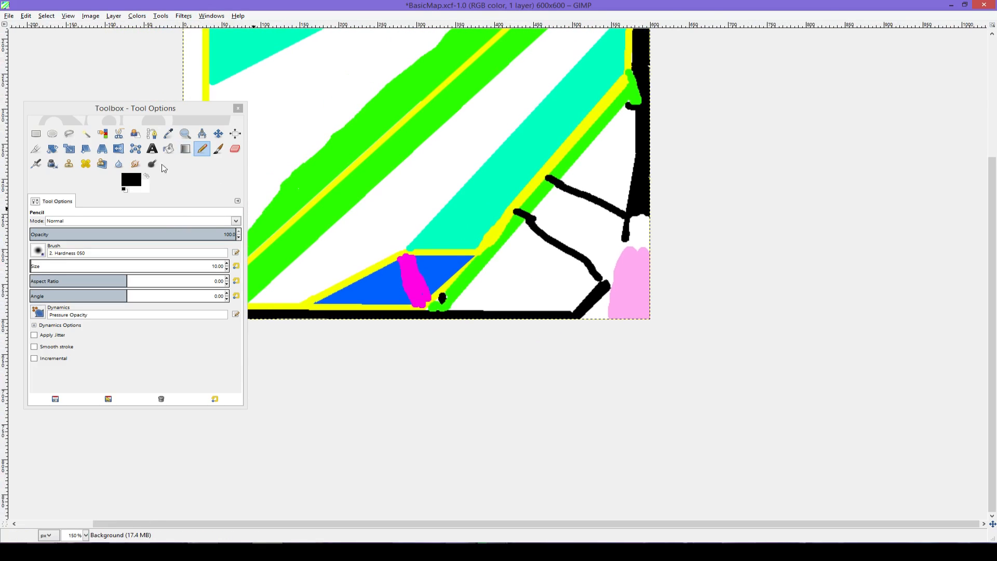
pyautogui.moveTo(389, 206); pyautogui.dragTo(558, 286)
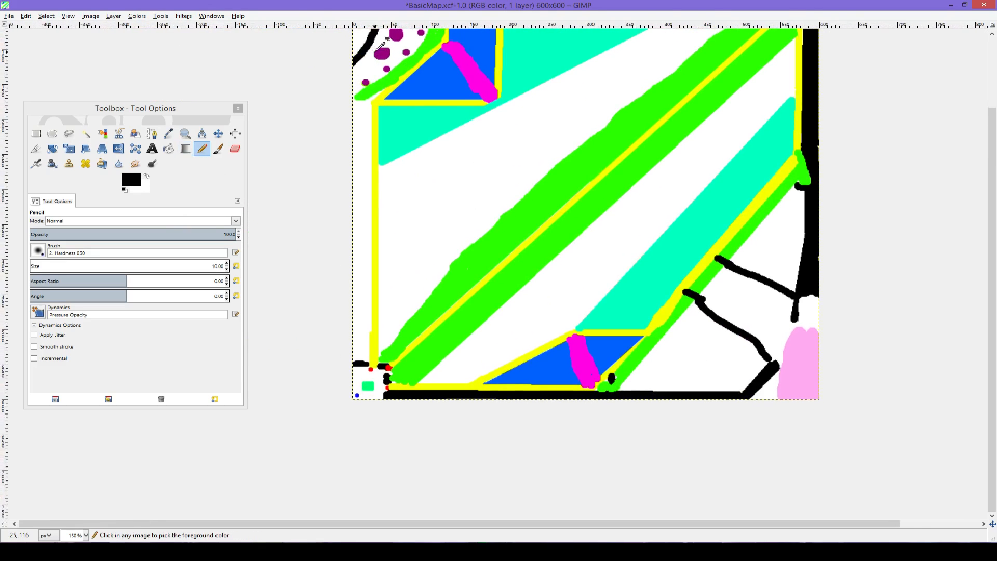
pyautogui.keyDown('ctrl'); pyautogui.click(385, 52); pyautogui.keyUp('ctrl')
pyautogui.moveTo(728, 306)
pyautogui.mouseDown()
pyautogui.moveTo(596, 278)
pyautogui.moveTo(558, 300)
pyautogui.mouseUp()
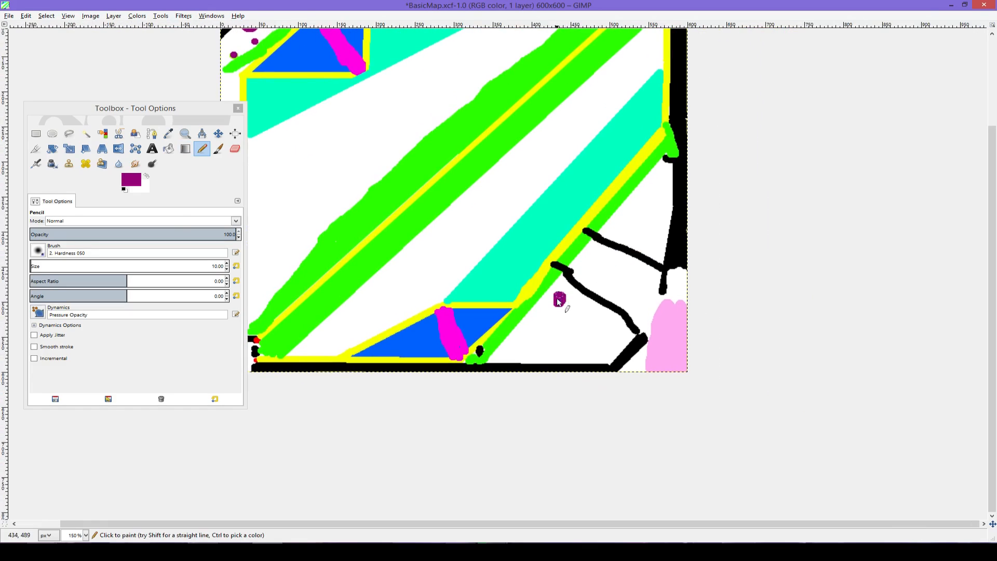
pyautogui.click(584, 315)
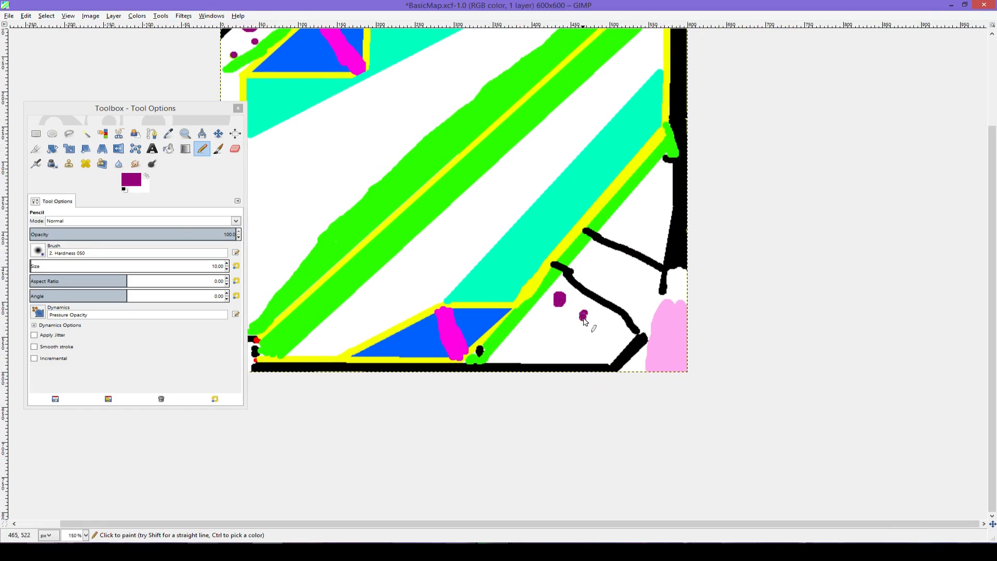
pyautogui.click(611, 337)
pyautogui.click(540, 320)
pyautogui.click(563, 329)
pyautogui.click(581, 347)
pyautogui.click(546, 344)
pyautogui.click(522, 334)
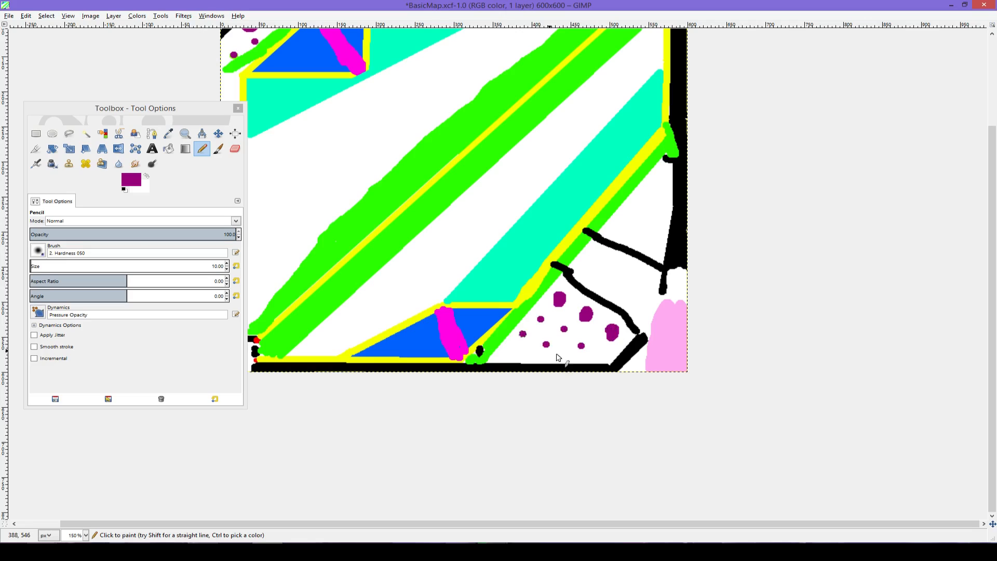
pyautogui.press('ctrl')
pyautogui.click(517, 344)
# Paint three large purple dots along the upper black path in the lower-right corner and small dots scattered above them.
pyautogui.hscroll(5, 494, 276)
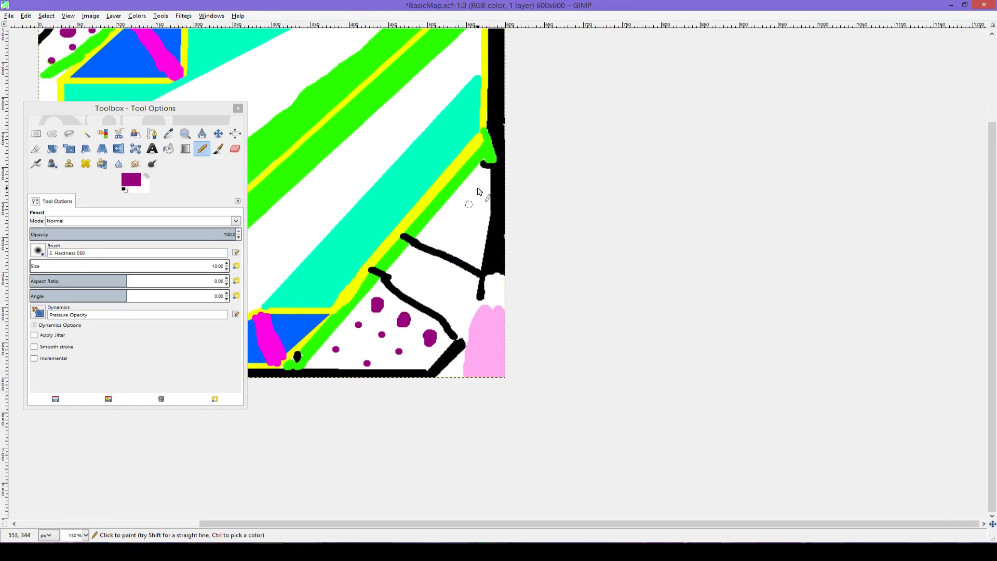
pyautogui.click(427, 234)
pyautogui.click(449, 241)
pyautogui.click(475, 250)
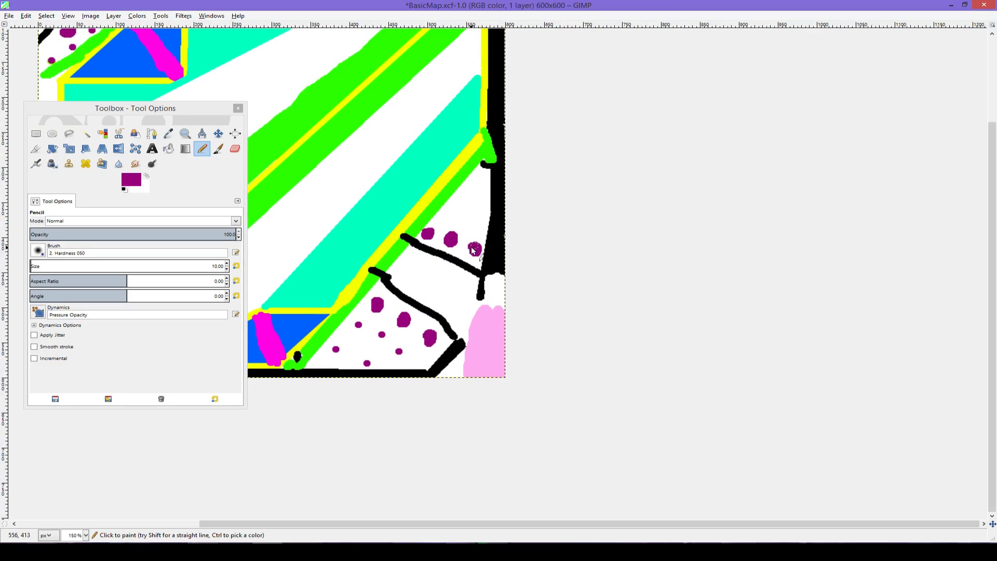
pyautogui.click(459, 215)
pyautogui.click(467, 212)
pyautogui.click(451, 202)
# Examine the whole map at several zoom levels to review the overall layout.
pyautogui.hscroll(-5, 507, 249)
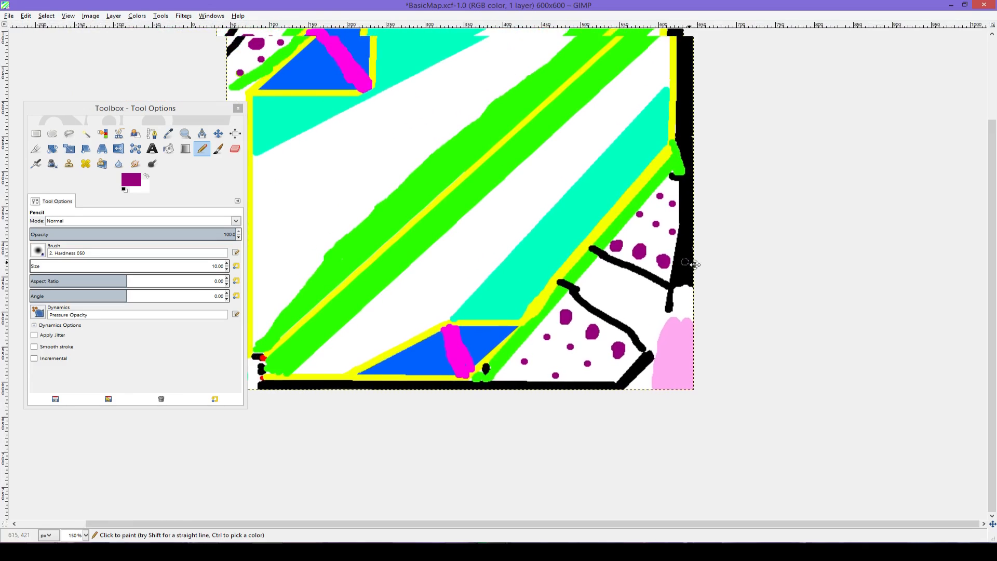
pyautogui.keyDown('ctrl'); pyautogui.scroll(-2, 618, 240); pyautogui.keyUp('ctrl')
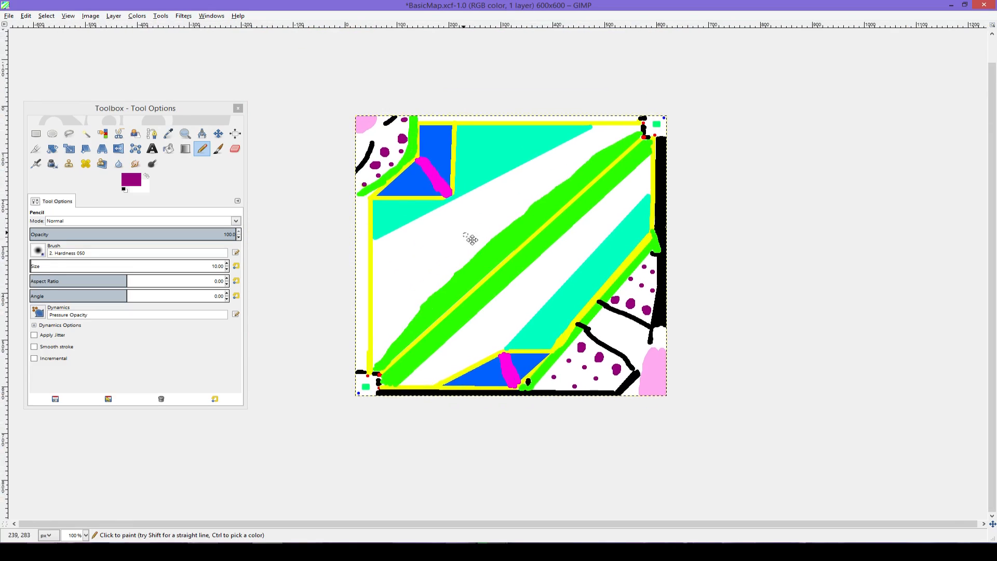
pyautogui.keyDown('ctrl'); pyautogui.scroll(2, 467, 270); pyautogui.keyUp('ctrl')
pyautogui.keyDown('ctrl'); pyautogui.scroll(-5, 457, 276); pyautogui.keyUp('ctrl')
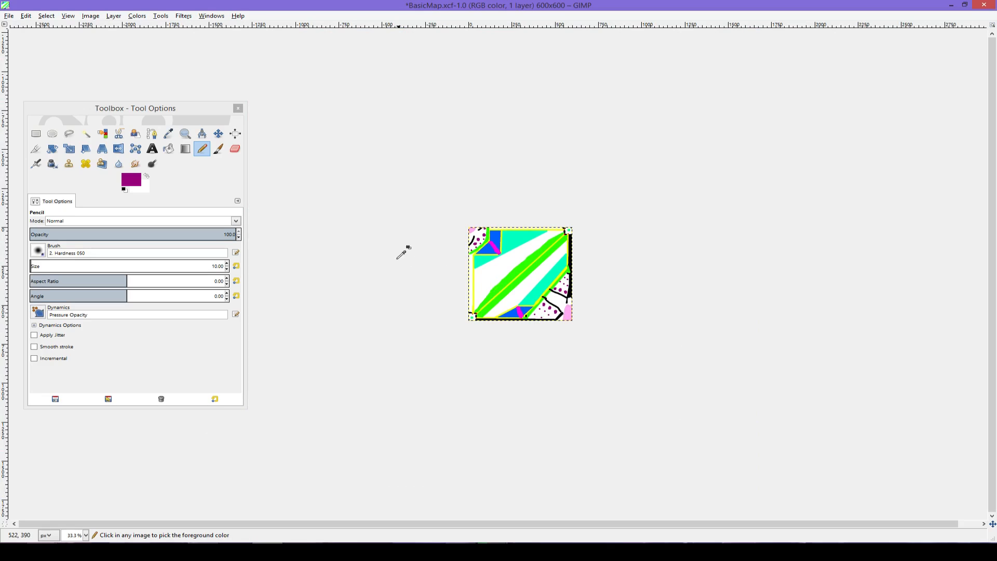
pyautogui.keyDown('ctrl'); pyautogui.scroll(6, 395, 258); pyautogui.keyUp('ctrl')
pyautogui.moveTo(415, 256)
pyautogui.mouseDown()
pyautogui.moveTo(556, 254)
pyautogui.moveTo(491, 235)
pyautogui.moveTo(416, 235)
pyautogui.mouseUp()
pyautogui.keyDown('ctrl'); pyautogui.scroll(-2, 555, 254); pyautogui.keyUp('ctrl')
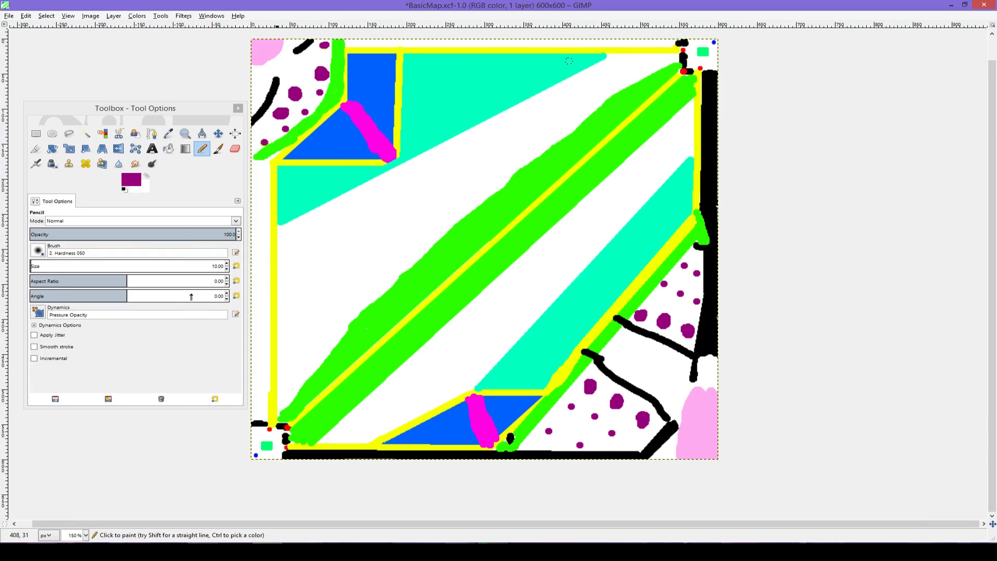
pyautogui.moveTo(340, 167); pyautogui.dragTo(410, 183)
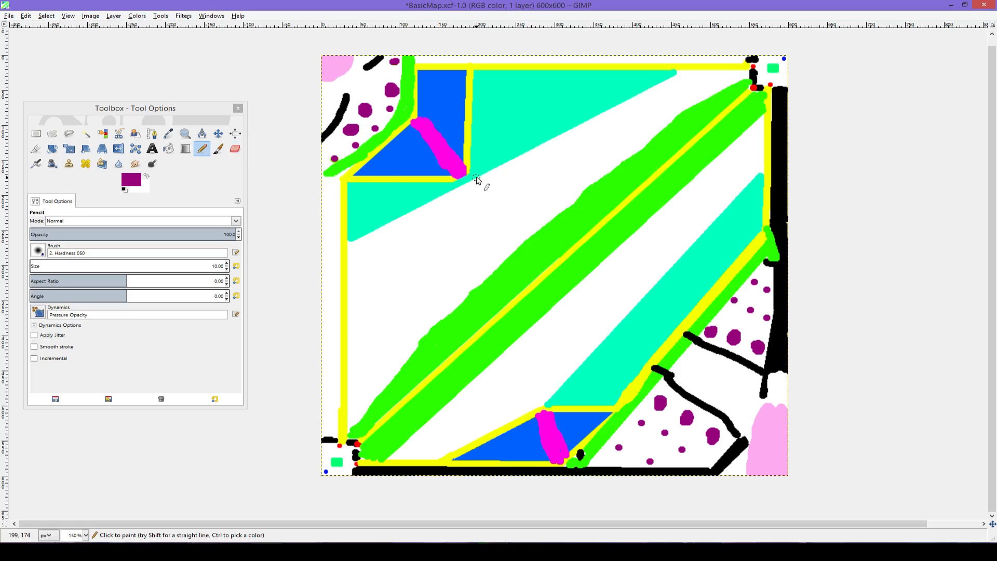
# Change the foreground color to a dark olive brown.
pyautogui.click(139, 176)
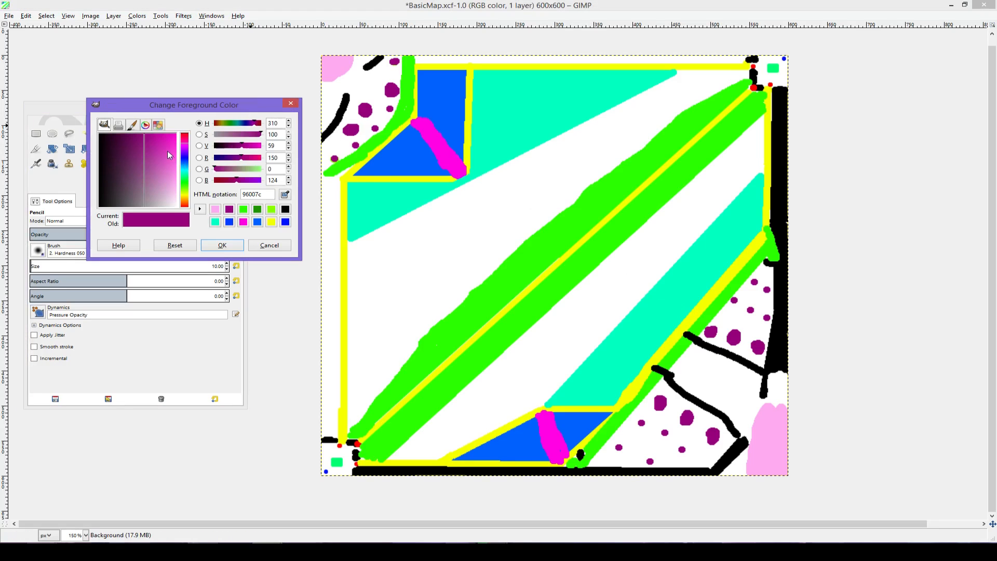
pyautogui.click(186, 198)
pyautogui.moveTo(151, 139); pyautogui.dragTo(126, 136)
pyautogui.click(230, 242)
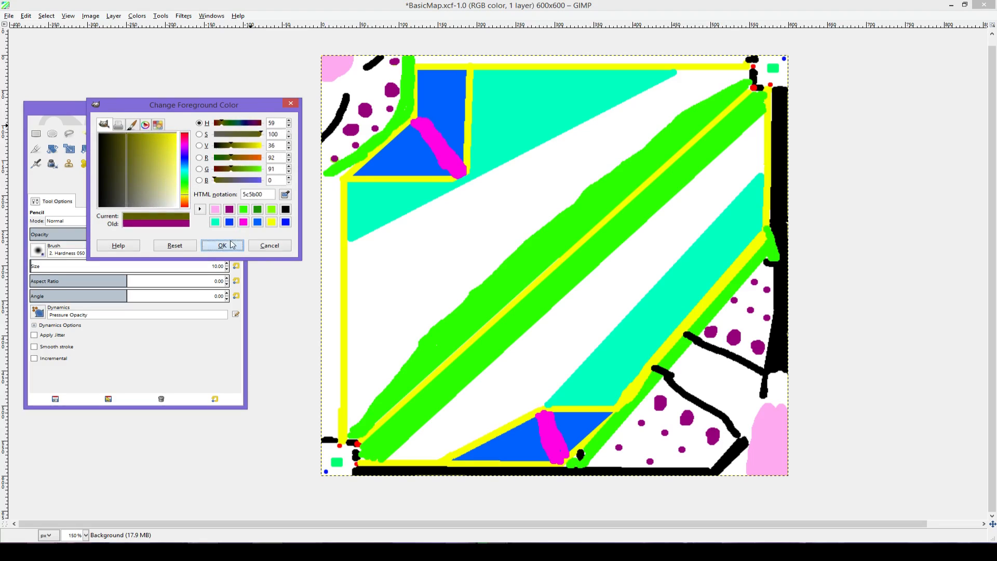
# Draw overlapping straight pencil lines from the upper-left magenta marking to the lower-right yellow border, forming a thick olive path across the center.
pyautogui.click(464, 179)
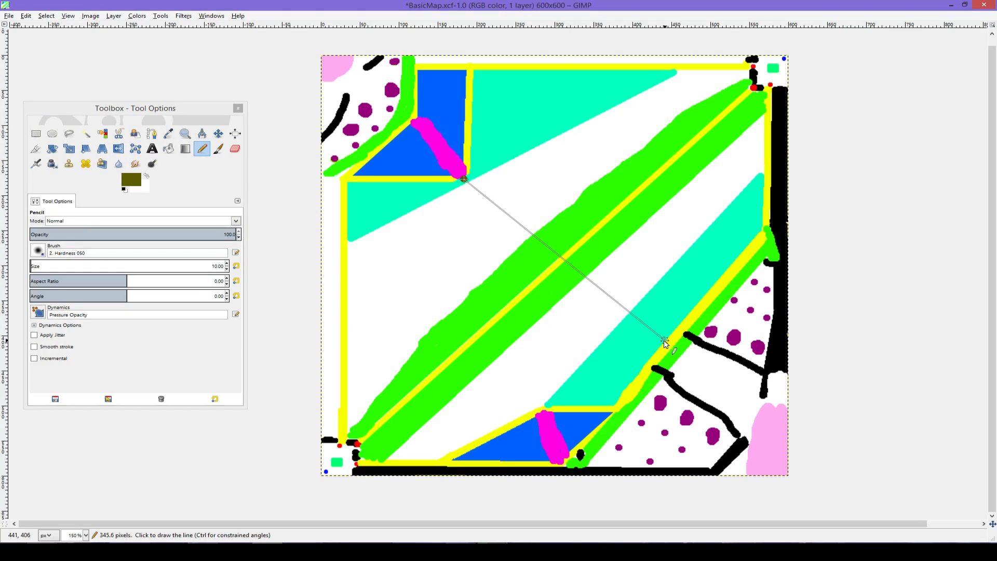
pyautogui.keyDown('shift'); pyautogui.click(665, 340); pyautogui.keyUp('shift')
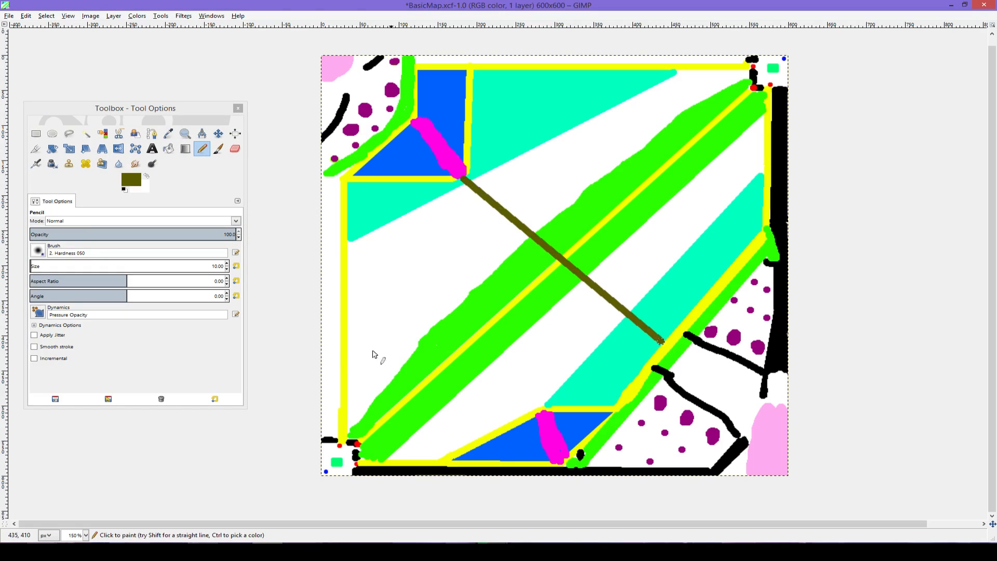
pyautogui.click(464, 179)
pyautogui.keyDown('shift'); pyautogui.click(666, 340); pyautogui.keyUp('shift')
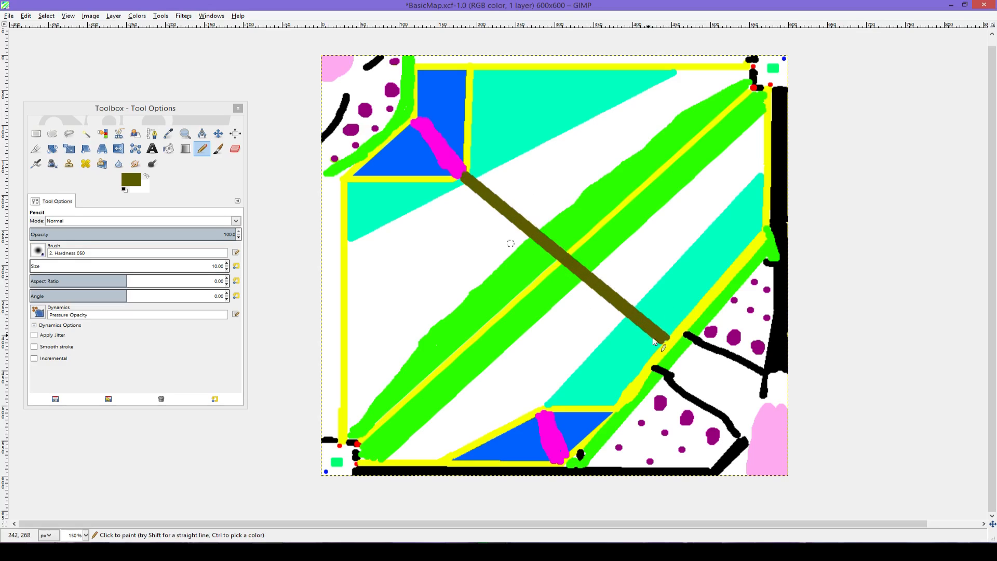
pyautogui.keyDown('shift'); pyautogui.click(459, 180); pyautogui.keyUp('shift')
# Pick yellow, repaint the center line over the olive path at their crossing, and pick the olive color again.
pyautogui.moveTo(583, 265)
pyautogui.mouseDown()
pyautogui.moveTo(639, 248)
pyautogui.moveTo(614, 246)
pyautogui.mouseUp()
pyautogui.keyDown('ctrl'); pyautogui.click(641, 222); pyautogui.keyUp('ctrl')
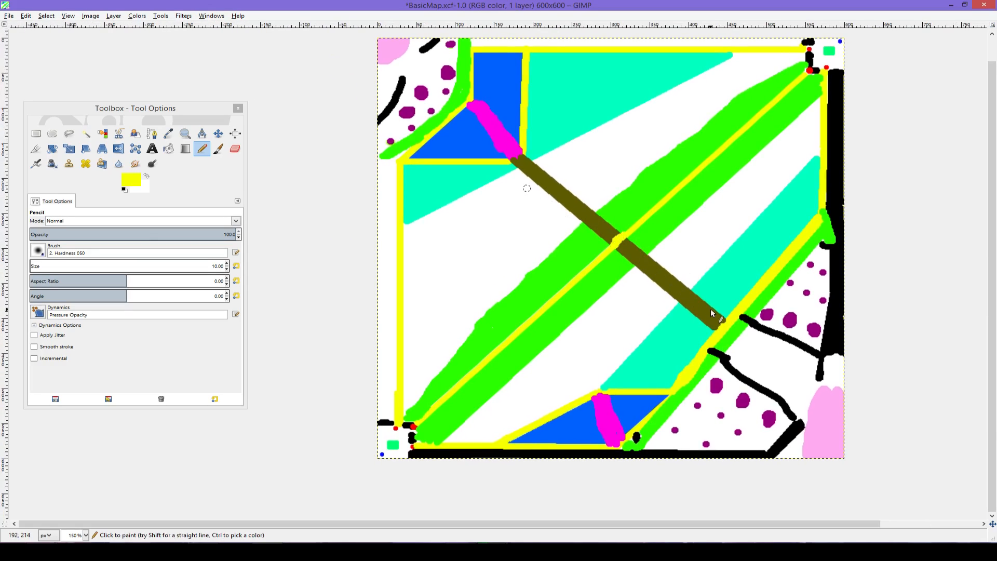
pyautogui.moveTo(471, 203); pyautogui.dragTo(441, 204)
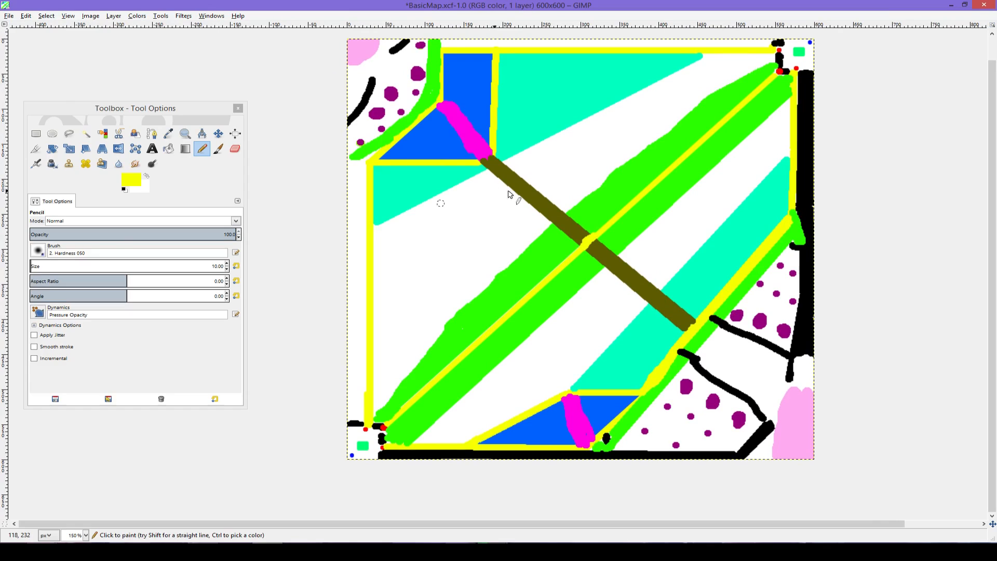
pyautogui.keyDown('ctrl'); pyautogui.click(541, 204); pyautogui.keyUp('ctrl')
pyautogui.moveTo(541, 204); pyautogui.dragTo(438, 170)
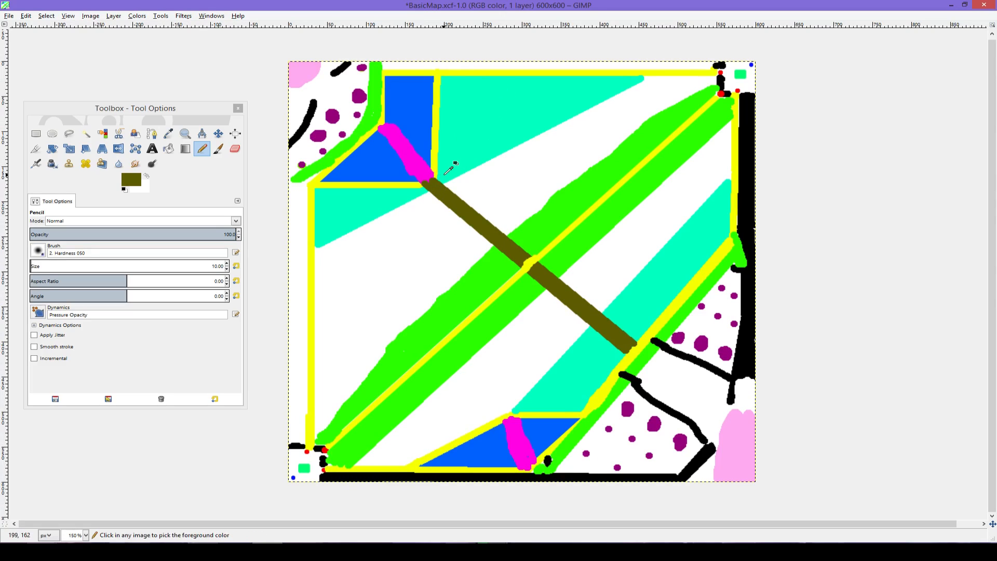
# Try a straight olive line from the path's upper end to the upper yellow border, and undo it along with the preceding strokes.
pyautogui.hotkey('ctrl', 'z')
pyautogui.keyDown('shift'); pyautogui.click(524, 75); pyautogui.keyUp('shift')
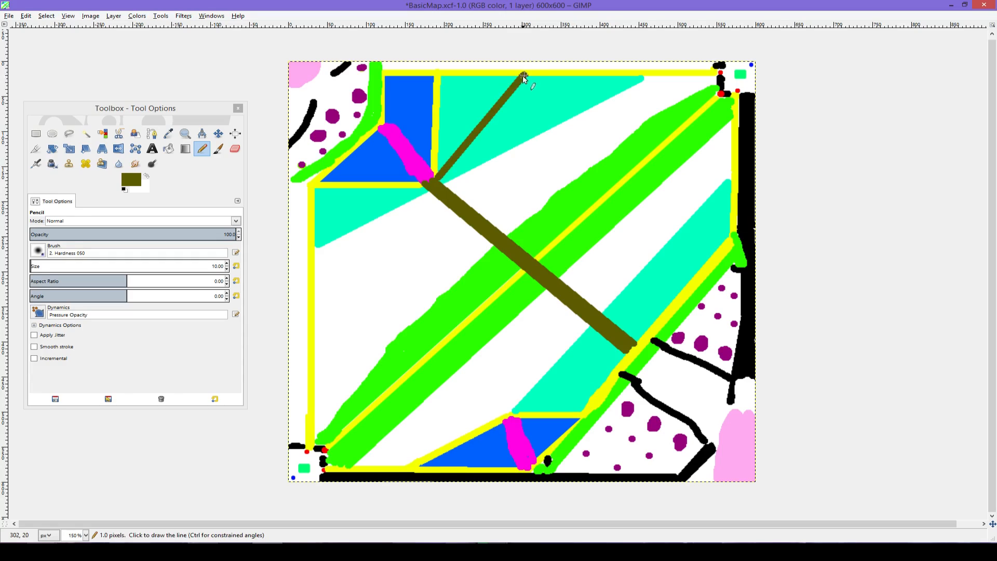
pyautogui.hotkey('ctrl', 'z')
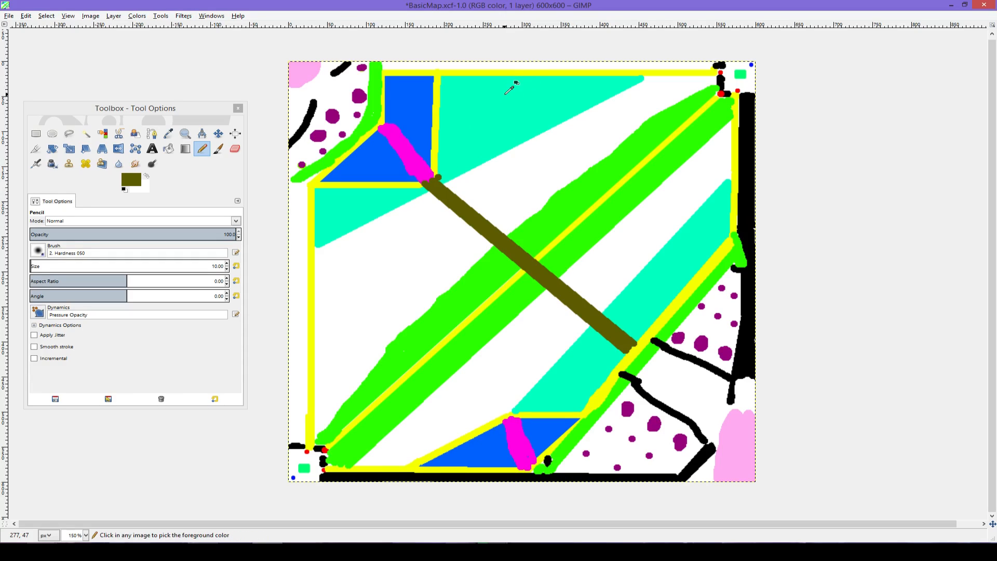
pyautogui.hotkey('ctrl', 'y')
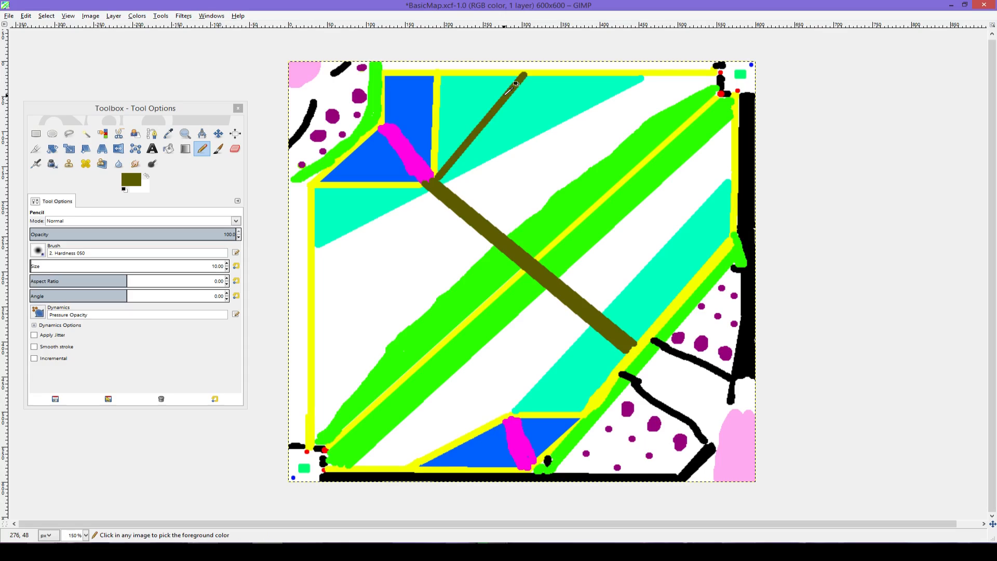
pyautogui.hotkey('ctrl', 'z')
pyautogui.hotkey('ctrl', 'z')
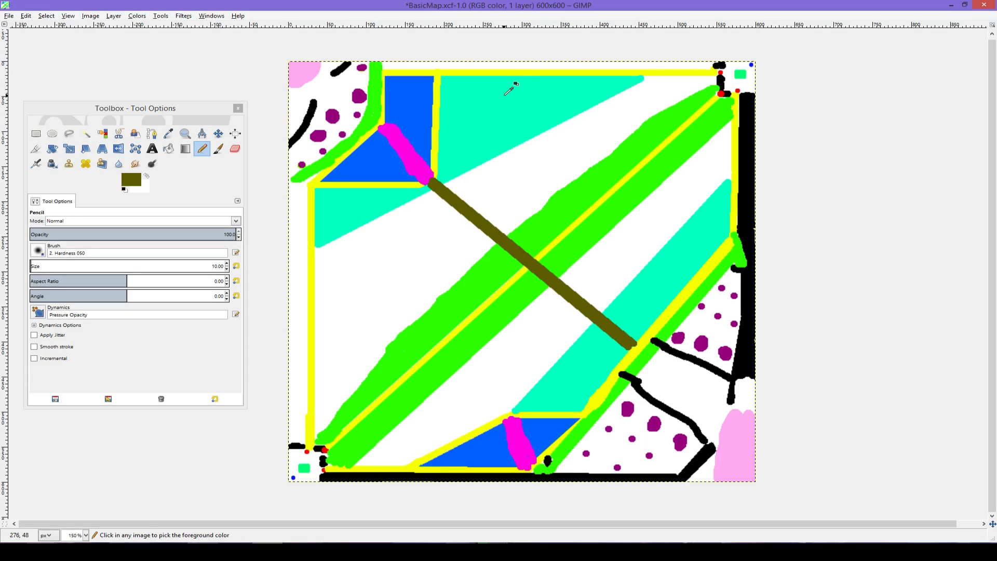
# Redraw the lower edge of the olive path and repaint the yellow center line across it, undoing a stray yellow line.
pyautogui.click(424, 190)
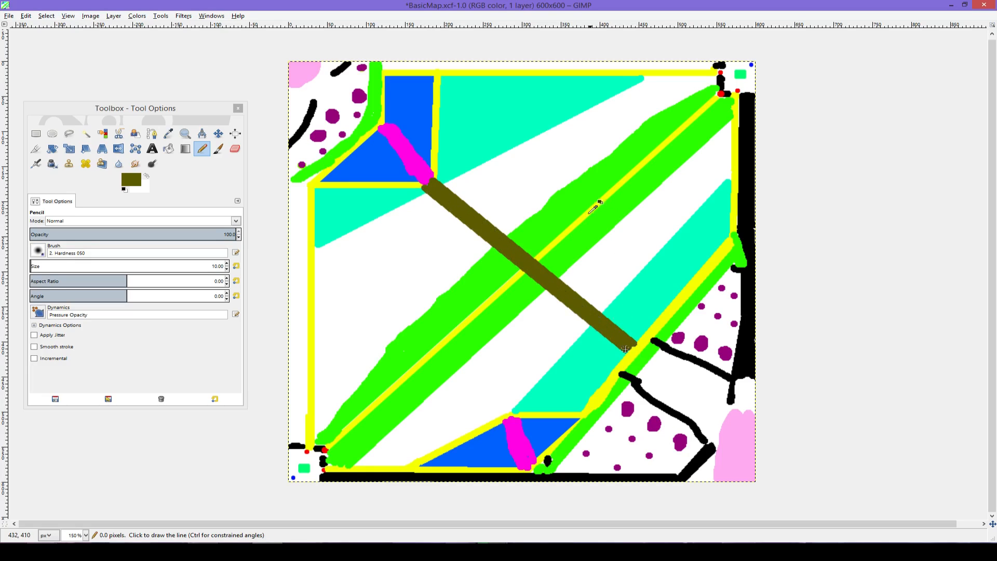
pyautogui.keyDown('ctrl'); pyautogui.click(571, 232); pyautogui.keyUp('ctrl')
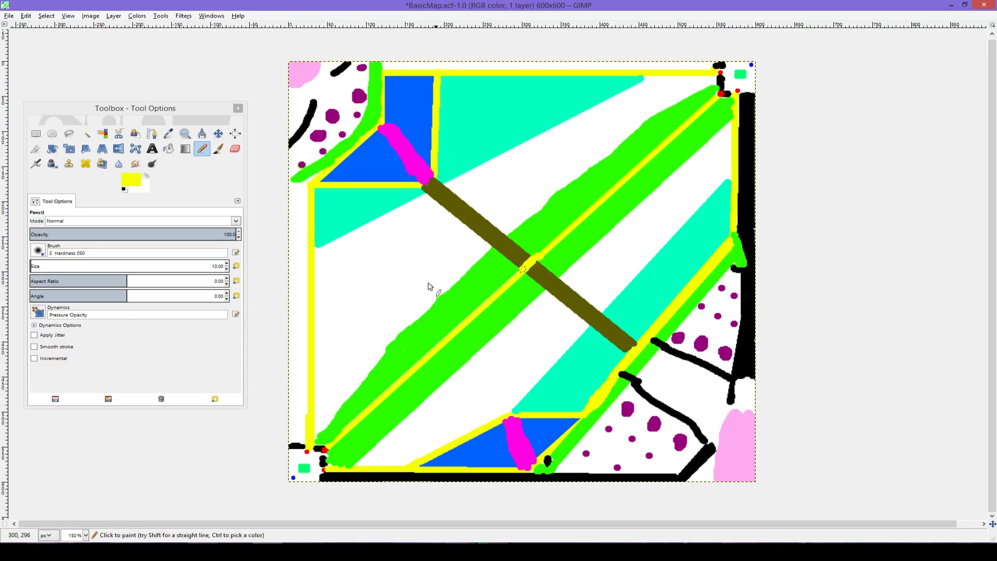
pyautogui.moveTo(395, 169); pyautogui.dragTo(416, 192)
pyautogui.keyDown('shift'); pyautogui.click(475, 232); pyautogui.keyUp('shift')
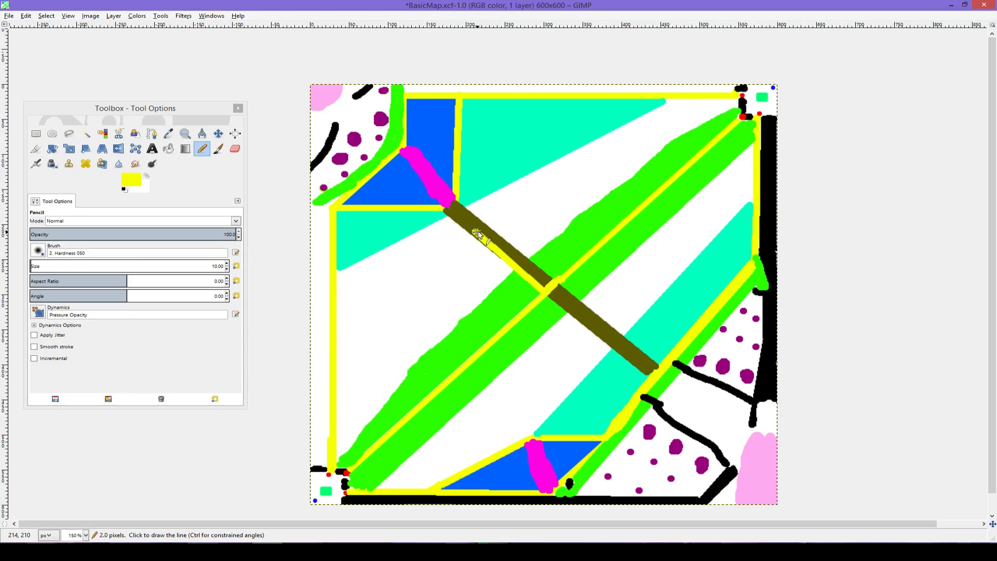
pyautogui.hotkey('ctrl', 'z')
# Pick the olive color and draw two straight branches from the path's upper end through the turquoise areas to the upper and left yellow borders.
pyautogui.keyDown('ctrl'); pyautogui.click(486, 228); pyautogui.keyUp('ctrl')
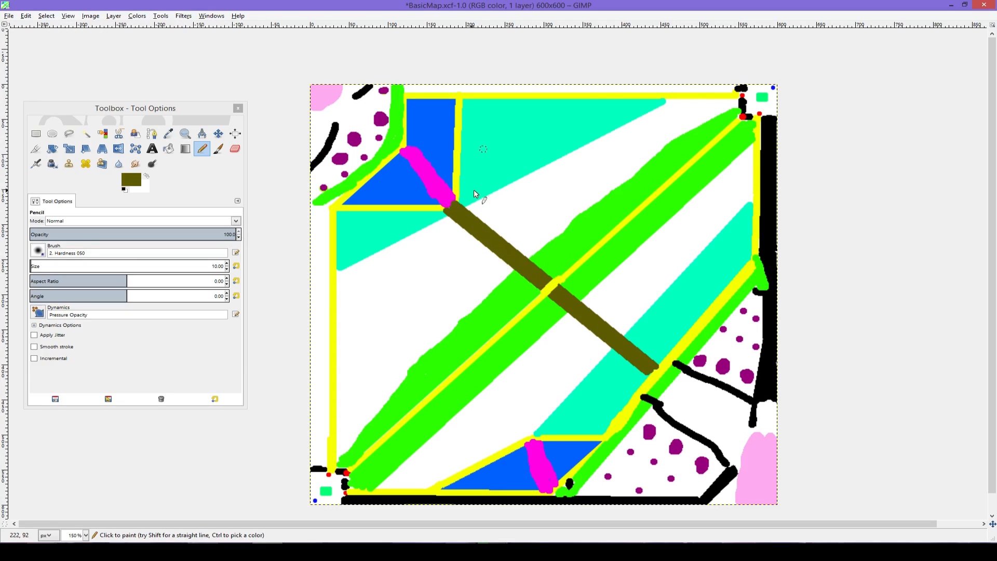
pyautogui.click(455, 201)
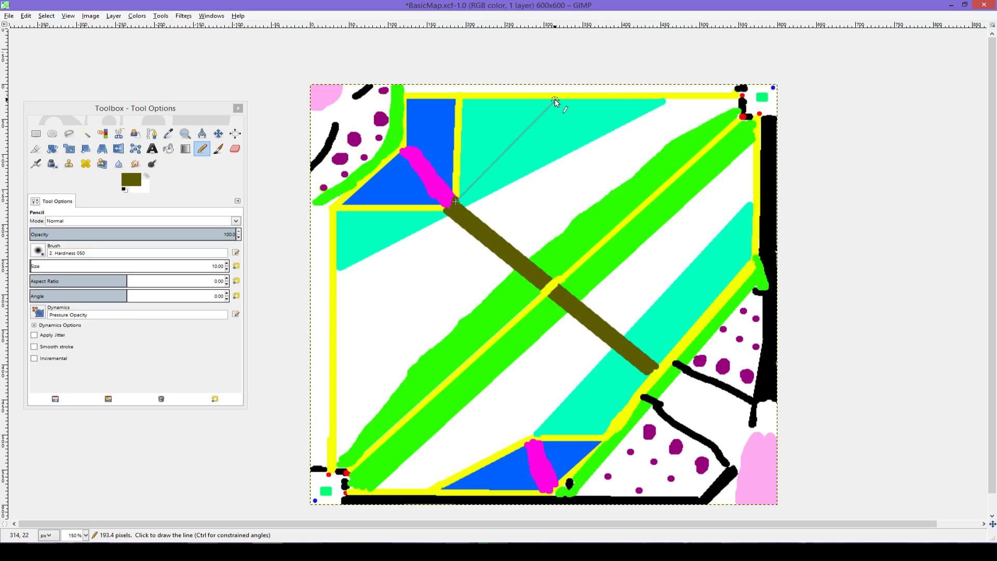
pyautogui.keyDown('shift'); pyautogui.click(554, 100); pyautogui.keyUp('shift')
pyautogui.click(443, 211)
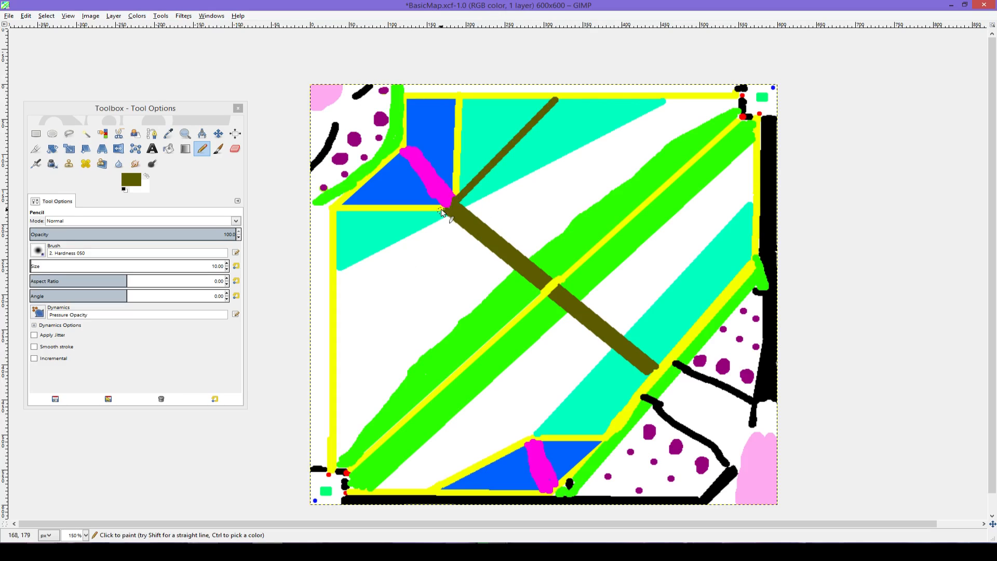
pyautogui.keyDown('shift'); pyautogui.click(334, 255); pyautogui.keyUp('shift')
pyautogui.moveTo(469, 309); pyautogui.dragTo(511, 278)
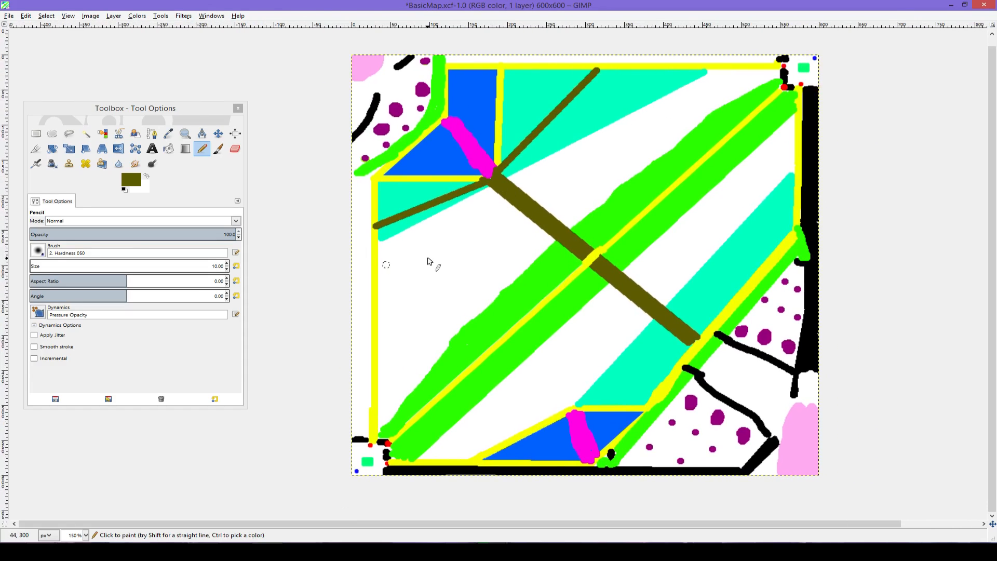
# Pick turquoise, draw a straight line from the olive path's upper end to the left yellow border, and fill the gap above it with turquoise.
pyautogui.moveTo(435, 263); pyautogui.dragTo(517, 246)
pyautogui.scroll(-3, 528, 237)
pyautogui.scroll(-2, 543, 247)
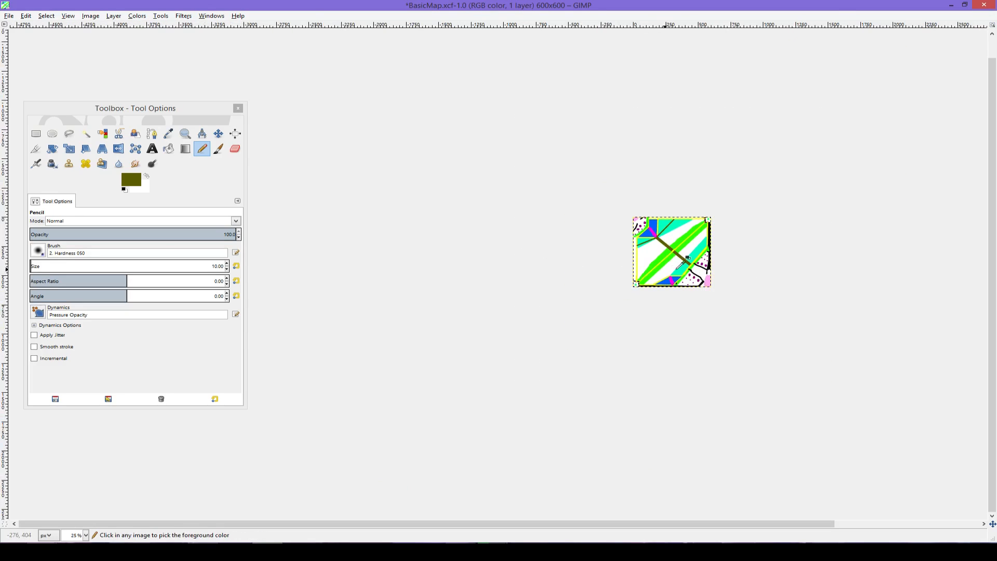
pyautogui.scroll(3, 696, 262)
pyautogui.scroll(1, 556, 258)
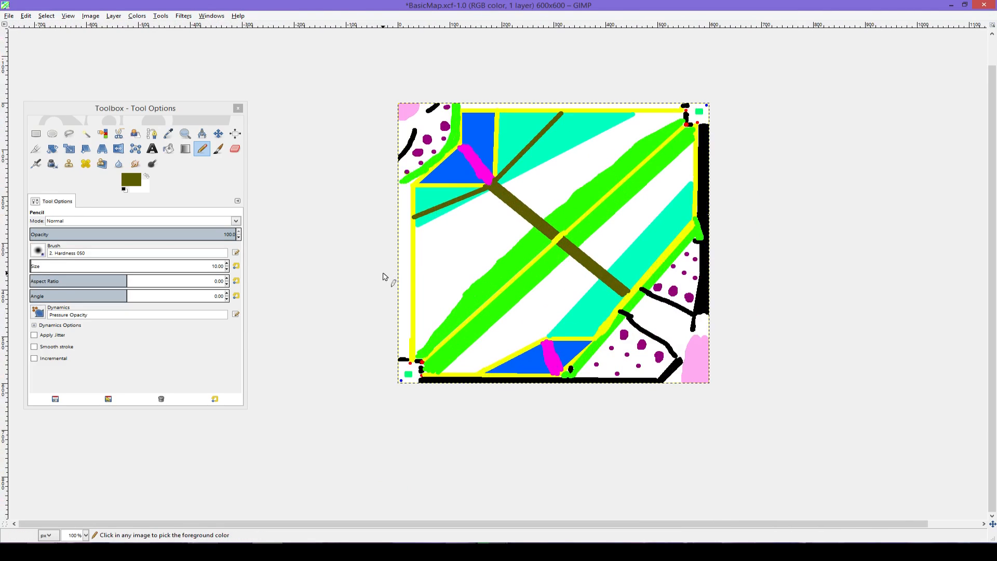
pyautogui.moveTo(383, 273); pyautogui.dragTo(435, 251)
pyautogui.keyDown('ctrl'); pyautogui.click(608, 104); pyautogui.keyUp('ctrl')
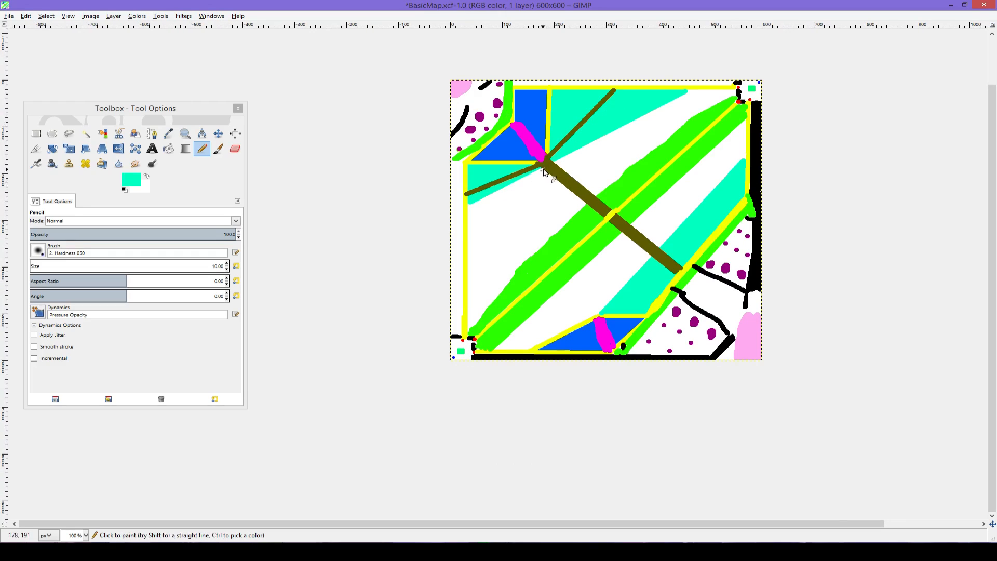
pyautogui.keyDown('shift'); pyautogui.click(468, 240); pyautogui.keyUp('shift')
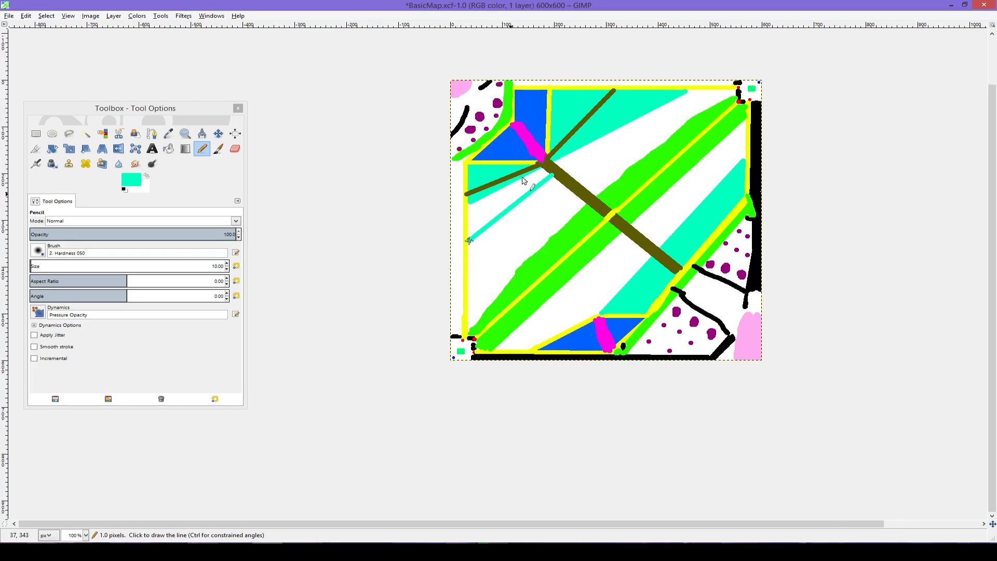
pyautogui.click(169, 149)
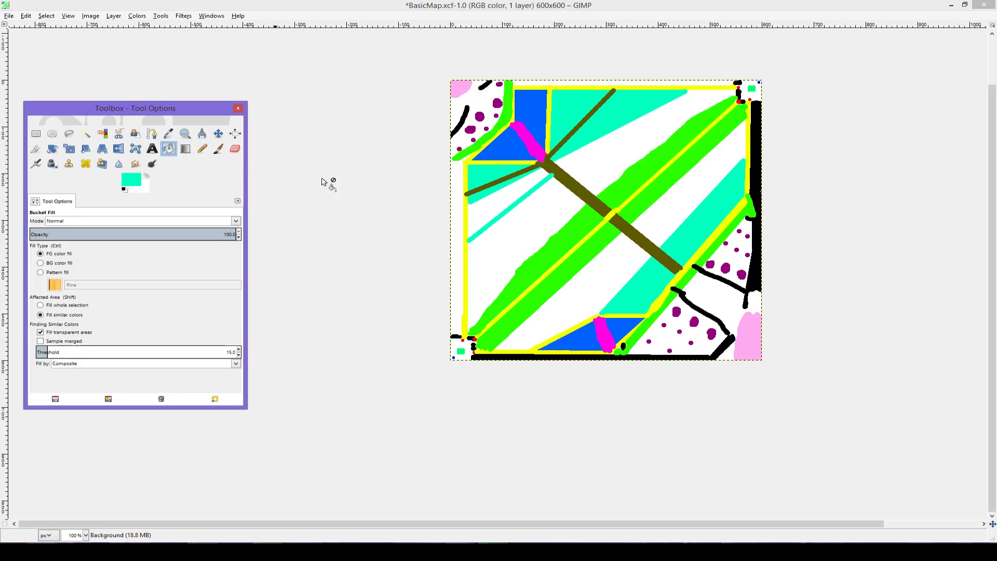
pyautogui.click(488, 203)
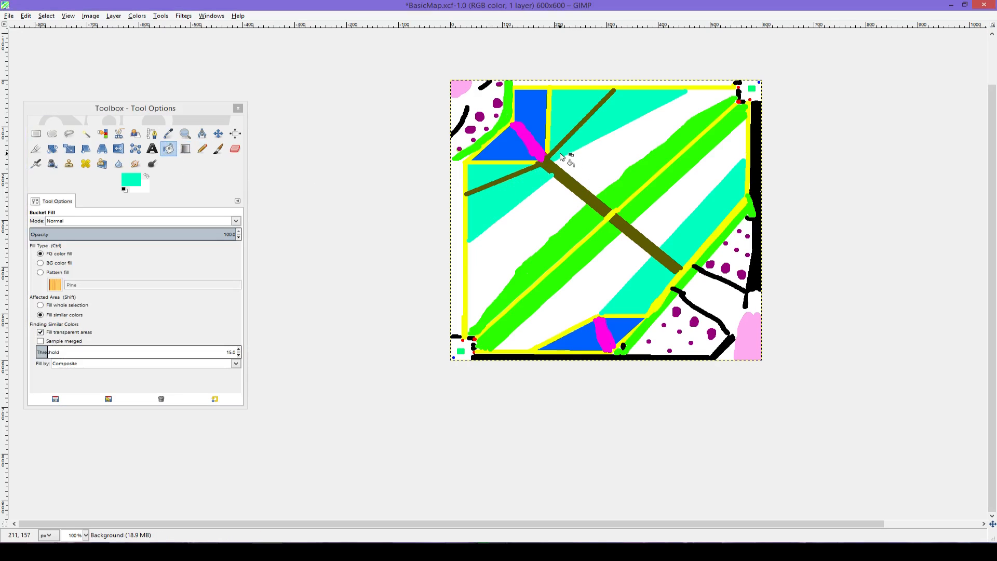
# Draw a straight turquoise line from the olive path's upper end to the upper yellow border and fill the white gap with turquoise.
pyautogui.click(203, 149)
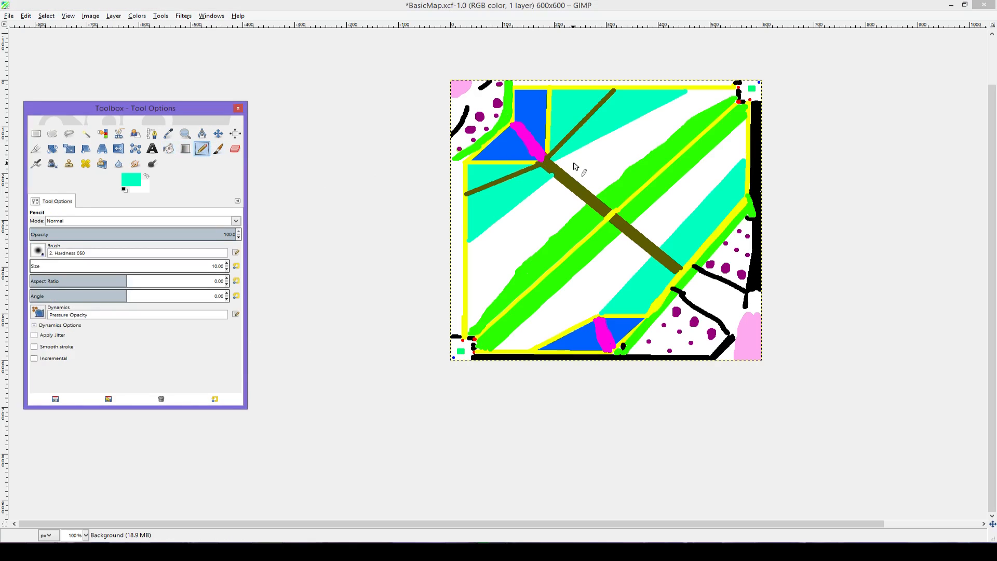
pyautogui.moveTo(653, 155); pyautogui.dragTo(693, 135)
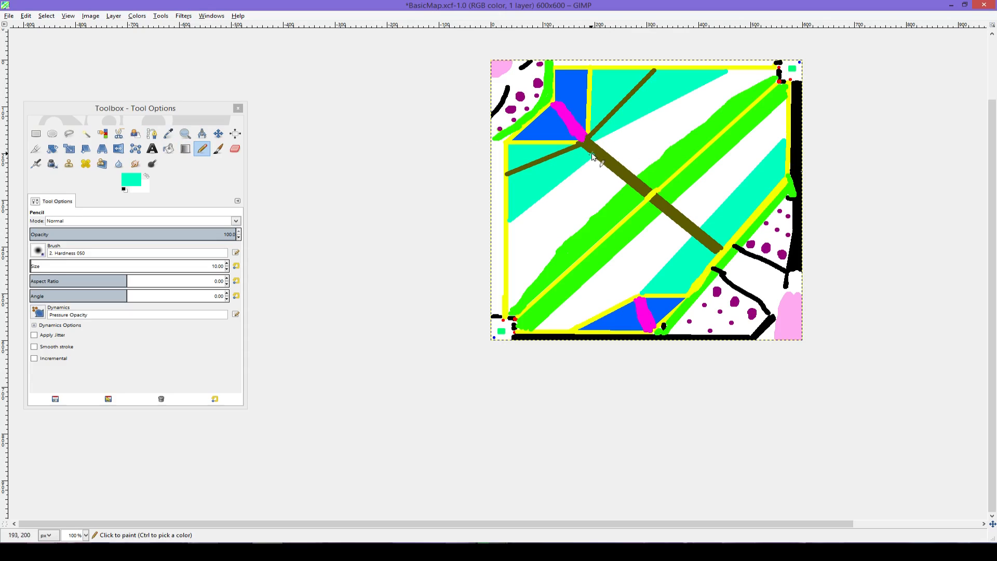
pyautogui.keyDown('shift'); pyautogui.click(732, 72); pyautogui.keyUp('shift')
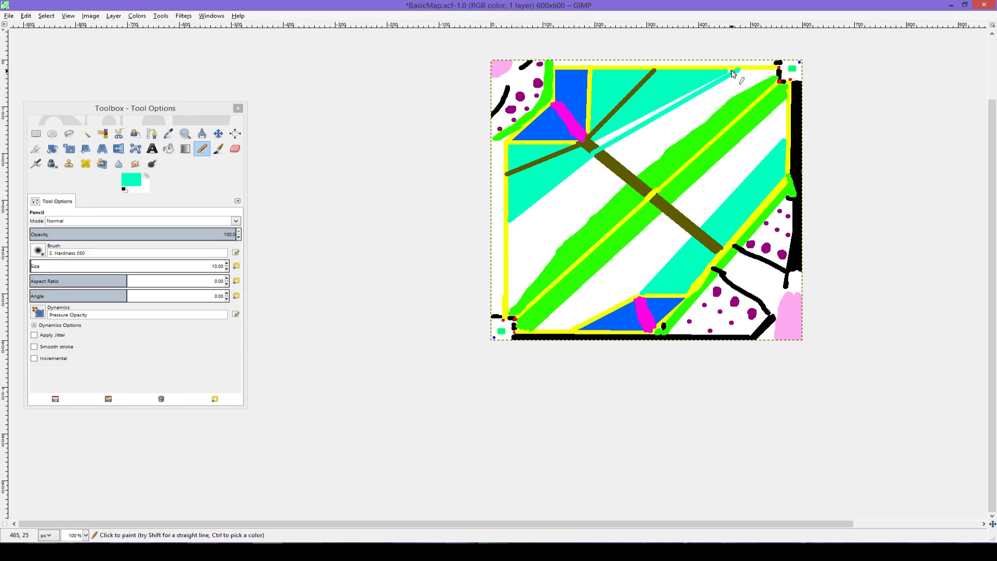
pyautogui.click(168, 148)
pyautogui.click(604, 140)
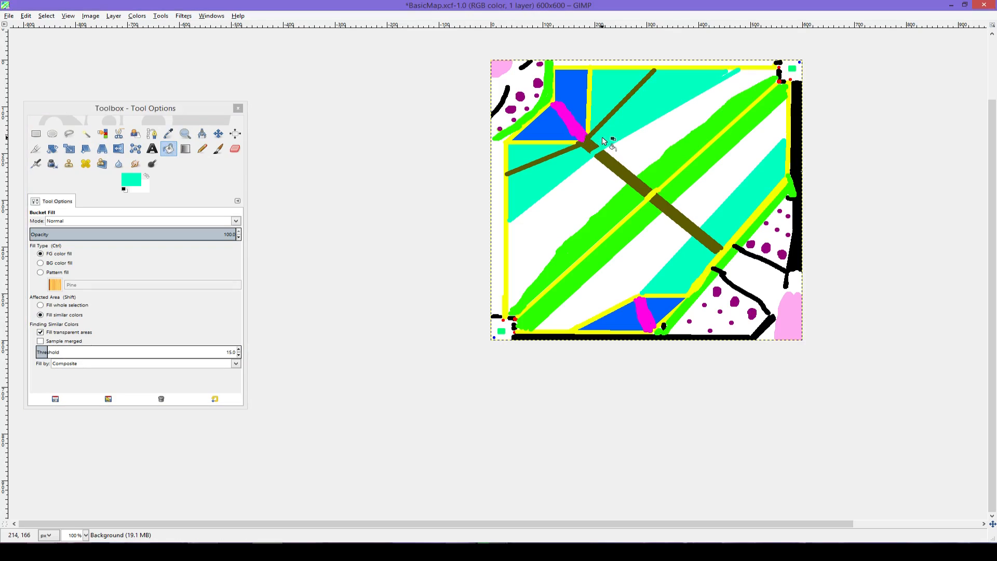
# Touch up the turquoise tip at the upper border, then repaint the gap in the olive path with olive.
pyautogui.click(727, 74)
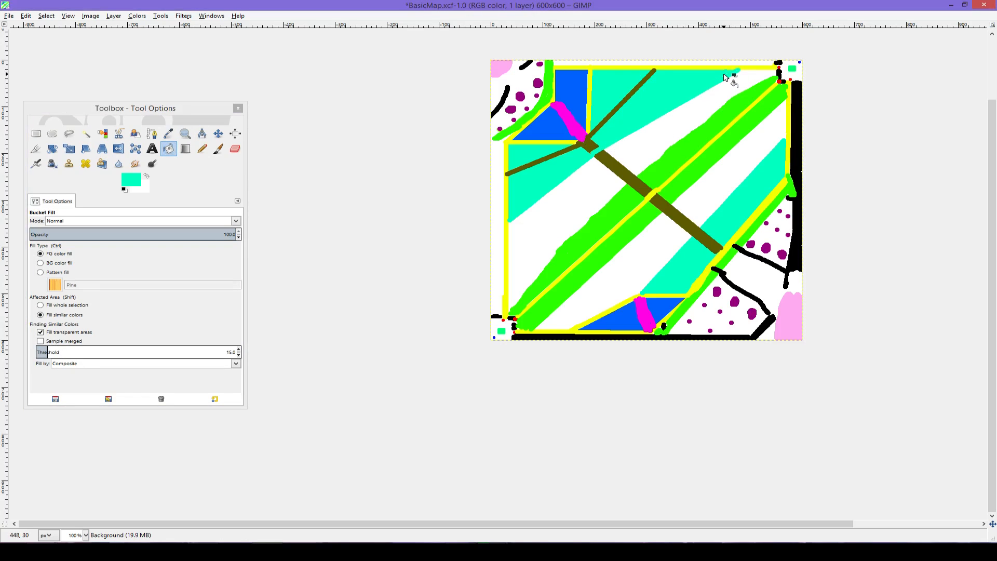
pyautogui.click(202, 148)
pyautogui.click(731, 74)
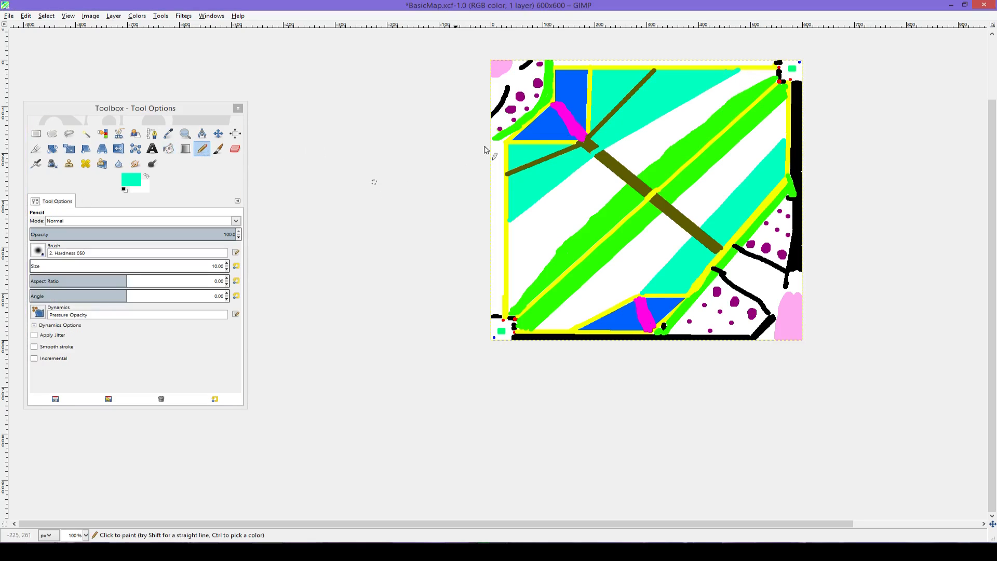
pyautogui.moveTo(591, 157); pyautogui.dragTo(594, 144)
pyautogui.keyDown('ctrl'); pyautogui.click(609, 144); pyautogui.keyUp('ctrl')
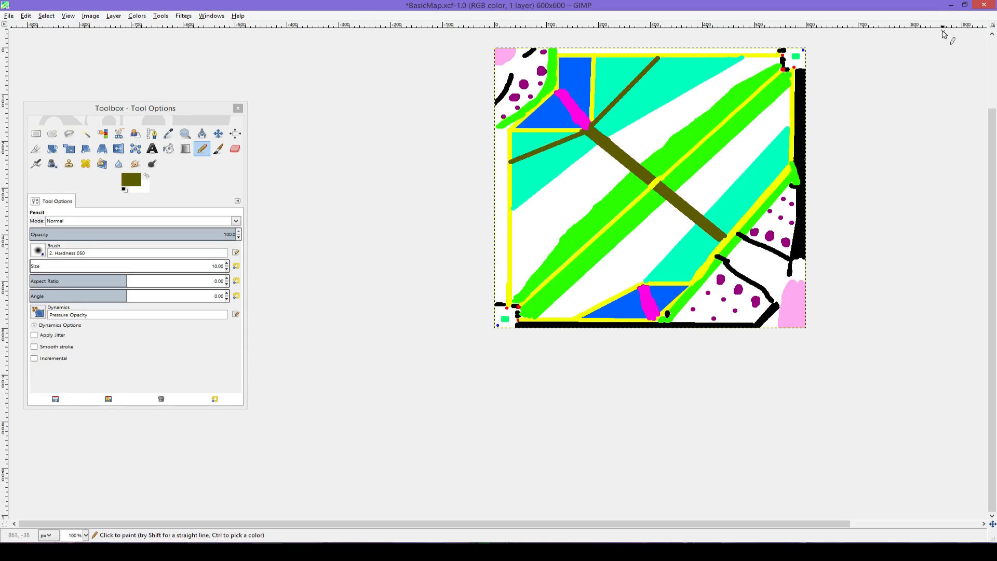
# Pick white, draw a line across the right part of the upper turquoise area, and fill the cut-off tip with white.
pyautogui.moveTo(643, 77); pyautogui.dragTo(722, 43)
pyautogui.moveTo(796, 175); pyautogui.dragTo(664, 171)
pyautogui.scroll(2, 551, 171)
pyautogui.scroll(-3, 560, 167)
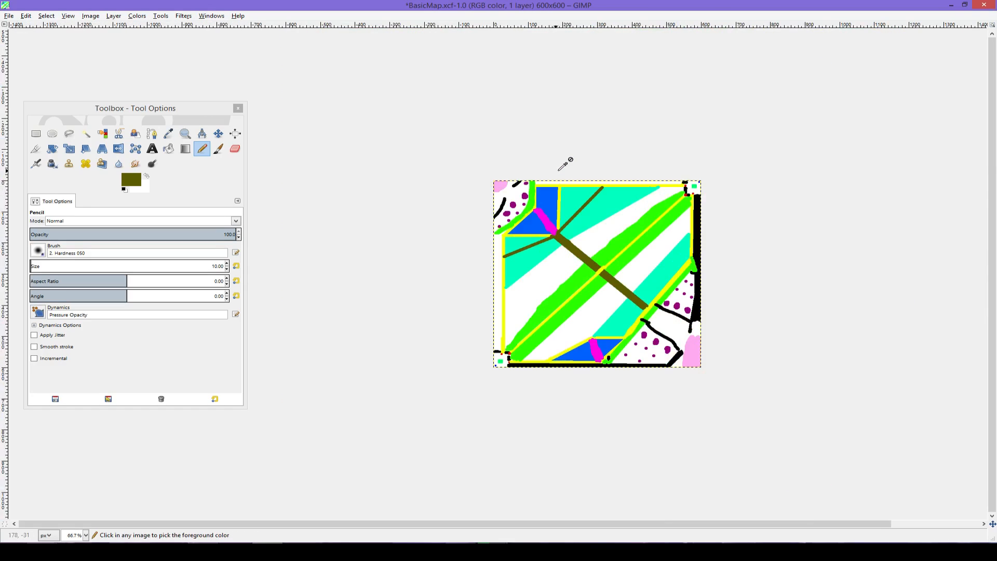
pyautogui.scroll(2, 567, 160)
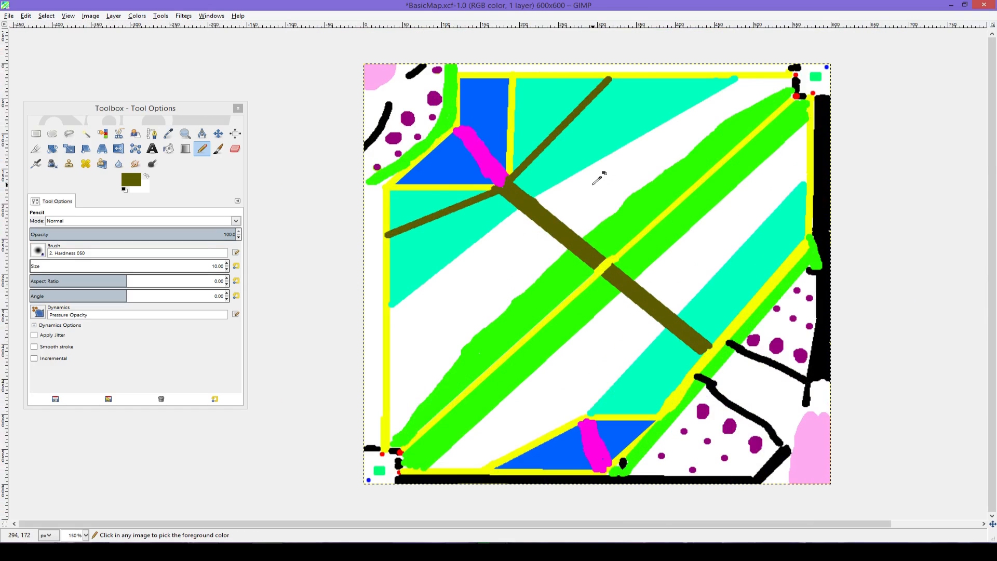
pyautogui.scroll(-1, 595, 181)
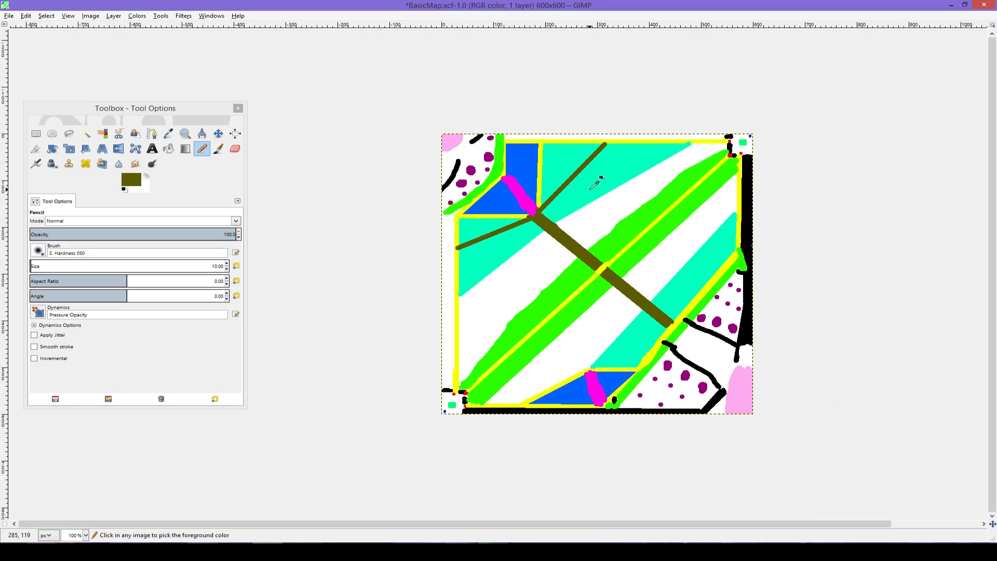
pyautogui.keyDown('ctrl'); pyautogui.click(669, 175); pyautogui.keyUp('ctrl')
pyautogui.moveTo(612, 146); pyautogui.dragTo(656, 172)
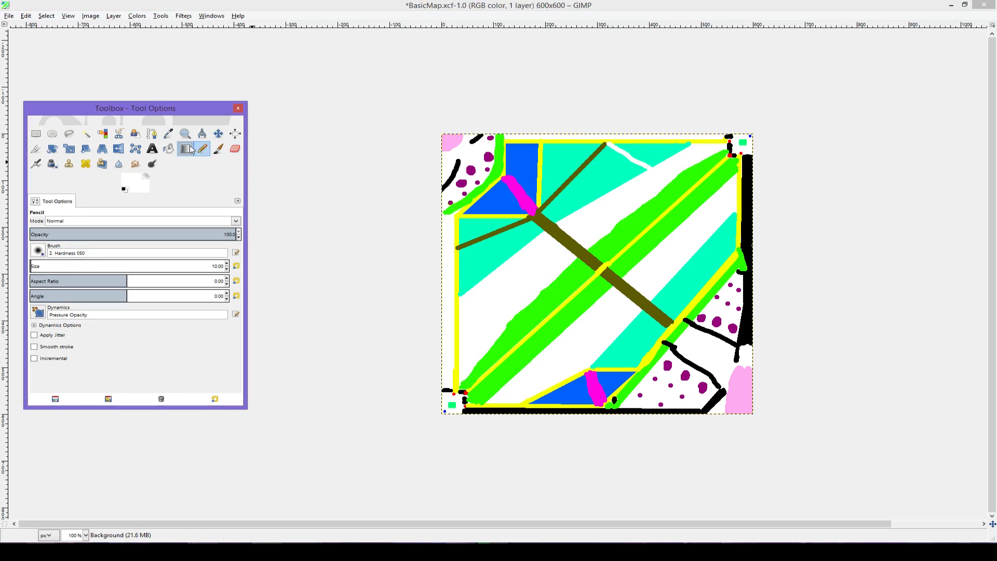
pyautogui.click(168, 148)
pyautogui.click(653, 151)
pyautogui.scroll(-1, 646, 166)
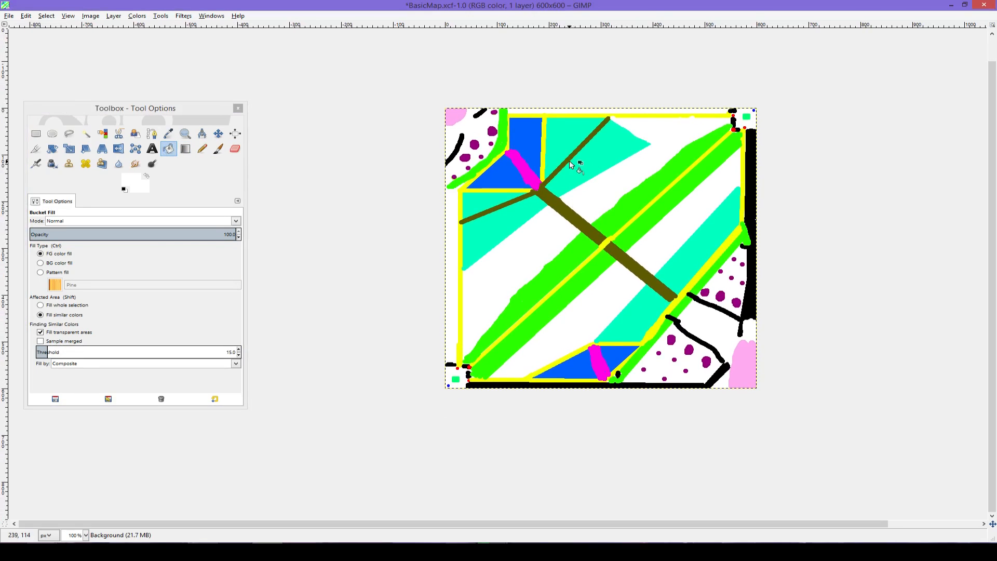
# Paint more of the upper turquoise area's right side white, then pick turquoise and touch up the area beside the upper olive branch's tip.
pyautogui.click(202, 148)
pyautogui.click(643, 146)
pyautogui.click(209, 148)
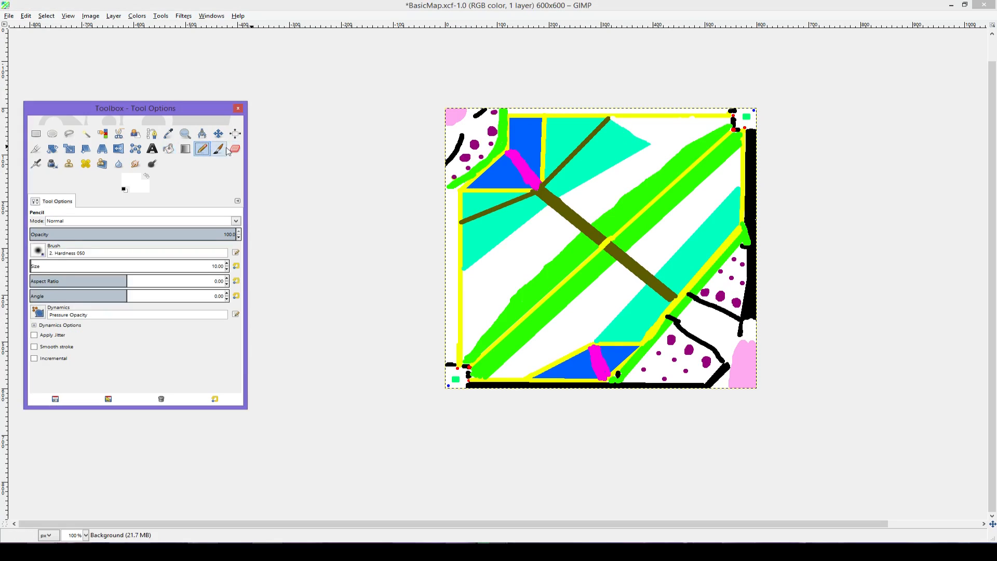
pyautogui.click(611, 125)
pyautogui.moveTo(613, 125)
pyautogui.mouseDown()
pyautogui.moveTo(657, 152)
pyautogui.moveTo(614, 123)
pyautogui.moveTo(628, 171)
pyautogui.moveTo(624, 137)
pyautogui.moveTo(650, 163)
pyautogui.moveTo(615, 124)
pyautogui.moveTo(626, 169)
pyautogui.moveTo(615, 131)
pyautogui.moveTo(632, 165)
pyautogui.moveTo(631, 153)
pyautogui.moveTo(610, 130)
pyautogui.mouseUp()
pyautogui.keyDown('ctrl'); pyautogui.click(611, 134); pyautogui.keyUp('ctrl')
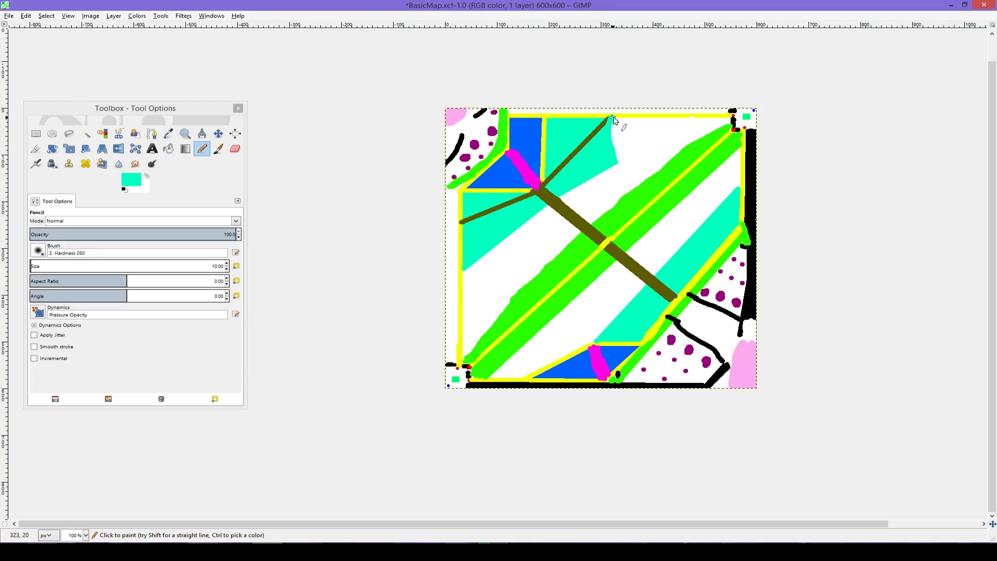
# Trim the upper turquoise area's right edge with white and reshape its right and lower edges with turquoise strokes, undoing a stray one.
pyautogui.moveTo(609, 197); pyautogui.dragTo(635, 184)
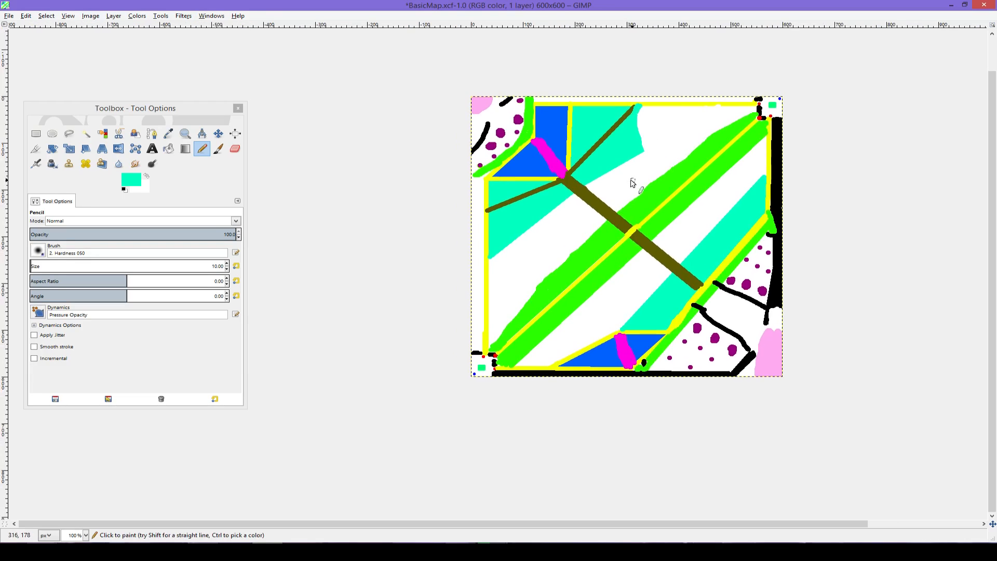
pyautogui.keyDown('ctrl'); pyautogui.click(648, 125); pyautogui.keyUp('ctrl')
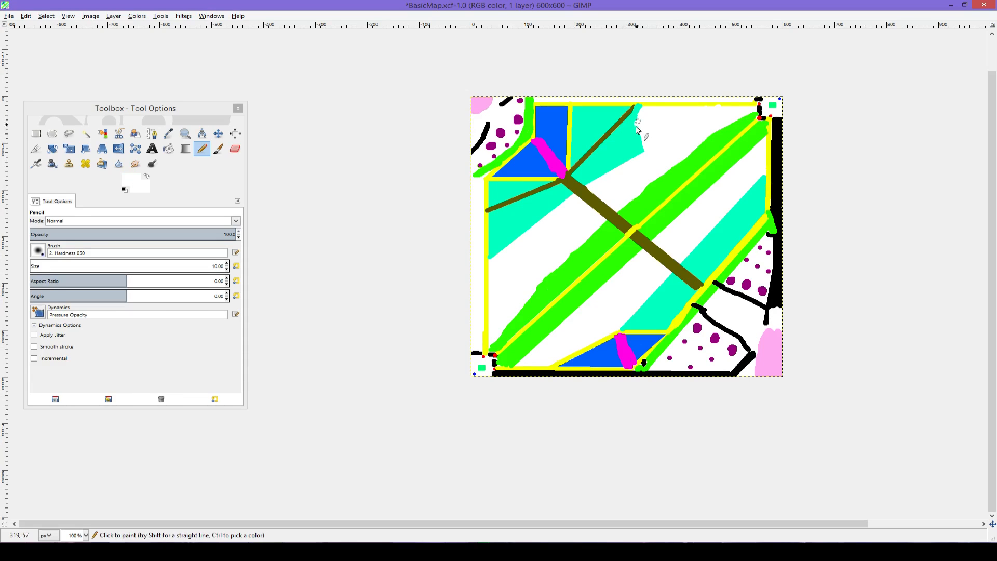
pyautogui.moveTo(637, 127)
pyautogui.mouseDown()
pyautogui.moveTo(625, 164)
pyautogui.moveTo(637, 131)
pyautogui.moveTo(641, 160)
pyautogui.moveTo(645, 125)
pyautogui.moveTo(625, 134)
pyautogui.moveTo(629, 150)
pyautogui.moveTo(645, 98)
pyautogui.moveTo(636, 155)
pyautogui.mouseUp()
pyautogui.keyDown('ctrl'); pyautogui.click(633, 133); pyautogui.keyUp('ctrl')
pyautogui.hotkey('ctrl', 'z')
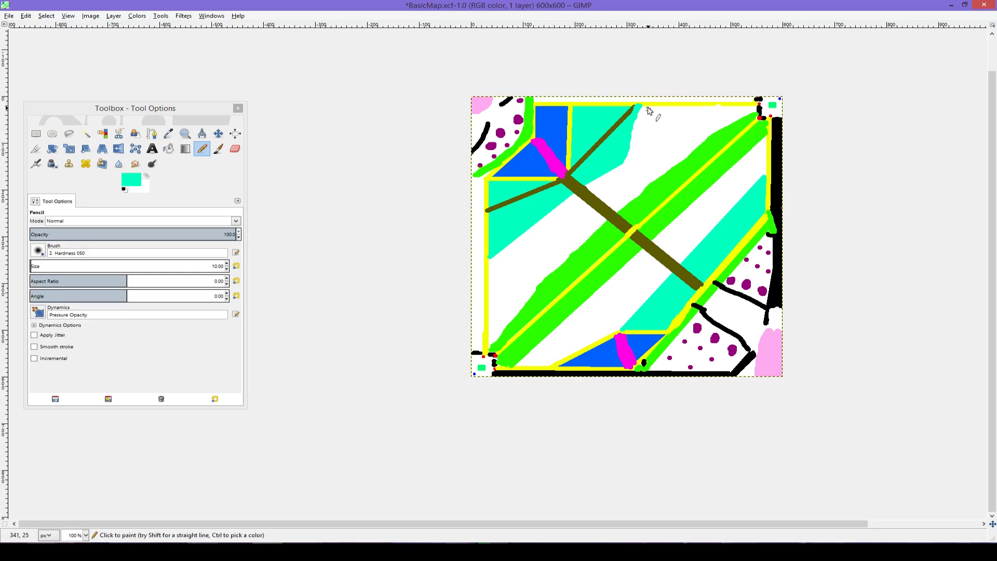
pyautogui.moveTo(647, 107)
pyautogui.mouseDown()
pyautogui.moveTo(628, 164)
pyautogui.moveTo(643, 108)
pyautogui.moveTo(633, 141)
pyautogui.mouseUp()
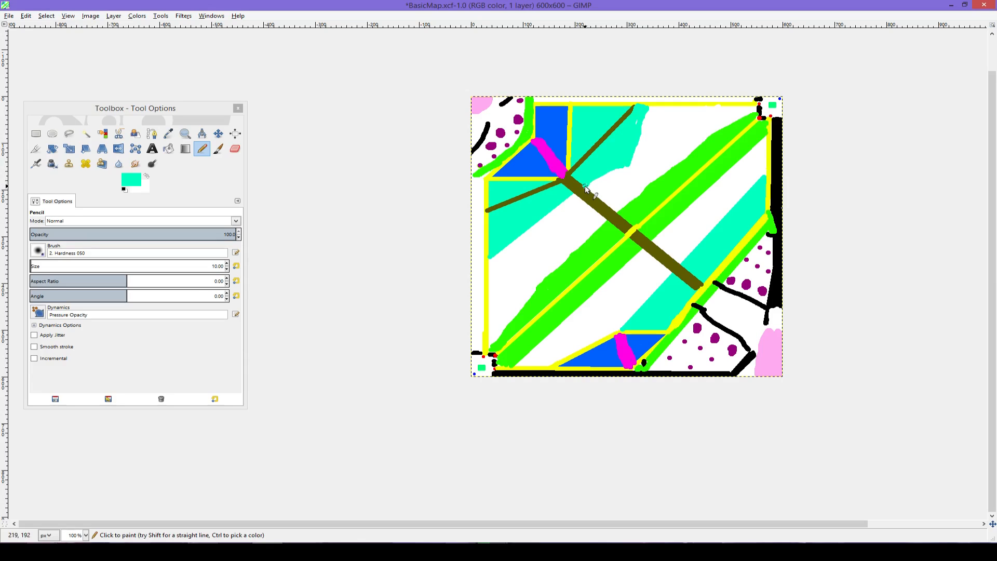
pyautogui.moveTo(585, 188); pyautogui.dragTo(629, 169)
# Draw straight turquoise lines from the lower turquoise area to the green band's lower-left end and fill the enclosed white area with turquoise.
pyautogui.hscroll(2, 609, 166)
pyautogui.moveTo(666, 164); pyautogui.dragTo(732, 158)
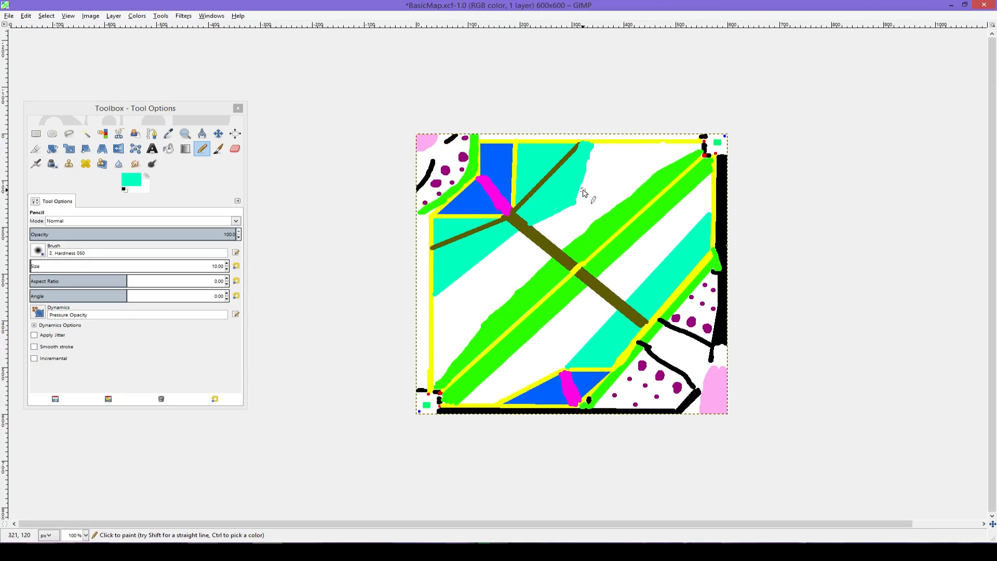
pyautogui.scroll(1, 583, 196)
pyautogui.moveTo(605, 197); pyautogui.dragTo(673, 175)
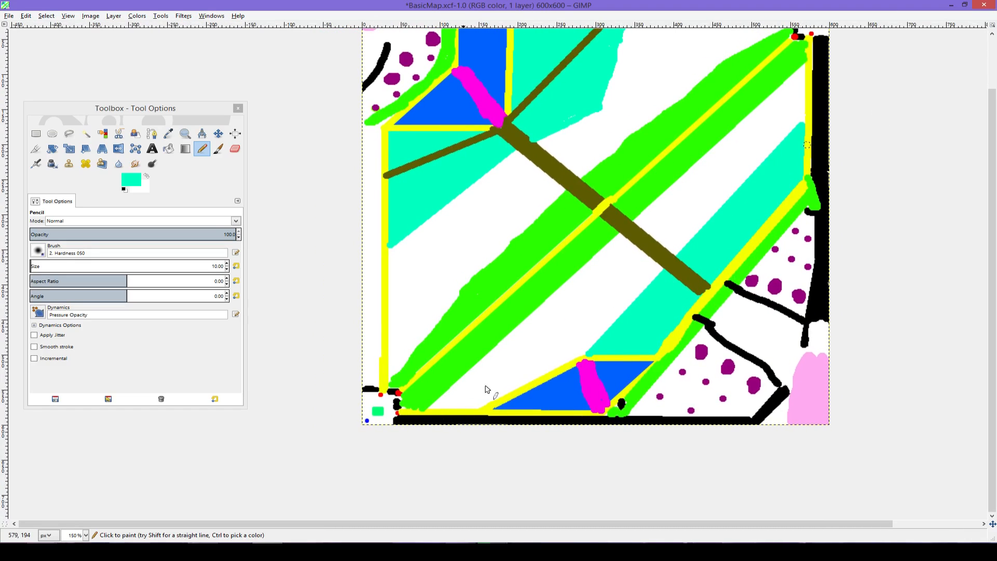
pyautogui.keyDown('shift'); pyautogui.click(441, 395); pyautogui.keyUp('shift')
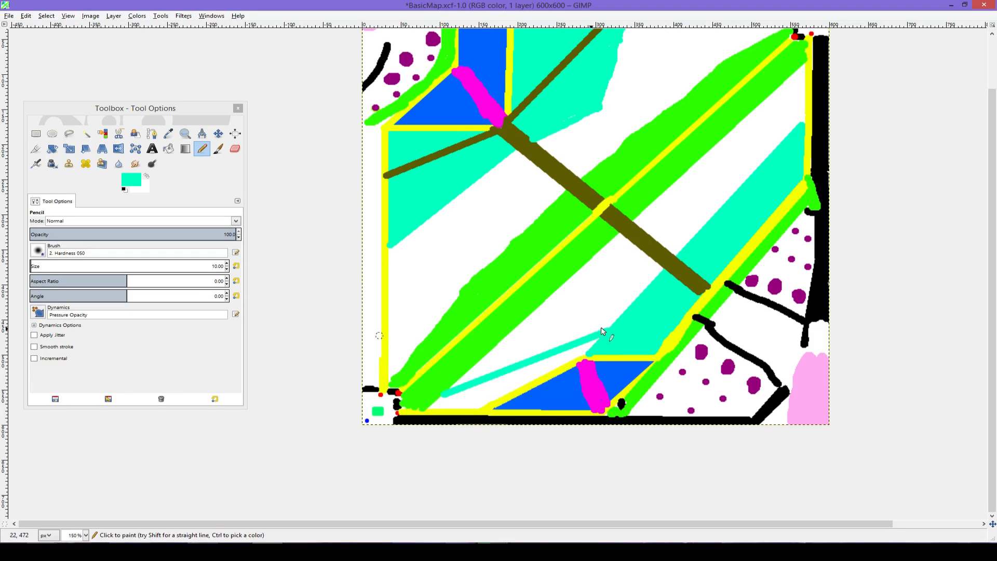
pyautogui.click(619, 316)
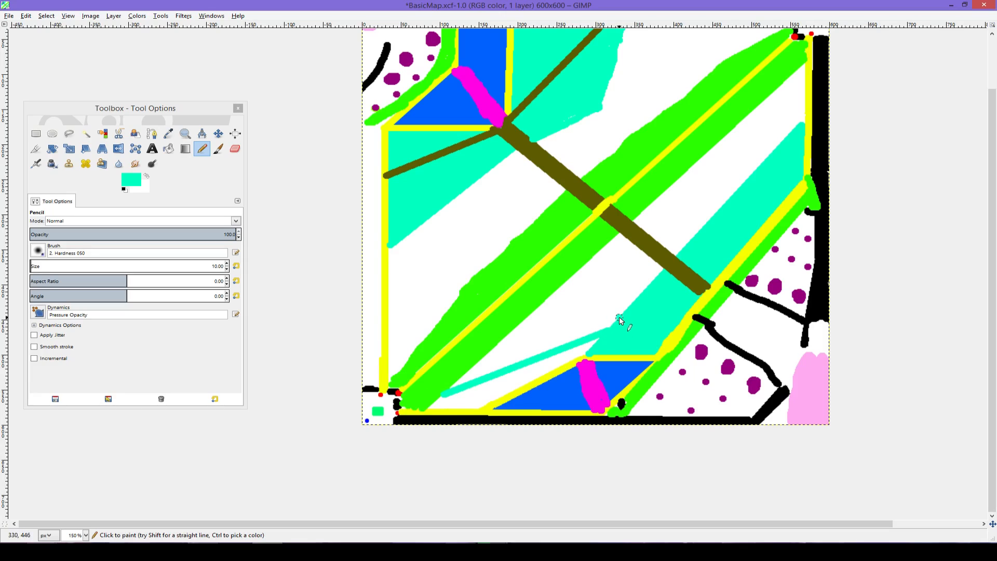
pyautogui.keyDown('shift'); pyautogui.click(453, 384); pyautogui.keyUp('shift')
pyautogui.moveTo(602, 331); pyautogui.dragTo(504, 367)
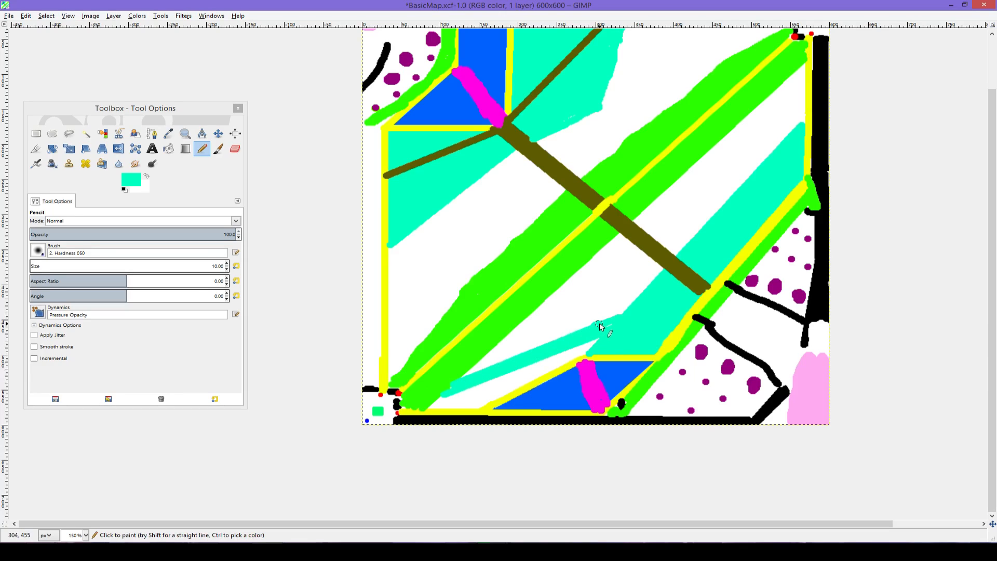
pyautogui.click(169, 149)
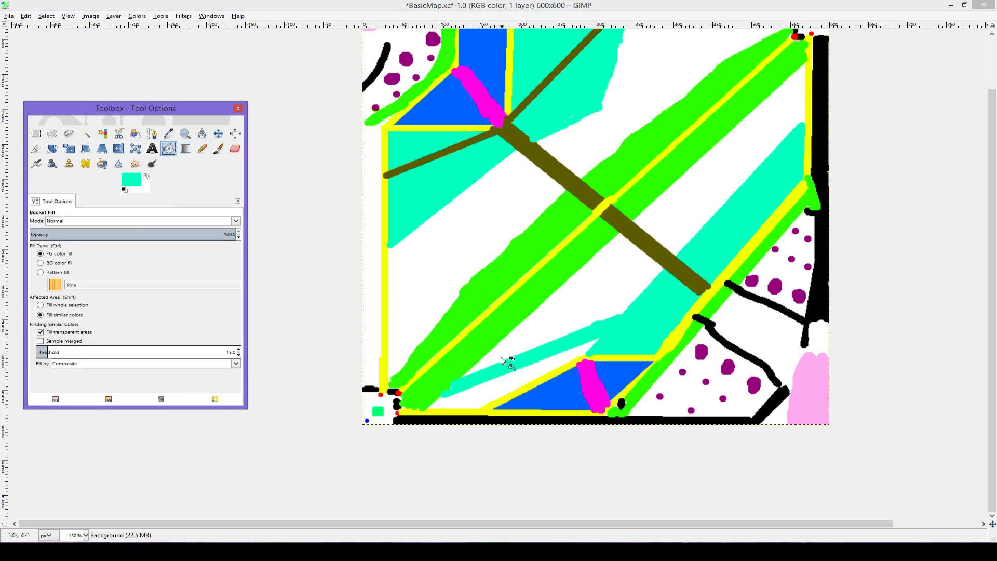
pyautogui.click(490, 393)
# Pick the olive color and draw a straight branch from the olive path's lower end to the lower-left part of the green band.
pyautogui.keyDown('ctrl'); pyautogui.scroll(-3, 489, 395); pyautogui.keyUp('ctrl')
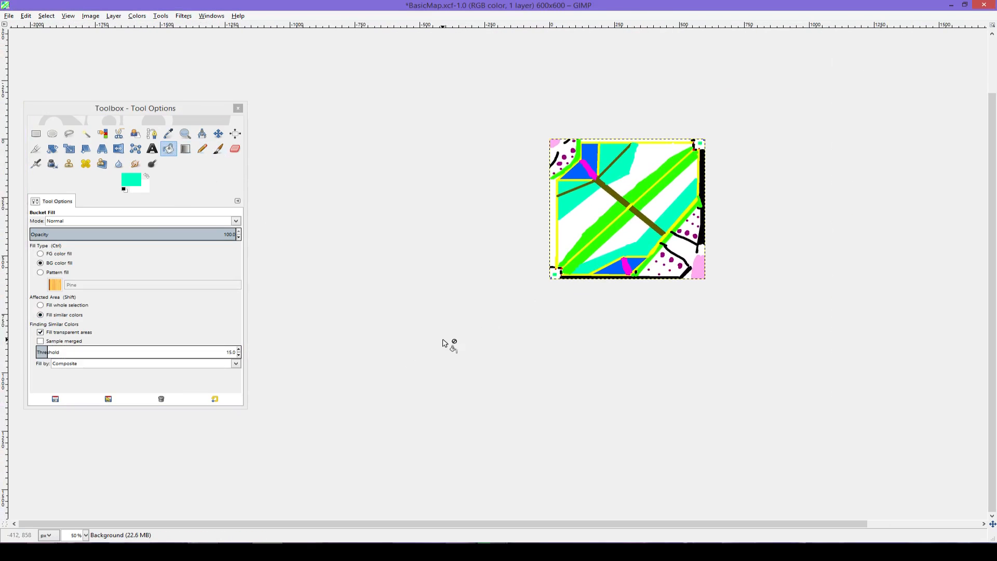
pyautogui.keyDown('ctrl'); pyautogui.scroll(2, 484, 329); pyautogui.keyUp('ctrl')
pyautogui.moveTo(484, 328); pyautogui.dragTo(406, 318)
pyautogui.moveTo(496, 294); pyautogui.dragTo(514, 326)
pyautogui.moveTo(577, 152); pyautogui.dragTo(601, 213)
pyautogui.moveTo(661, 198); pyautogui.dragTo(541, 180)
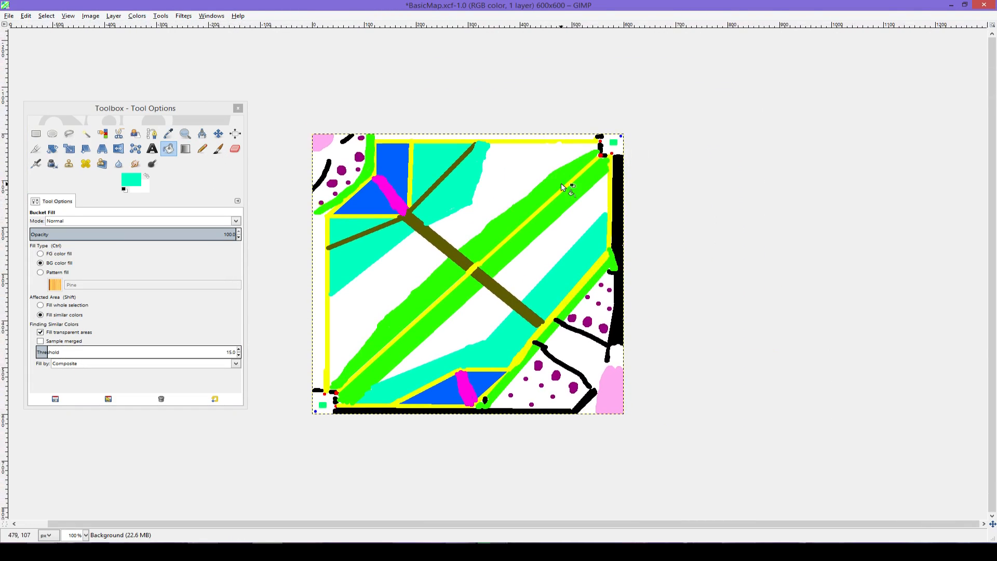
pyautogui.keyDown('ctrl'); pyautogui.scroll(1, 395, 256); pyautogui.keyUp('ctrl')
pyautogui.moveTo(435, 258); pyautogui.dragTo(500, 241)
pyautogui.click(202, 149)
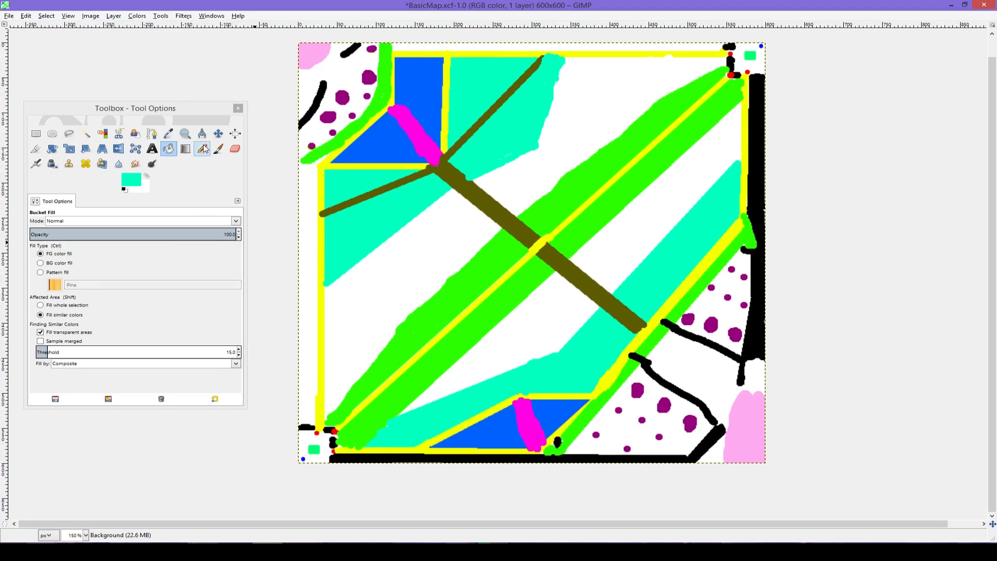
pyautogui.keyDown('ctrl'); pyautogui.click(490, 198); pyautogui.keyUp('ctrl')
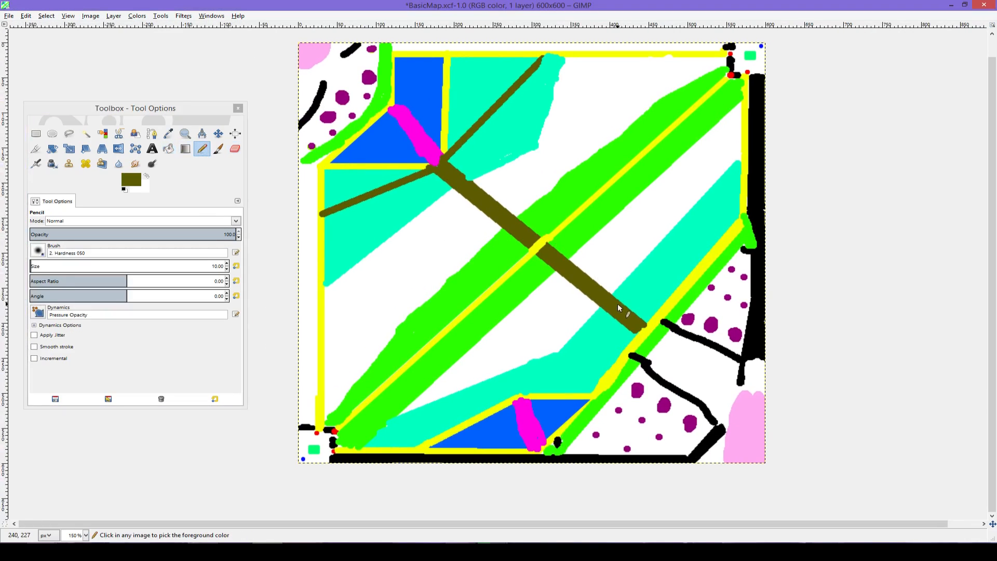
pyautogui.click(629, 337)
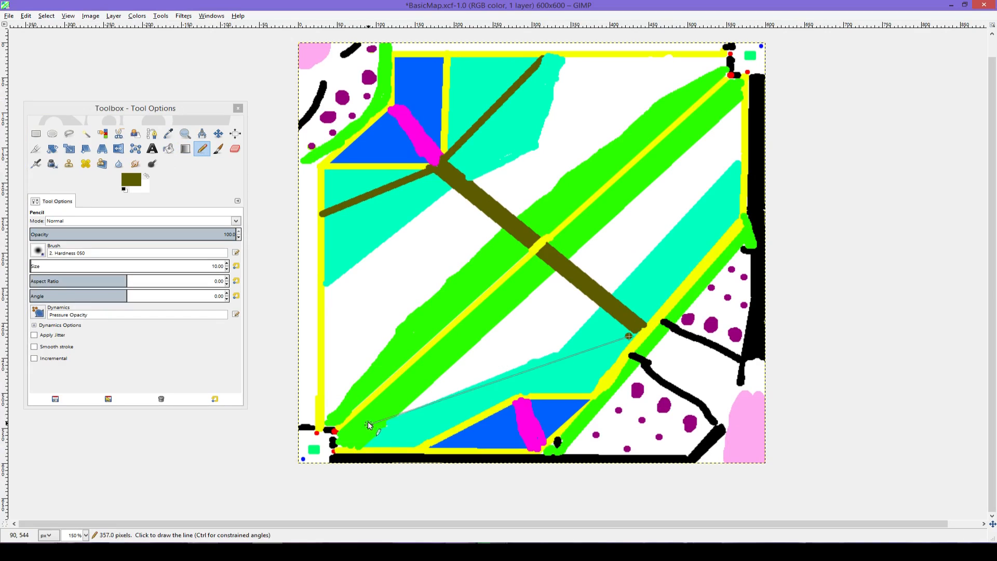
pyautogui.keyDown('shift'); pyautogui.click(395, 383); pyautogui.keyUp('shift')
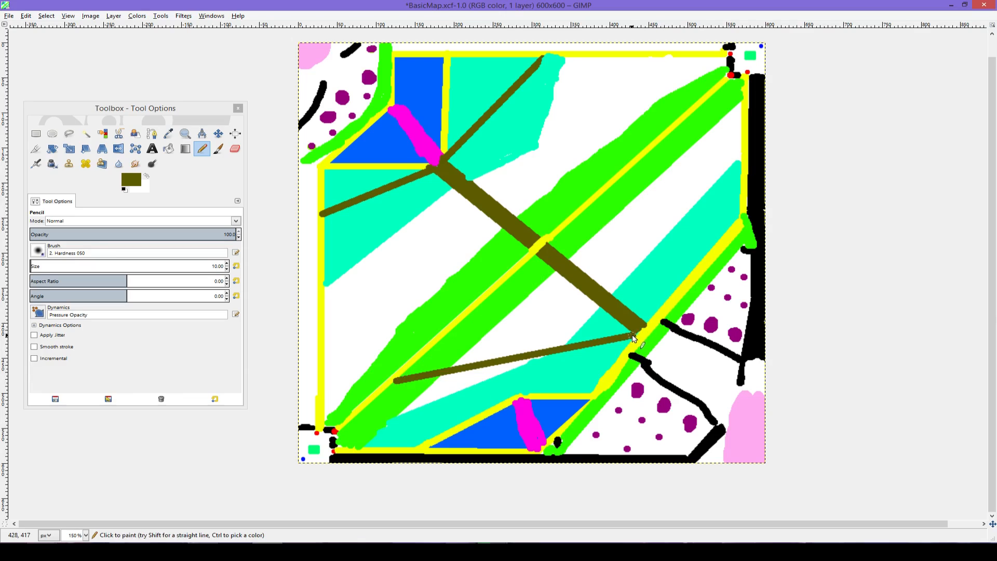
# Try a straight olive branch from the path's lower end to the green band's upper-right part, and undo both lower branches.
pyautogui.click(639, 331)
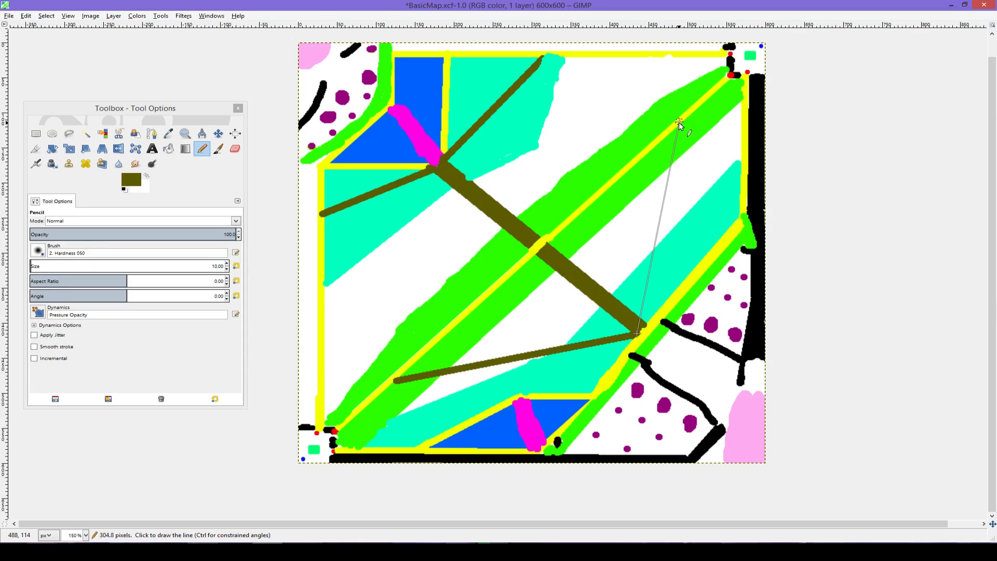
pyautogui.keyDown('shift'); pyautogui.click(676, 124); pyautogui.keyUp('shift')
pyautogui.press('1')
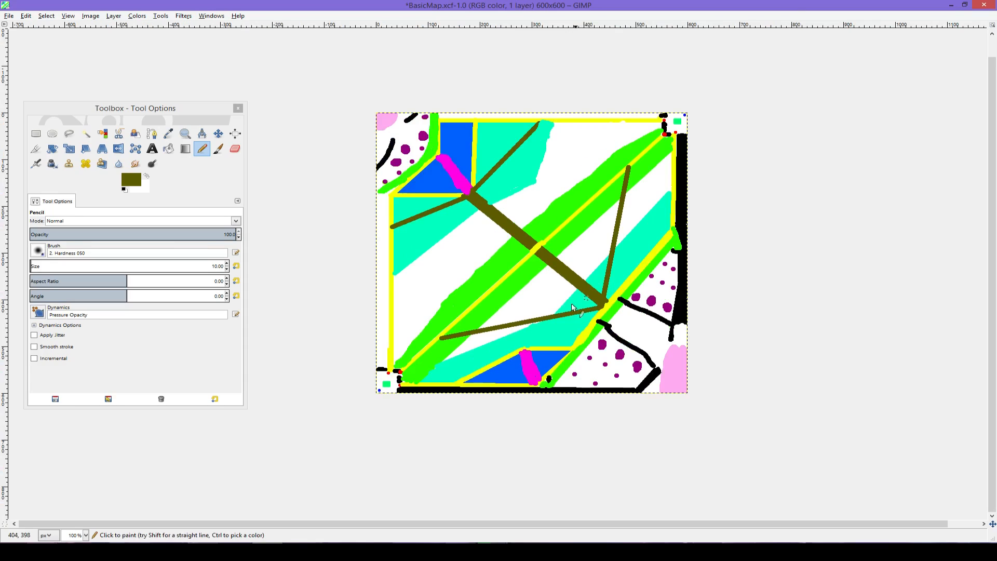
pyautogui.moveTo(436, 338); pyautogui.dragTo(484, 307)
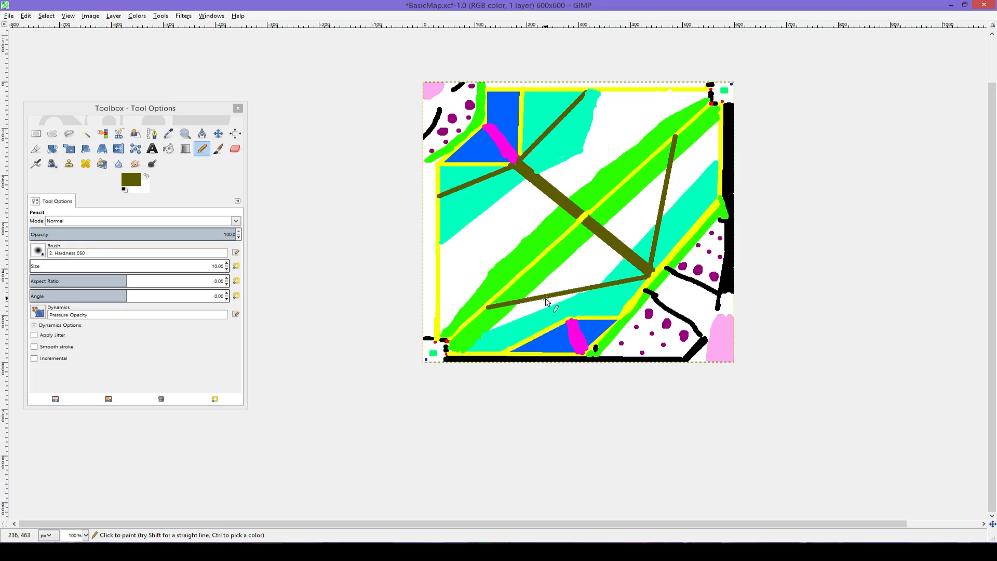
pyautogui.hotkey('ctrl', 'z')
pyautogui.hotkey('ctrl', 'z')
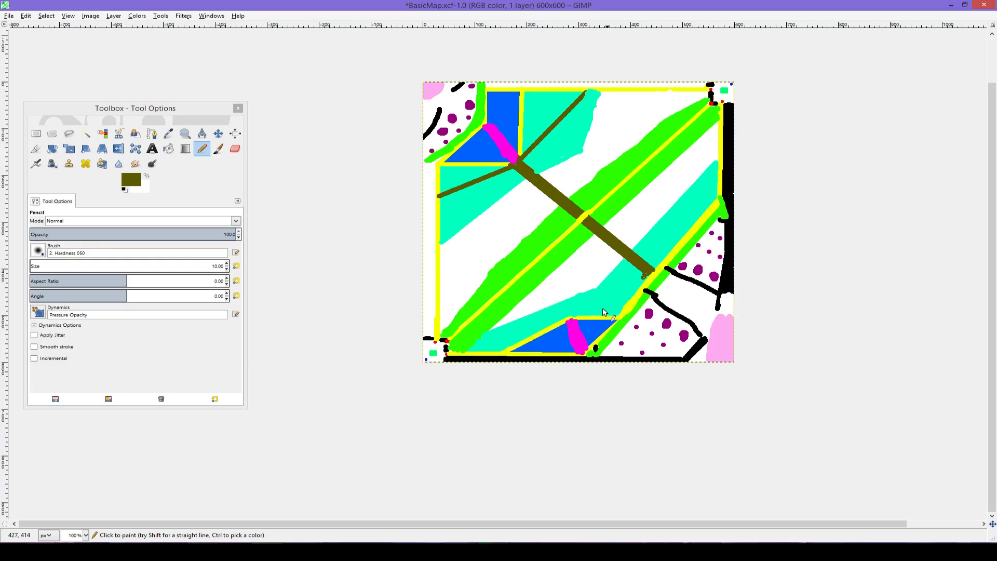
# Draw straight olive branches from the path's lower end to the lower magenta mark and the turquoise area's upper-right end, undoing a stray line, and save.
pyautogui.keyDown('shift'); pyautogui.click(573, 315); pyautogui.keyUp('shift')
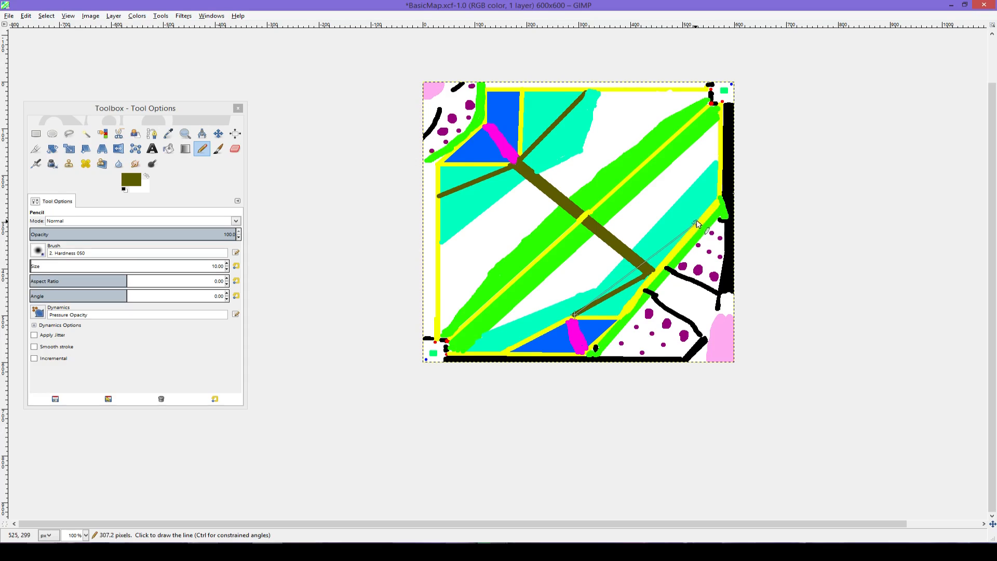
pyautogui.keyDown('shift'); pyautogui.click(709, 207); pyautogui.keyUp('shift')
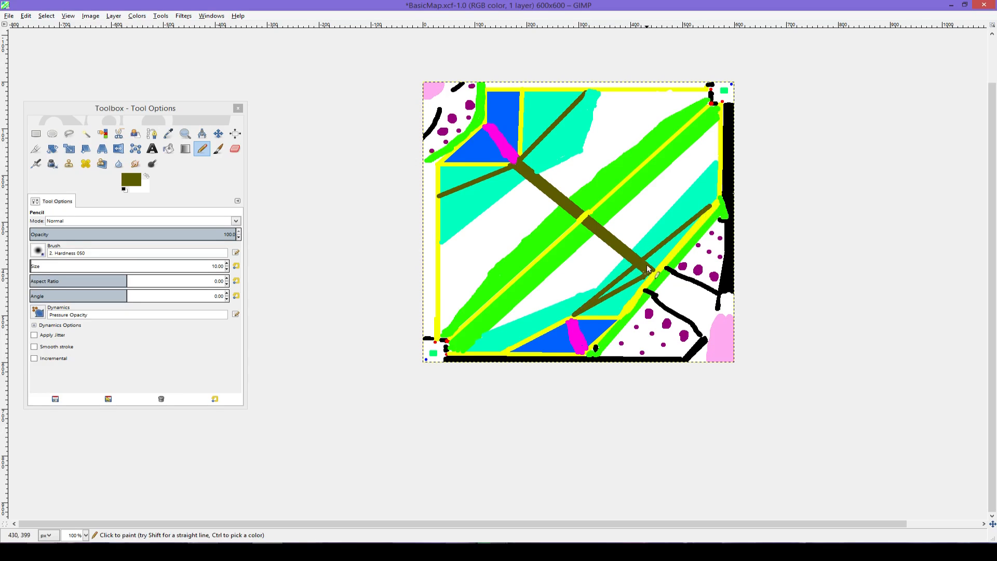
pyautogui.hotkey('ctrl', 'z')
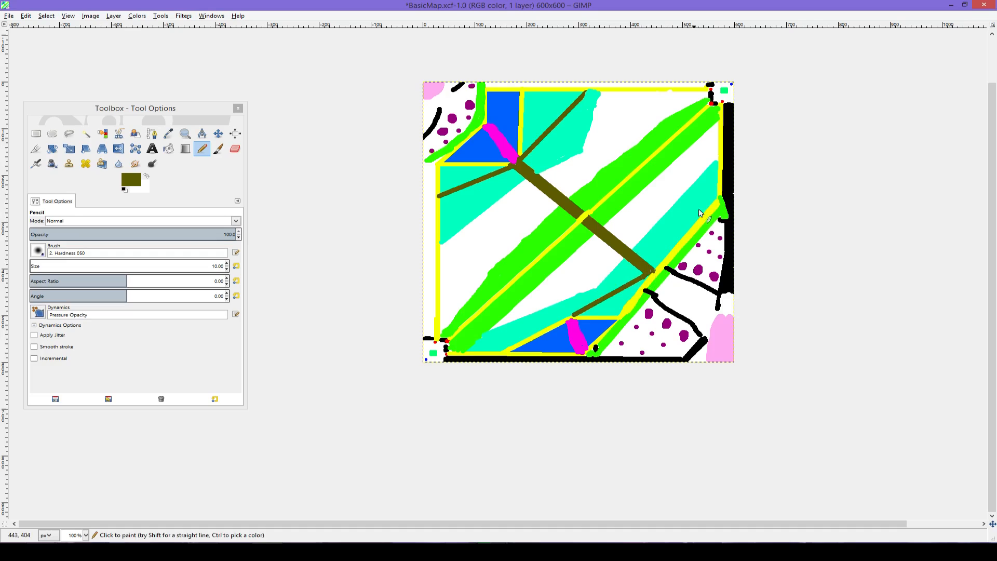
pyautogui.keyDown('shift'); pyautogui.click(717, 173); pyautogui.keyUp('shift')
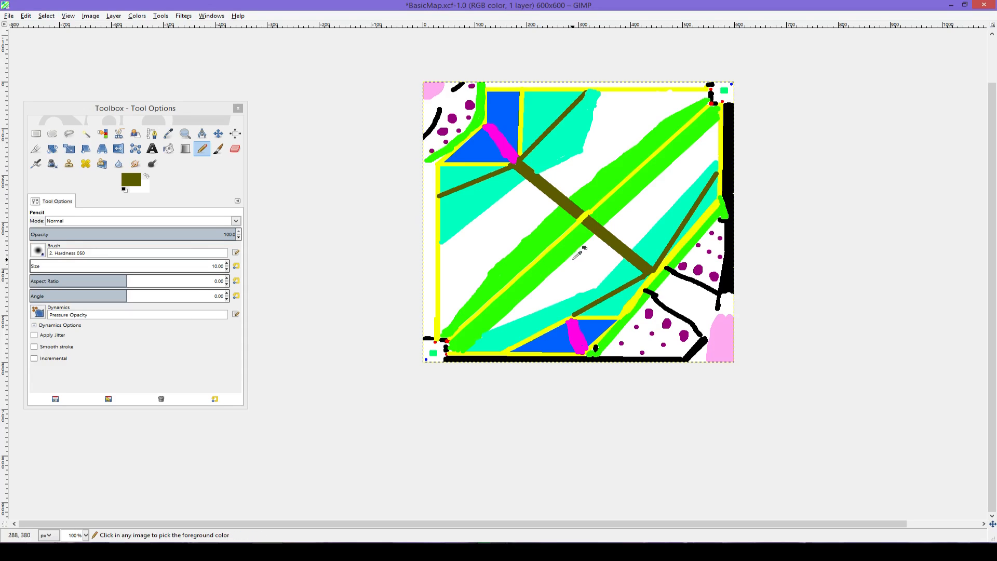
pyautogui.hotkey('ctrl', 's')
pyautogui.scroll(-3, 565, 251)
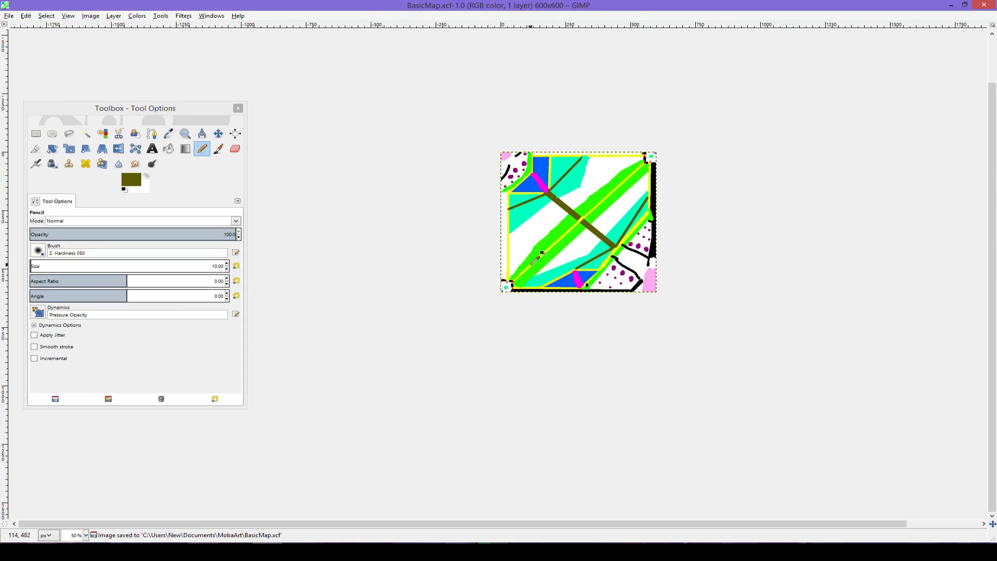
pyautogui.moveTo(514, 260); pyautogui.dragTo(453, 238)
pyautogui.scroll(3, 477, 242)
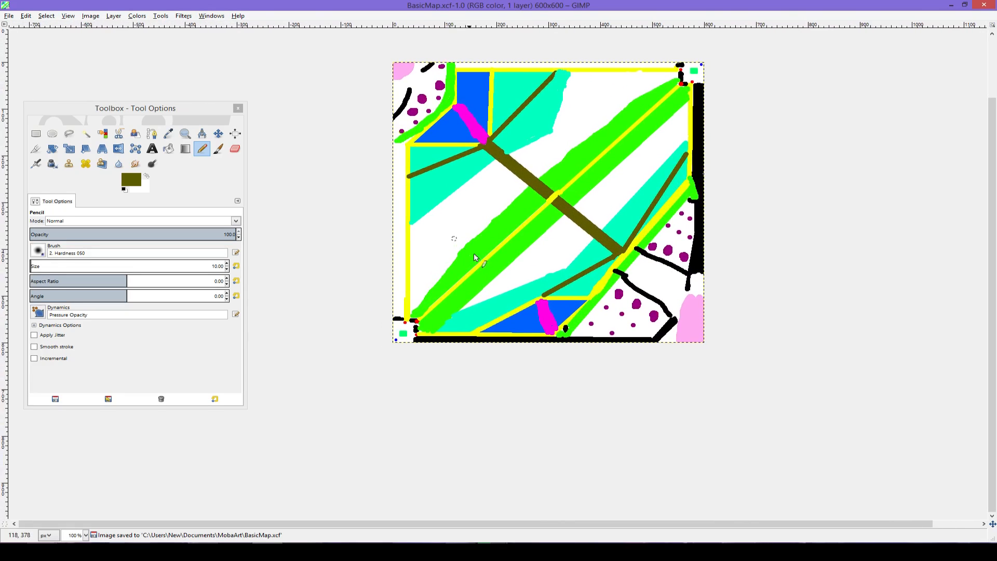
pyautogui.moveTo(471, 311); pyautogui.dragTo(531, 274)
pyautogui.scroll(2, 531, 275)
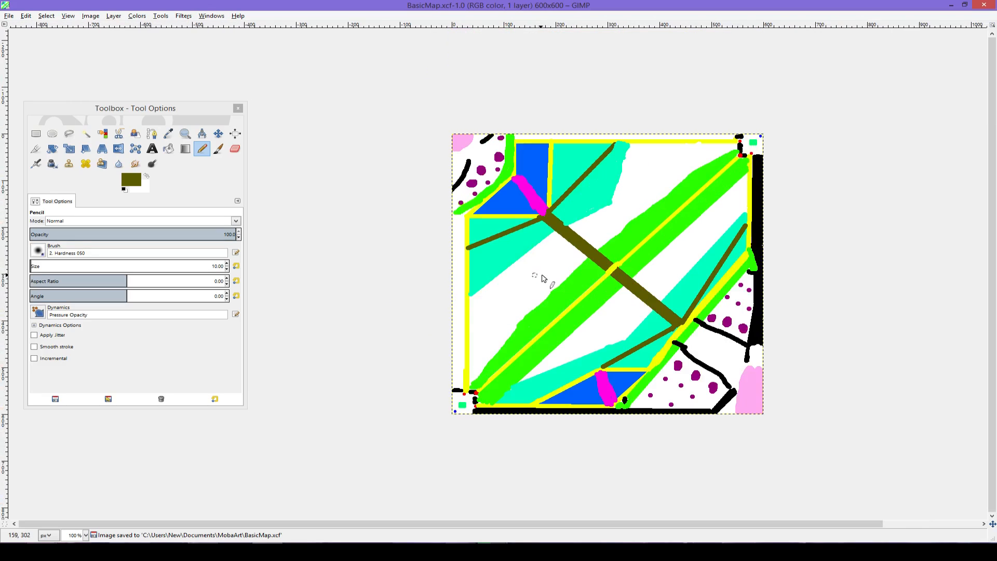
pyautogui.scroll(1, 608, 321)
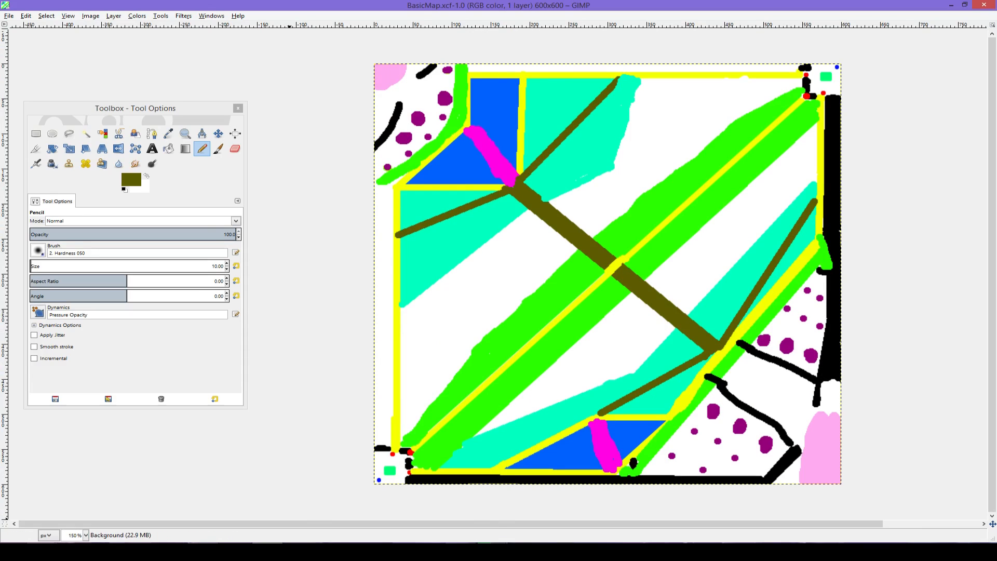
pyautogui.click(270, 551)
pyautogui.click(205, 551)
pyautogui.scroll(-1, 642, 257)
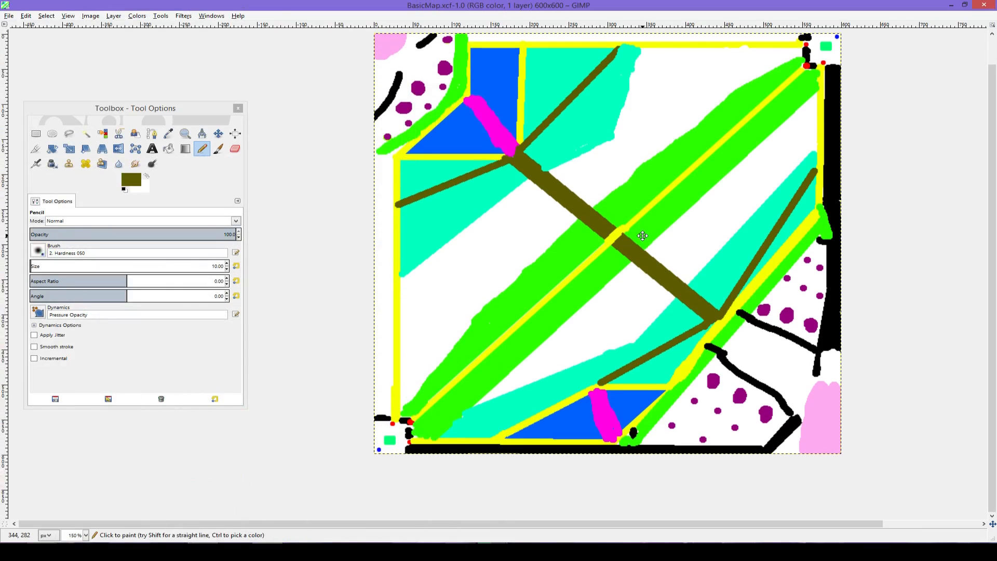
pyautogui.scroll(1, 608, 240)
pyautogui.scroll(-2, 603, 238)
pyautogui.scroll(2, 603, 239)
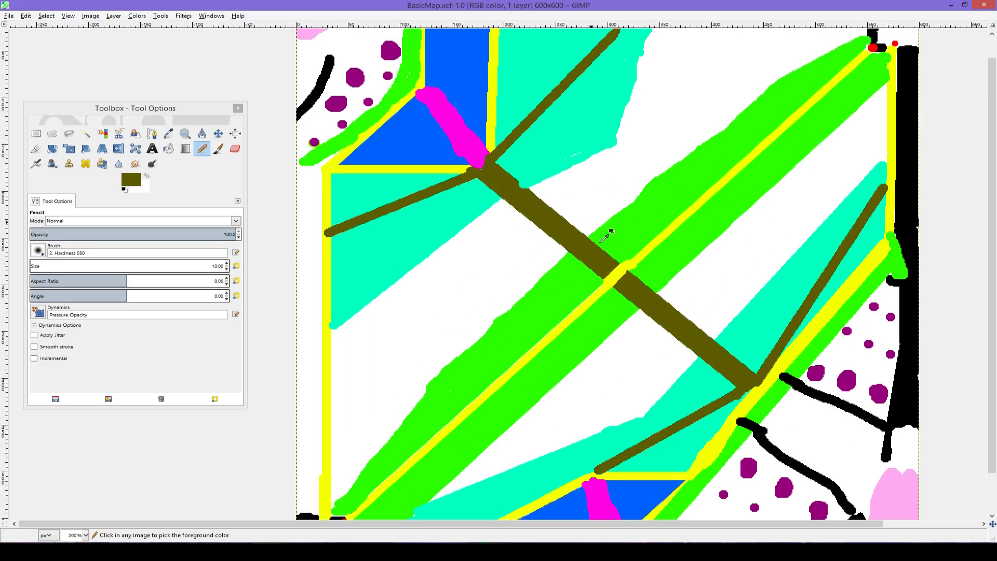
pyautogui.scroll(-1, 604, 241)
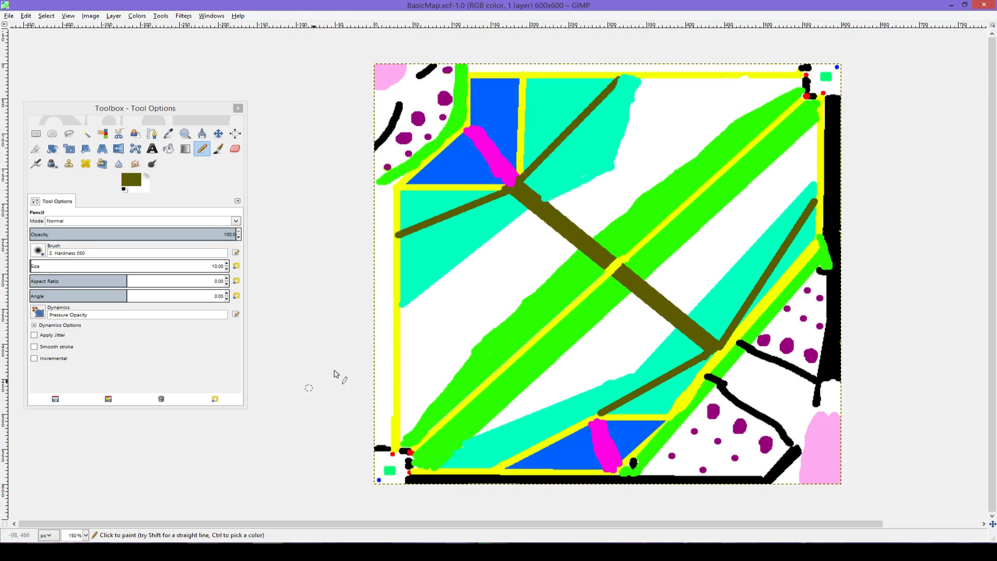
pyautogui.scroll(-2, 339, 356)
pyautogui.moveTo(315, 367); pyautogui.dragTo(351, 317)
pyautogui.scroll(1, 507, 313)
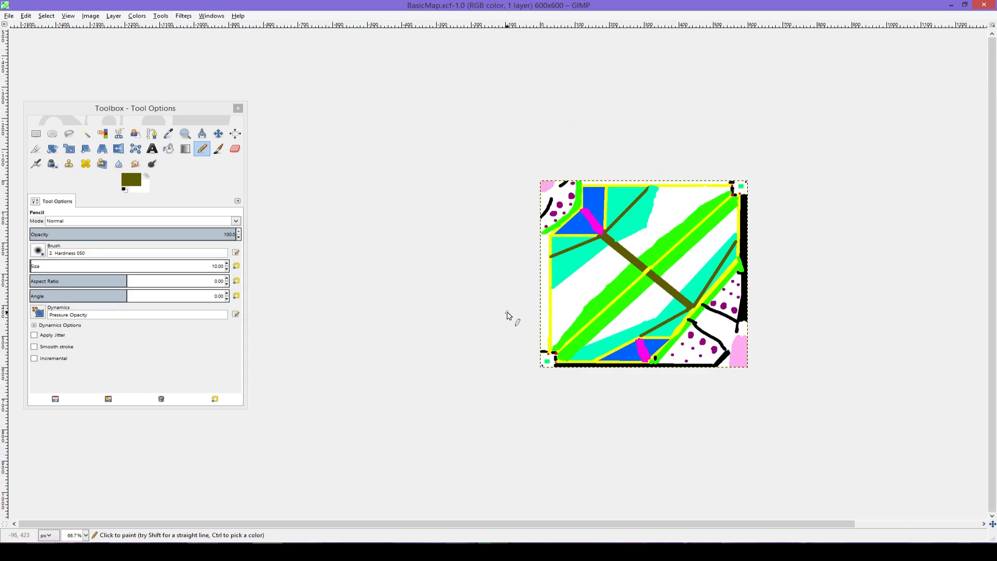
pyautogui.scroll(2, 596, 318)
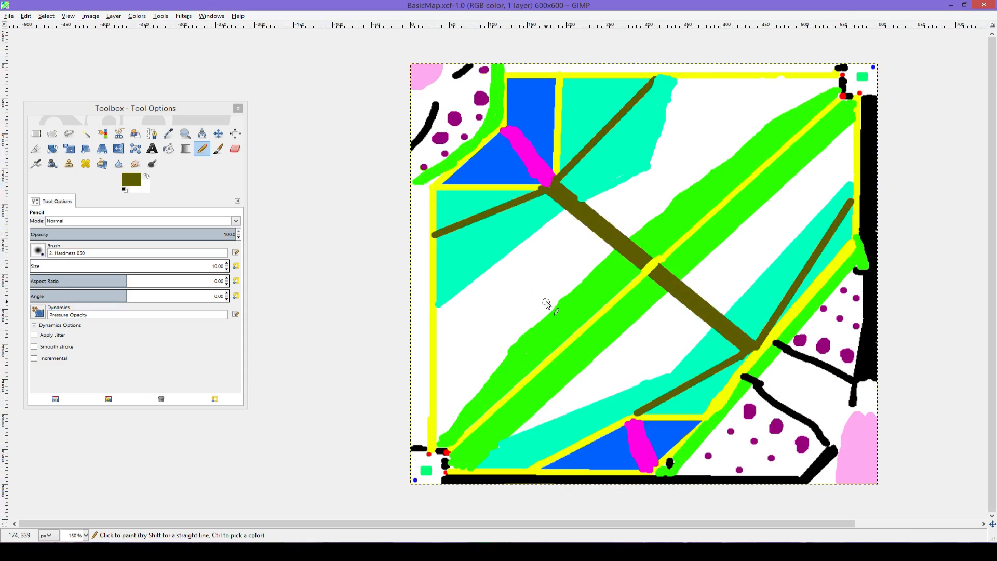
# Pick the green color and widen the upper-left edge of the diagonal green band with freehand strokes.
pyautogui.keyDown('ctrl'); pyautogui.click(581, 294); pyautogui.keyUp('ctrl')
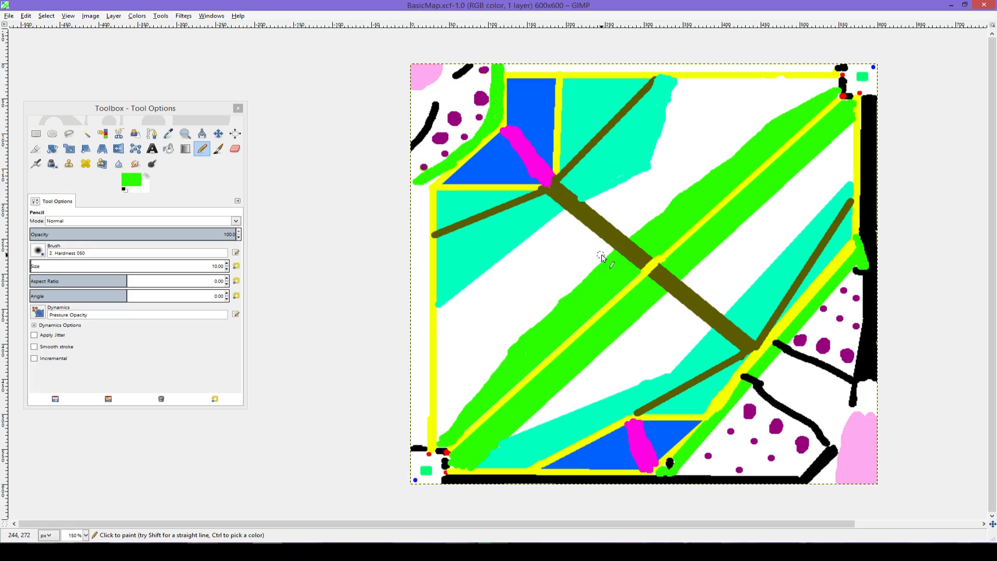
pyautogui.moveTo(610, 252); pyautogui.dragTo(578, 301)
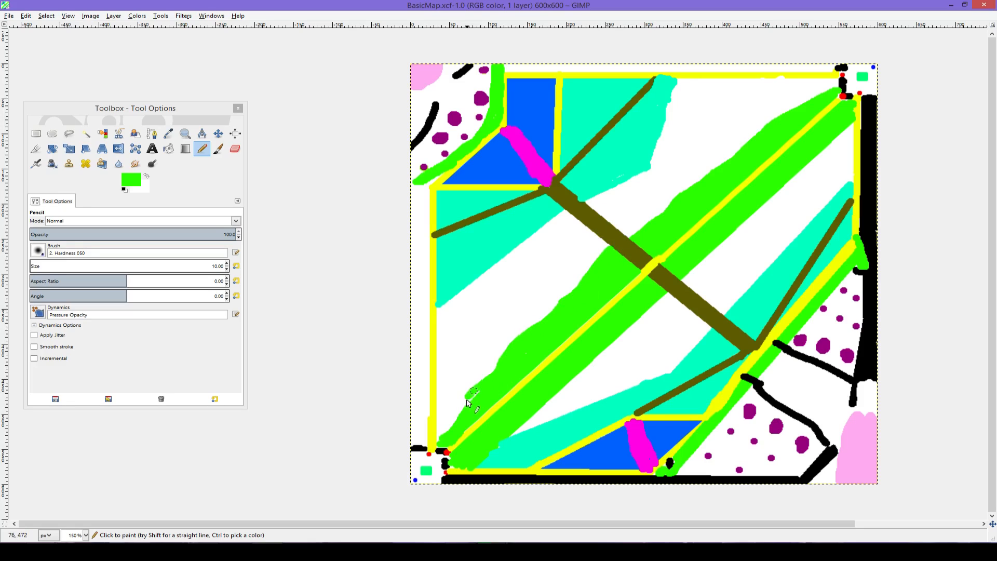
pyautogui.moveTo(466, 399); pyautogui.dragTo(441, 433)
pyautogui.moveTo(667, 219); pyautogui.dragTo(628, 231)
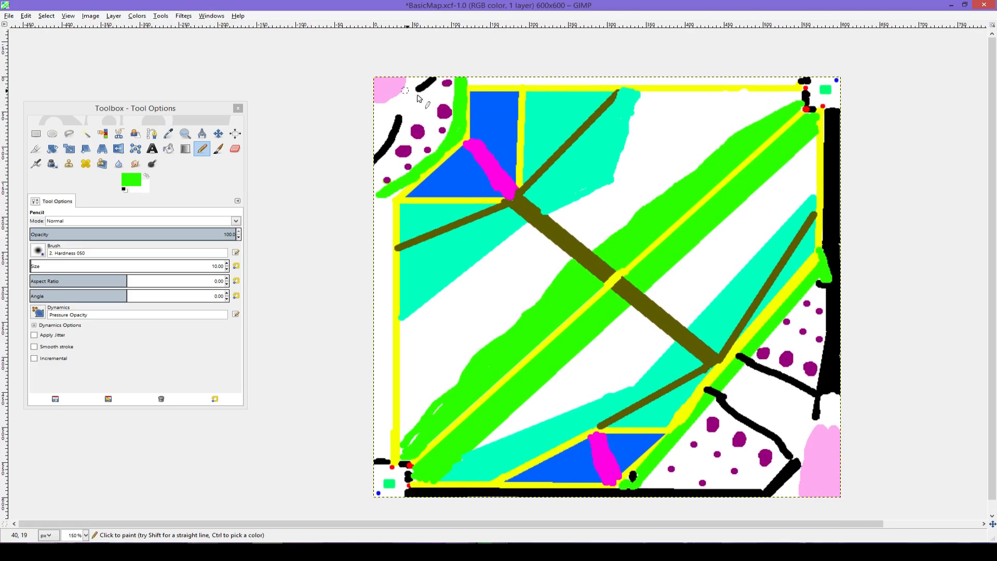
# Make white the foreground color and bucket-fill the larger purple dots in the map's lower-right region.
pyautogui.moveTo(458, 274); pyautogui.dragTo(338, 220)
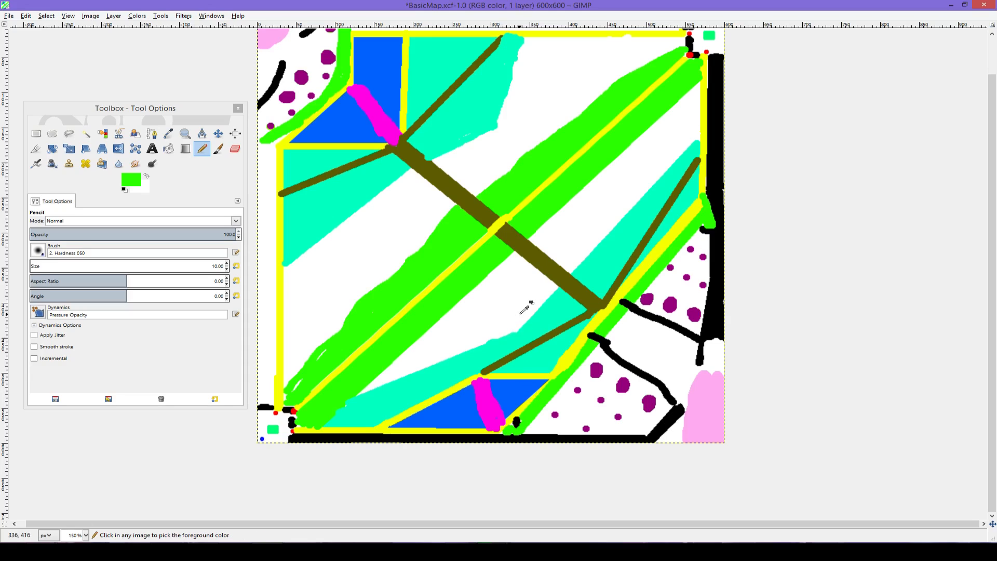
pyautogui.scroll(-2, 530, 305)
pyautogui.scroll(2, 524, 308)
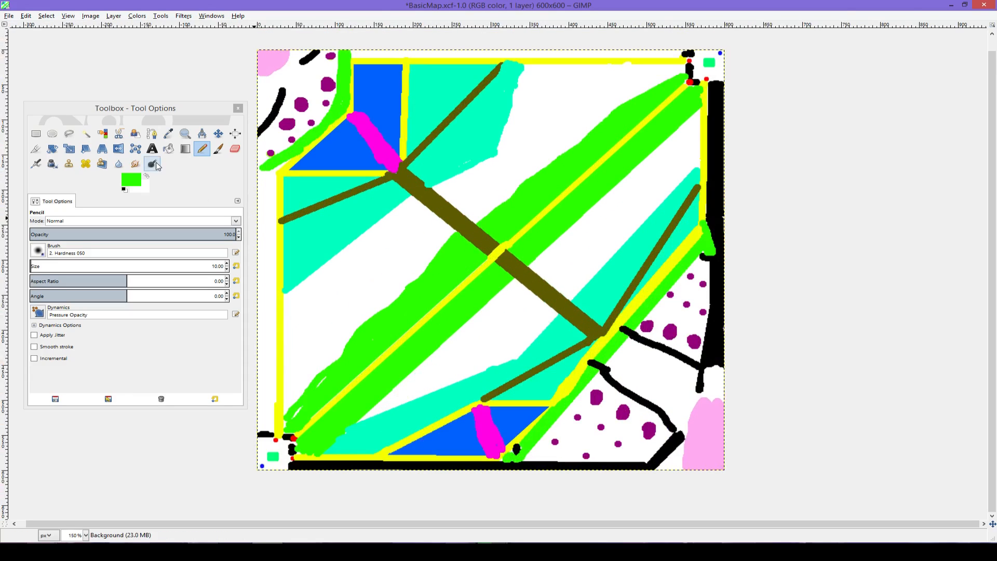
pyautogui.click(168, 149)
pyautogui.click(146, 175)
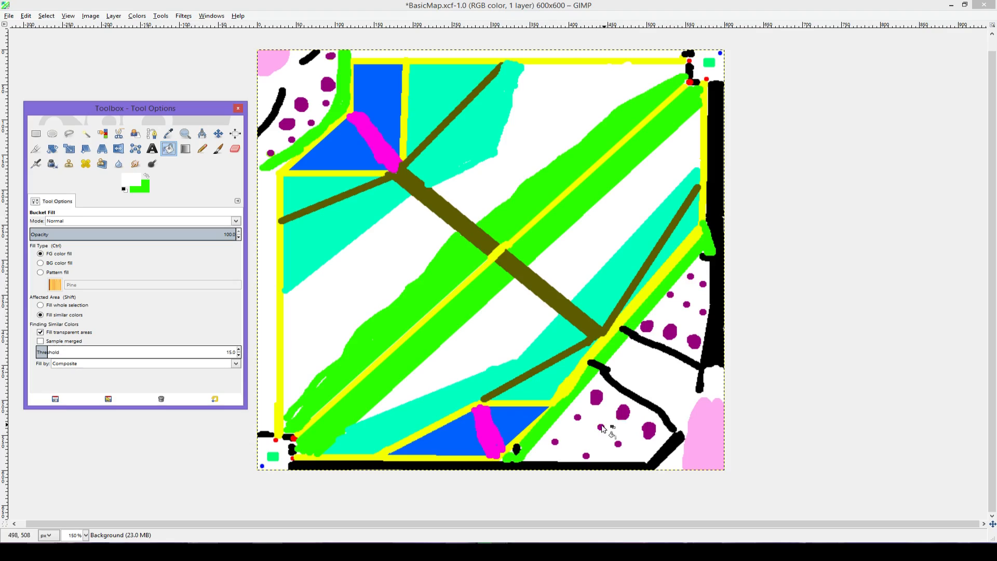
pyautogui.click(608, 429)
pyautogui.click(624, 413)
pyautogui.click(649, 430)
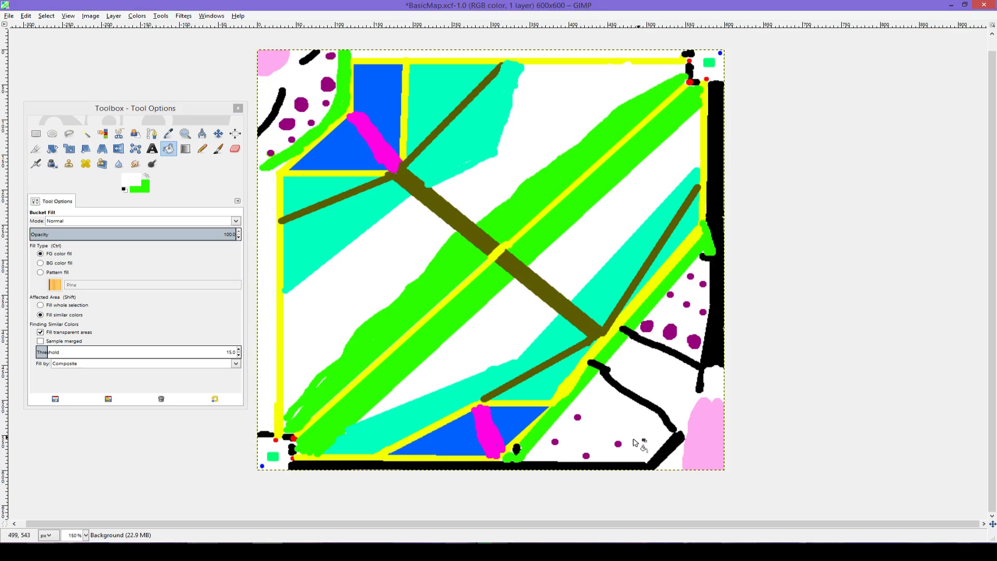
pyautogui.click(618, 444)
# Try bucket-filling the smaller purple dots and the lower-right black path with white, and undo these fills.
pyautogui.click(586, 456)
pyautogui.click(630, 394)
pyautogui.click(577, 417)
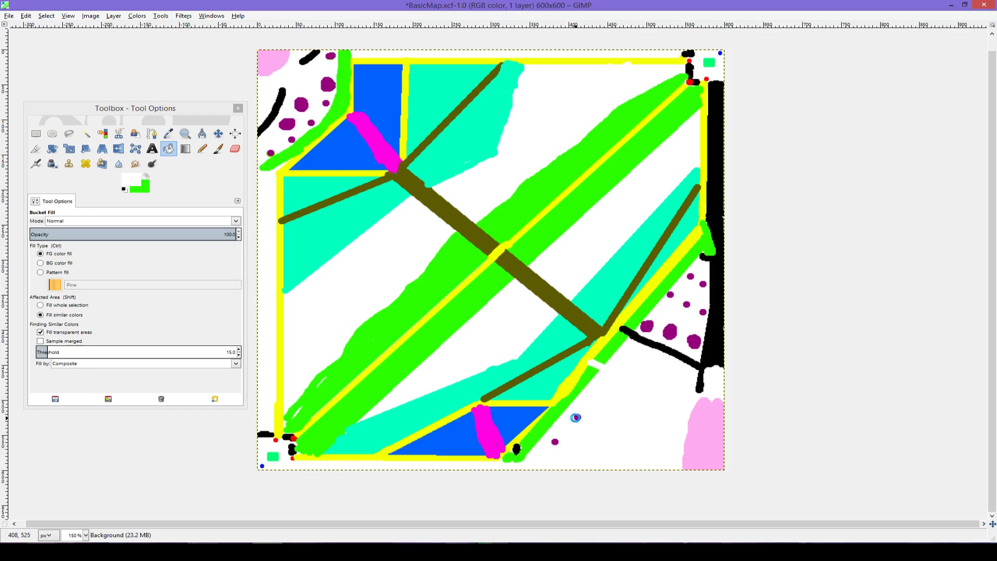
pyautogui.click(555, 442)
pyautogui.press('ctrl')
pyautogui.hotkey('ctrl', 'z')
pyautogui.hotkey('ctrl', 'z')
pyautogui.hotkey('ctrl', 'z')
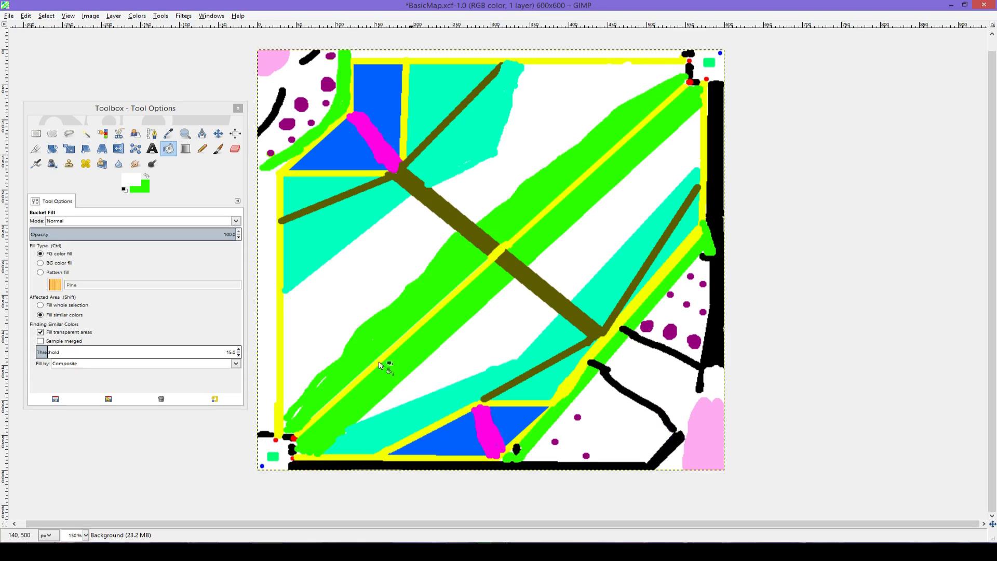
# Paint white with the Pencil over the remaining small purple dots and the lower black path in the lower-right region.
pyautogui.click(202, 149)
pyautogui.click(576, 416)
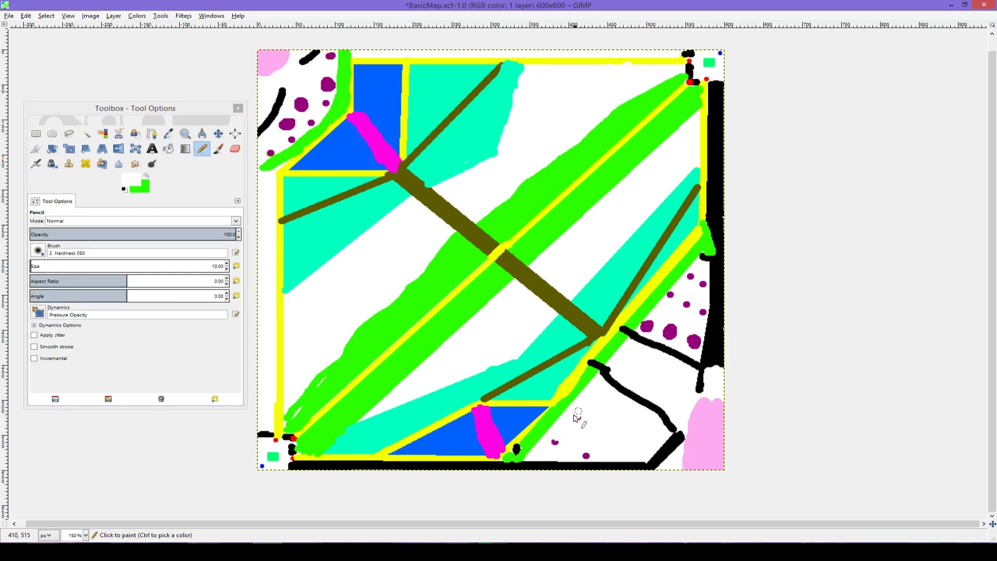
pyautogui.click(554, 443)
pyautogui.click(585, 454)
pyautogui.moveTo(602, 368)
pyautogui.mouseDown()
pyautogui.moveTo(673, 430)
pyautogui.moveTo(650, 396)
pyautogui.moveTo(613, 385)
pyautogui.moveTo(596, 363)
pyautogui.mouseUp()
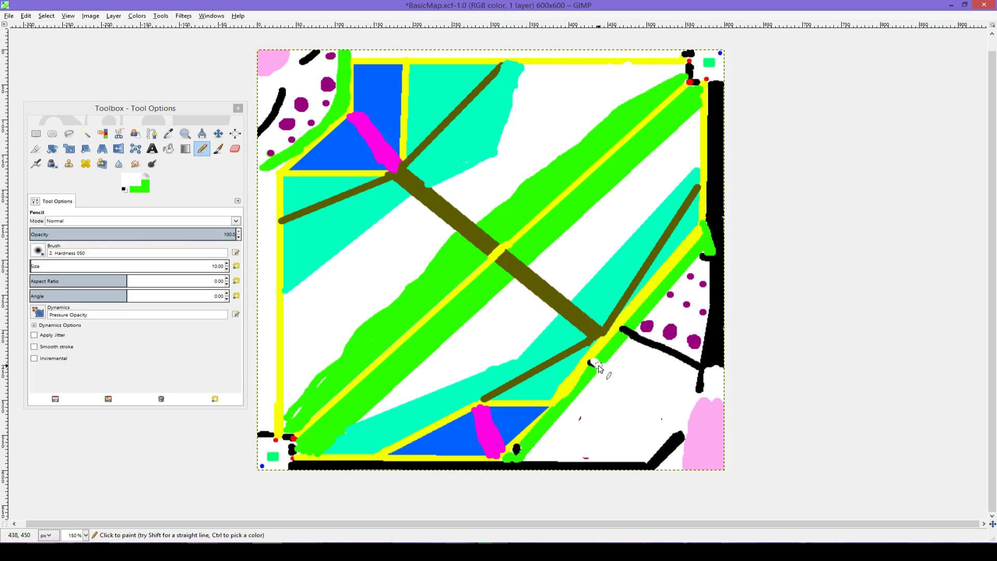
# Paint white over the upper black path, the path stub at the green border and the purple dots beside the right black border.
pyautogui.moveTo(629, 333)
pyautogui.mouseDown()
pyautogui.moveTo(701, 364)
pyautogui.moveTo(627, 333)
pyautogui.mouseUp()
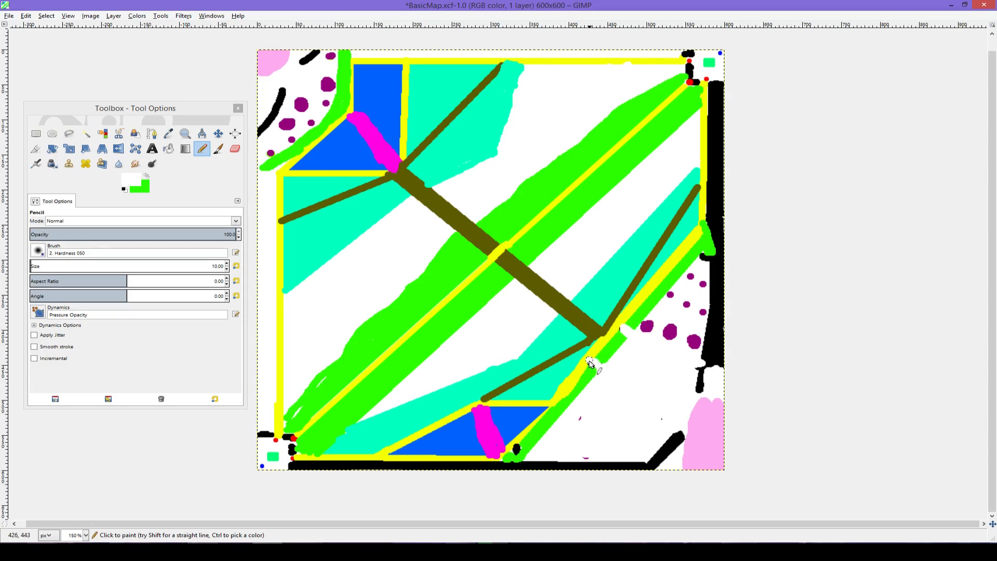
pyautogui.moveTo(589, 360); pyautogui.dragTo(601, 367)
pyautogui.moveTo(646, 329)
pyautogui.mouseDown()
pyautogui.moveTo(684, 341)
pyautogui.moveTo(674, 334)
pyautogui.moveTo(696, 340)
pyautogui.mouseUp()
pyautogui.moveTo(703, 285)
pyautogui.mouseDown()
pyautogui.moveTo(669, 296)
pyautogui.moveTo(706, 312)
pyautogui.moveTo(678, 306)
pyautogui.moveTo(659, 330)
pyautogui.moveTo(700, 338)
pyautogui.moveTo(691, 356)
pyautogui.moveTo(700, 338)
pyautogui.mouseUp()
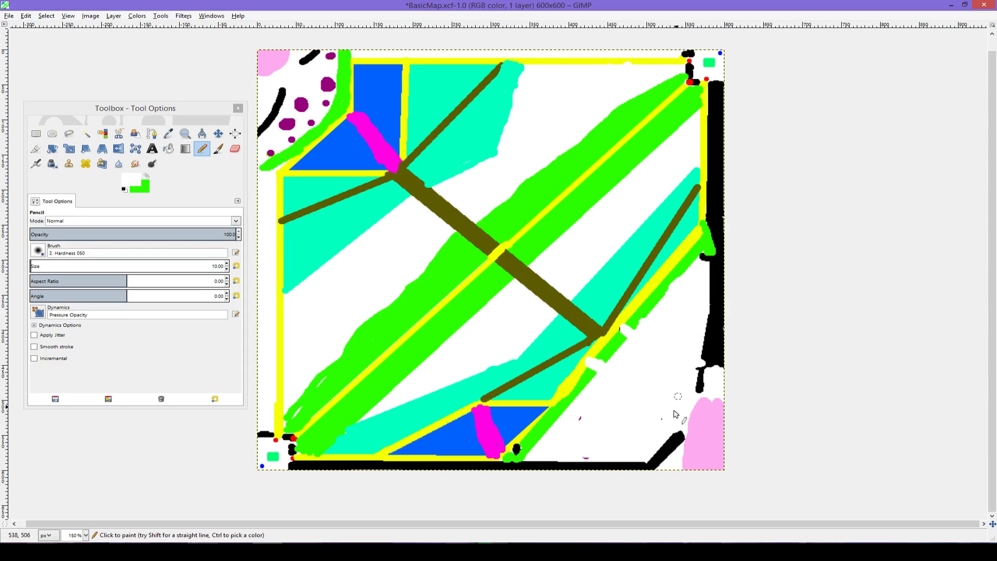
# Cover the leftover specks in the lower-right region with white and touch up the right border's lower end in black.
pyautogui.moveTo(673, 411); pyautogui.dragTo(632, 432)
pyautogui.moveTo(580, 456); pyautogui.dragTo(580, 422)
pyautogui.keyDown('ctrl'); pyautogui.click(540, 461); pyautogui.keyUp('ctrl')
pyautogui.moveTo(705, 359); pyautogui.dragTo(701, 370)
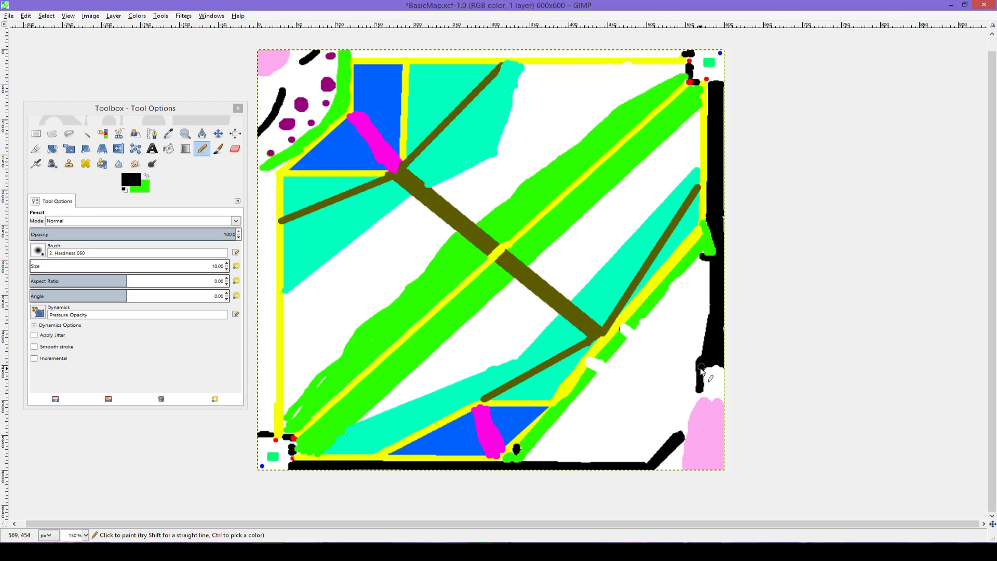
# Pick white and paint over the black stub below the right border and the diagonal black piece in the lower-right corner.
pyautogui.scroll(-1, 522, 364)
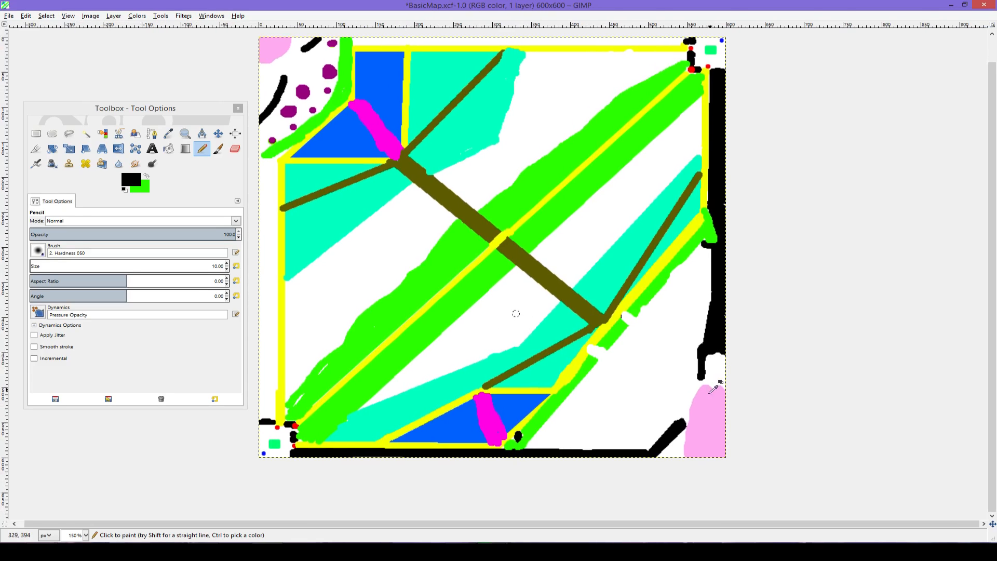
pyautogui.keyDown('ctrl'); pyautogui.click(715, 367); pyautogui.keyUp('ctrl')
pyautogui.moveTo(702, 378)
pyautogui.mouseDown()
pyautogui.moveTo(699, 348)
pyautogui.moveTo(709, 371)
pyautogui.moveTo(699, 356)
pyautogui.moveTo(696, 377)
pyautogui.moveTo(707, 378)
pyautogui.moveTo(685, 384)
pyautogui.moveTo(682, 415)
pyautogui.moveTo(650, 446)
pyautogui.moveTo(659, 453)
pyautogui.moveTo(680, 426)
pyautogui.mouseUp()
# Pick the light pink color and enlarge the lower-right corner's pink area into a big rounded blob.
pyautogui.keyDown('ctrl'); pyautogui.click(706, 411); pyautogui.keyUp('ctrl')
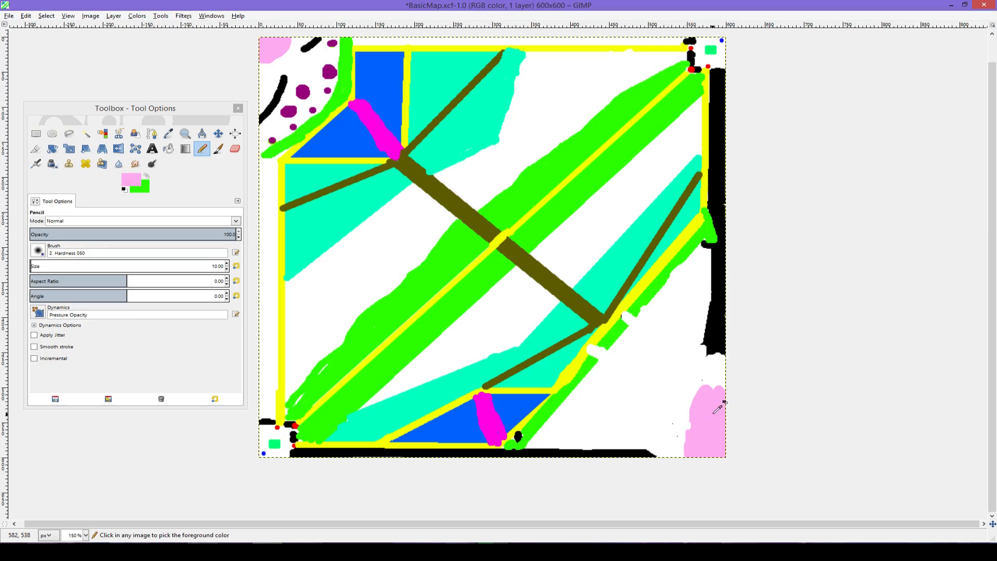
pyautogui.moveTo(718, 396)
pyautogui.mouseDown()
pyautogui.moveTo(675, 348)
pyautogui.moveTo(710, 388)
pyautogui.moveTo(670, 358)
pyautogui.moveTo(671, 378)
pyautogui.moveTo(695, 407)
pyautogui.moveTo(686, 417)
pyautogui.moveTo(699, 425)
pyautogui.moveTo(671, 428)
pyautogui.moveTo(687, 436)
pyautogui.moveTo(679, 447)
pyautogui.moveTo(649, 442)
pyautogui.moveTo(655, 419)
pyautogui.moveTo(703, 421)
pyautogui.moveTo(698, 403)
pyautogui.moveTo(695, 418)
pyautogui.moveTo(674, 419)
pyautogui.moveTo(659, 399)
pyautogui.moveTo(649, 379)
pyautogui.moveTo(658, 398)
pyautogui.moveTo(668, 368)
pyautogui.moveTo(692, 387)
pyautogui.moveTo(674, 400)
pyautogui.moveTo(665, 357)
pyautogui.moveTo(687, 365)
pyautogui.moveTo(670, 417)
pyautogui.moveTo(626, 407)
pyautogui.moveTo(652, 365)
pyautogui.moveTo(679, 382)
pyautogui.moveTo(676, 426)
pyautogui.moveTo(627, 397)
pyautogui.moveTo(645, 381)
pyautogui.moveTo(660, 413)
pyautogui.moveTo(644, 447)
pyautogui.mouseUp()
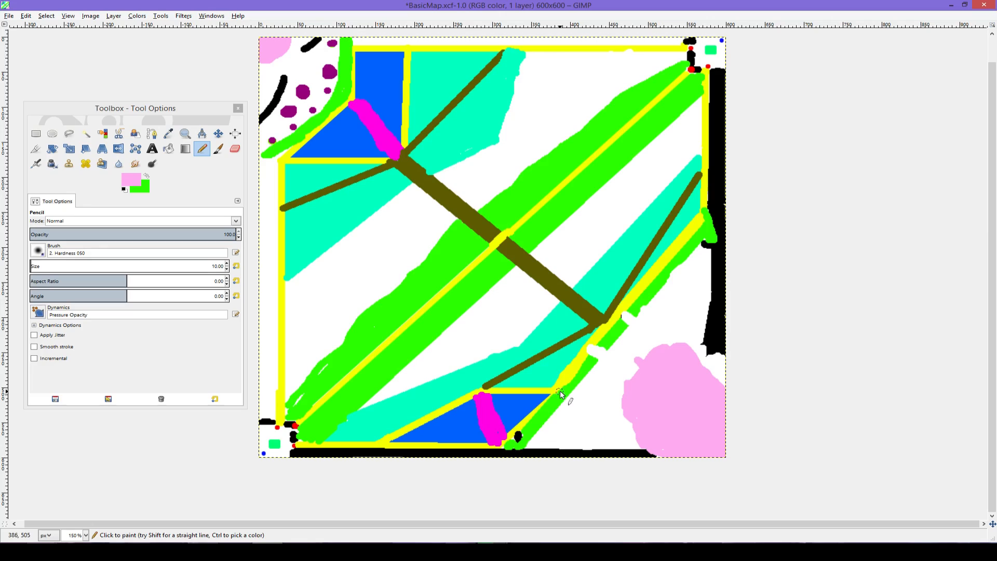
# Pick green, cover the white gaps in the lower-right green border and add a parallel straight green line between the right and bottom borders.
pyautogui.scroll(1, 570, 372)
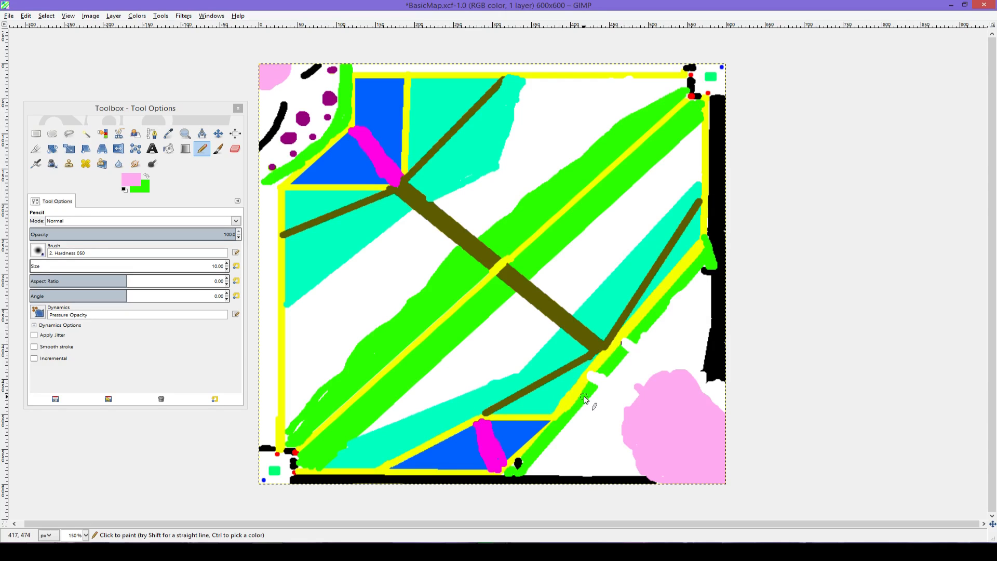
pyautogui.keyDown('ctrl'); pyautogui.click(599, 383); pyautogui.keyUp('ctrl')
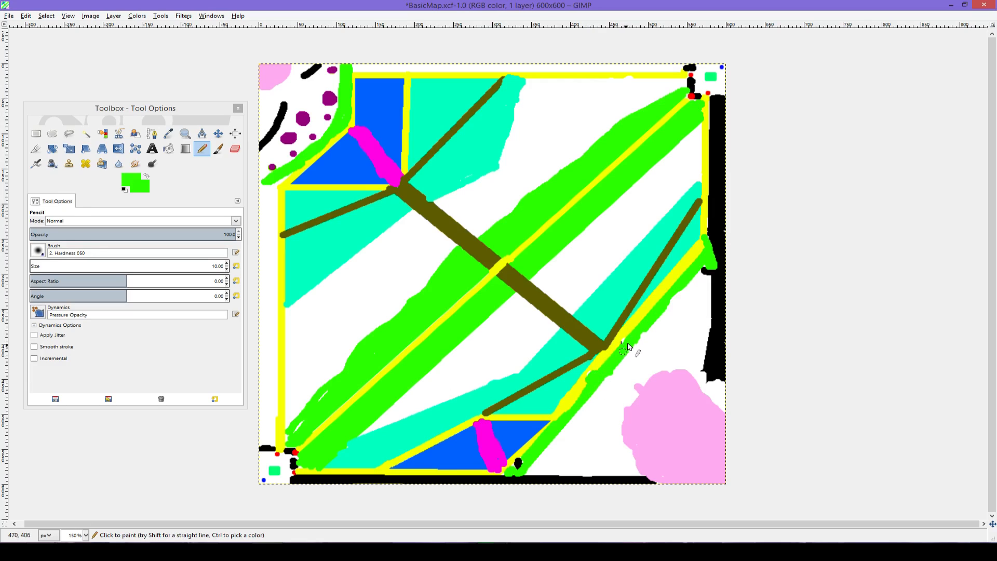
pyautogui.moveTo(434, 302); pyautogui.dragTo(425, 295)
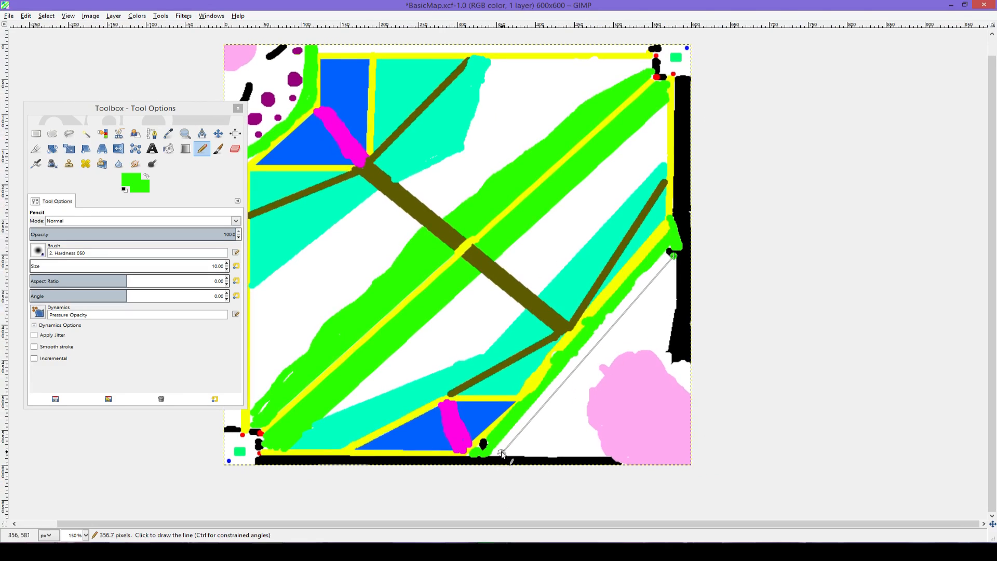
pyautogui.keyDown('shift'); pyautogui.click(525, 451); pyautogui.keyUp('shift')
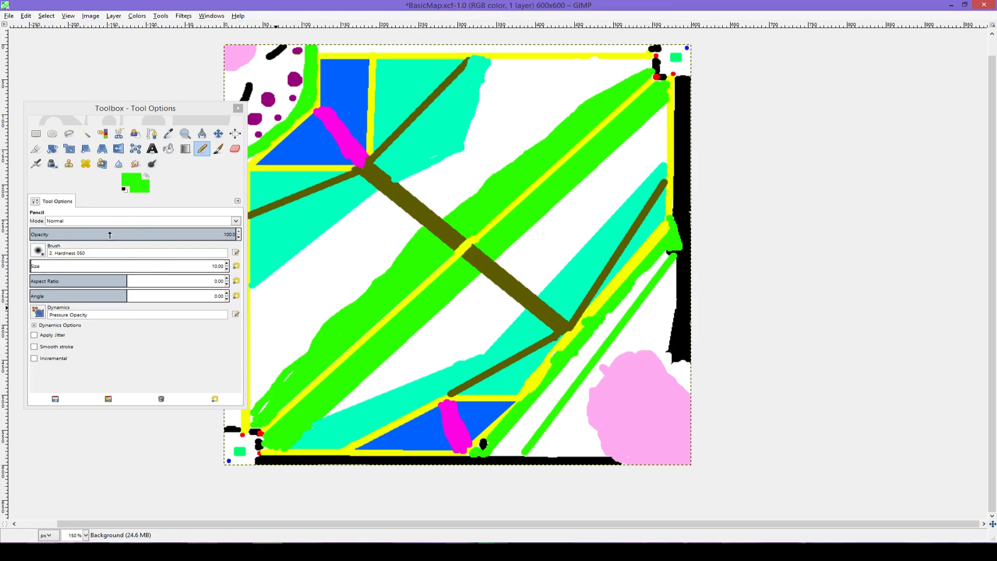
# Set the pencil size to 48.95 and paint the strip outside the lower-right yellow border solid green, up to the pink area.
pyautogui.moveTo(33, 266); pyautogui.dragTo(39, 266)
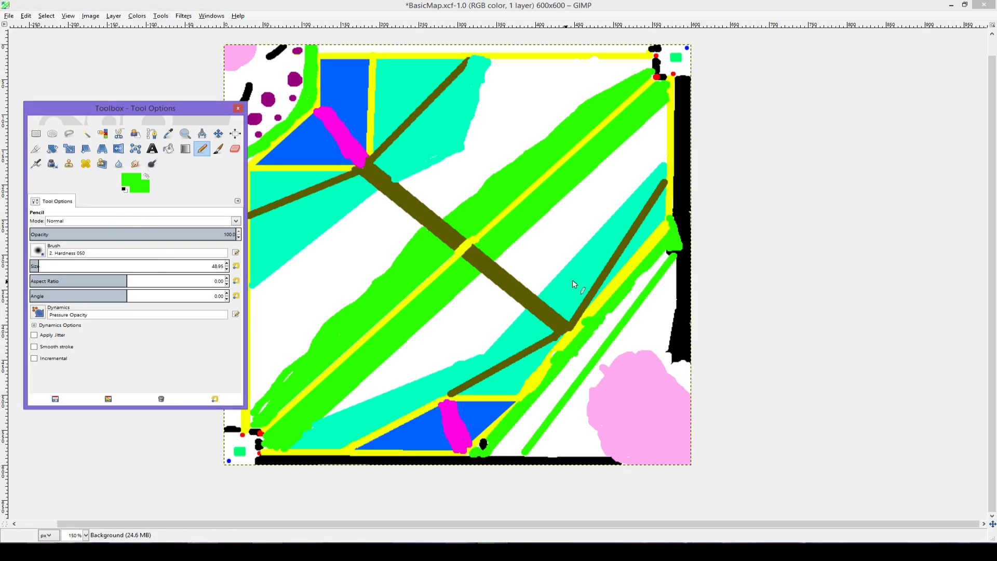
pyautogui.moveTo(665, 259)
pyautogui.mouseDown()
pyautogui.moveTo(568, 395)
pyautogui.moveTo(511, 442)
pyautogui.moveTo(537, 441)
pyautogui.moveTo(505, 450)
pyautogui.mouseUp()
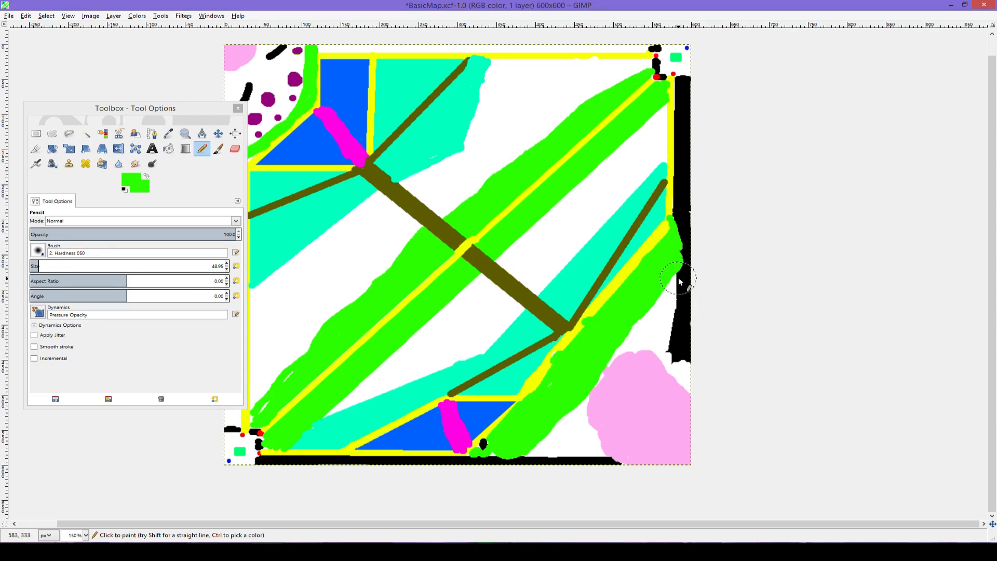
pyautogui.moveTo(679, 282)
pyautogui.mouseDown()
pyautogui.moveTo(534, 448)
pyautogui.moveTo(587, 446)
pyautogui.moveTo(628, 350)
pyautogui.moveTo(668, 302)
pyautogui.moveTo(585, 441)
pyautogui.mouseUp()
pyautogui.moveTo(618, 321); pyautogui.dragTo(596, 298)
# Widen the diagonal green band along its upper-left side, on both halves beside the olive path.
pyautogui.moveTo(379, 225)
pyautogui.mouseDown()
pyautogui.moveTo(471, 221)
pyautogui.moveTo(446, 263)
pyautogui.moveTo(358, 327)
pyautogui.moveTo(332, 375)
pyautogui.mouseUp()
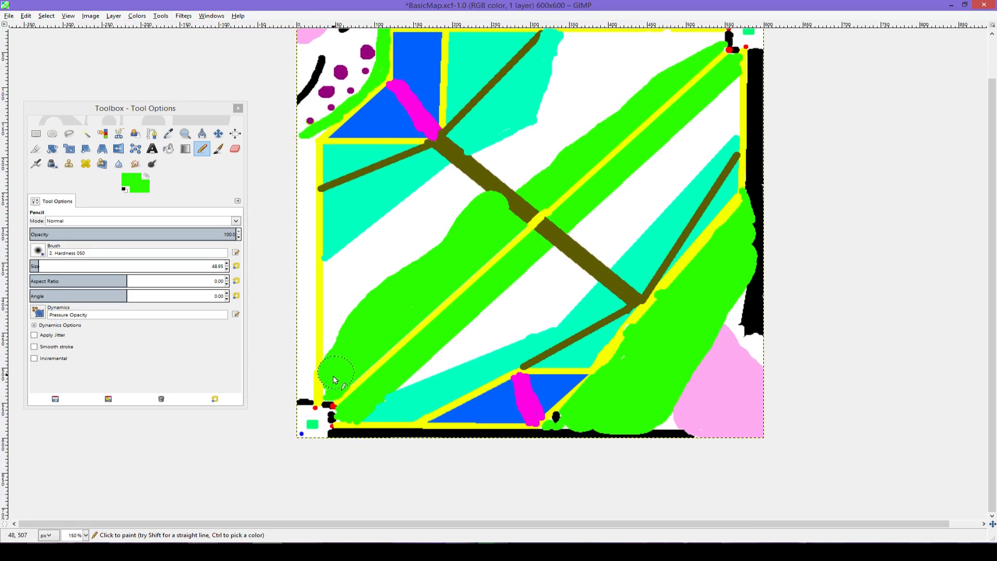
pyautogui.moveTo(562, 148); pyautogui.dragTo(513, 215)
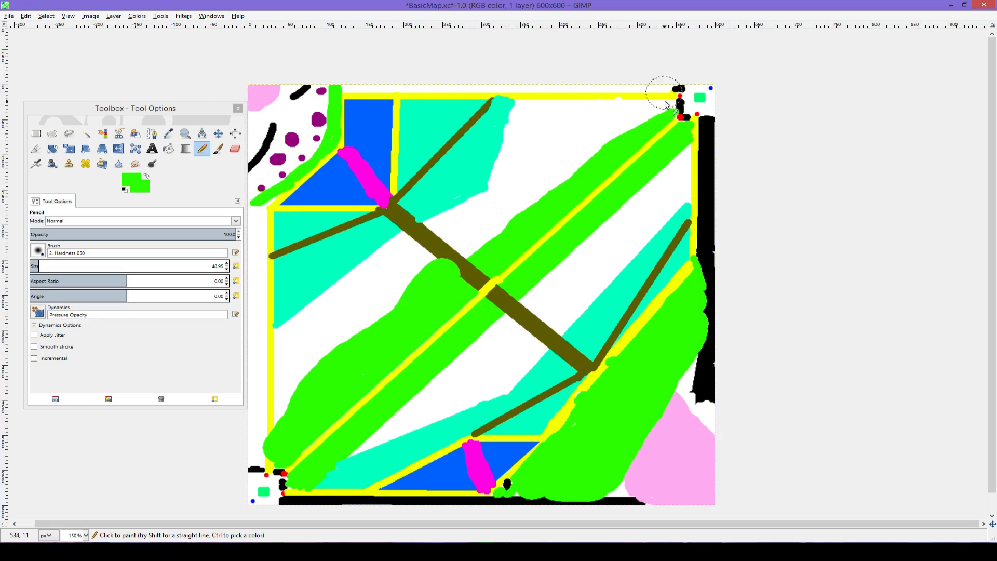
pyautogui.click(657, 114)
pyautogui.moveTo(656, 113); pyautogui.dragTo(495, 218)
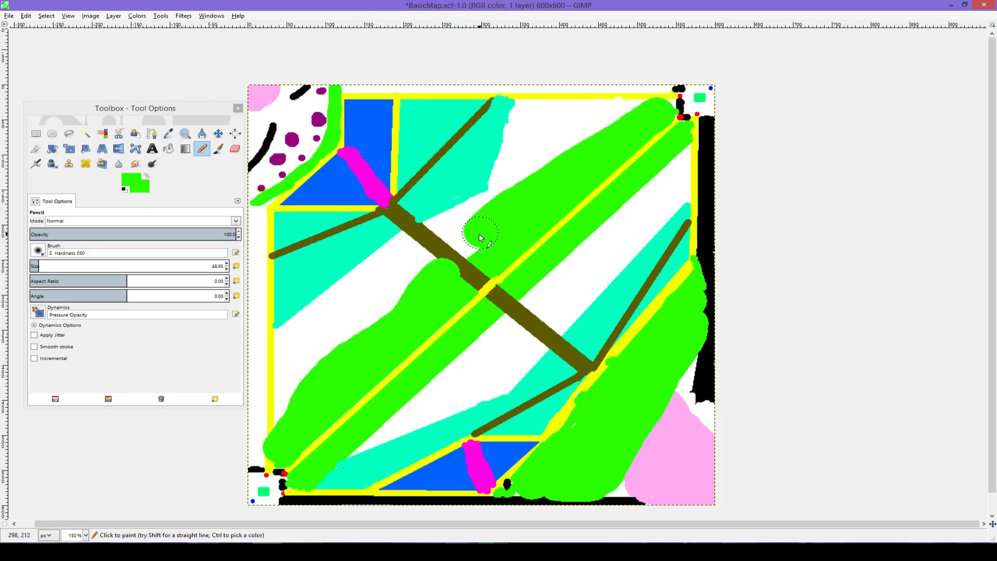
pyautogui.moveTo(567, 155); pyautogui.dragTo(578, 106)
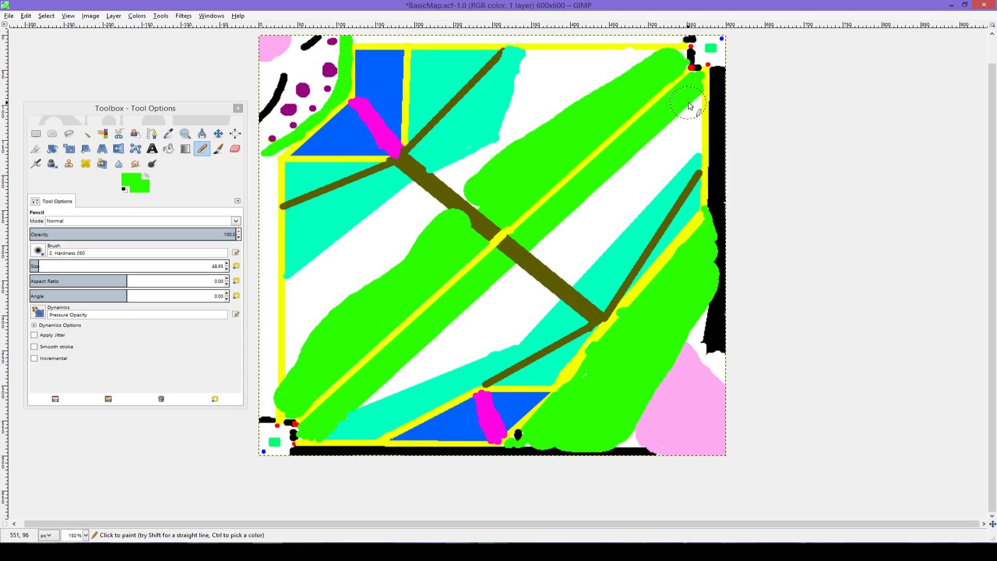
# Widen the diagonal green band along its lower-right side, on both halves beside the olive path.
pyautogui.moveTo(689, 106); pyautogui.dragTo(681, 102)
pyautogui.moveTo(635, 164)
pyautogui.mouseDown()
pyautogui.moveTo(537, 260)
pyautogui.moveTo(507, 309)
pyautogui.mouseUp()
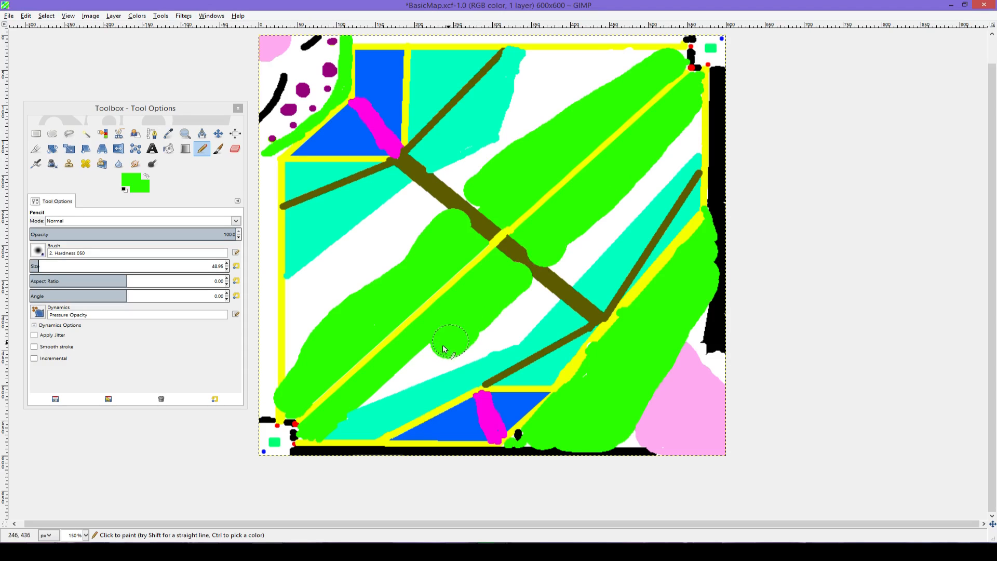
pyautogui.keyDown('ctrl'); pyautogui.scroll(-2, 619, 264); pyautogui.keyUp('ctrl')
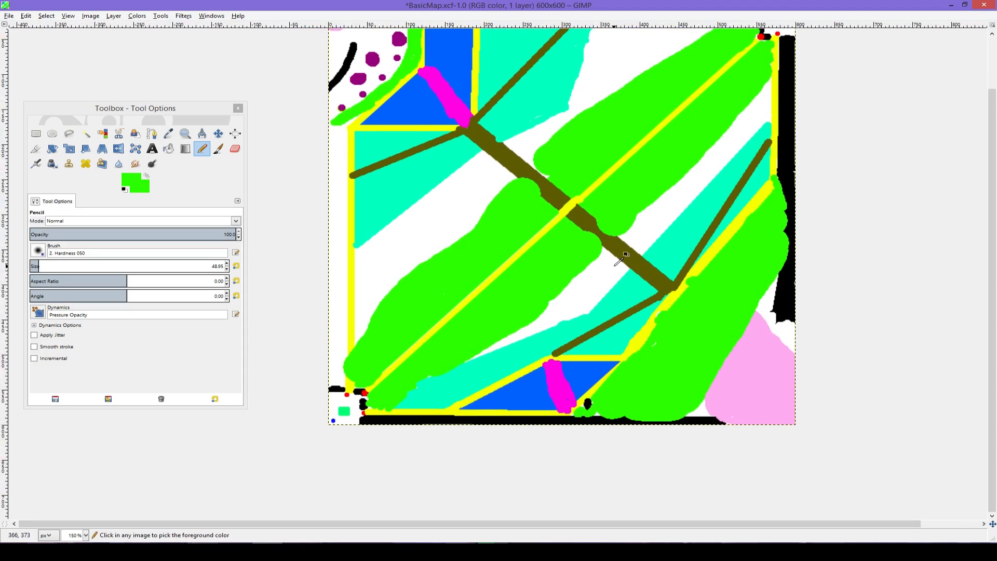
# Pick turquoise and bucket-fill the remaining white areas on both sides of the diagonal green band.
pyautogui.keyDown('ctrl'); pyautogui.scroll(3, 575, 323); pyautogui.keyUp('ctrl')
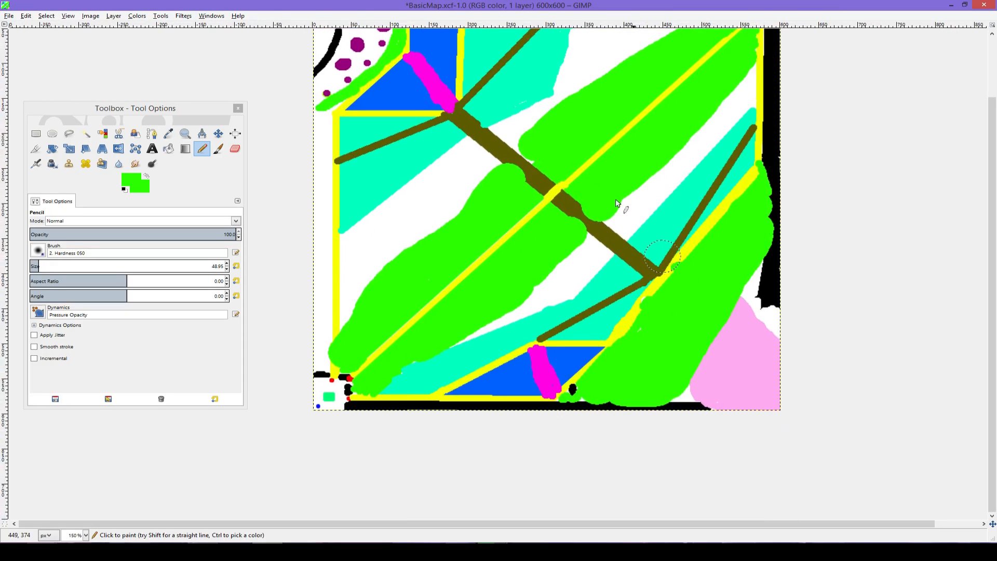
pyautogui.keyDown('ctrl'); pyautogui.click(655, 200); pyautogui.keyUp('ctrl')
pyautogui.click(168, 149)
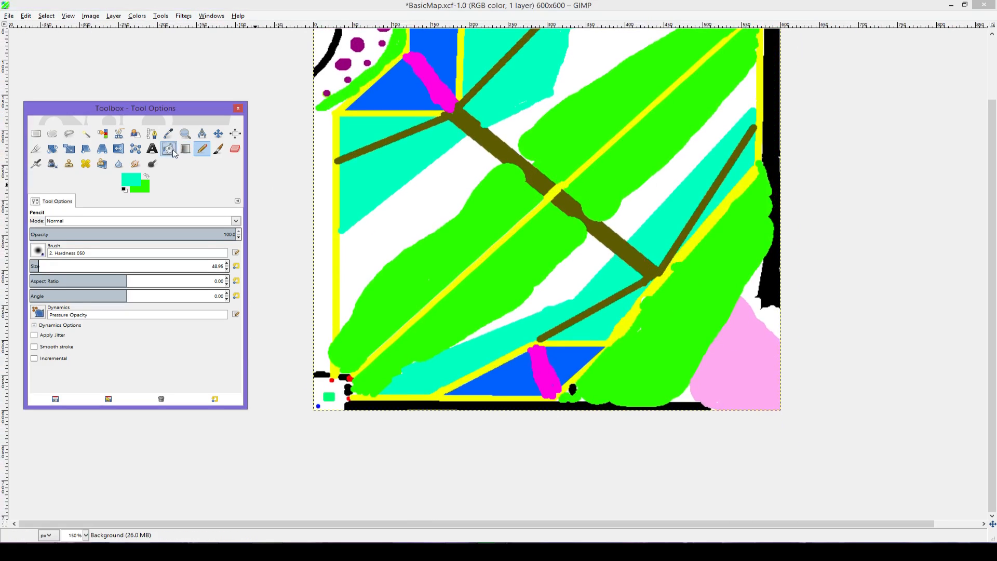
pyautogui.click(573, 277)
pyautogui.hotkey('ctrl', 'z')
pyautogui.keyDown('ctrl'); pyautogui.click(554, 219); pyautogui.keyUp('ctrl')
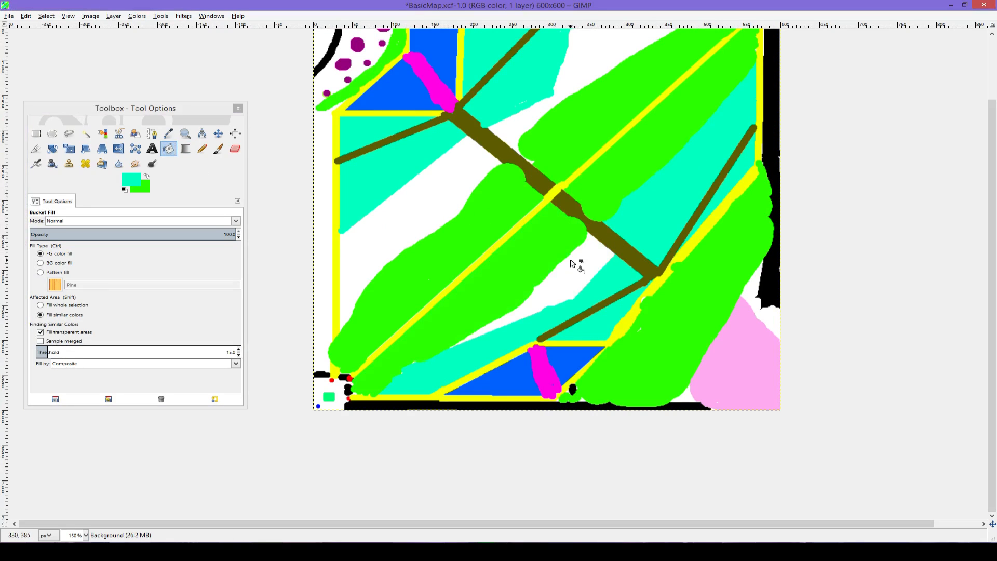
pyautogui.click(573, 265)
pyautogui.click(423, 196)
pyautogui.click(656, 40)
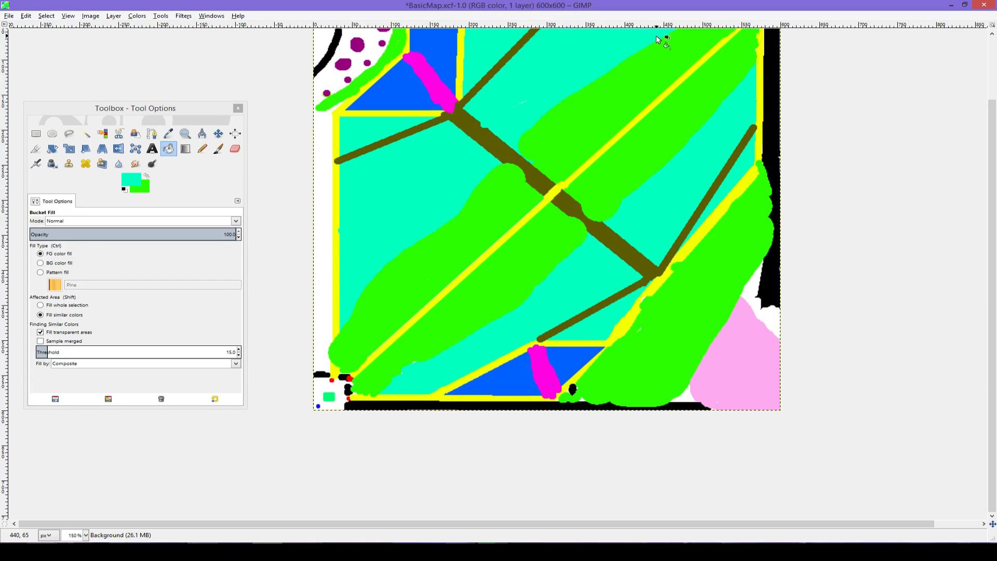
# Examine the whole map and its upper-left corner for areas that still need recoloring.
pyautogui.scroll(-2, 558, 115)
pyautogui.moveTo(422, 240); pyautogui.dragTo(471, 280)
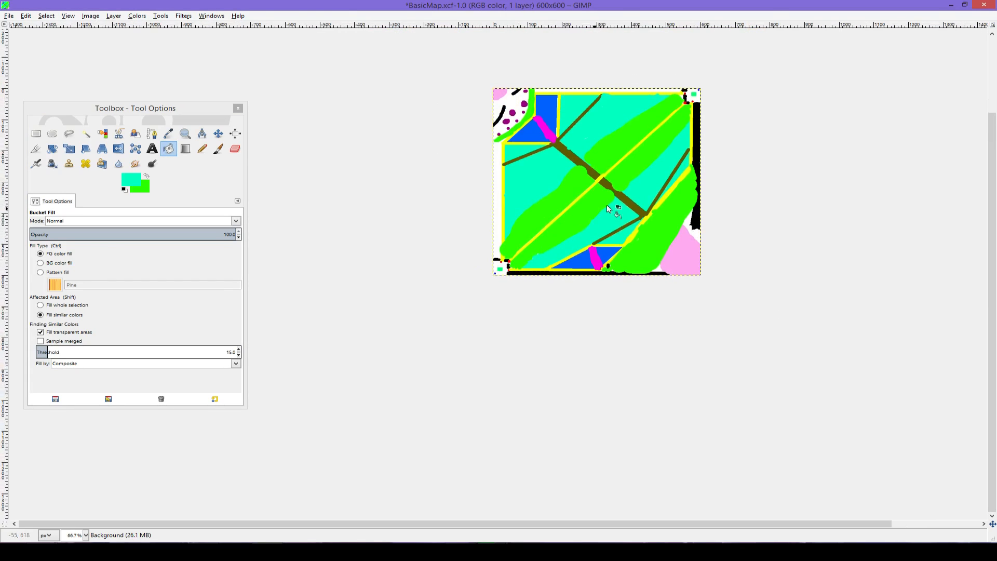
pyautogui.scroll(2, 607, 204)
pyautogui.moveTo(624, 208); pyautogui.dragTo(522, 244)
pyautogui.scroll(-1, 521, 229)
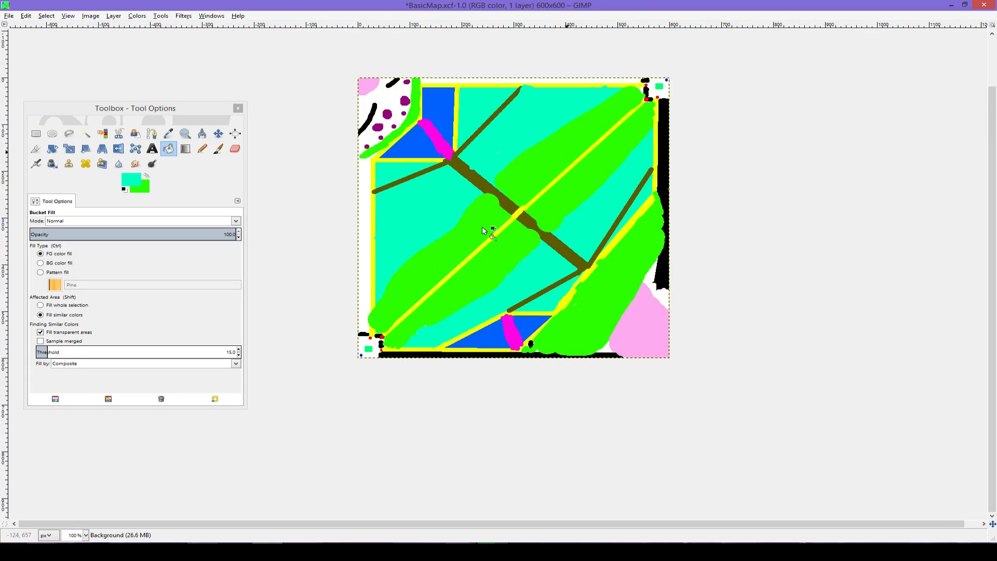
pyautogui.scroll(1, 617, 302)
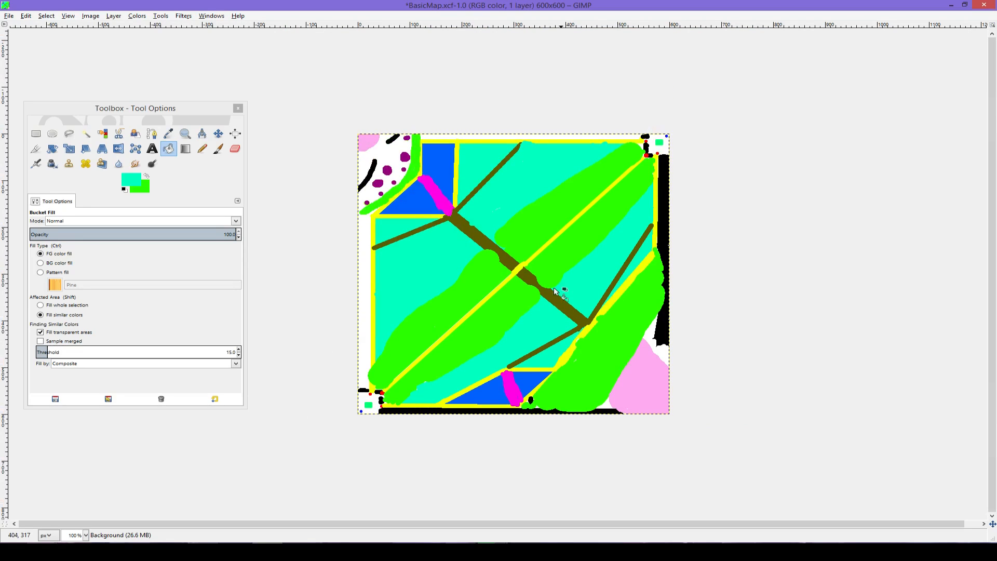
pyautogui.scroll(1, 312, 245)
pyautogui.moveTo(362, 172); pyautogui.dragTo(443, 173)
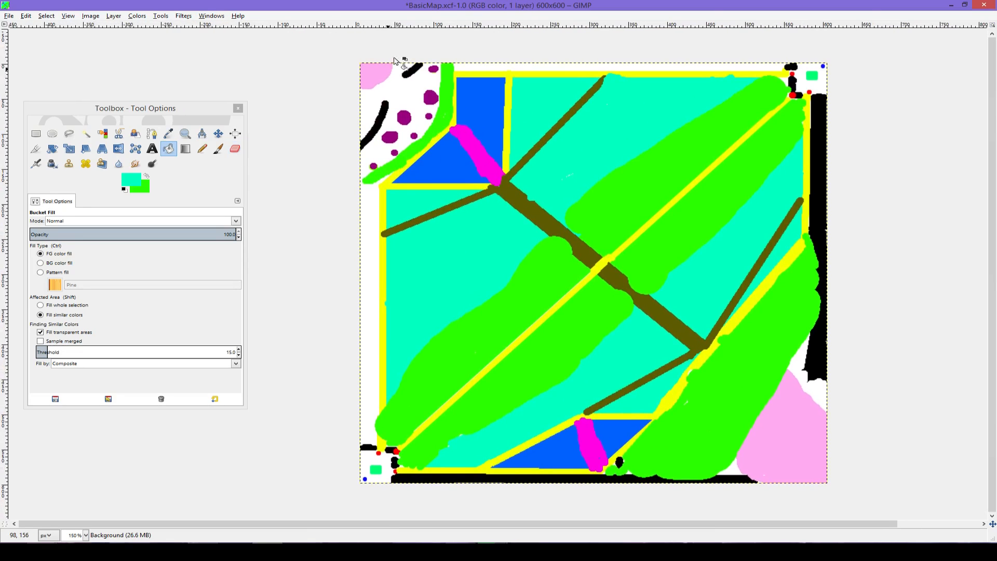
pyautogui.press('ctrl')
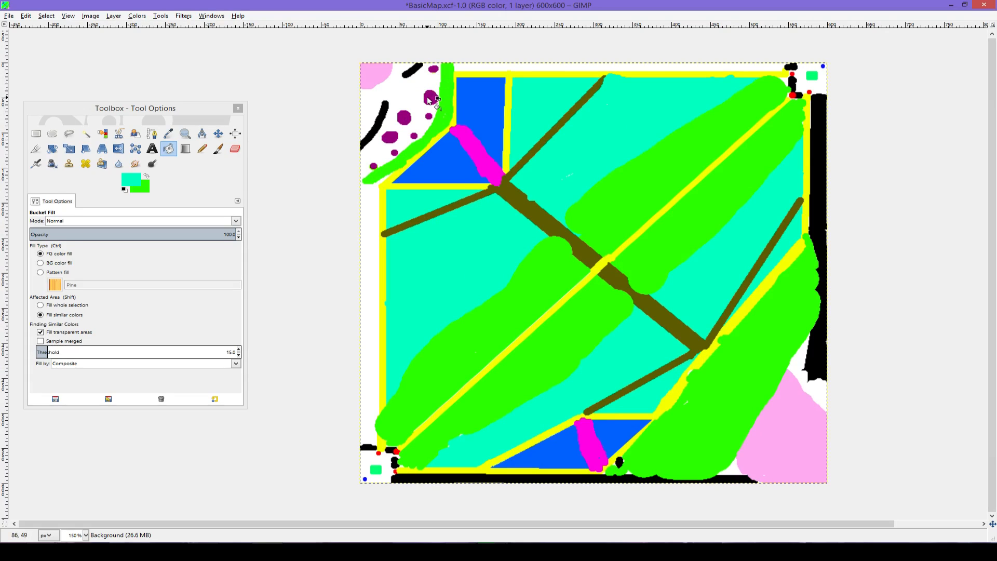
pyautogui.click(429, 100)
pyautogui.hotkey('ctrl', 'z')
pyautogui.hotkey('ctrl', 'z')
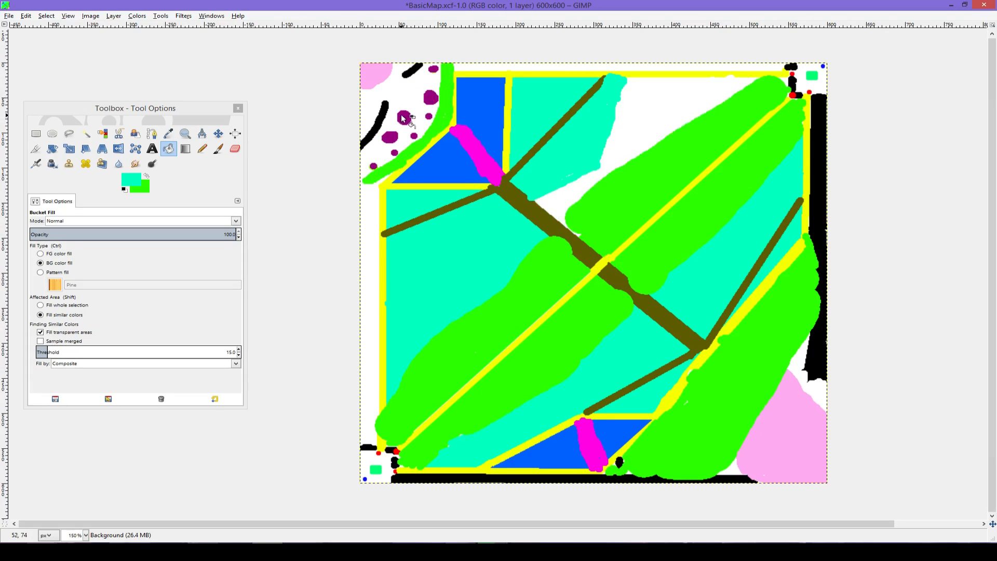
pyautogui.hotkey('ctrl', 'y')
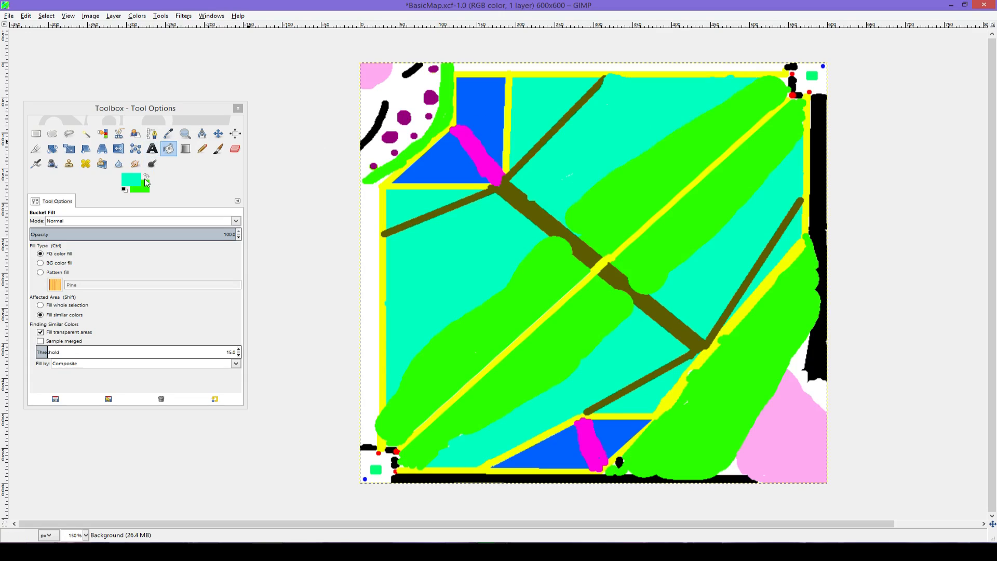
# Paint white over the purple dots in the upper-left corner with the pencil and set its size to 10.
pyautogui.click(202, 148)
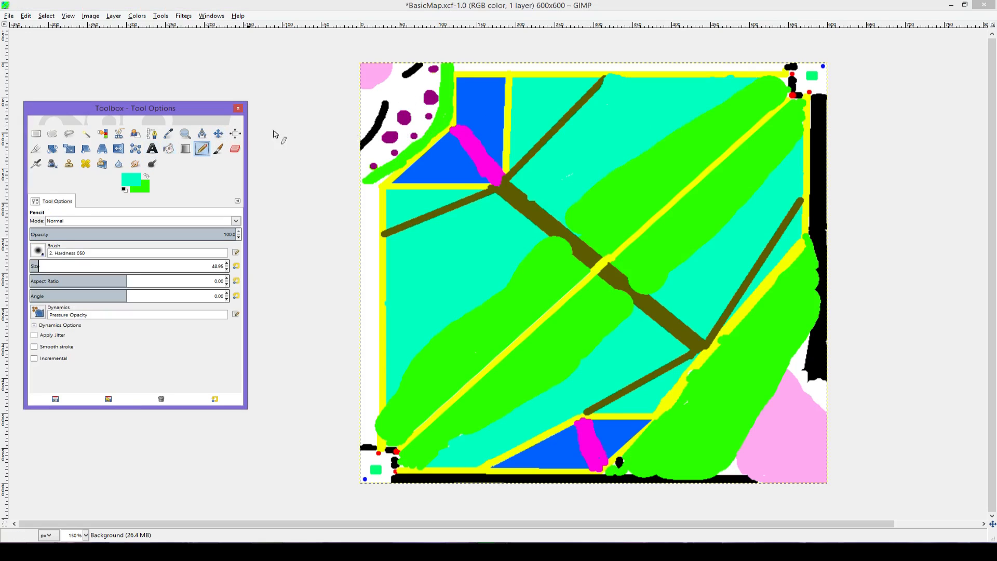
pyautogui.keyDown('ctrl'); pyautogui.click(406, 103); pyautogui.keyUp('ctrl')
pyautogui.moveTo(406, 103)
pyautogui.mouseDown()
pyautogui.moveTo(401, 132)
pyautogui.moveTo(379, 156)
pyautogui.mouseUp()
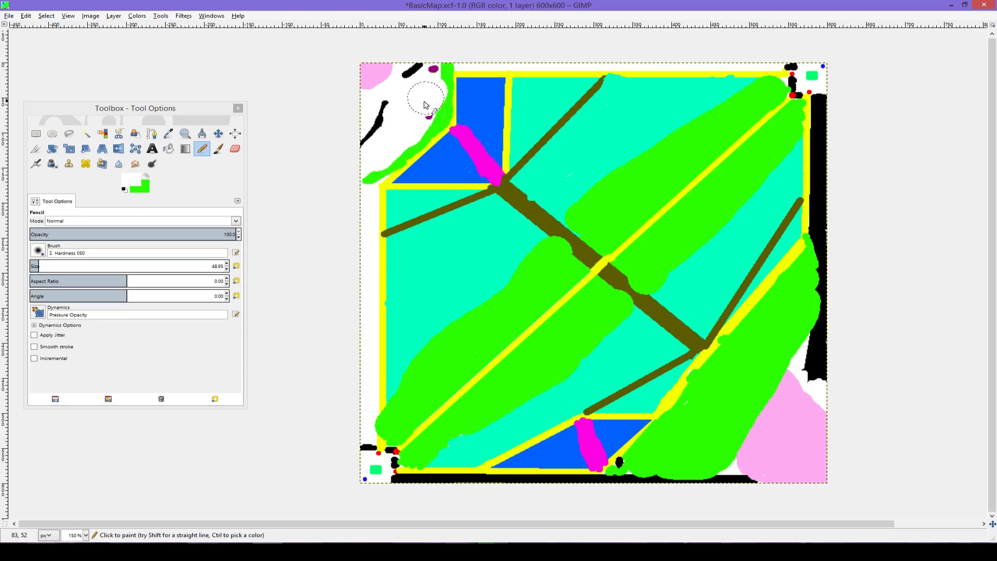
pyautogui.moveTo(425, 105); pyautogui.dragTo(420, 111)
pyautogui.moveTo(436, 53); pyautogui.dragTo(435, 56)
pyautogui.keyDown('ctrl'); pyautogui.click(419, 63); pyautogui.keyUp('ctrl')
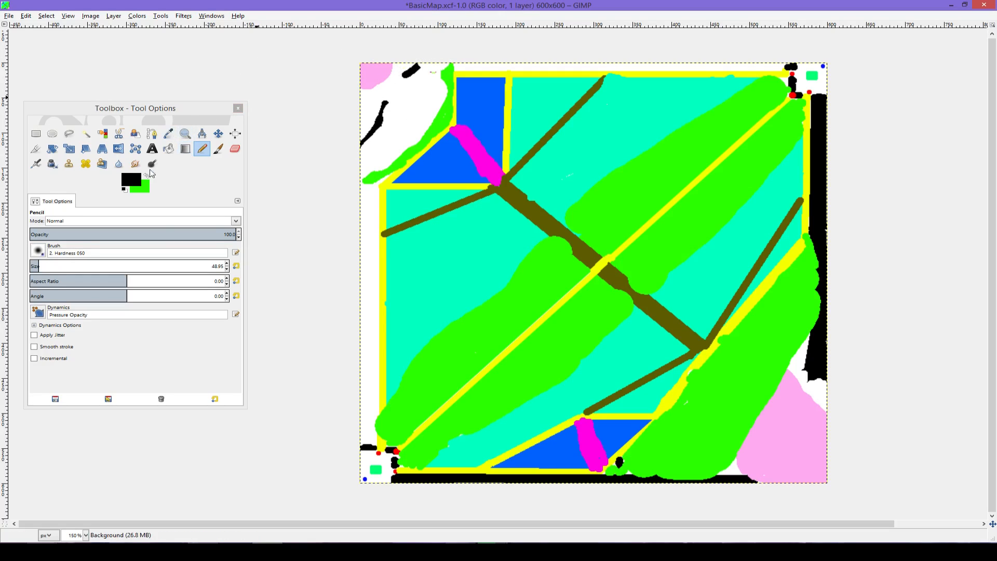
pyautogui.click(217, 266)
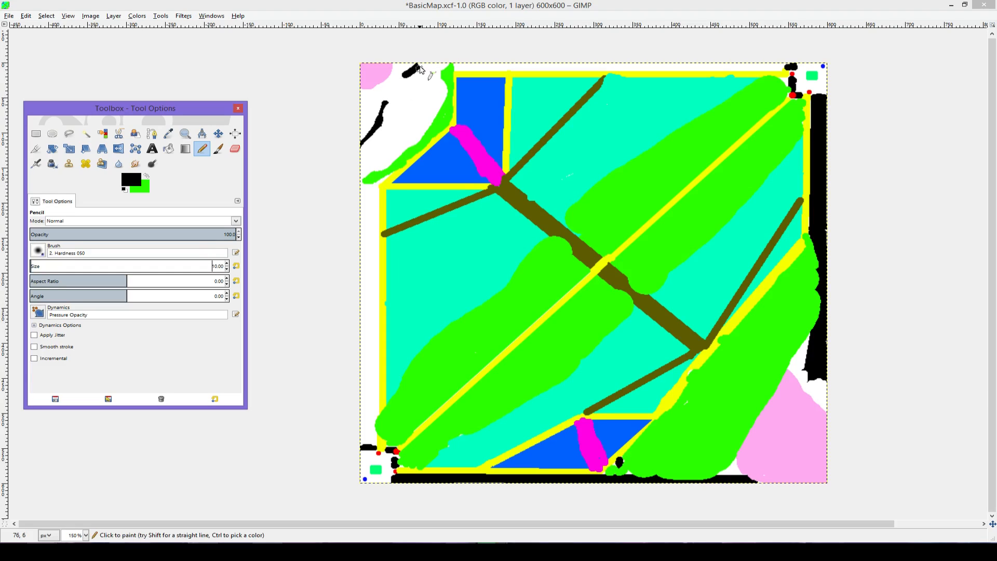
pyautogui.click(420, 65)
# Pick green and thicken the inner edge of the upper-left corner's green border.
pyautogui.keyDown('ctrl'); pyautogui.click(451, 68); pyautogui.keyUp('ctrl')
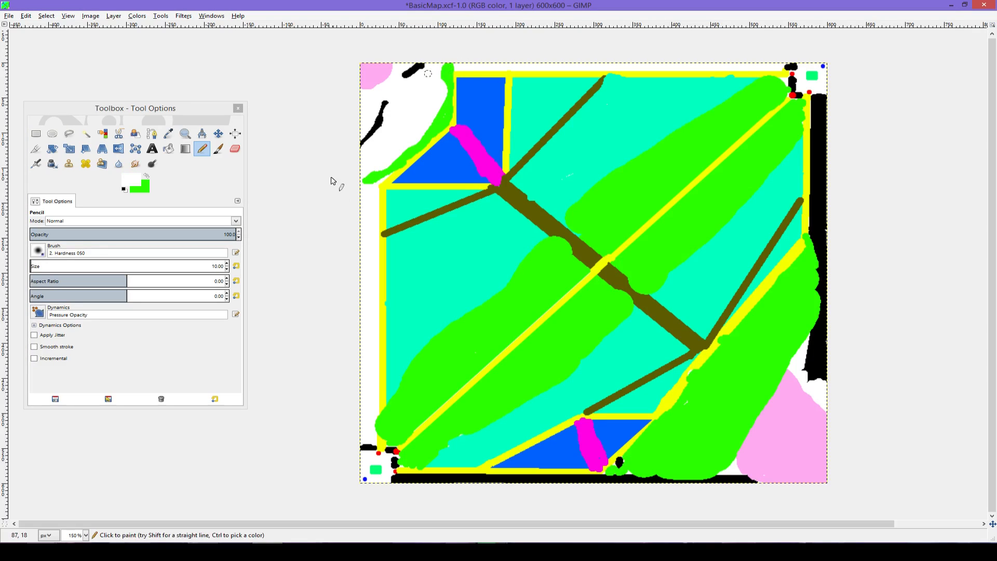
pyautogui.moveTo(401, 160); pyautogui.dragTo(362, 180)
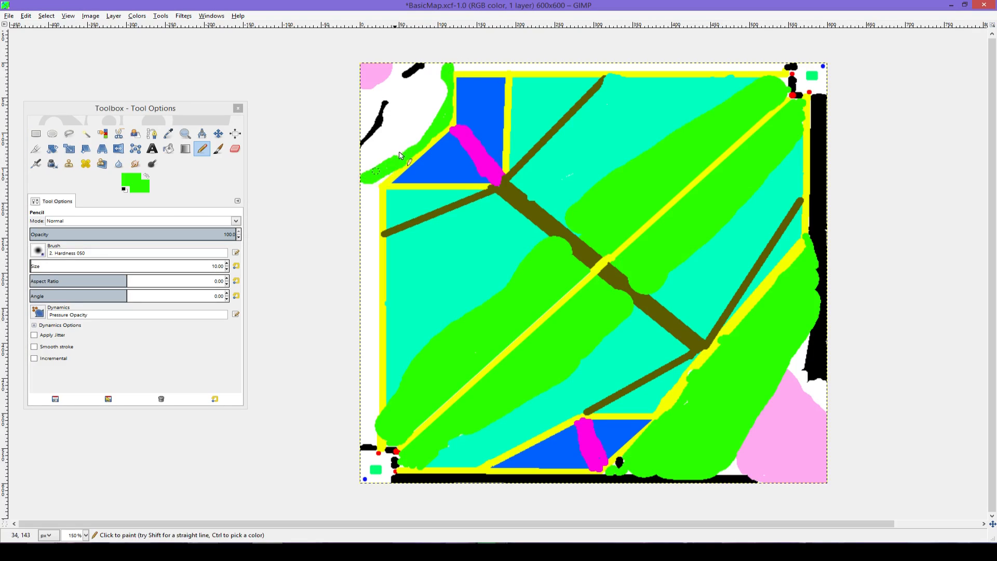
pyautogui.moveTo(399, 154); pyautogui.dragTo(439, 101)
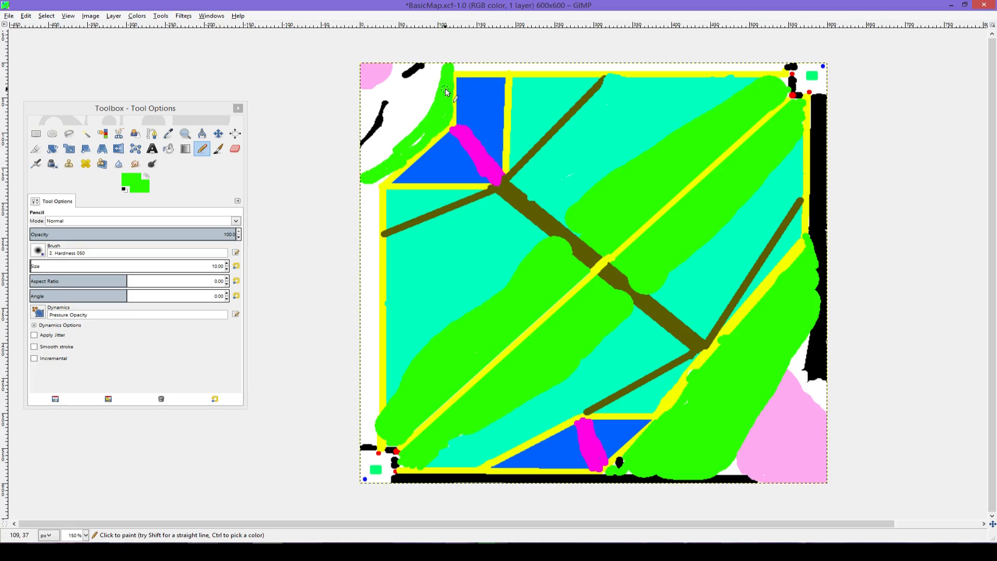
# Bucket-fill the upper-left green border with white and paint over the corner's black paths in white with the pencil.
pyautogui.keyDown('ctrl'); pyautogui.click(416, 129); pyautogui.keyUp('ctrl')
pyautogui.hotkey('shift', 'b')
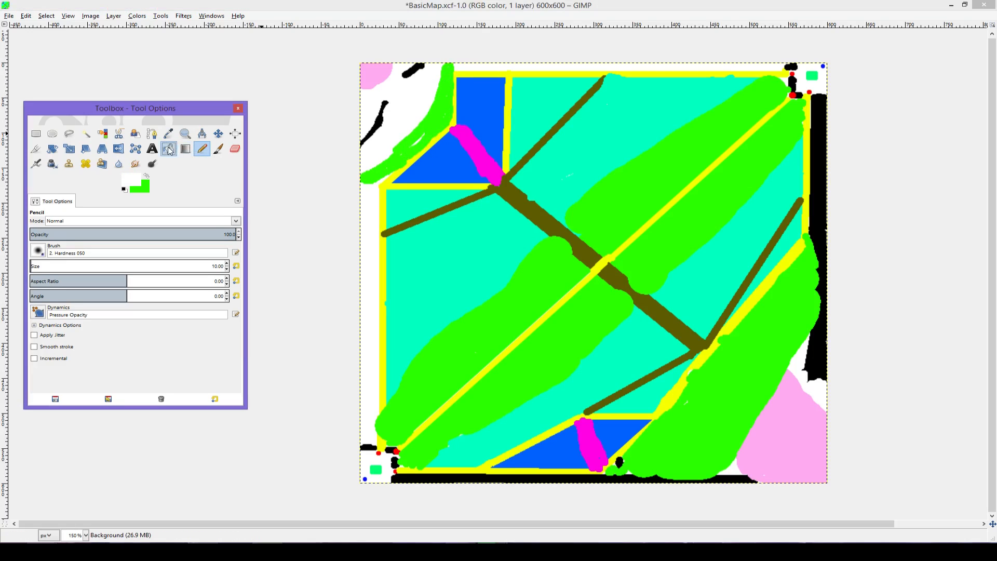
pyautogui.click(416, 130)
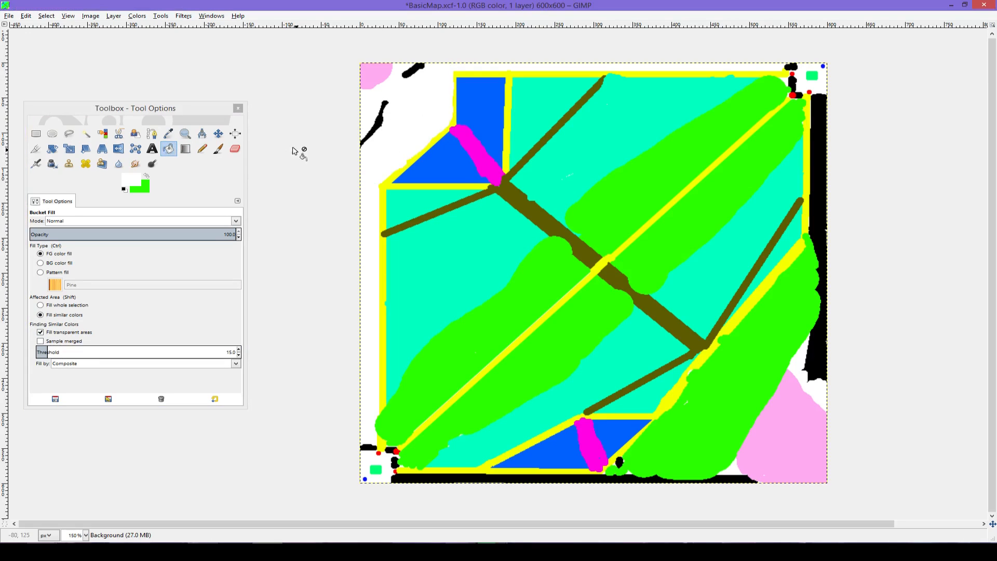
pyautogui.click(202, 149)
pyautogui.moveTo(418, 124)
pyautogui.mouseDown()
pyautogui.moveTo(476, 111)
pyautogui.moveTo(449, 78)
pyautogui.moveTo(432, 83)
pyautogui.moveTo(409, 126)
pyautogui.moveTo(467, 59)
pyautogui.moveTo(378, 129)
pyautogui.moveTo(480, 46)
pyautogui.moveTo(460, 46)
pyautogui.moveTo(481, 48)
pyautogui.moveTo(391, 98)
pyautogui.moveTo(468, 51)
pyautogui.moveTo(412, 100)
pyautogui.moveTo(477, 59)
pyautogui.moveTo(399, 115)
pyautogui.mouseUp()
# Pick light pink, enlarge the upper-left corner's pink area into a large triangle and cover its leftover white specks.
pyautogui.keyDown('ctrl'); pyautogui.click(437, 54); pyautogui.keyUp('ctrl')
pyautogui.click(168, 149)
pyautogui.click(439, 67)
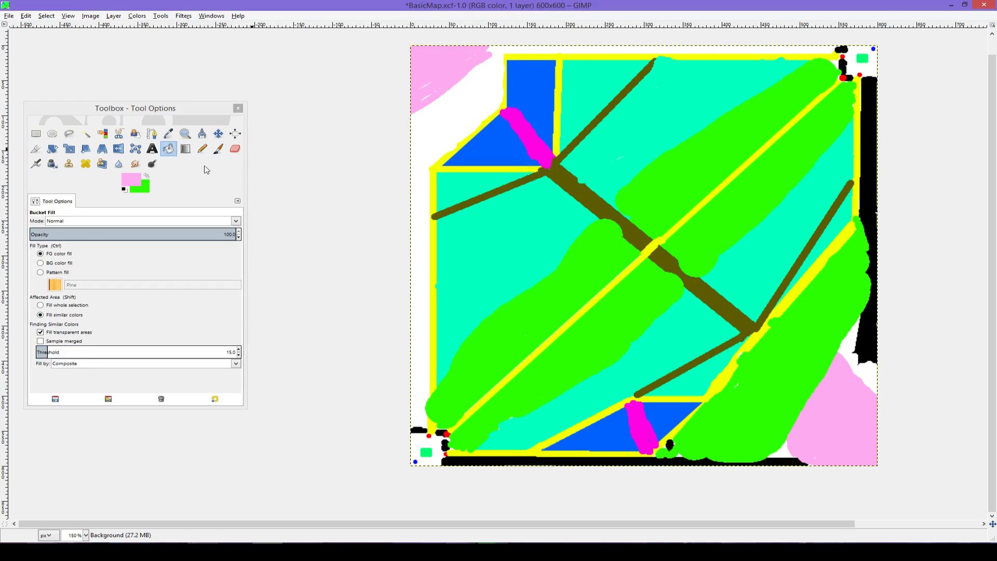
pyautogui.click(203, 149)
pyautogui.click(424, 83)
pyautogui.click(206, 147)
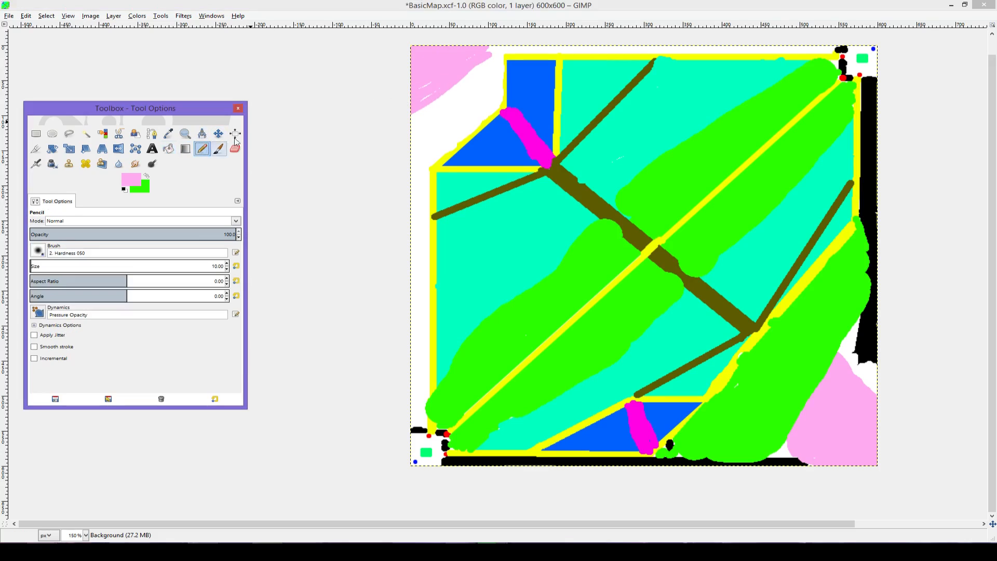
pyautogui.moveTo(439, 74); pyautogui.dragTo(429, 86)
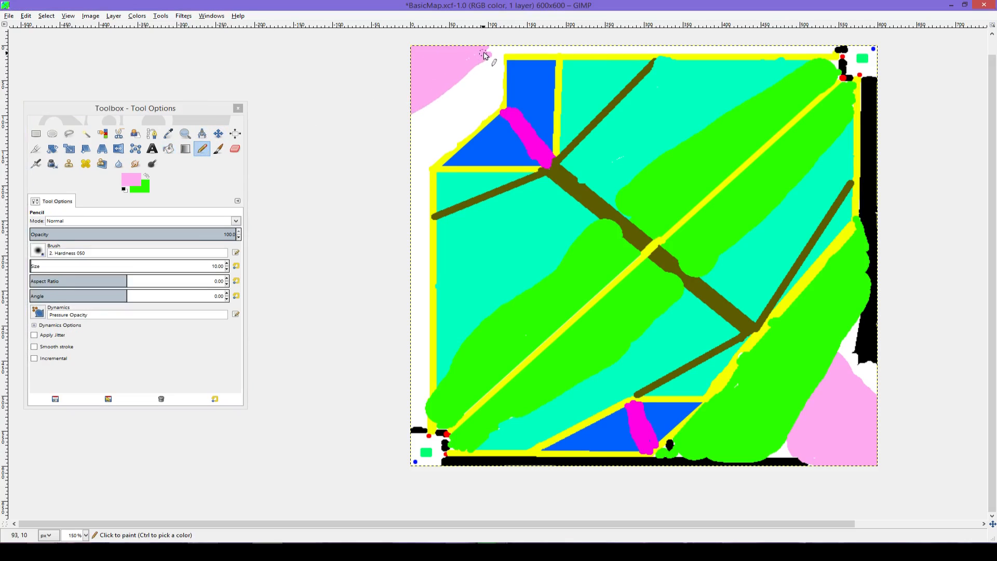
# Smooth the upper-left pink triangle's edge and paint white along the inner edge of the lower-right pink area.
pyautogui.moveTo(484, 55); pyautogui.dragTo(472, 60)
pyautogui.moveTo(376, 156); pyautogui.dragTo(252, 101)
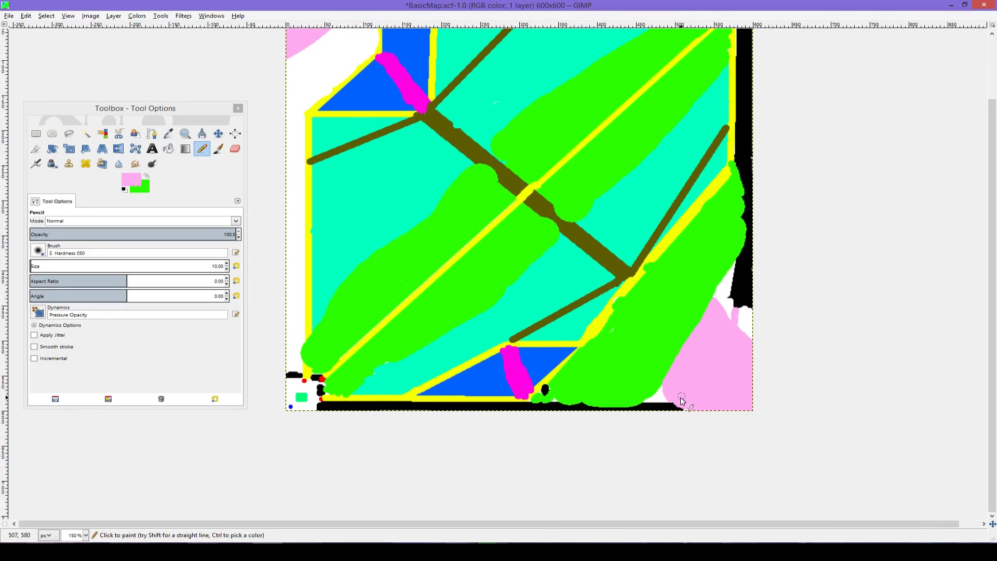
pyautogui.keyDown('ctrl'); pyautogui.click(724, 303); pyautogui.keyUp('ctrl')
pyautogui.moveTo(724, 302)
pyautogui.mouseDown()
pyautogui.moveTo(709, 364)
pyautogui.moveTo(672, 405)
pyautogui.moveTo(726, 308)
pyautogui.moveTo(696, 365)
pyautogui.moveTo(668, 387)
pyautogui.moveTo(710, 298)
pyautogui.moveTo(672, 390)
pyautogui.moveTo(693, 390)
pyautogui.moveTo(726, 333)
pyautogui.moveTo(681, 392)
pyautogui.mouseUp()
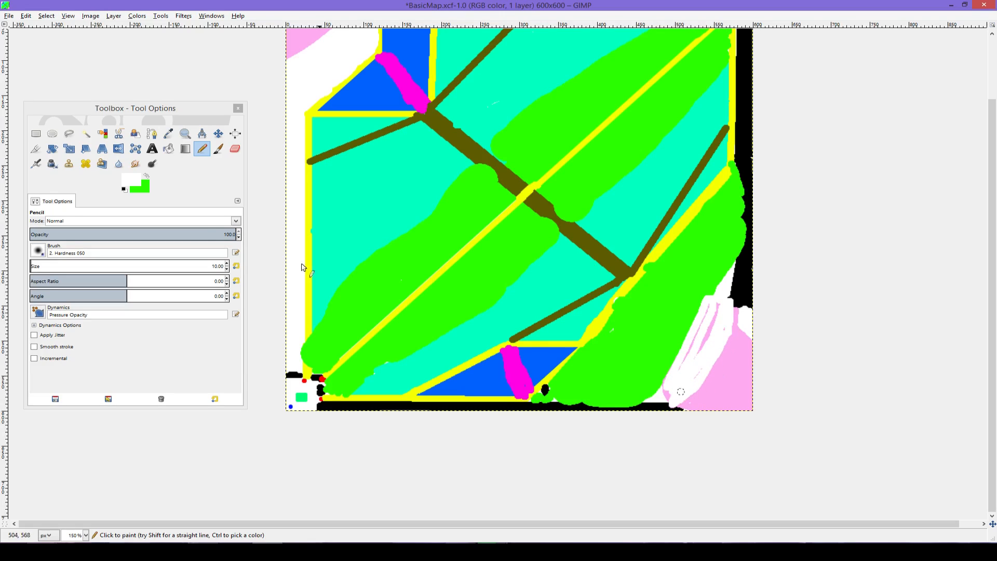
# Bucket-fill the leftover pink strips beside the lower-right green band with white.
pyautogui.click(169, 148)
pyautogui.click(695, 349)
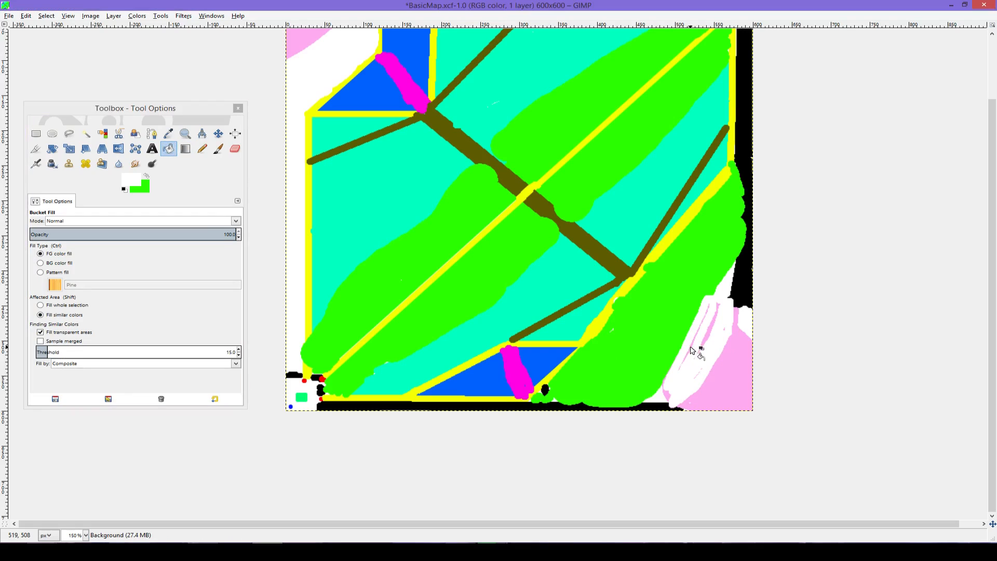
pyautogui.click(692, 346)
pyautogui.click(707, 333)
pyautogui.click(668, 398)
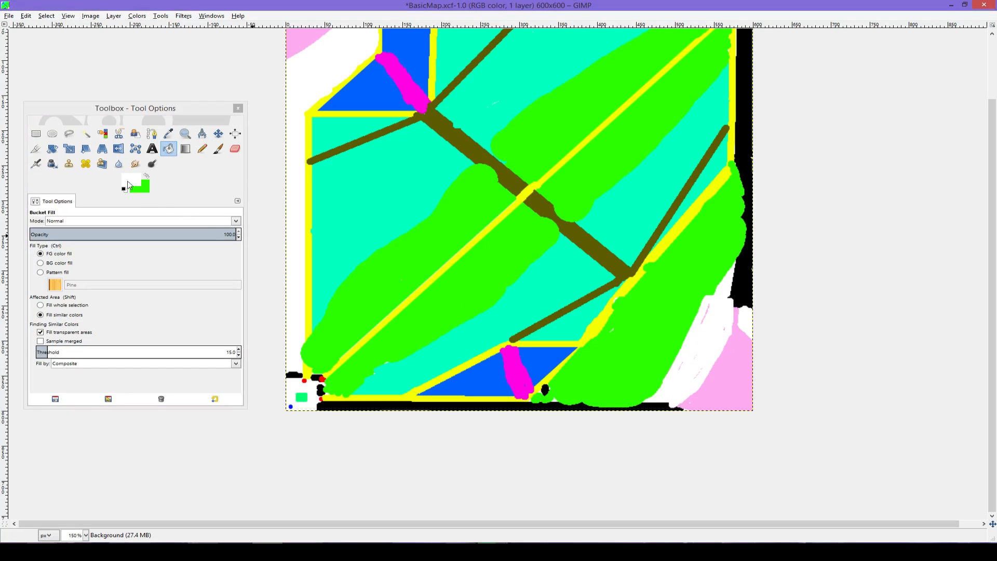
# Cover the remaining pink specks in white with the pencil and repaint the lower-right pink triangle's diagonal edge in light pink.
pyautogui.click(202, 148)
pyautogui.moveTo(710, 315); pyautogui.dragTo(701, 326)
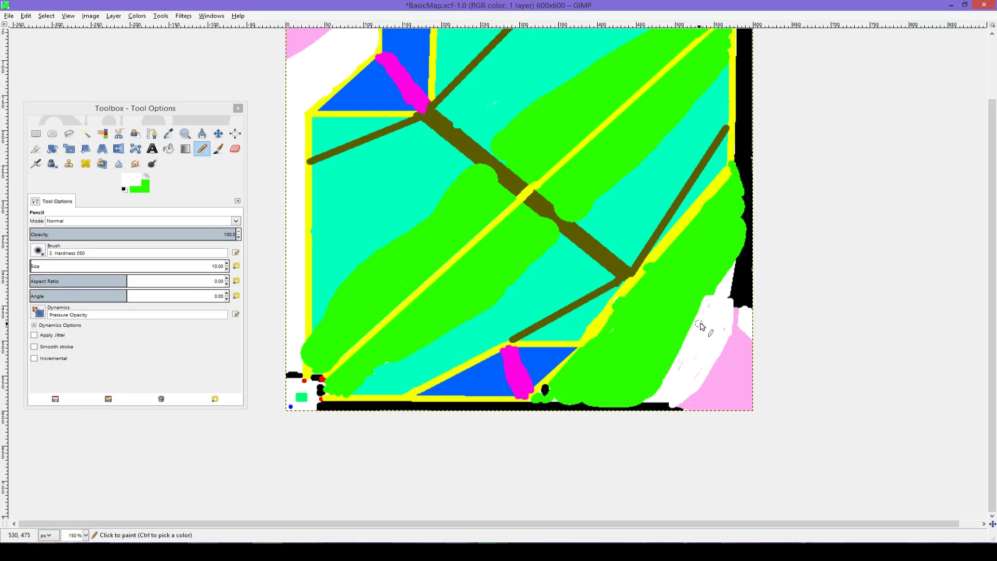
pyautogui.moveTo(682, 363); pyautogui.dragTo(677, 370)
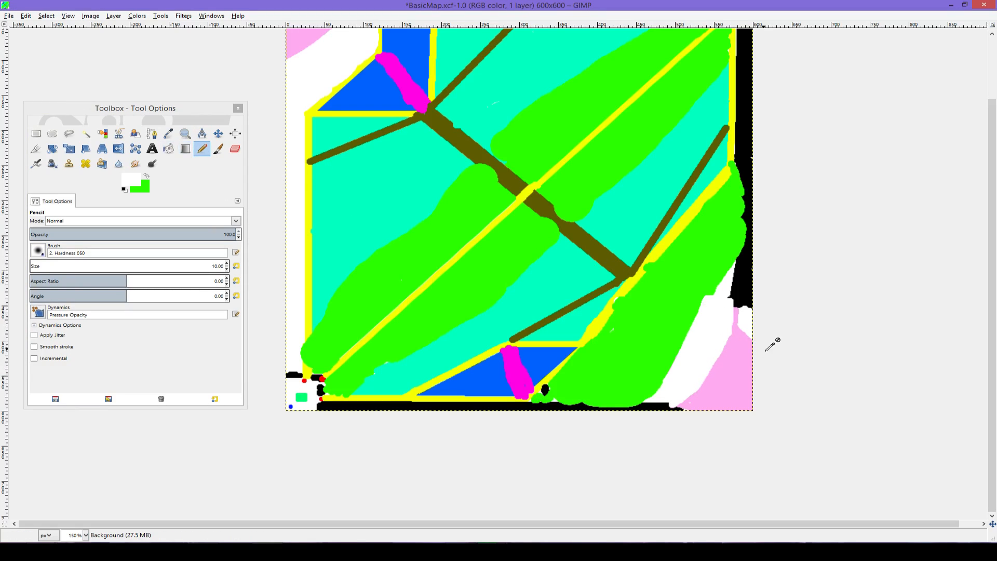
pyautogui.keyDown('ctrl'); pyautogui.click(749, 331); pyautogui.keyUp('ctrl')
pyautogui.moveTo(753, 334)
pyautogui.mouseDown()
pyautogui.moveTo(743, 316)
pyautogui.moveTo(739, 331)
pyautogui.moveTo(756, 333)
pyautogui.moveTo(736, 302)
pyautogui.moveTo(723, 350)
pyautogui.moveTo(669, 409)
pyautogui.mouseUp()
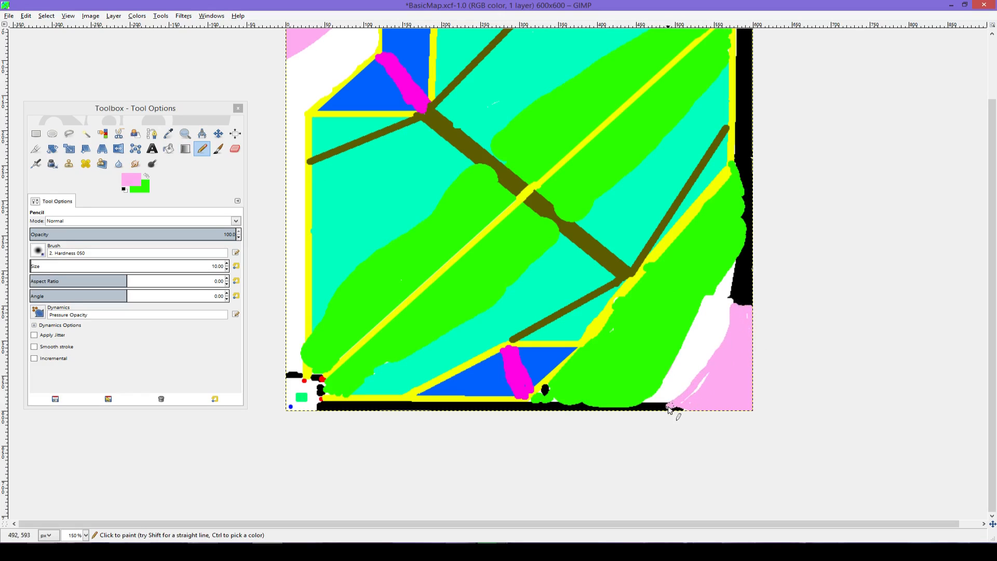
# Pick black and draw a straight line along the map's left edge from the lower-left corner up to the pink triangle.
pyautogui.moveTo(596, 240)
pyautogui.mouseDown()
pyautogui.moveTo(645, 320)
pyautogui.moveTo(538, 250)
pyautogui.moveTo(567, 292)
pyautogui.mouseUp()
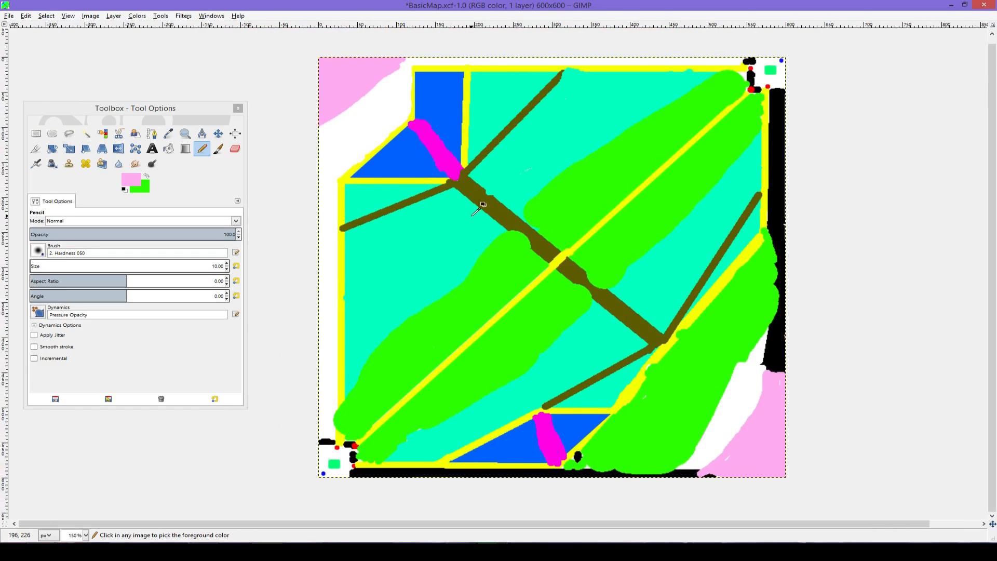
pyautogui.scroll(-2, 474, 203)
pyautogui.moveTo(478, 232); pyautogui.dragTo(456, 199)
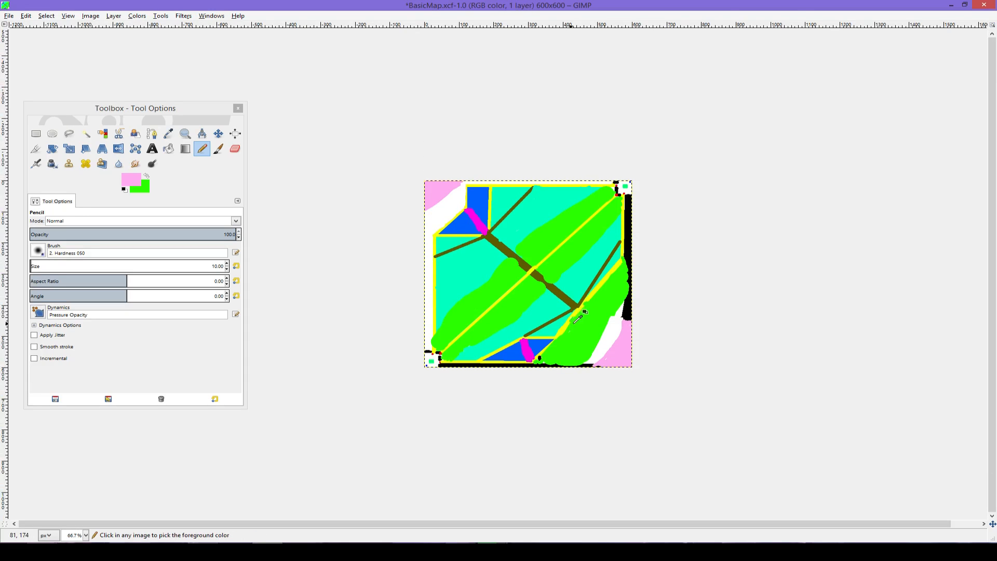
pyautogui.scroll(2, 529, 203)
pyautogui.moveTo(625, 309); pyautogui.dragTo(627, 237)
pyautogui.keyDown('ctrl'); pyautogui.click(431, 409); pyautogui.keyUp('ctrl')
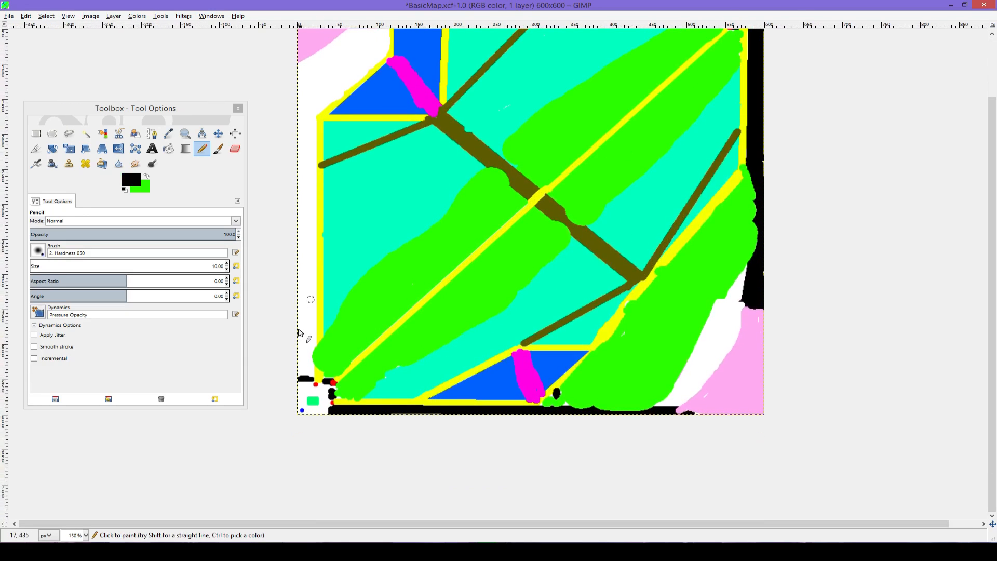
pyautogui.moveTo(309, 379); pyautogui.dragTo(298, 378)
pyautogui.keyDown('shift'); pyautogui.click(301, 69); pyautogui.keyUp('shift')
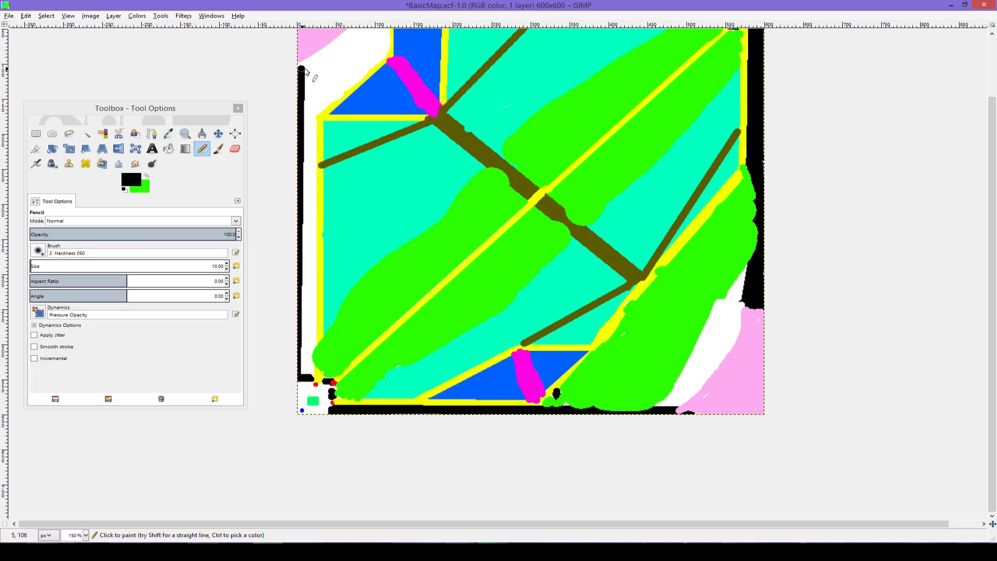
# Widen the black line on the map's left edge into a solid band reaching the yellow border.
pyautogui.moveTo(302, 69); pyautogui.dragTo(311, 68)
pyautogui.keyDown('shift'); pyautogui.click(306, 373); pyautogui.keyUp('shift')
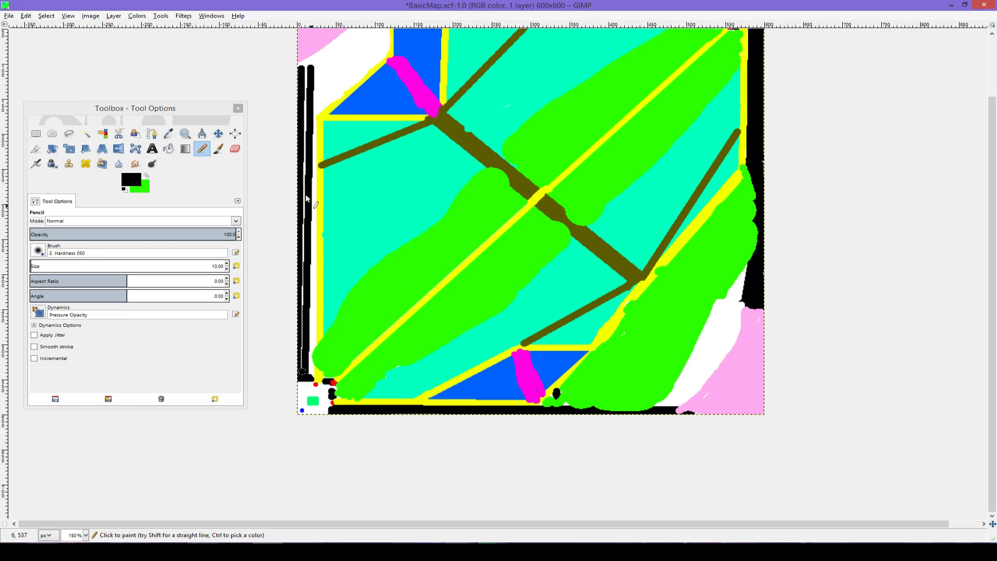
pyautogui.keyDown('shift'); pyautogui.click(305, 66); pyautogui.keyUp('shift')
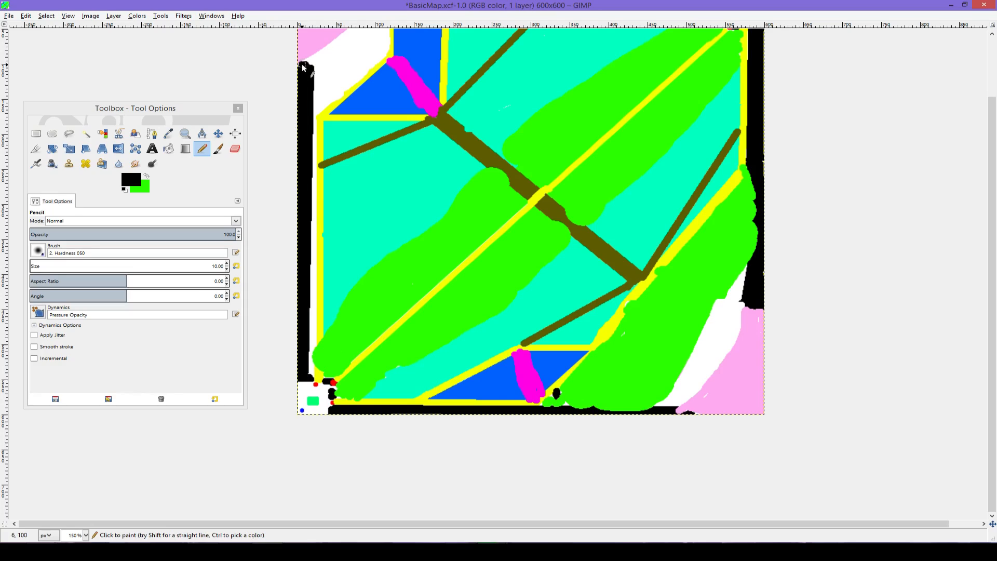
pyautogui.scroll(-1, 393, 153)
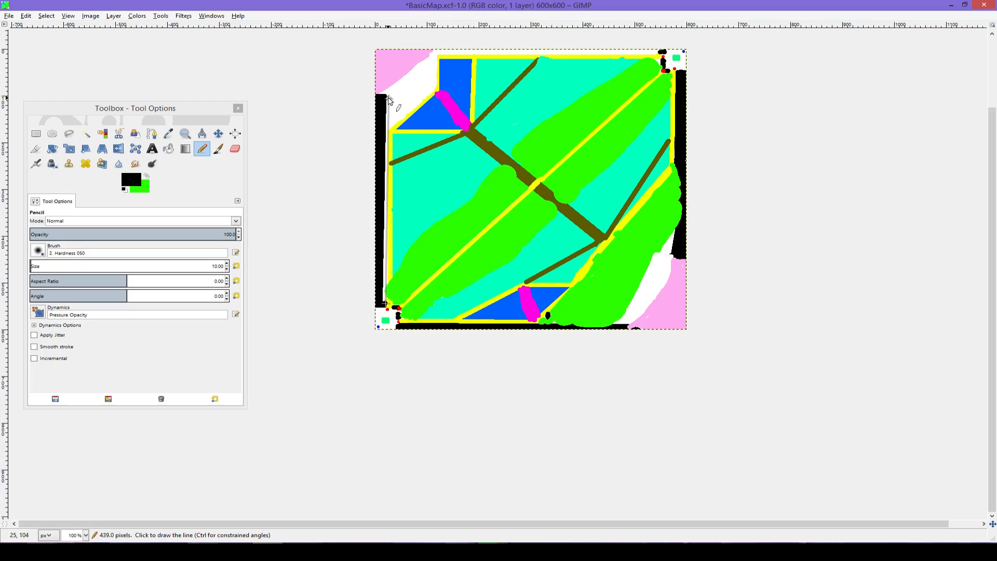
pyautogui.keyDown('shift'); pyautogui.click(386, 97); pyautogui.keyUp('shift')
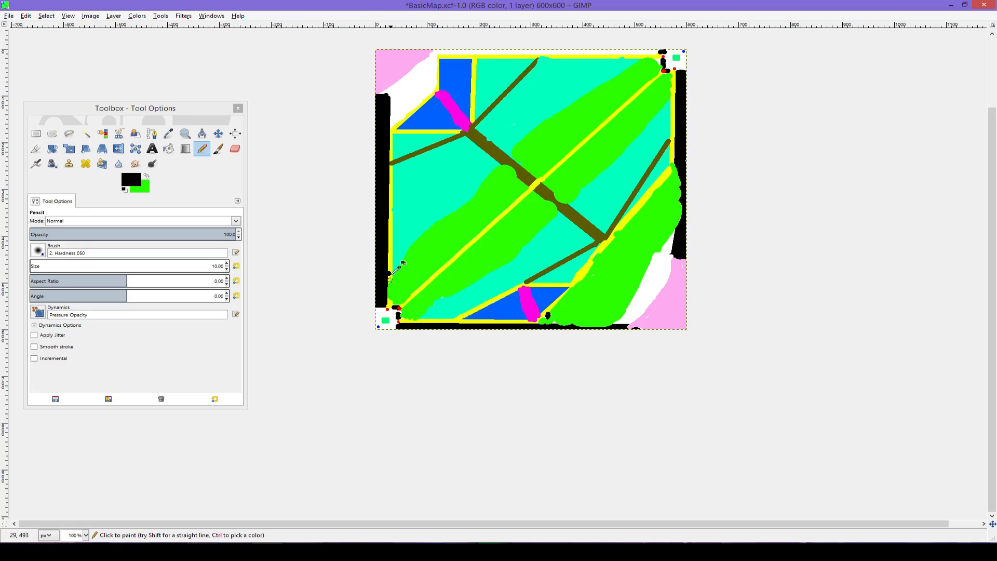
# Repaint the lower end of the left yellow border in yellow and paint the left black band's upper end white.
pyautogui.keyDown('ctrl'); pyautogui.click(389, 276); pyautogui.keyUp('ctrl')
pyautogui.moveTo(513, 211); pyautogui.dragTo(517, 226)
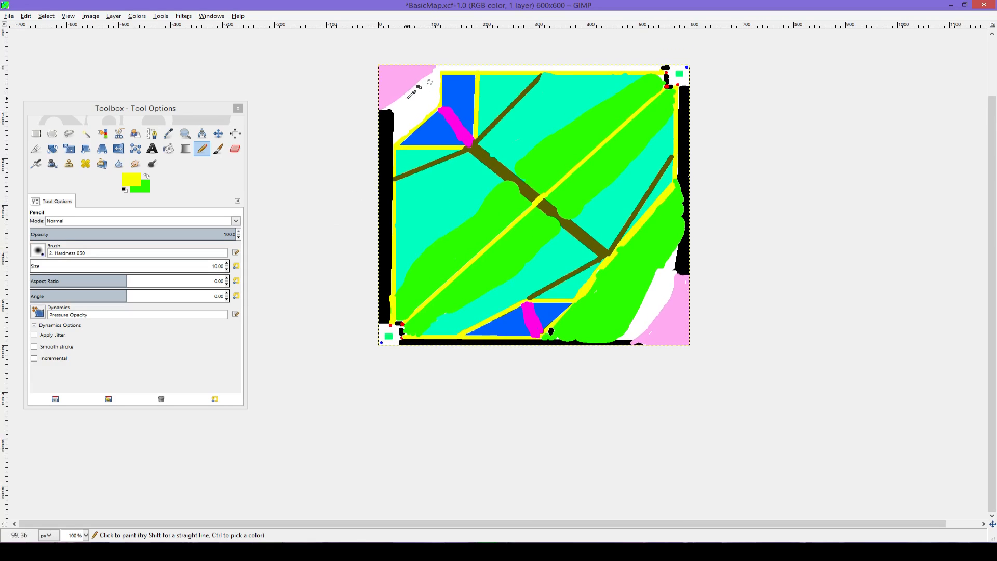
pyautogui.keyDown('ctrl'); pyautogui.click(410, 95); pyautogui.keyUp('ctrl')
pyautogui.moveTo(385, 113); pyautogui.dragTo(387, 132)
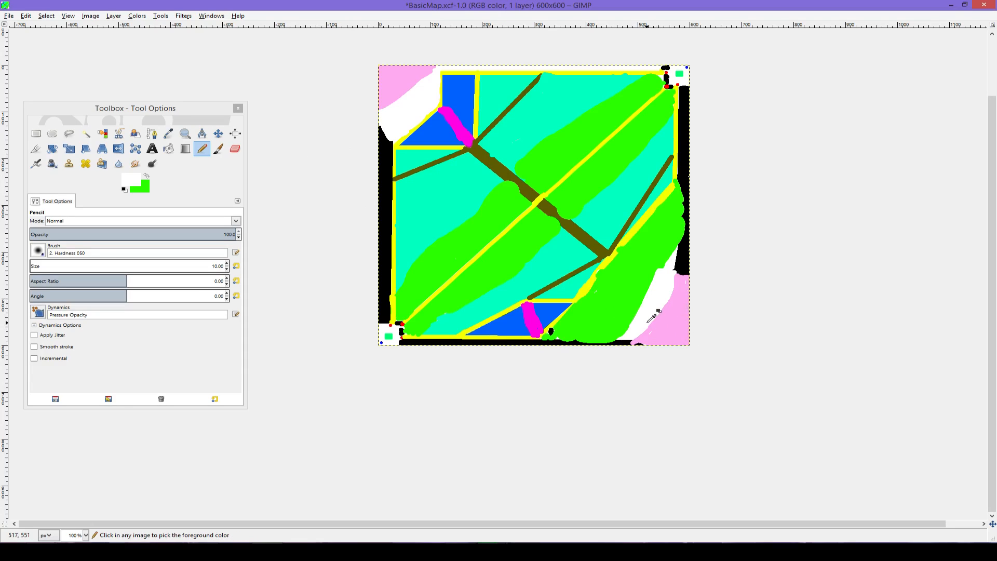
# Pick black, clean up the end of the map's bottom black band and draw a black line along the map's top edge.
pyautogui.keyDown('ctrl'); pyautogui.click(630, 343); pyautogui.keyUp('ctrl')
pyautogui.moveTo(630, 343); pyautogui.dragTo(634, 342)
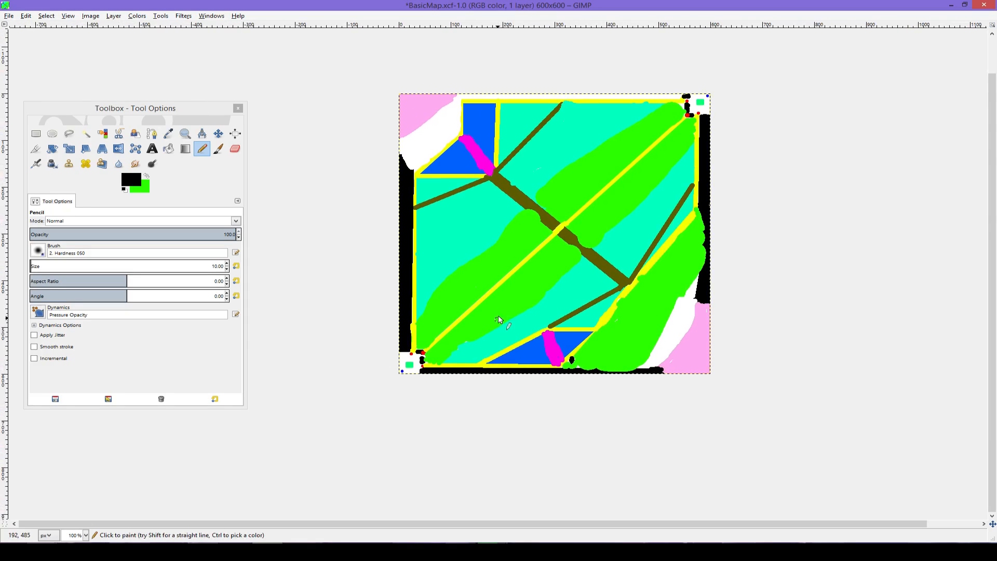
pyautogui.keyDown('ctrl'); pyautogui.scroll(1, 489, 145); pyautogui.keyUp('ctrl')
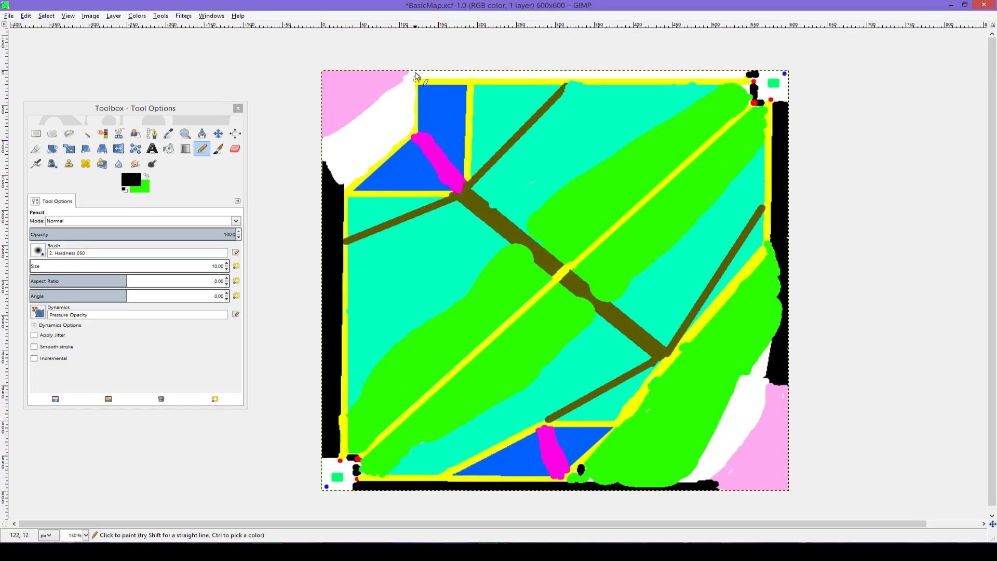
pyautogui.keyDown('shift'); pyautogui.click(751, 75); pyautogui.keyUp('shift')
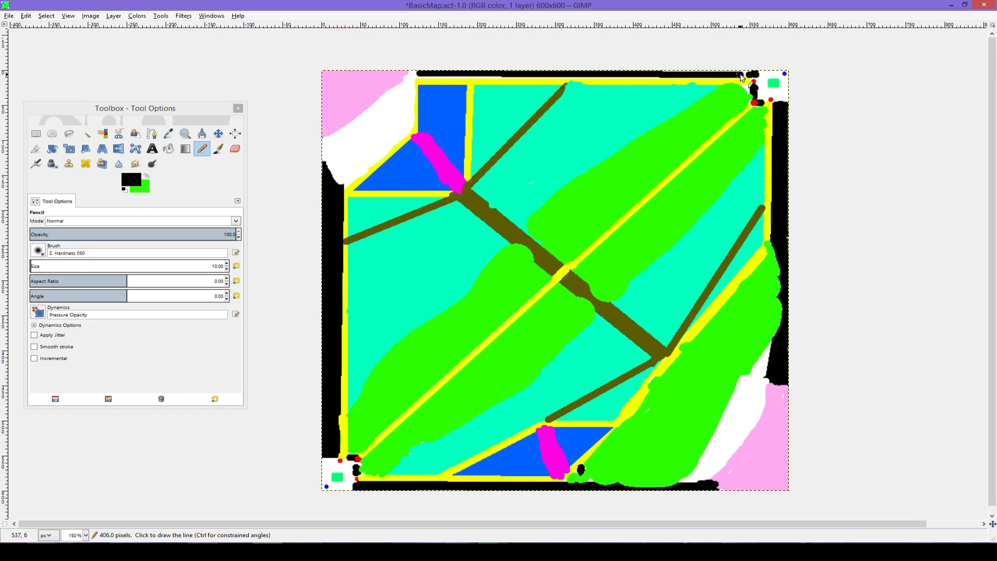
pyautogui.moveTo(423, 81); pyautogui.dragTo(698, 76)
# Pick light pink and touch up the white gaps at the edge of the lower-right pink corner.
pyautogui.scroll(-3, 445, 147)
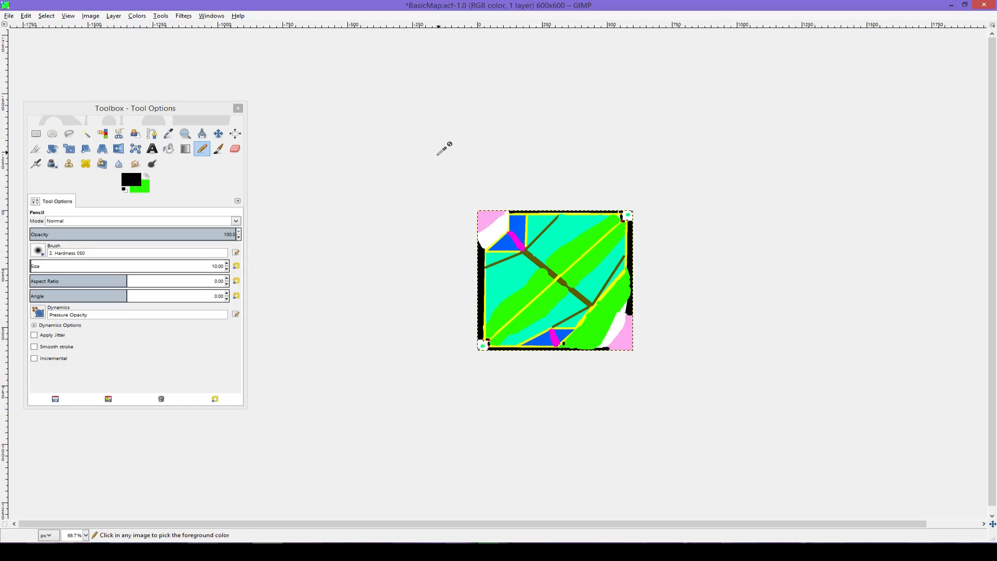
pyautogui.scroll(2, 469, 172)
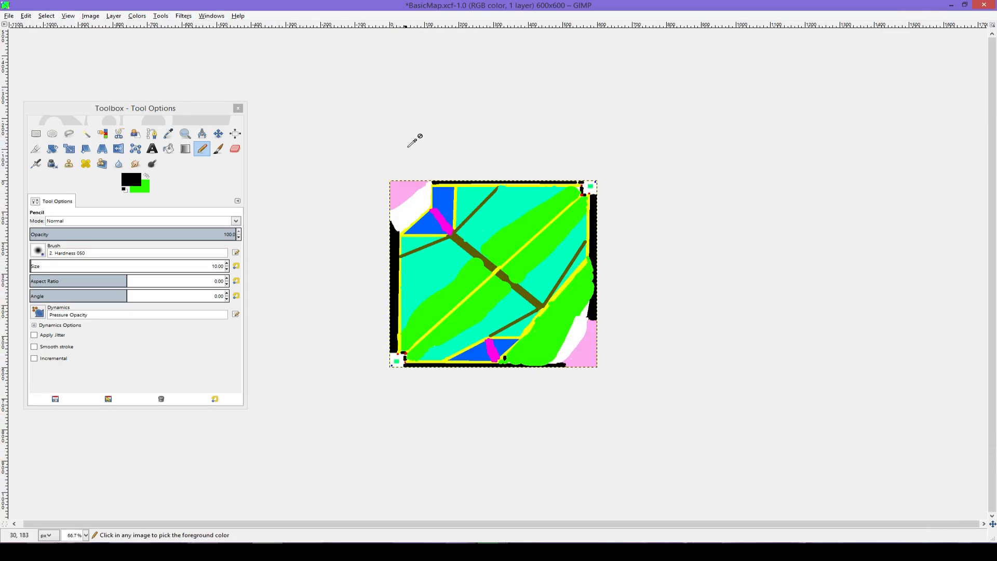
pyautogui.scroll(2, 514, 208)
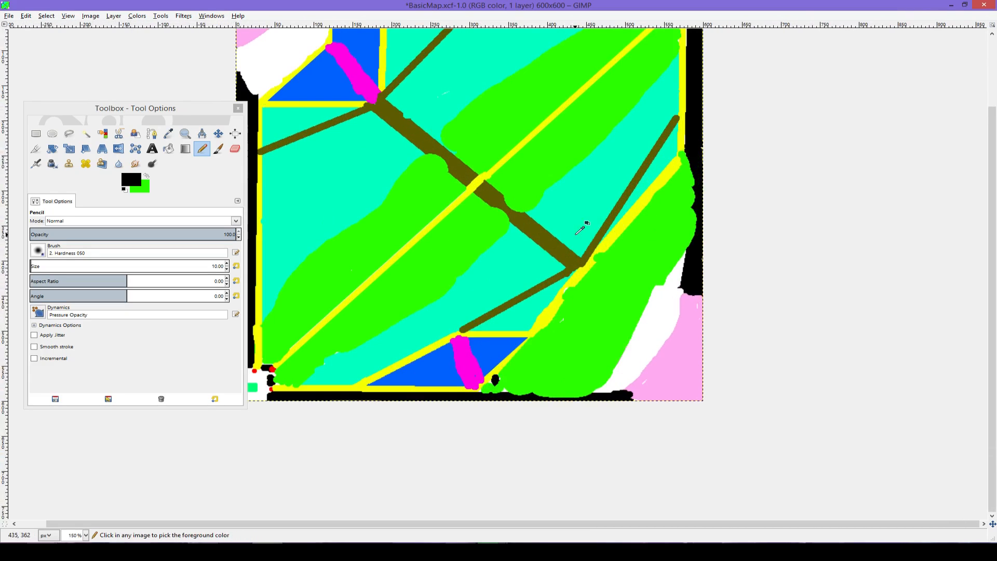
pyautogui.keyDown('ctrl'); pyautogui.click(713, 254); pyautogui.keyUp('ctrl')
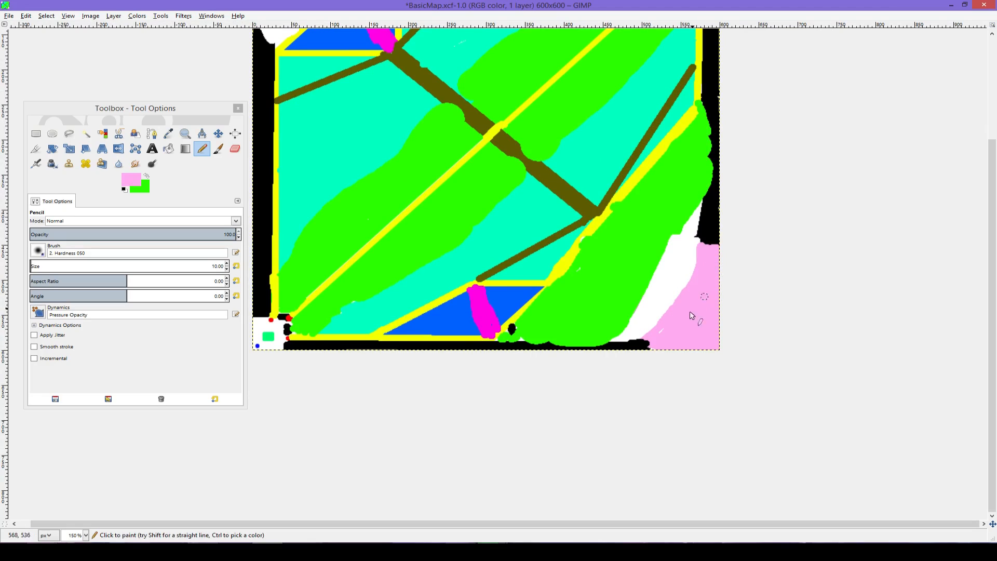
# Pick white and trim the outer edge of the lower-right green band to a straight diagonal line.
pyautogui.scroll(-1, 581, 207)
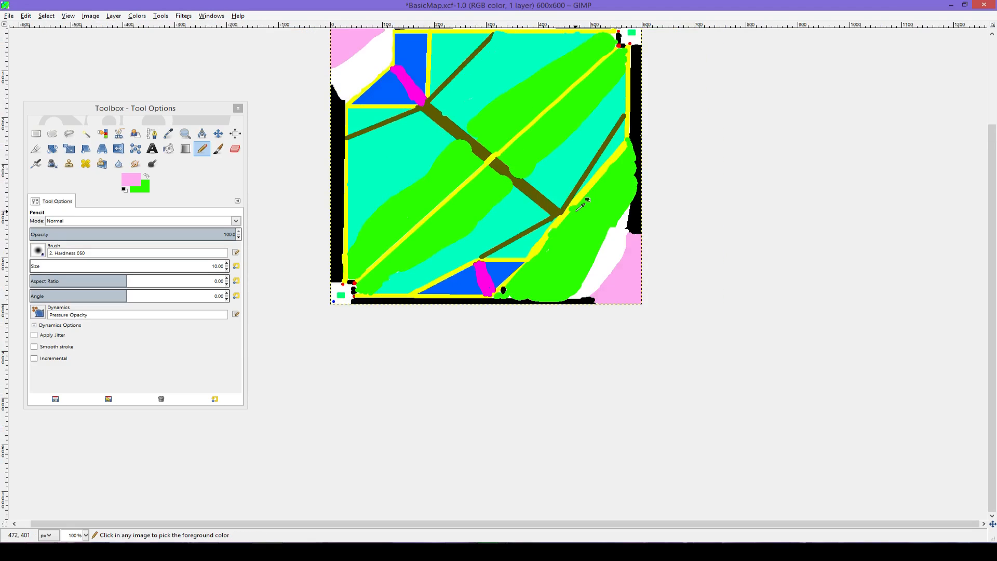
pyautogui.keyDown('ctrl'); pyautogui.click(620, 223); pyautogui.keyUp('ctrl')
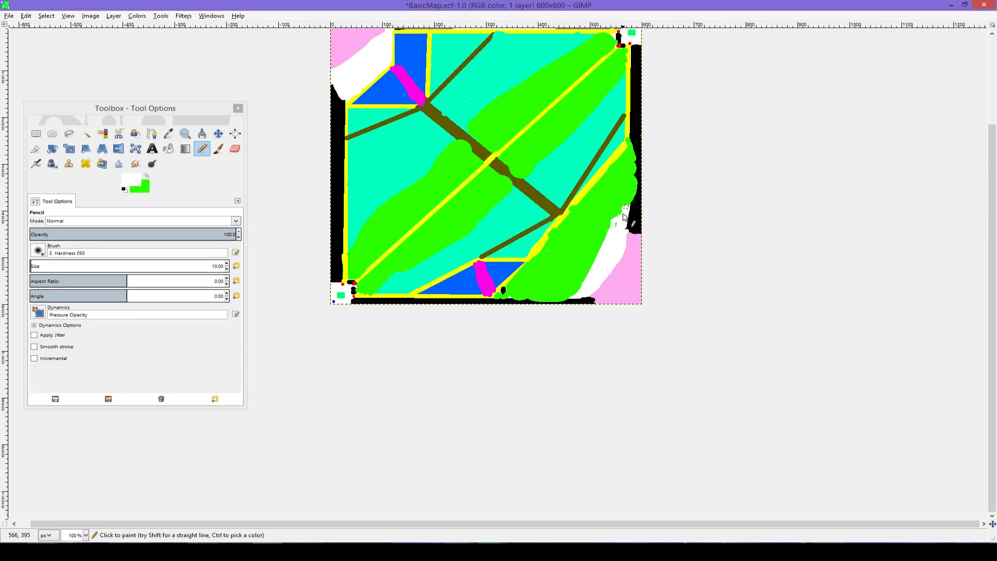
pyautogui.moveTo(623, 214); pyautogui.dragTo(602, 263)
pyautogui.keyDown('shift'); pyautogui.click(572, 298); pyautogui.keyUp('shift')
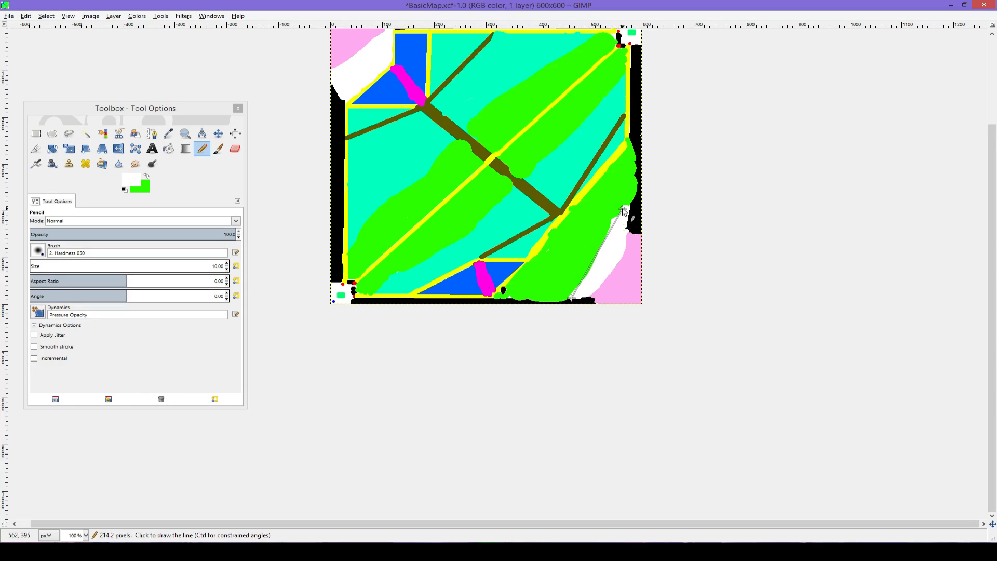
pyautogui.keyDown('shift'); pyautogui.click(622, 209); pyautogui.keyUp('shift')
# Pick black and paint over the green along the map's right edge to make a straight band down to the pink corner.
pyautogui.moveTo(608, 252); pyautogui.dragTo(632, 321)
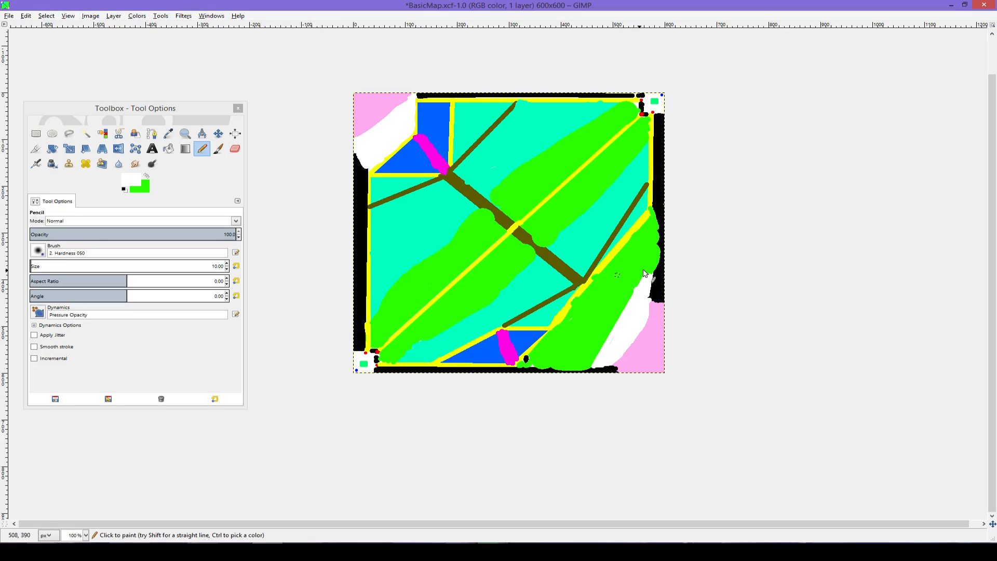
pyautogui.moveTo(649, 279); pyautogui.dragTo(662, 233)
pyautogui.keyDown('ctrl'); pyautogui.click(663, 208); pyautogui.keyUp('ctrl')
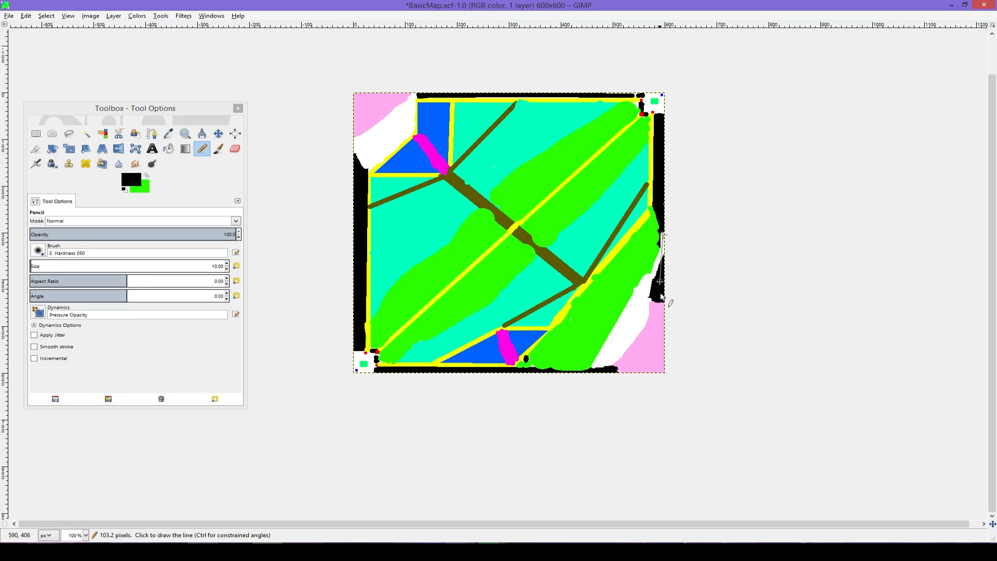
pyautogui.keyDown('shift'); pyautogui.click(656, 299); pyautogui.keyUp('shift')
pyautogui.moveTo(666, 258)
pyautogui.mouseDown()
pyautogui.moveTo(657, 282)
pyautogui.moveTo(657, 205)
pyautogui.mouseUp()
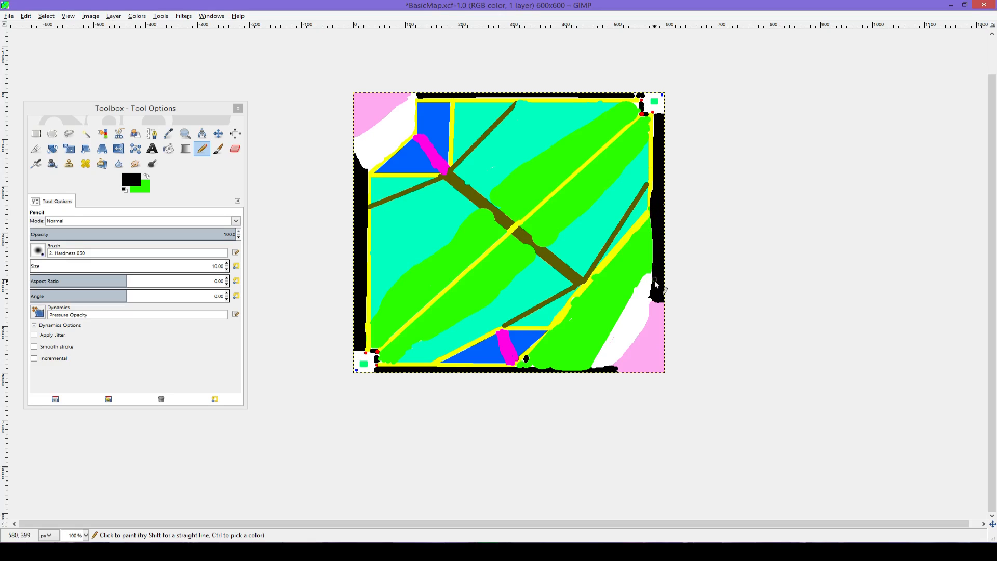
# Pick yellow and thicken the central diagonal, the upper part of the right border and the lower-right diagonal with straight lines.
pyautogui.keyDown('ctrl'); pyautogui.click(652, 186); pyautogui.keyUp('ctrl')
pyautogui.keyDown('shift'); pyautogui.click(553, 325); pyautogui.keyUp('shift')
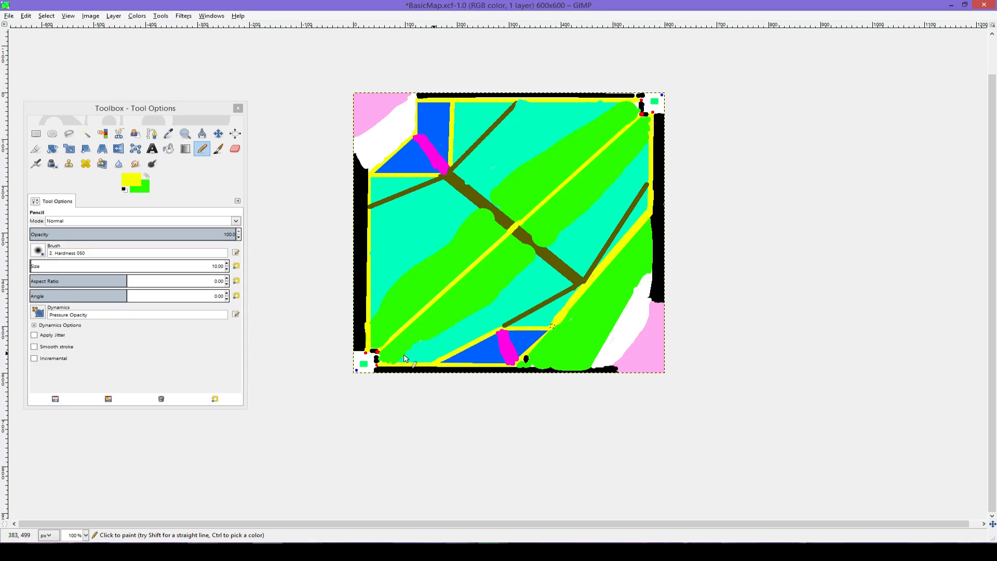
pyautogui.moveTo(396, 304); pyautogui.dragTo(456, 294)
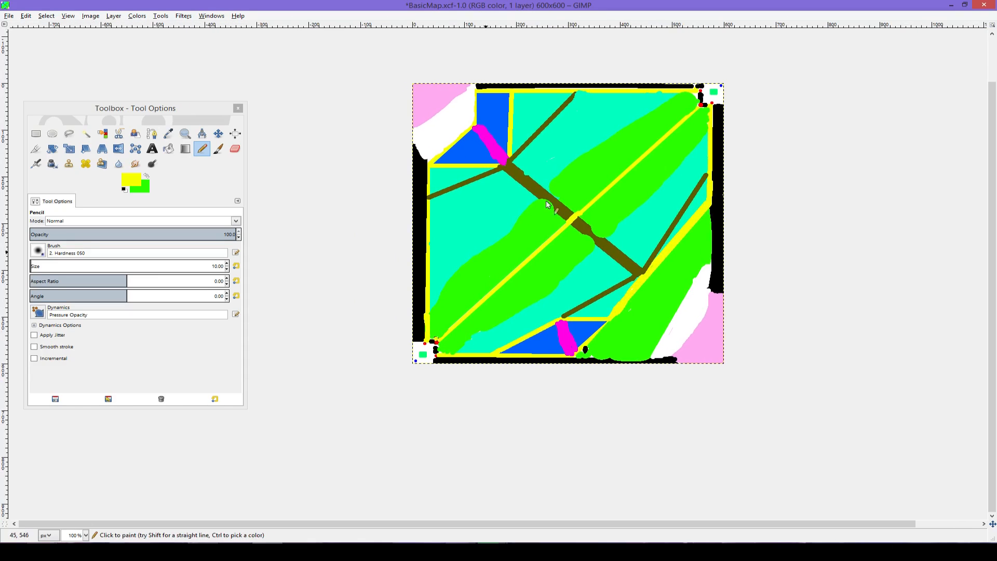
pyautogui.keyDown('shift'); pyautogui.click(698, 103); pyautogui.keyUp('shift')
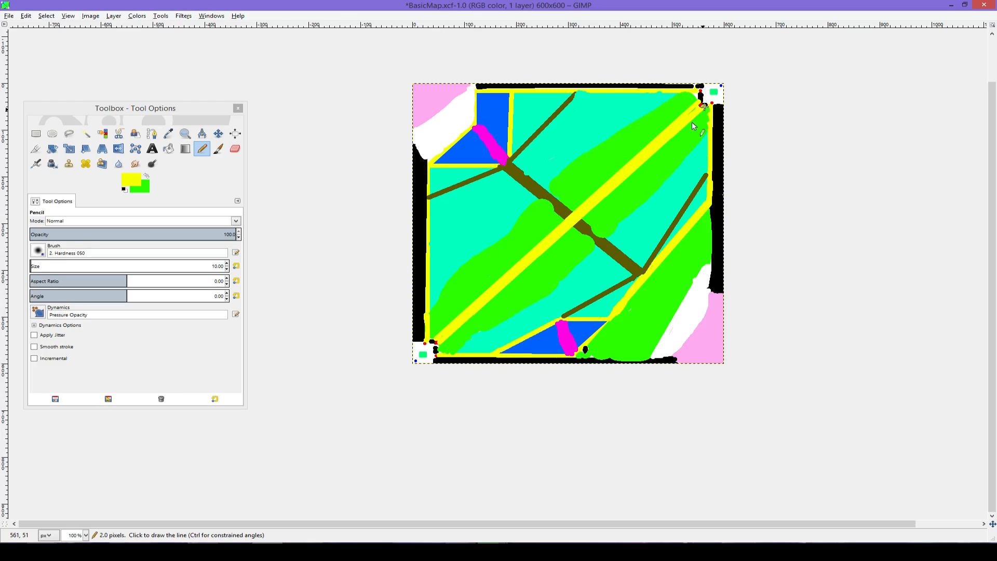
pyautogui.keyDown('shift'); pyautogui.click(705, 207); pyautogui.keyUp('shift')
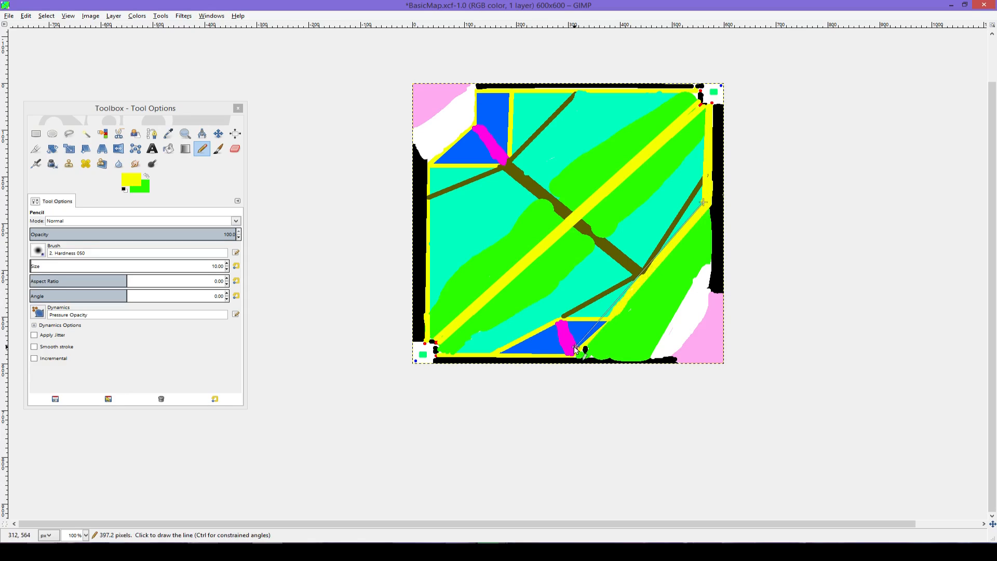
pyautogui.keyDown('shift'); pyautogui.click(599, 317); pyautogui.keyUp('shift')
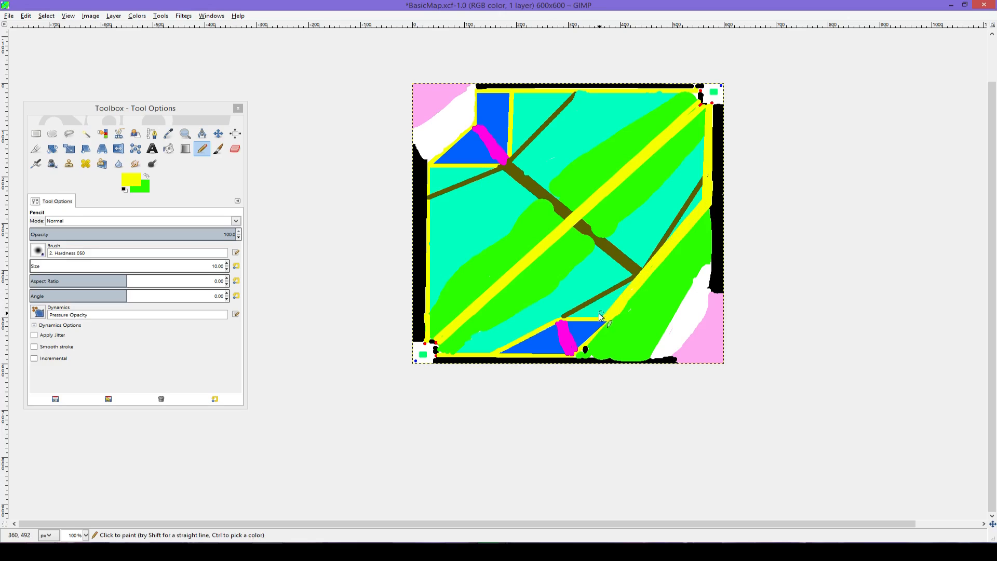
# Thicken the yellow outline above the lower blue region and the adjoining left part of the bottom border with straight lines.
pyautogui.keyDown('shift'); pyautogui.click(562, 315); pyautogui.keyUp('shift')
pyautogui.keyDown('shift'); pyautogui.click(491, 353); pyautogui.keyUp('shift')
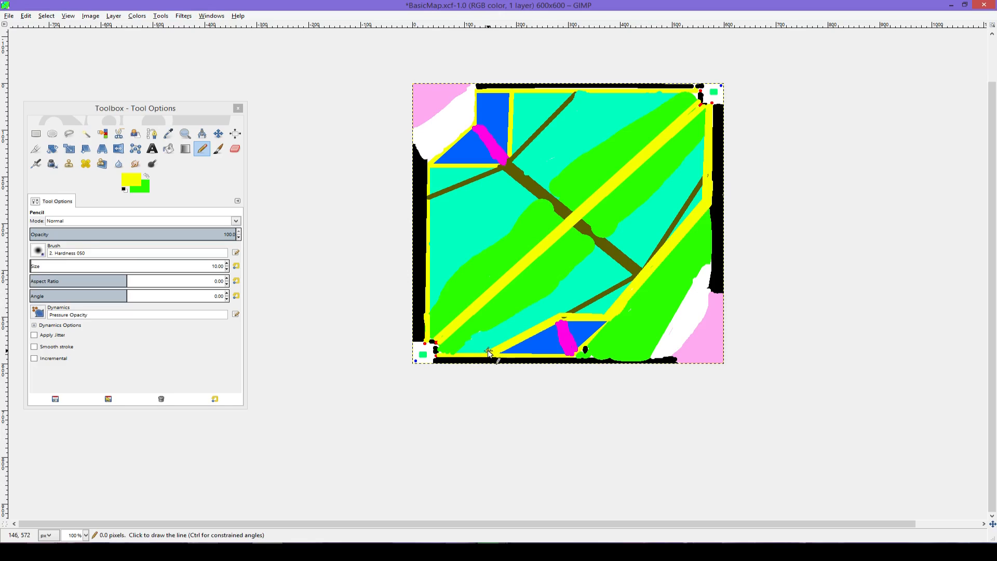
pyautogui.keyDown('shift'); pyautogui.click(434, 354); pyautogui.keyUp('shift')
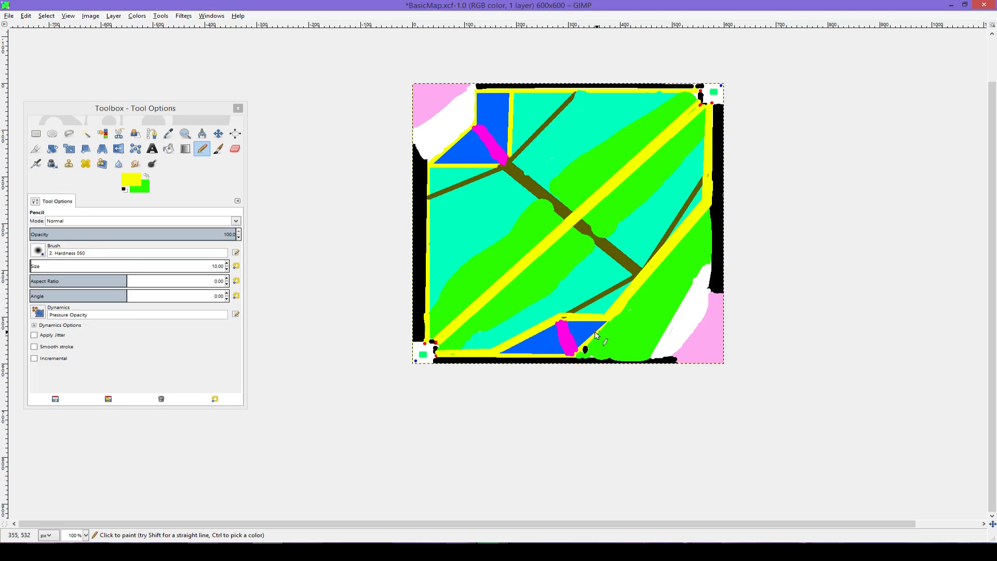
# Widen the lower-right yellow diagonal with straight lines, and pick green to tidy the edge near its upper end.
pyautogui.keyDown('shift'); pyautogui.click(713, 204); pyautogui.keyUp('shift')
pyautogui.keyDown('shift'); pyautogui.click(712, 209); pyautogui.keyUp('shift')
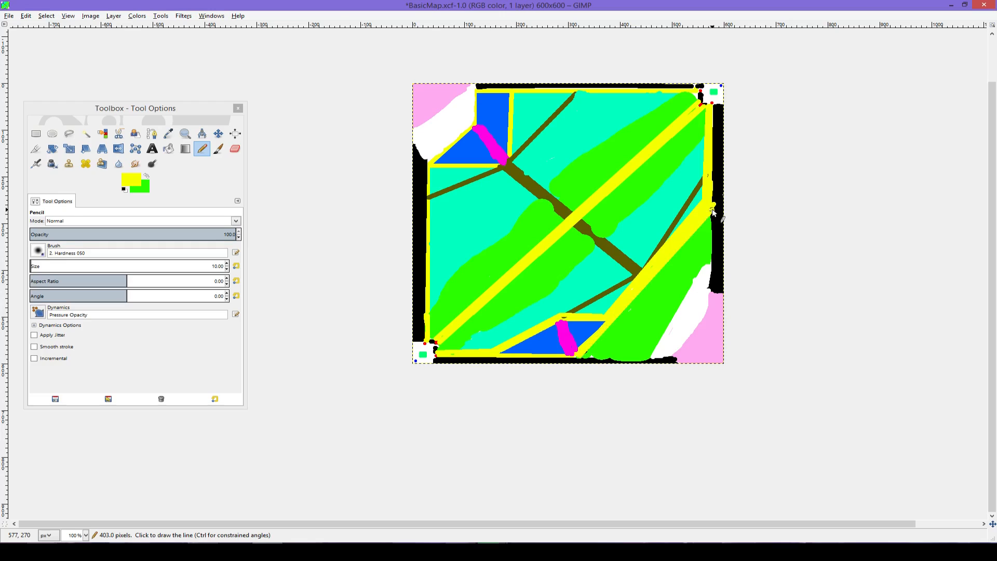
pyautogui.keyDown('shift'); pyautogui.click(587, 355); pyautogui.keyUp('shift')
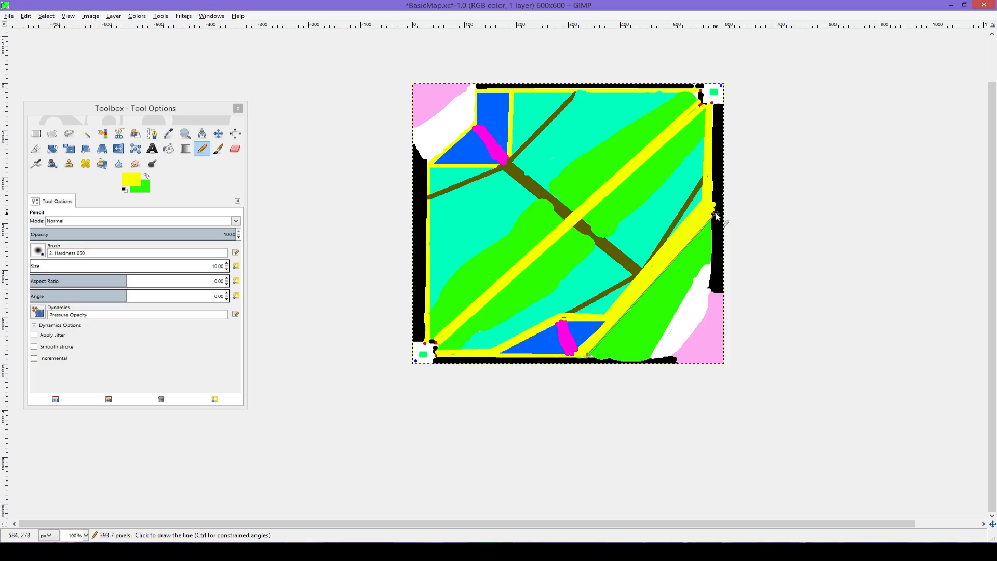
pyautogui.keyDown('shift'); pyautogui.click(717, 215); pyautogui.keyUp('shift')
pyautogui.moveTo(570, 278); pyautogui.dragTo(590, 266)
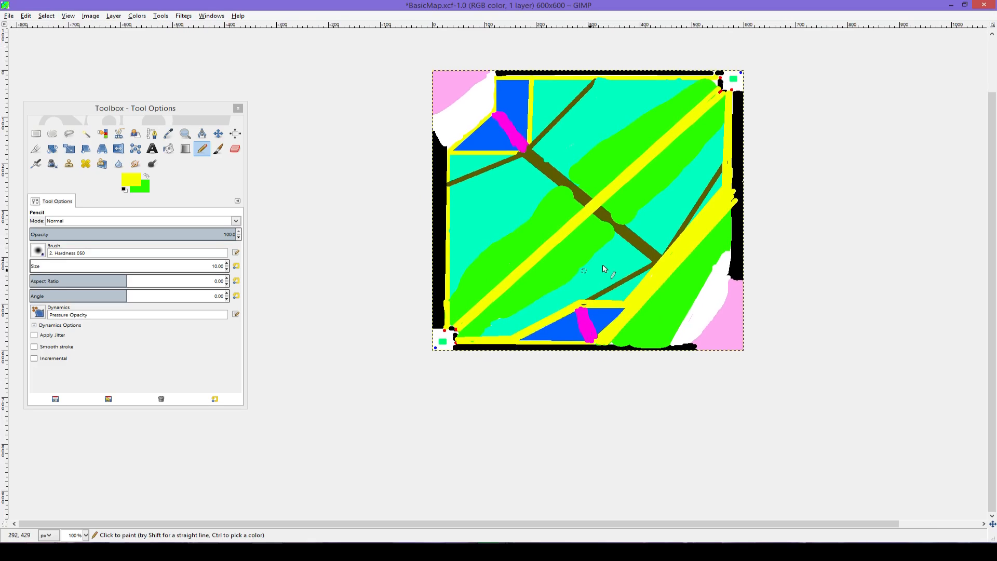
pyautogui.keyDown('ctrl'); pyautogui.click(725, 224); pyautogui.keyUp('ctrl')
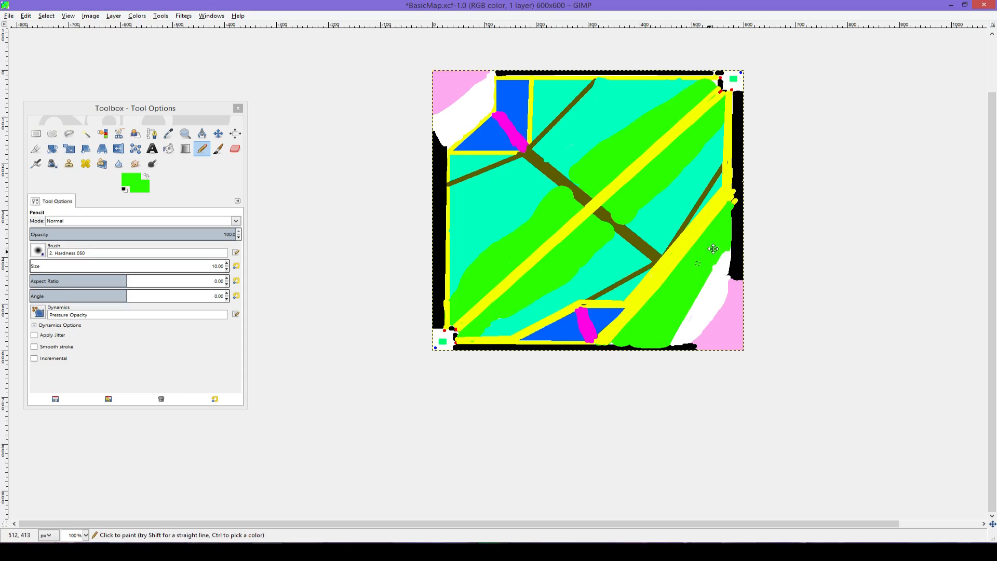
pyautogui.moveTo(703, 250); pyautogui.dragTo(645, 219)
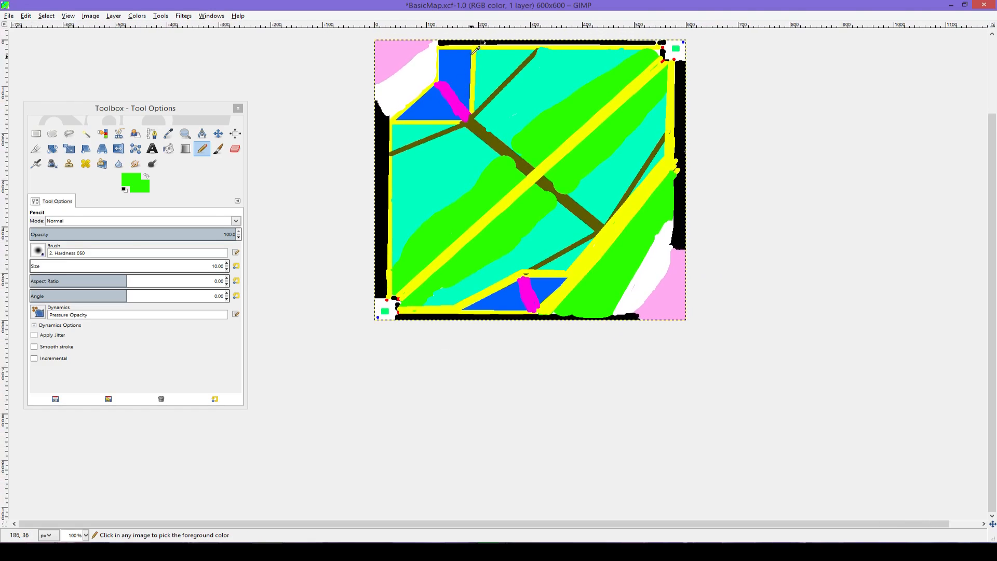
# Pick yellow and thicken the map's top border with straight lines, undoing the stray freehand stroke.
pyautogui.keyDown('ctrl'); pyautogui.click(640, 47); pyautogui.keyUp('ctrl')
pyautogui.keyDown('shift'); pyautogui.click(477, 51); pyautogui.keyUp('shift')
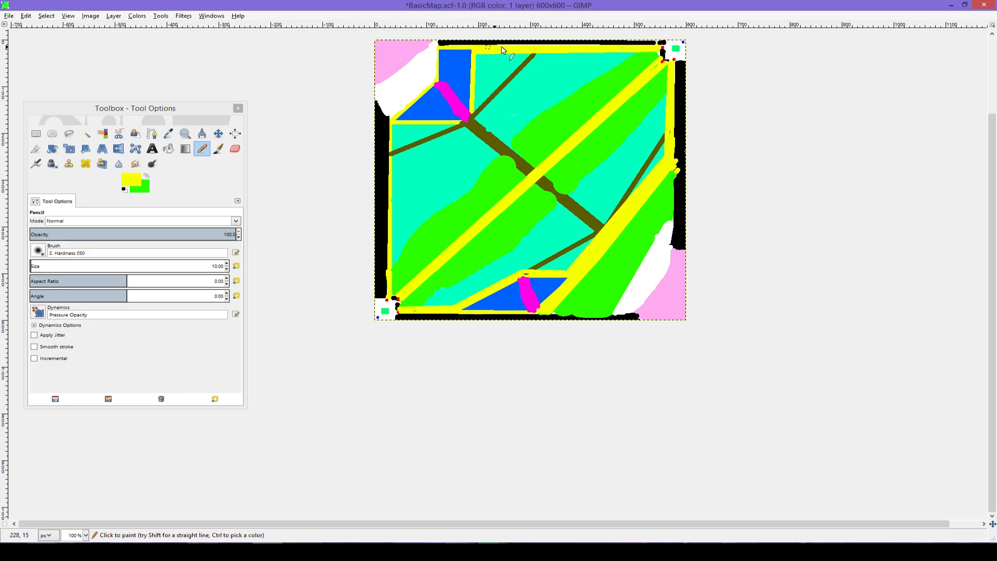
pyautogui.moveTo(503, 50); pyautogui.dragTo(658, 50)
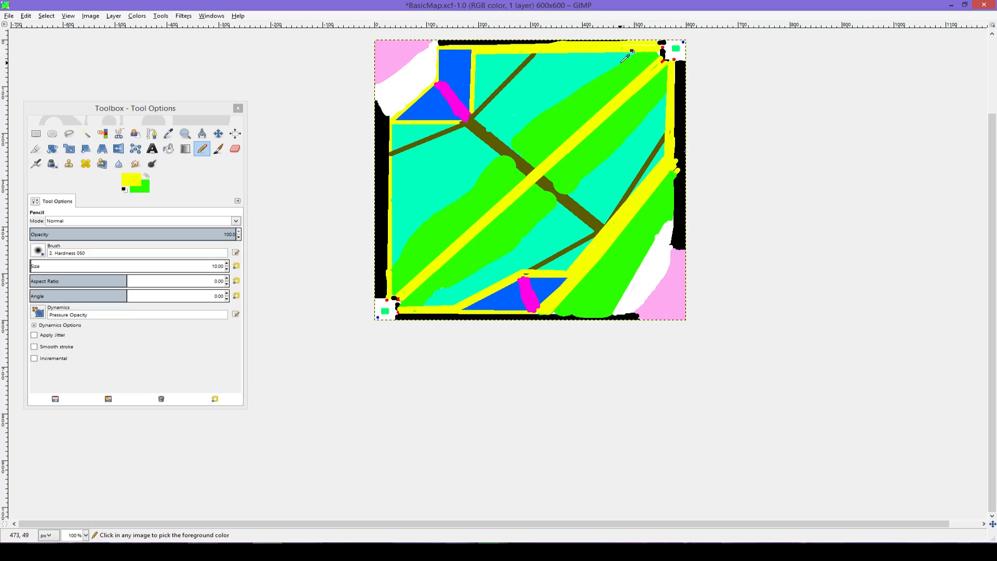
pyautogui.hotkey('ctrl', 'z')
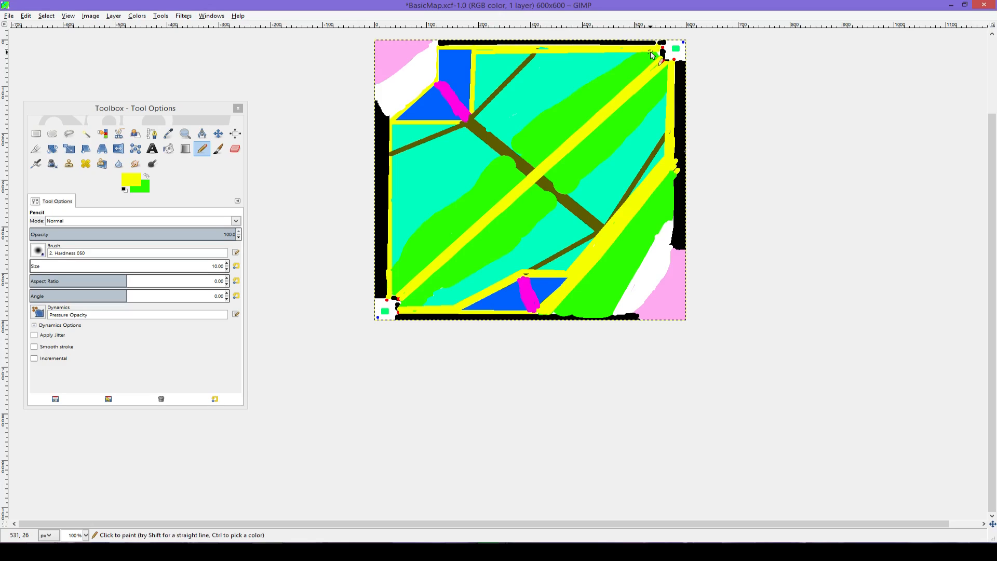
pyautogui.keyDown('shift'); pyautogui.click(449, 51); pyautogui.keyUp('shift')
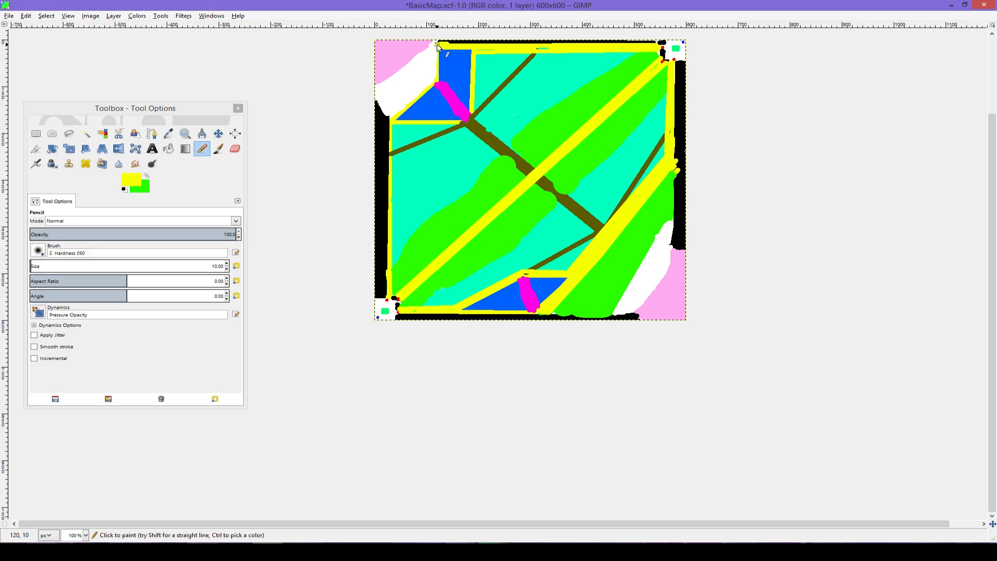
# Thicken the outer yellow edges of the upper-left blue region with the Pencil and undo the overrunning diagonal stroke.
pyautogui.keyDown('shift'); pyautogui.click(432, 83); pyautogui.keyUp('shift')
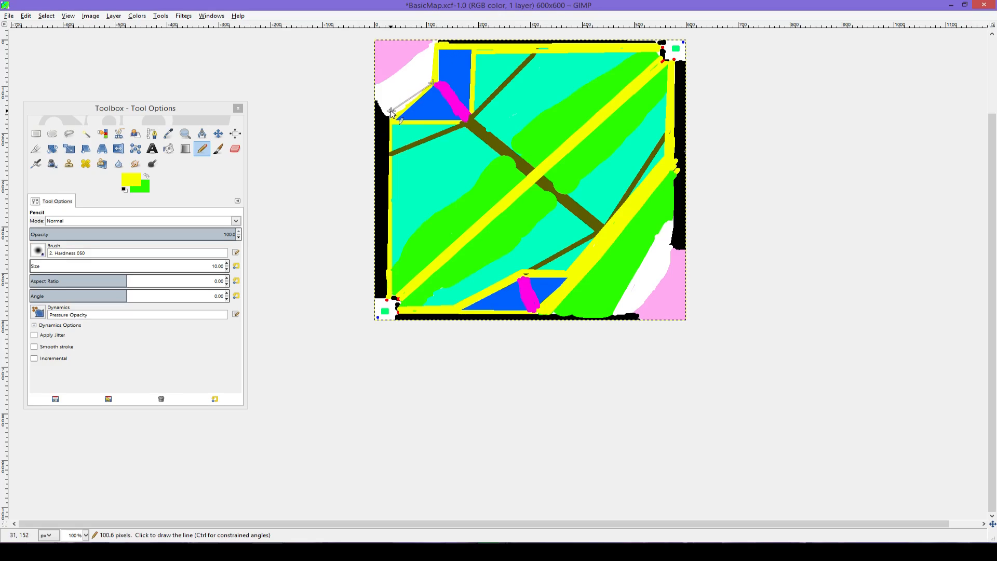
pyautogui.keyDown('shift'); pyautogui.click(392, 112); pyautogui.keyUp('shift')
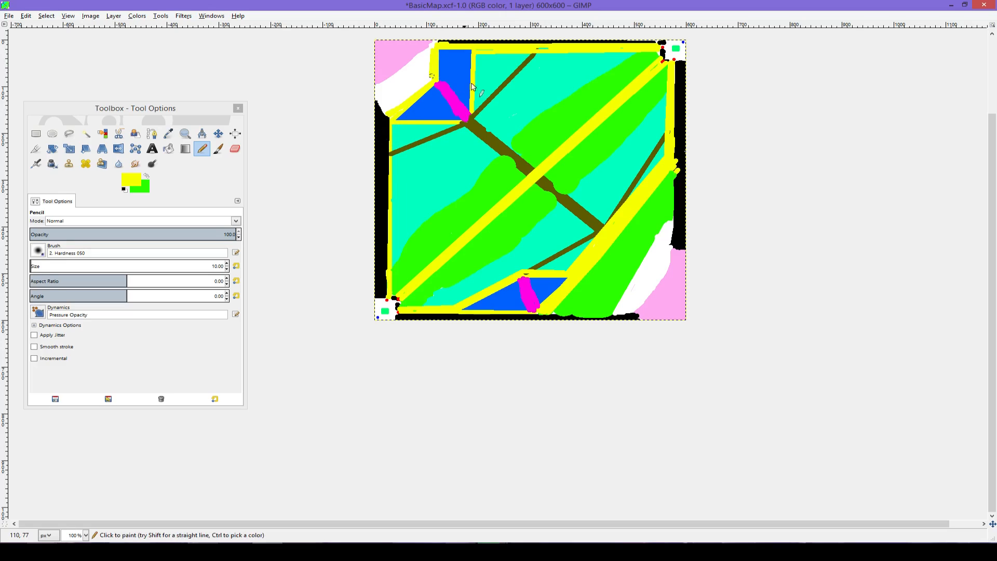
pyautogui.moveTo(436, 81); pyautogui.dragTo(388, 117)
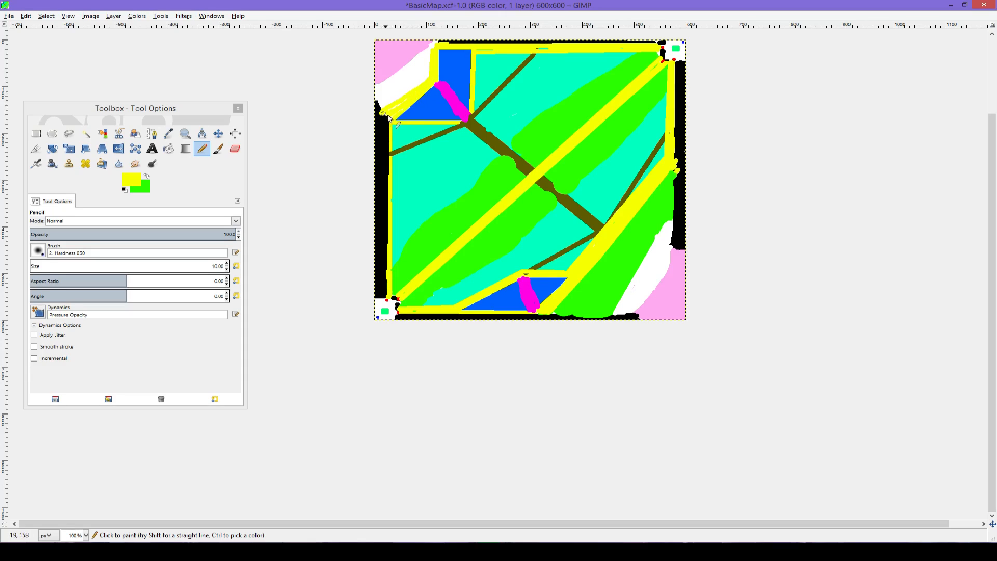
pyautogui.hotkey('ctrl', 'z')
pyautogui.press('z')
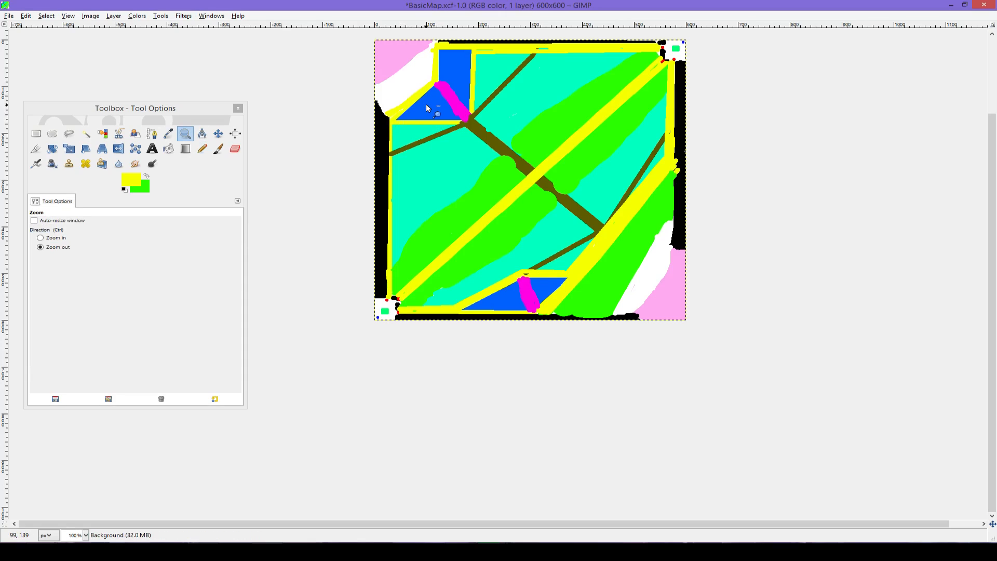
pyautogui.click(200, 151)
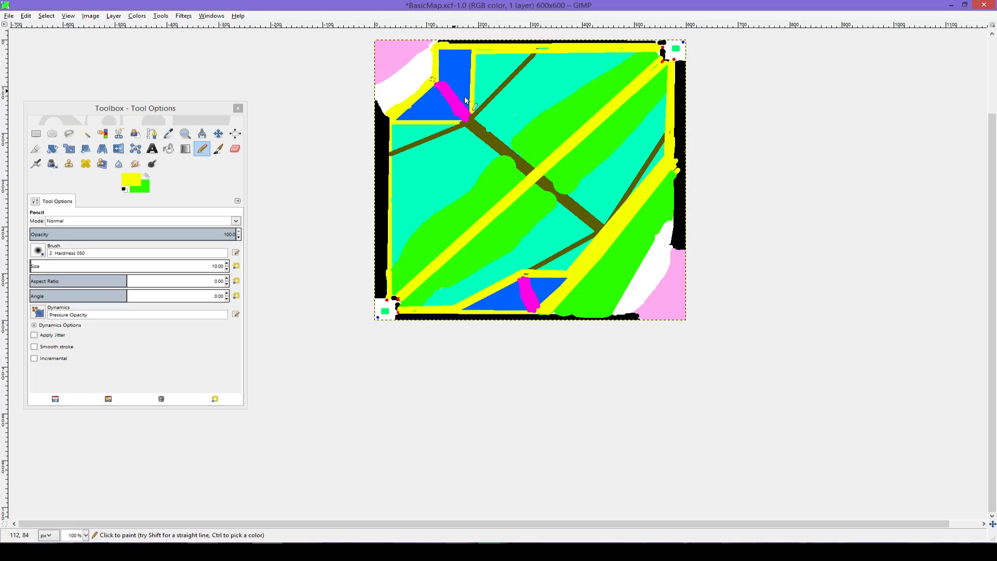
# Thicken the inner yellow edges of the upper-left blue region with straight vertical and horizontal lines.
pyautogui.click(482, 55)
pyautogui.keyDown('shift'); pyautogui.click(476, 112); pyautogui.keyUp('shift')
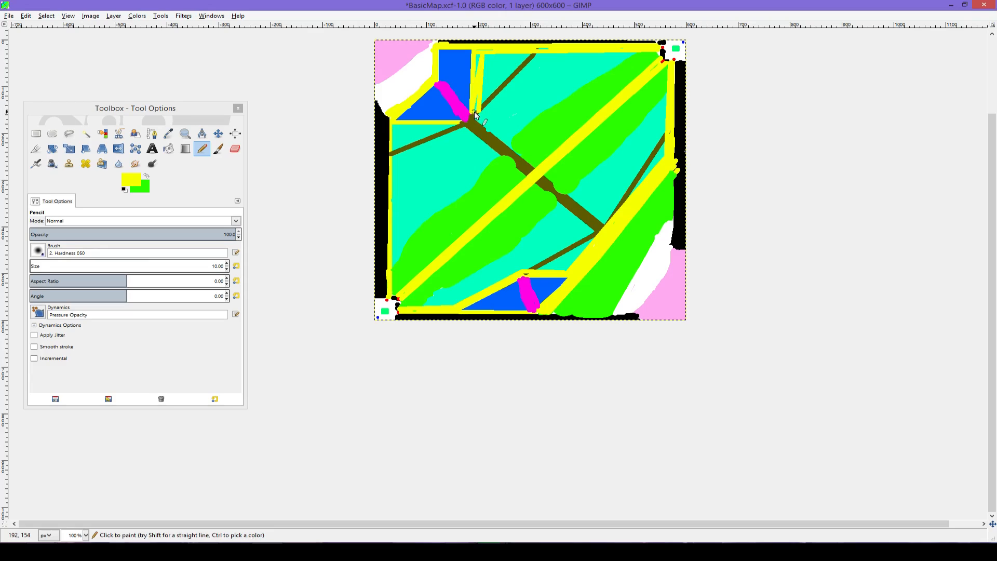
pyautogui.keyDown('shift'); pyautogui.click(477, 56); pyautogui.keyUp('shift')
pyautogui.click(459, 127)
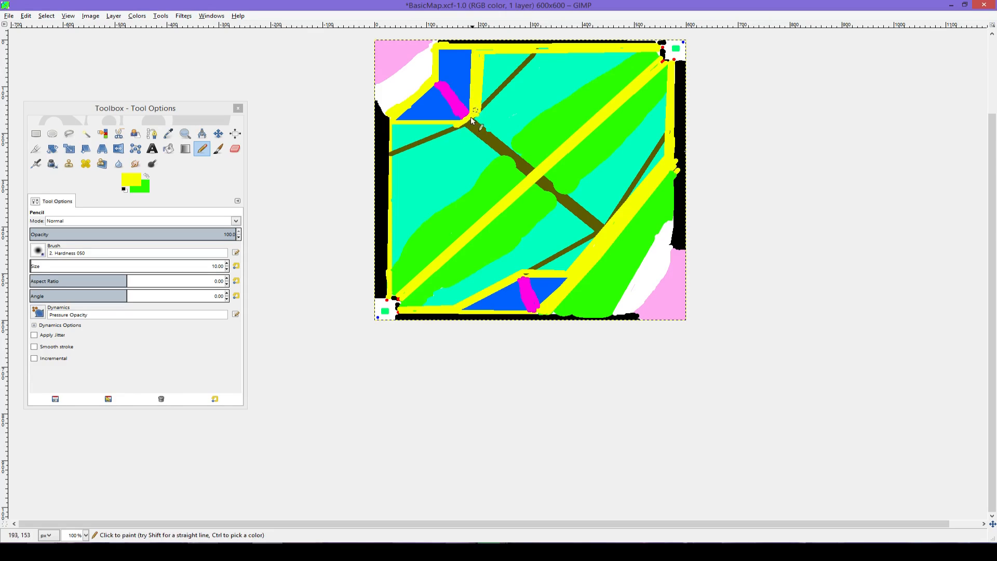
pyautogui.keyDown('shift'); pyautogui.click(391, 127); pyautogui.keyUp('shift')
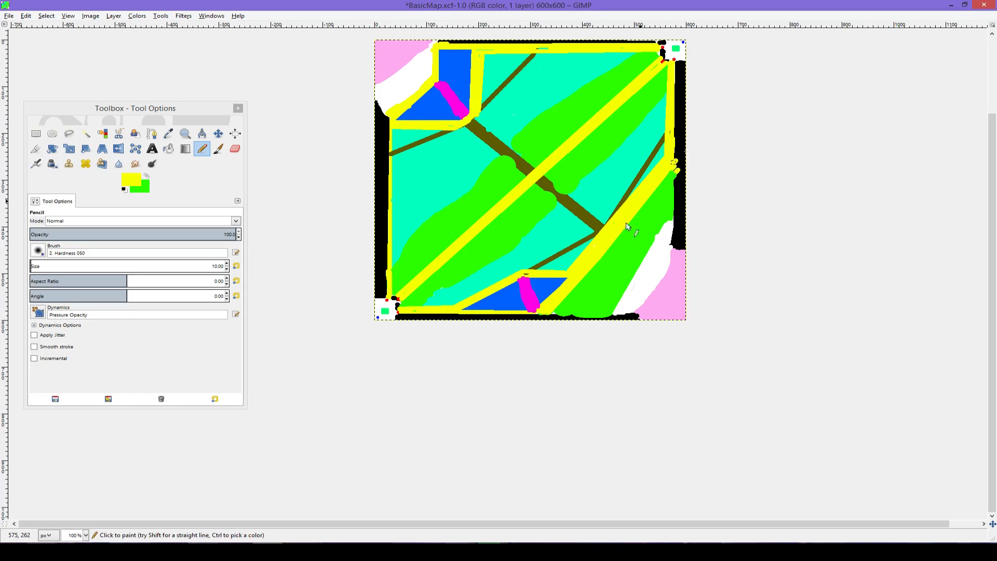
# Thicken the yellow border below the lower blue region and round the inner corner of the upper-left region with a freehand curve.
pyautogui.click(540, 309)
pyautogui.keyDown('shift'); pyautogui.click(457, 309); pyautogui.keyUp('shift')
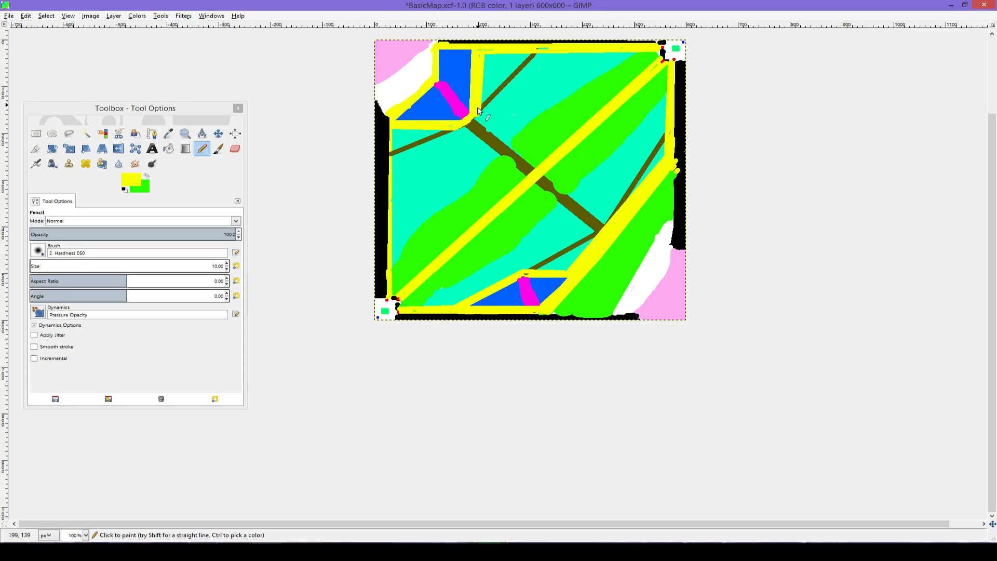
pyautogui.moveTo(480, 107)
pyautogui.mouseDown()
pyautogui.moveTo(468, 124)
pyautogui.moveTo(419, 131)
pyautogui.moveTo(372, 122)
pyautogui.mouseUp()
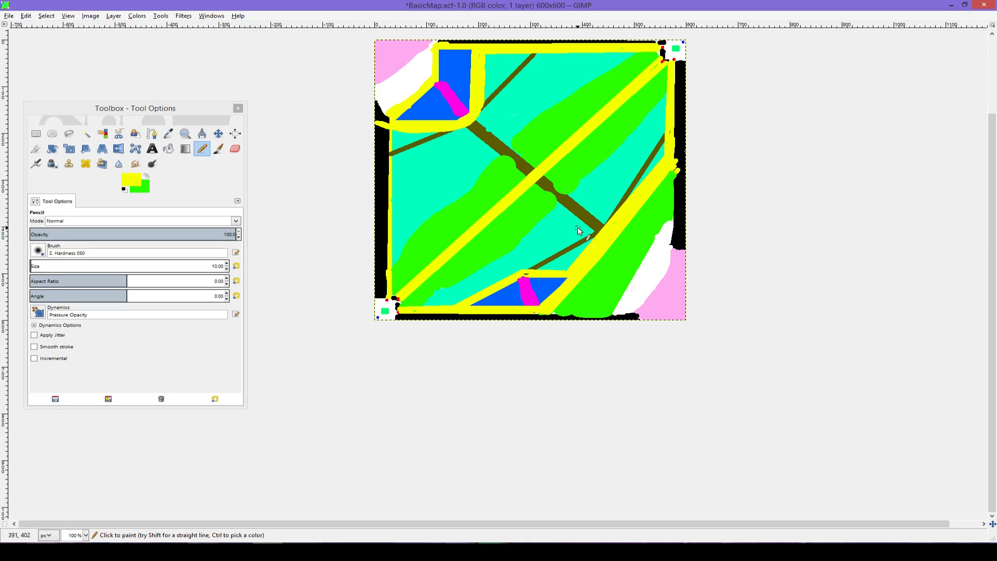
# Pick olive and widen the central cross path where the green bands cut into it.
pyautogui.moveTo(514, 148); pyautogui.dragTo(530, 161)
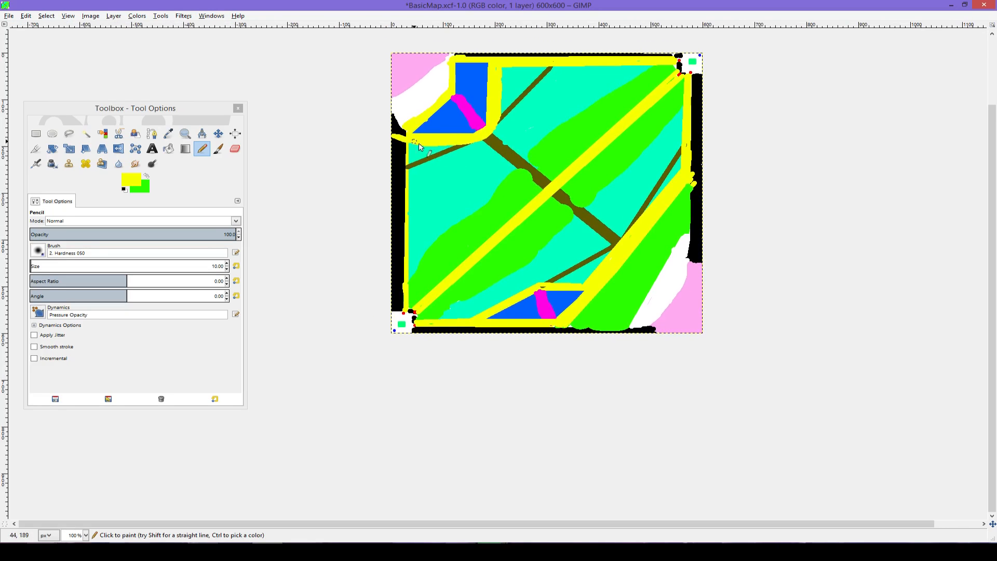
pyautogui.moveTo(420, 147); pyautogui.dragTo(470, 171)
pyautogui.scroll(2, 475, 176)
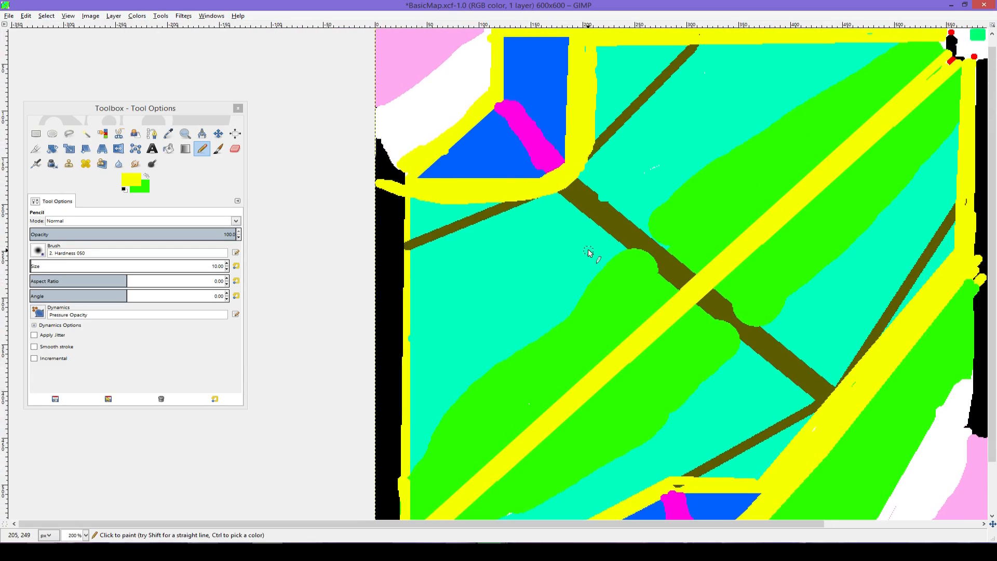
pyautogui.scroll(2, 583, 207)
pyautogui.scroll(-3, 574, 205)
pyautogui.scroll(5, 470, 207)
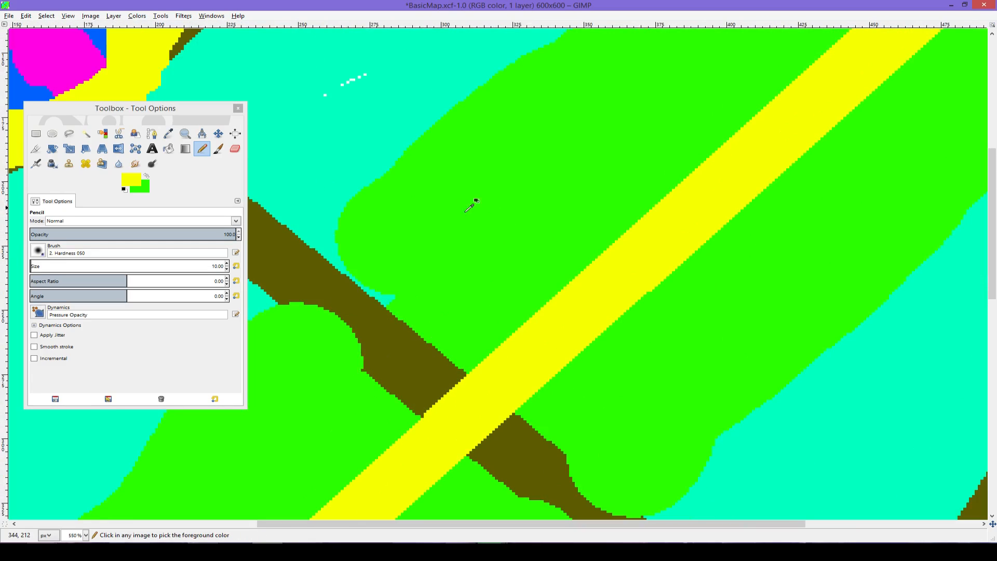
pyautogui.scroll(-5, 465, 211)
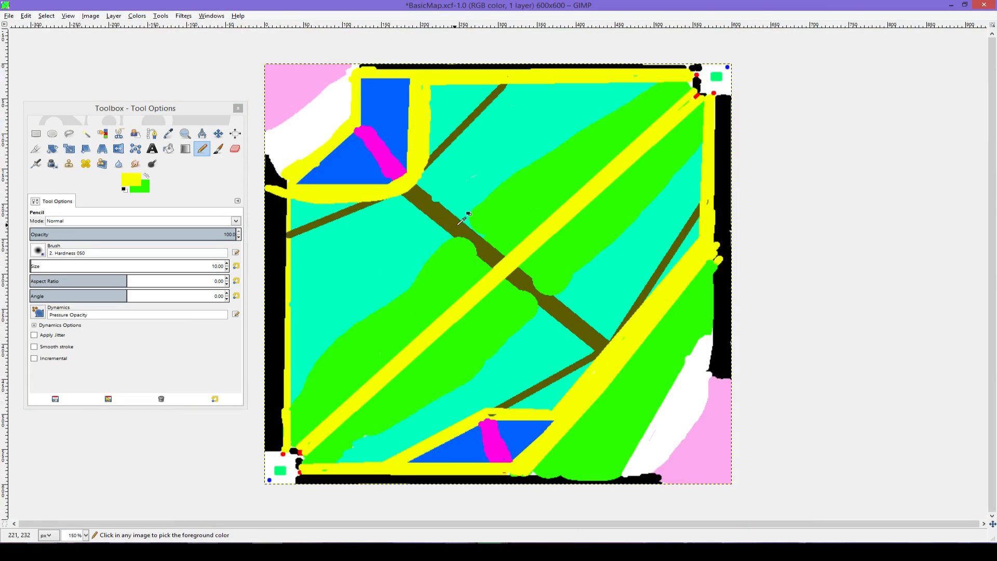
pyautogui.keyDown('ctrl'); pyautogui.click(461, 229); pyautogui.keyUp('ctrl')
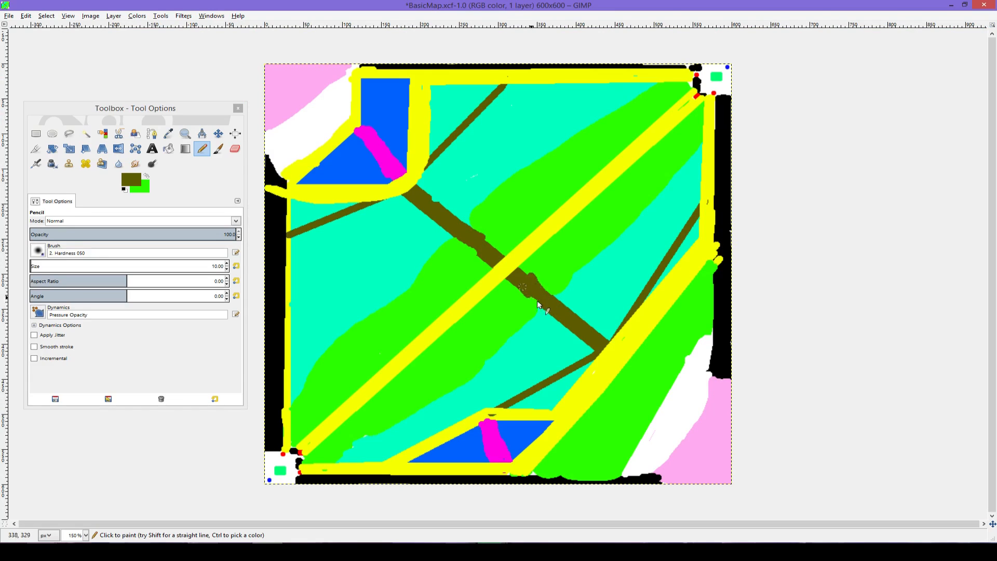
pyautogui.moveTo(384, 262); pyautogui.dragTo(404, 259)
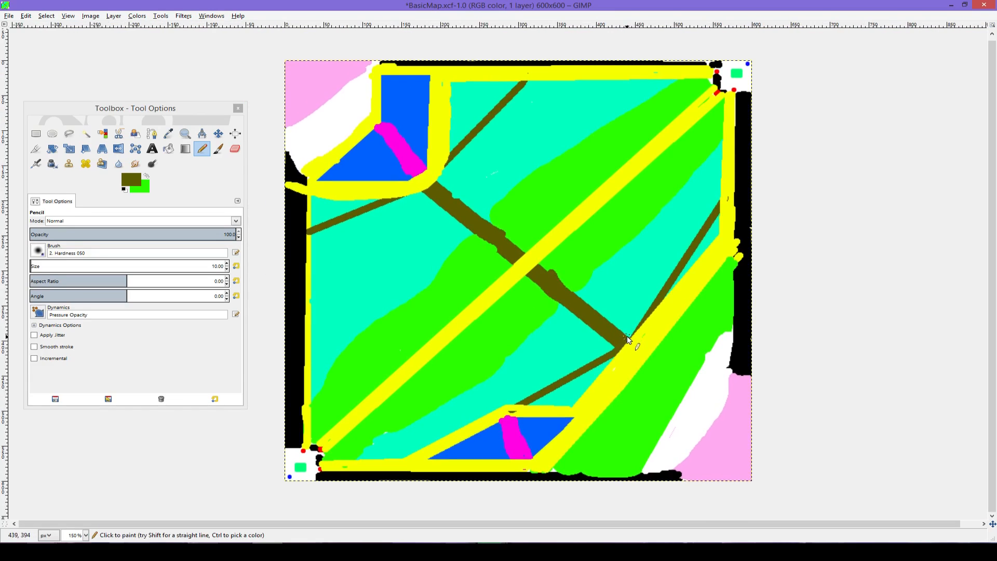
# Thicken the two olive branches at the lower-right end of the central path with straight lines.
pyautogui.keyDown('shift'); pyautogui.click(717, 197); pyautogui.keyUp('shift')
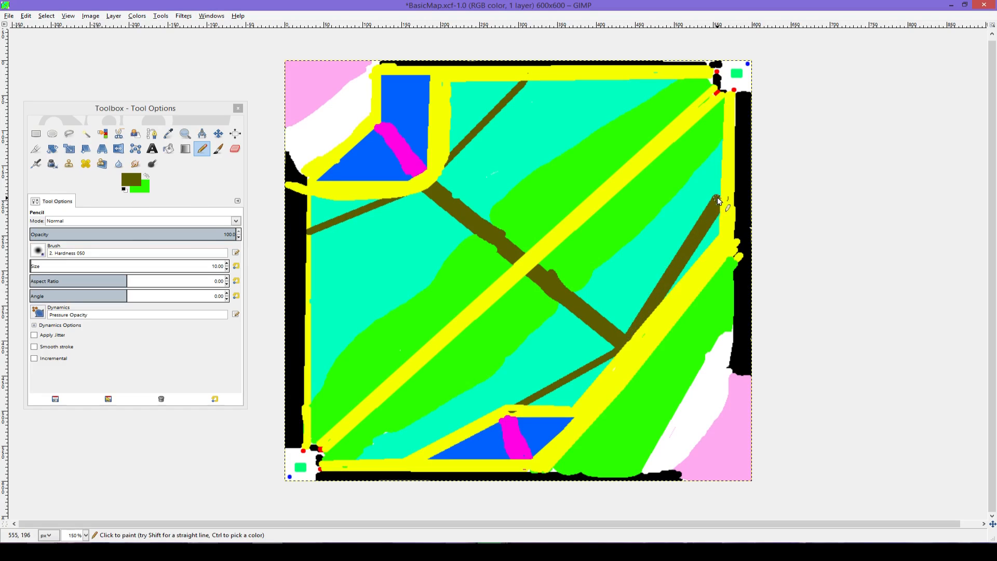
pyautogui.moveTo(552, 305); pyautogui.dragTo(569, 257)
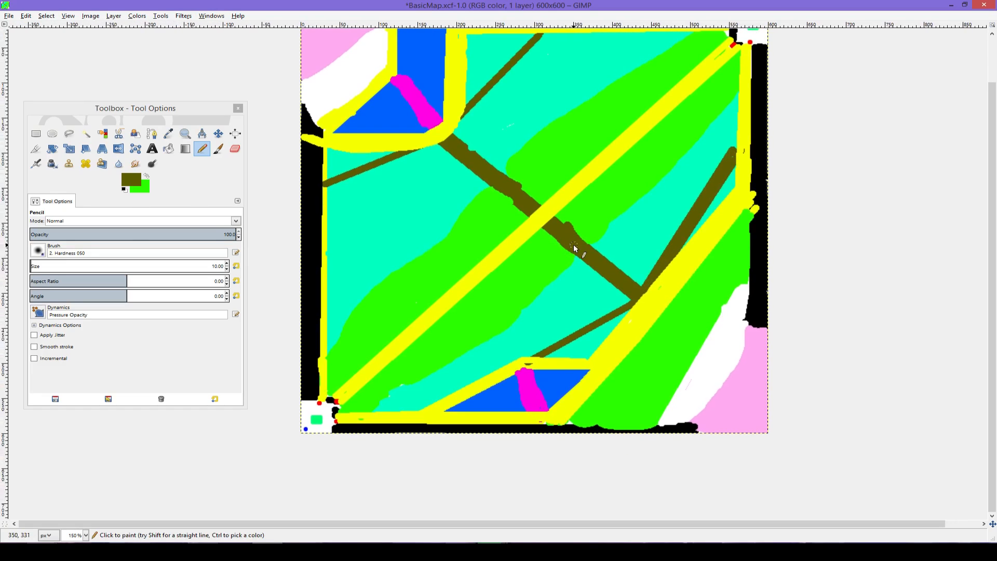
pyautogui.click(631, 301)
pyautogui.keyDown('shift'); pyautogui.click(532, 357); pyautogui.keyUp('shift')
pyautogui.moveTo(586, 286); pyautogui.dragTo(634, 295)
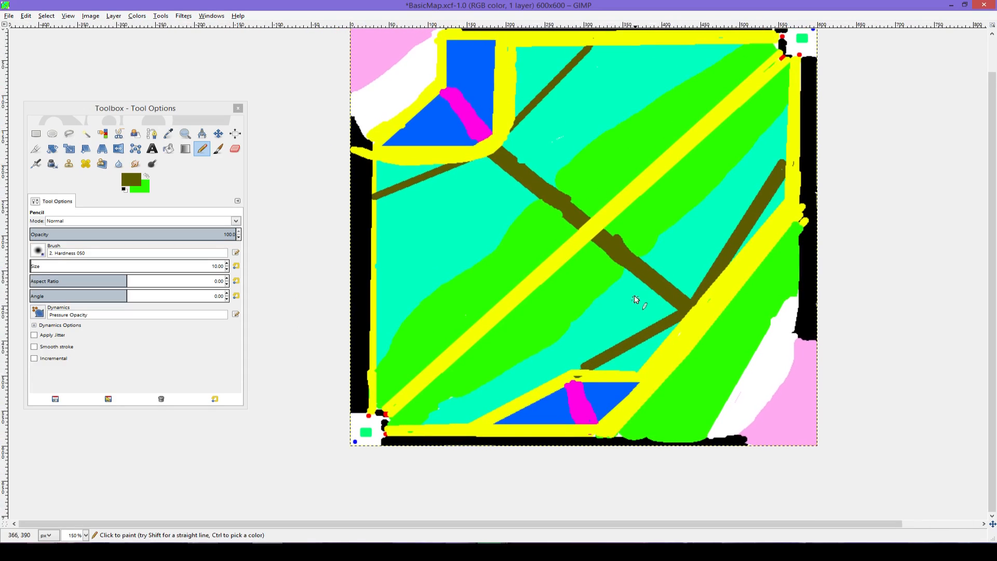
# Thicken the two olive branches near the upper-left end of the central path and undo the last extra stroke.
pyautogui.moveTo(488, 152); pyautogui.dragTo(445, 175)
pyautogui.moveTo(503, 152); pyautogui.dragTo(528, 108)
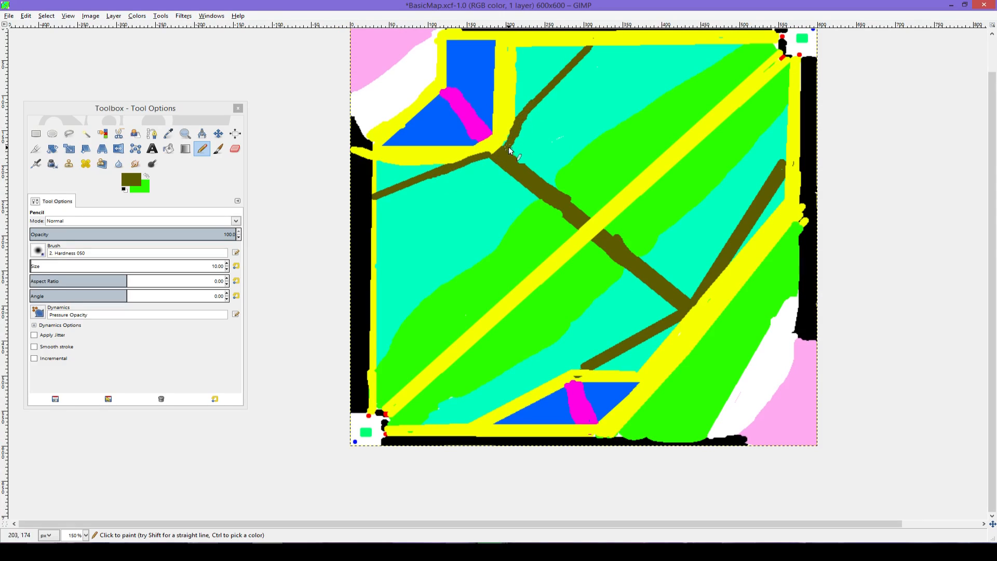
pyautogui.moveTo(510, 150); pyautogui.dragTo(543, 165)
pyautogui.hotkey('ctrl', 'z')
pyautogui.moveTo(408, 213); pyautogui.dragTo(472, 242)
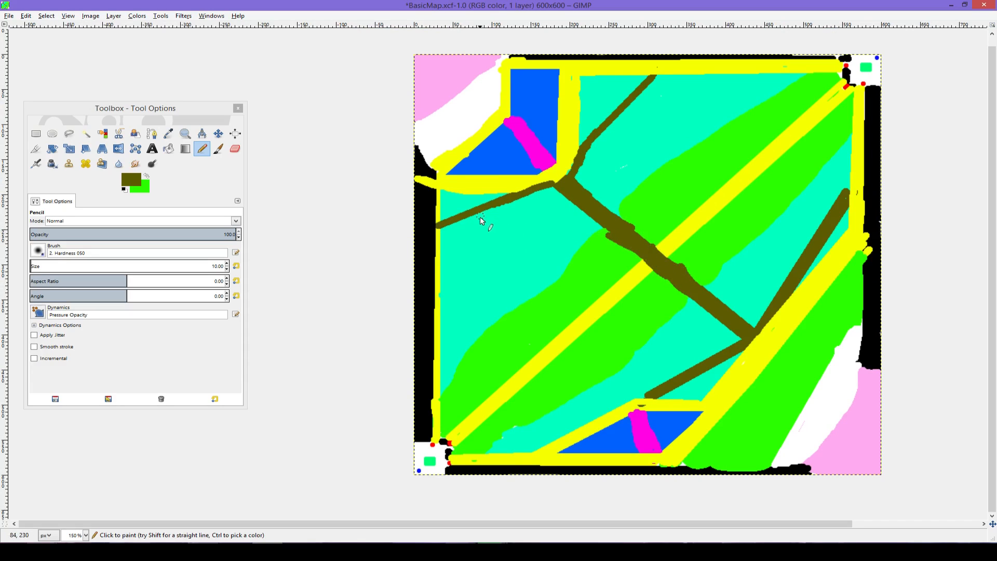
# Save the BasicMap.xcf image.
pyautogui.scroll(-4, 482, 208)
pyautogui.scroll(3, 467, 312)
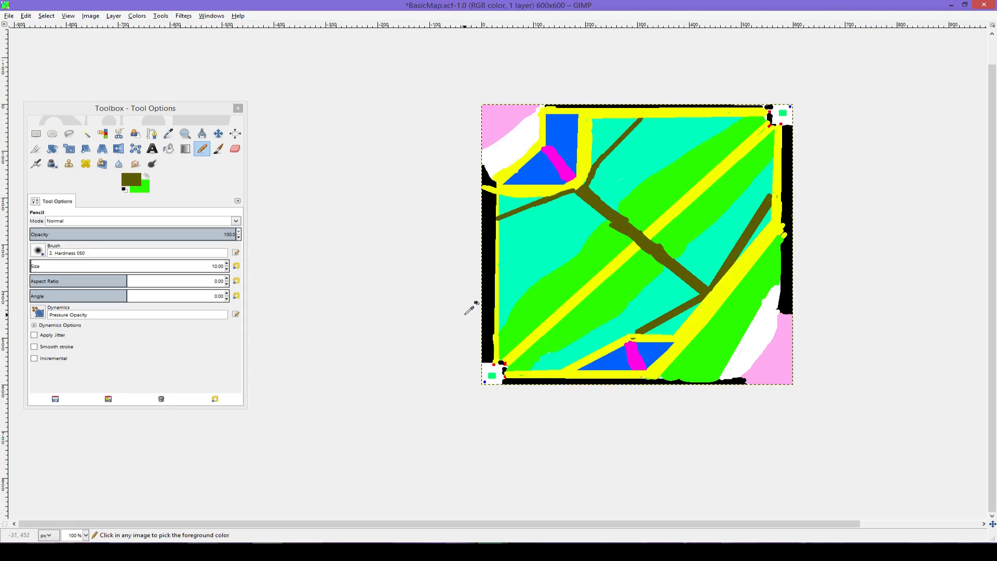
pyautogui.scroll(1, 466, 313)
pyautogui.moveTo(519, 278); pyautogui.dragTo(447, 289)
pyautogui.scroll(-1, 449, 289)
pyautogui.hotkey('ctrl', 's')
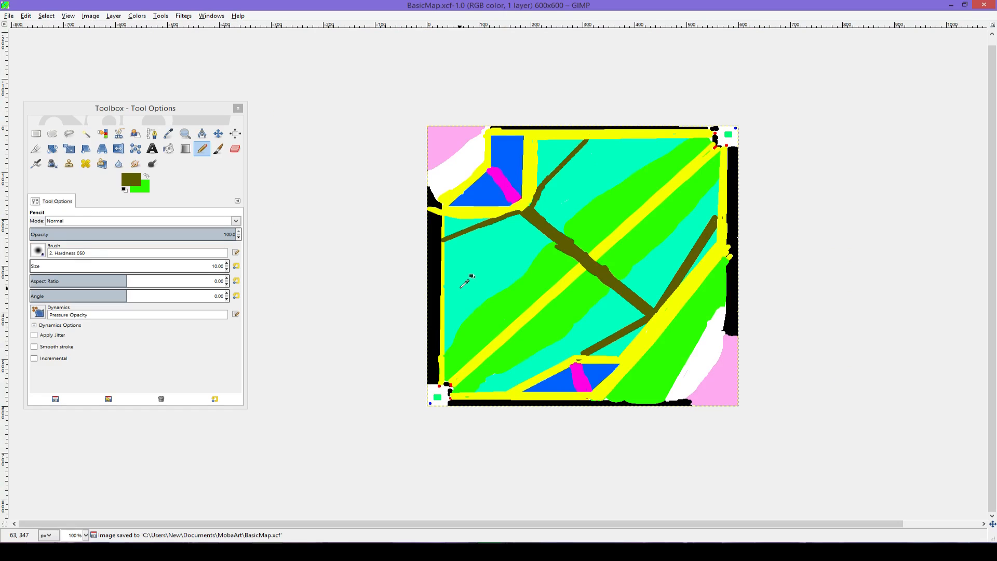
pyautogui.scroll(2, 506, 304)
pyautogui.moveTo(503, 302); pyautogui.dragTo(629, 225)
pyautogui.scroll(2, 537, 183)
pyautogui.scroll(-2, 537, 185)
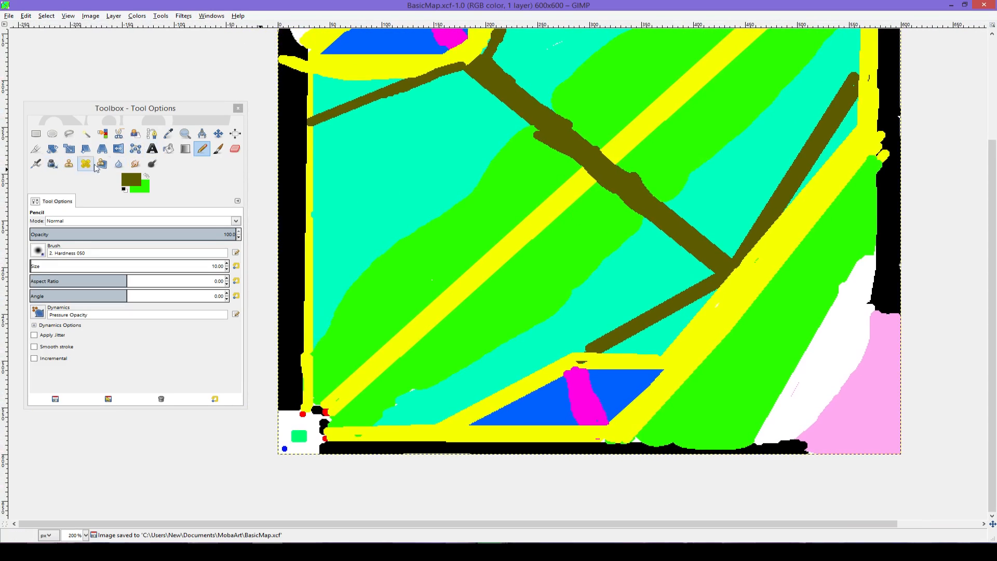
pyautogui.click(132, 182)
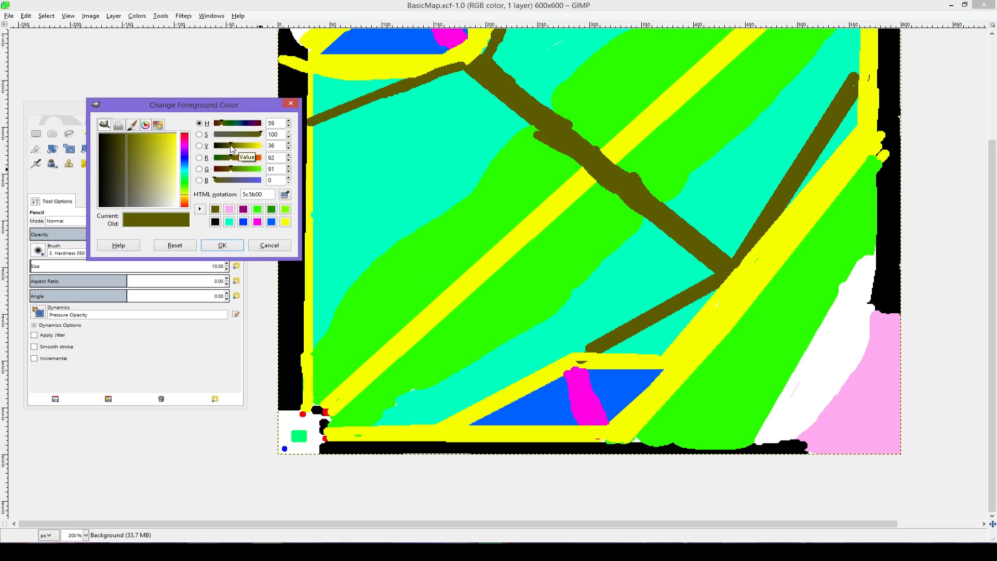
pyautogui.moveTo(186, 193); pyautogui.dragTo(209, 110)
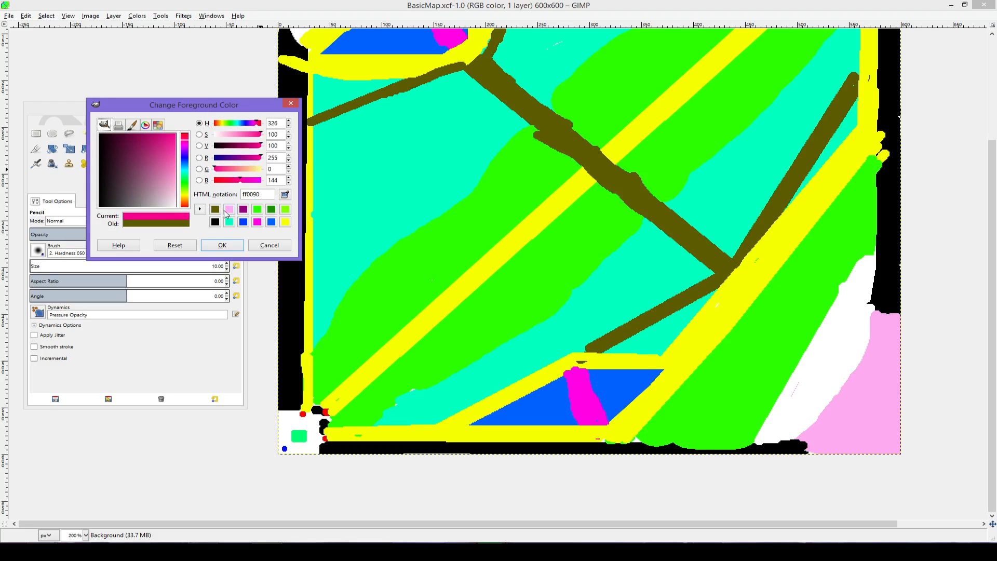
pyautogui.click(214, 243)
pyautogui.click(419, 327)
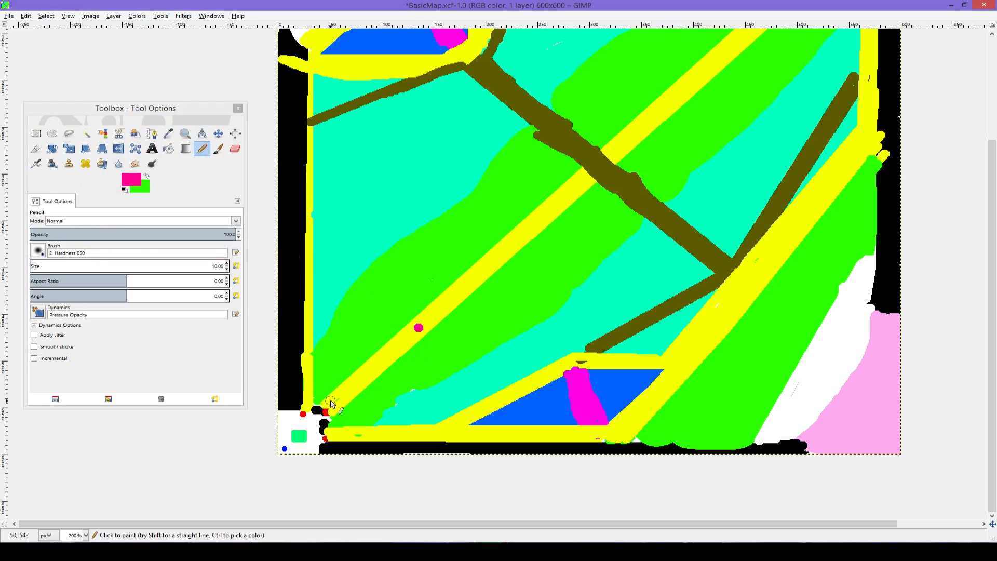
# Set the foreground colour to red ff0000 and mark four dots along the diagonal yellow lane, two on each side of the olive path.
pyautogui.click(136, 181)
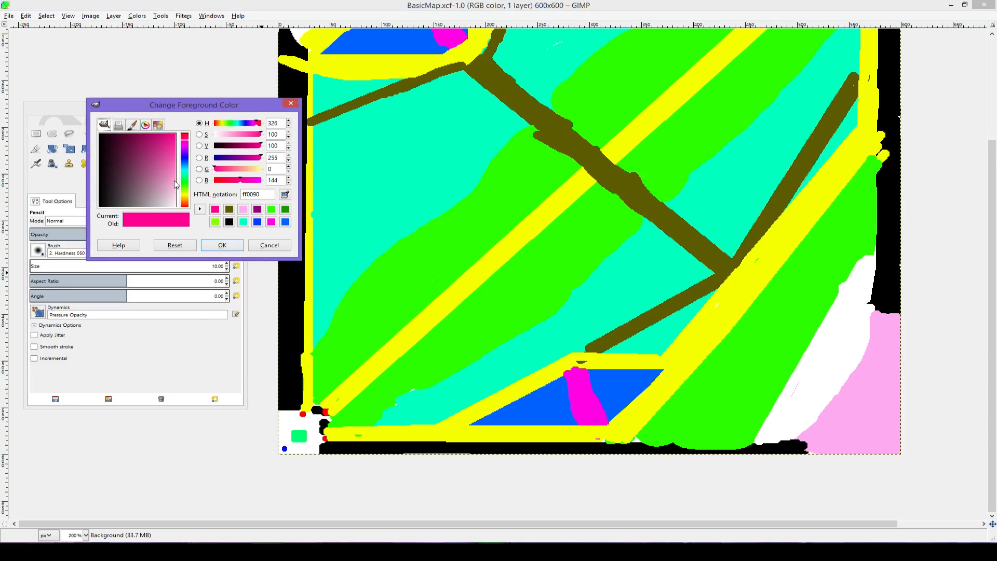
pyautogui.click(185, 206)
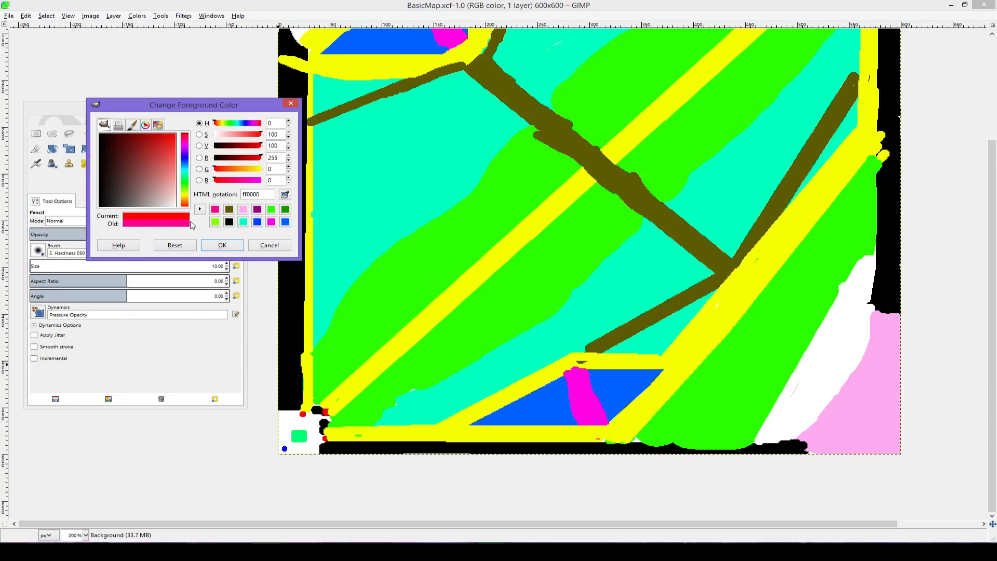
pyautogui.click(223, 245)
pyautogui.click(359, 380)
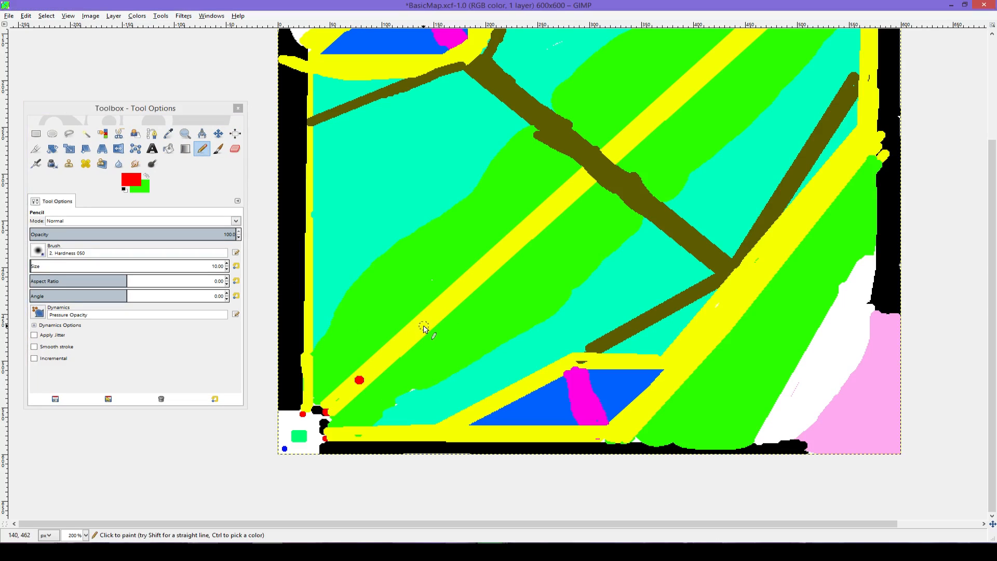
pyautogui.press('ctrl')
pyautogui.hotkey('ctrl', 'z')
pyautogui.scroll(2, 726, 90)
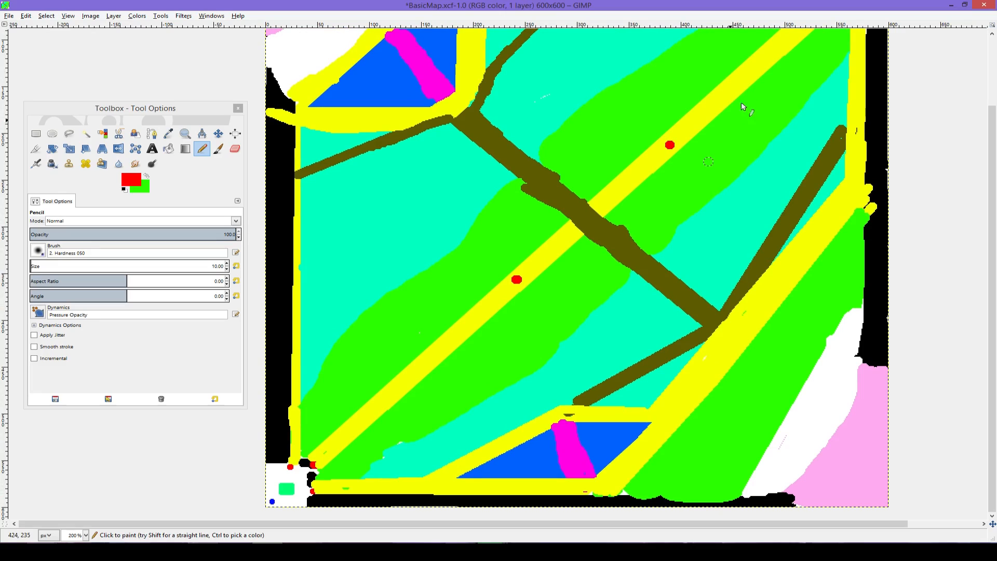
pyautogui.click(750, 68)
pyautogui.scroll(-2, 566, 178)
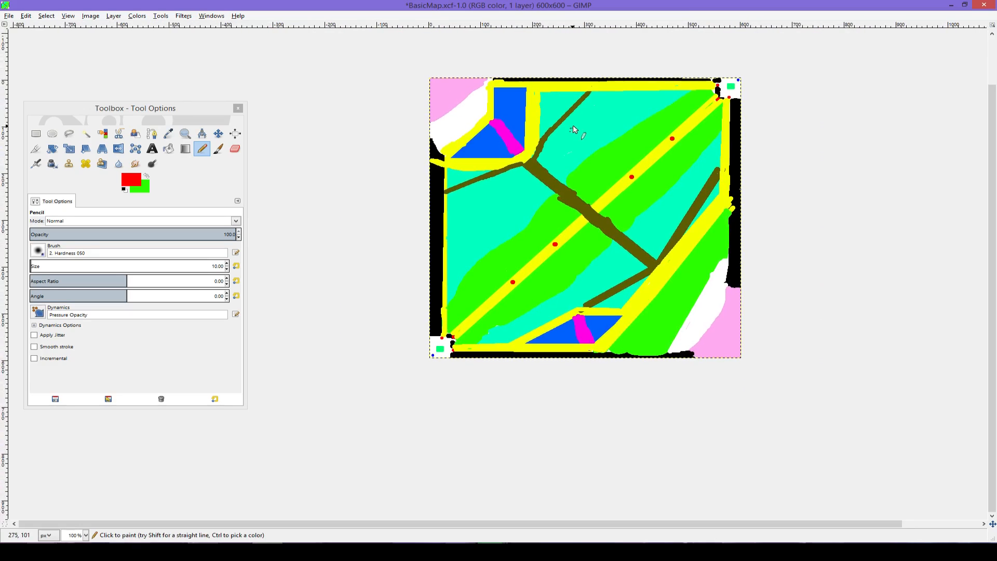
pyautogui.scroll(1, 524, 182)
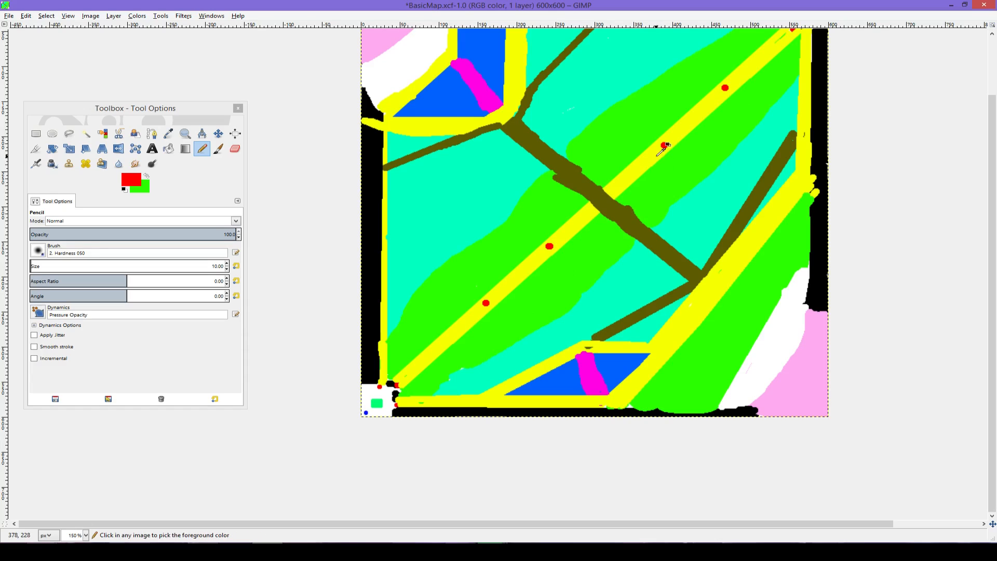
pyautogui.press('1')
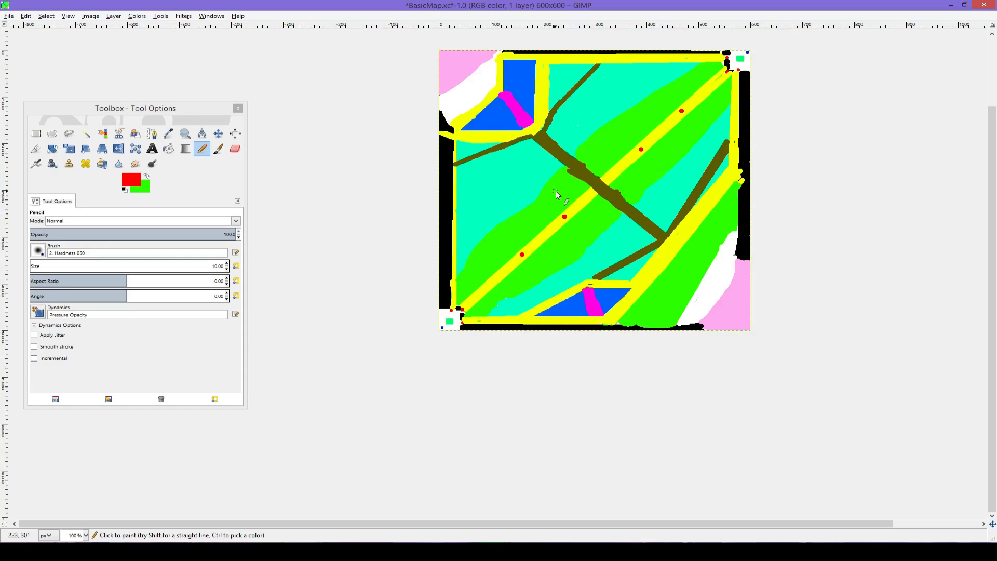
pyautogui.moveTo(555, 122); pyautogui.dragTo(565, 205)
pyautogui.scroll(1, 551, 199)
pyautogui.moveTo(445, 178); pyautogui.dragTo(532, 176)
pyautogui.scroll(1, 532, 176)
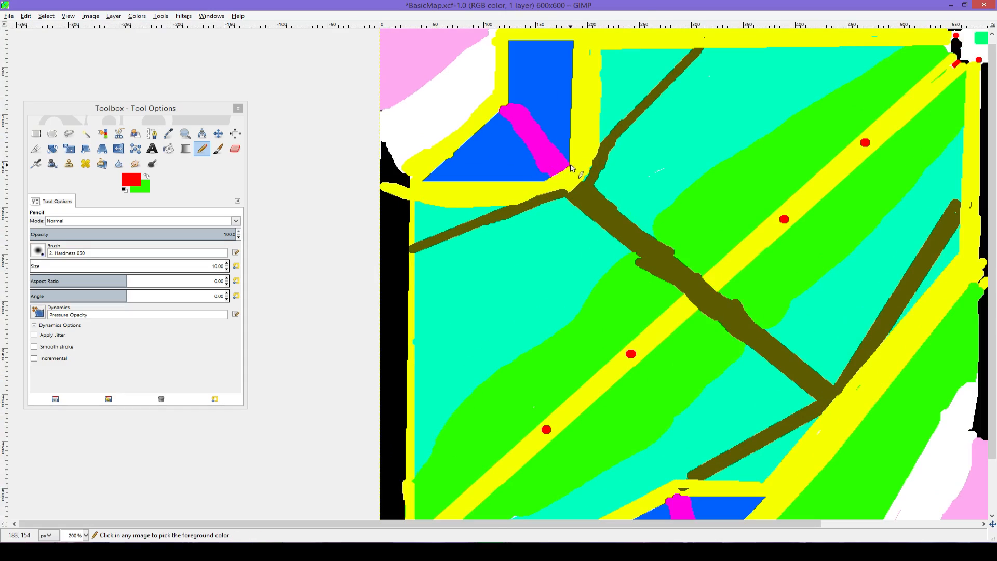
pyautogui.hscroll(-2, 580, 159)
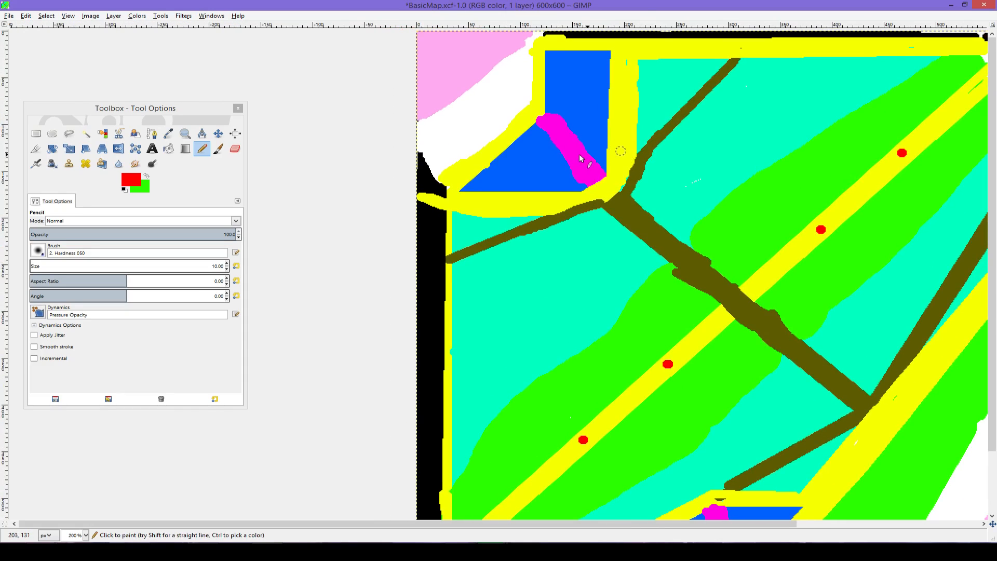
pyautogui.click(604, 188)
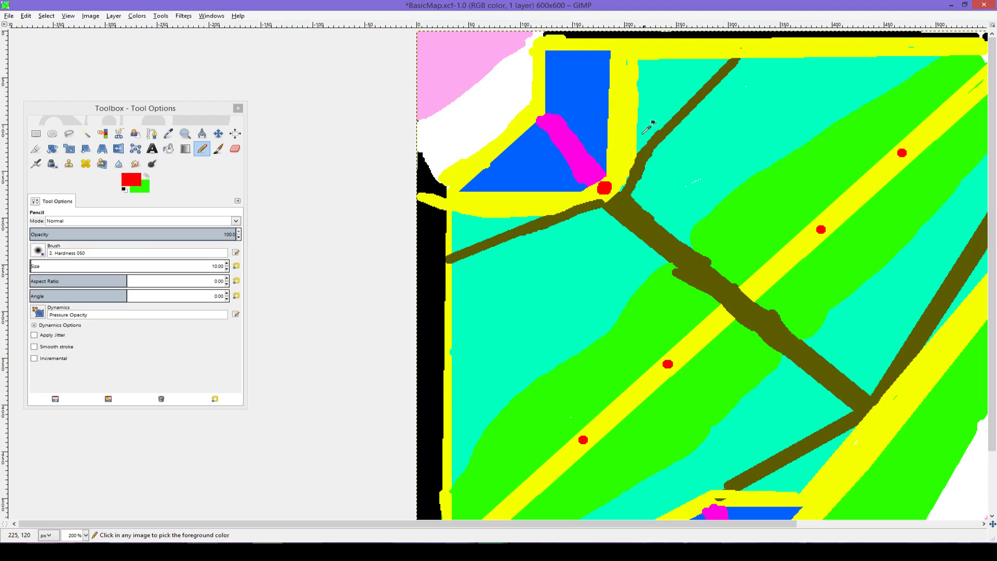
pyautogui.hotkey('ctrl', 'z')
# Place a red dot on the map's upper yellow lane, slightly left of where the thin olive branch meets it.
pyautogui.hscroll(10, 829, 50)
pyautogui.scroll(1, 829, 50)
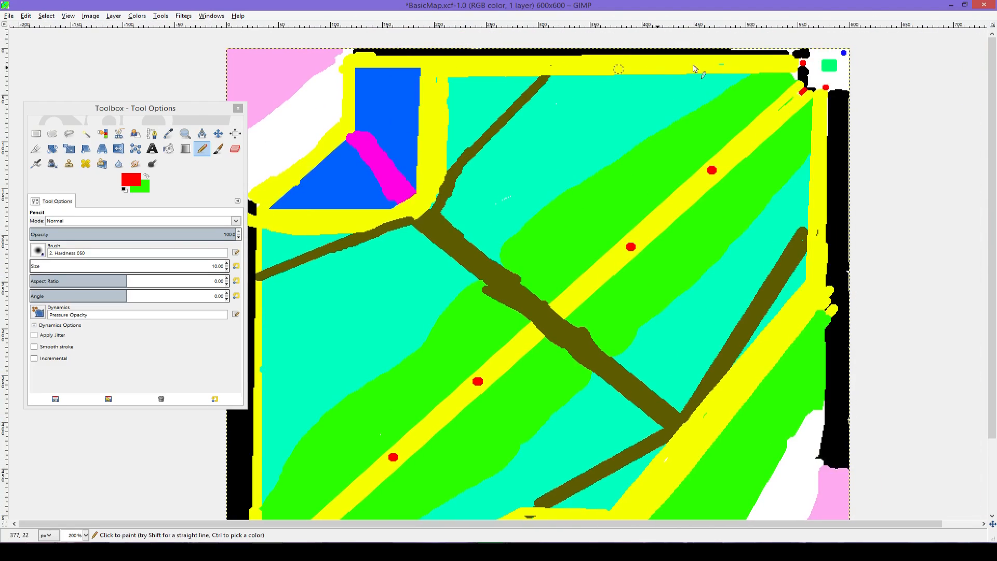
pyautogui.click(601, 63)
pyautogui.hotkey('ctrl', 'z')
pyautogui.click(544, 65)
pyautogui.hscroll(-2, 563, 67)
pyautogui.hotkey('ctrl', 'z')
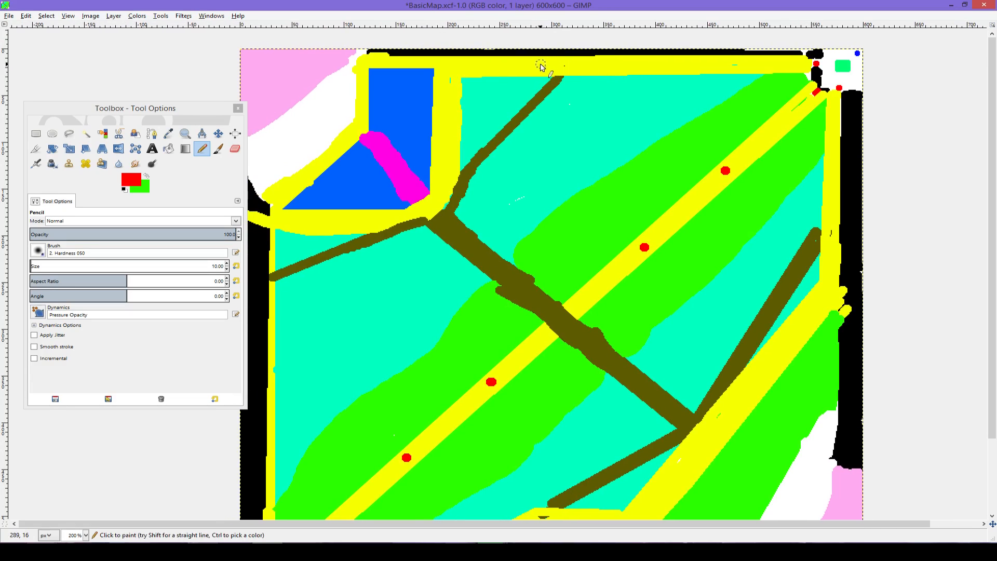
pyautogui.click(536, 66)
pyautogui.hscroll(-5, 537, 68)
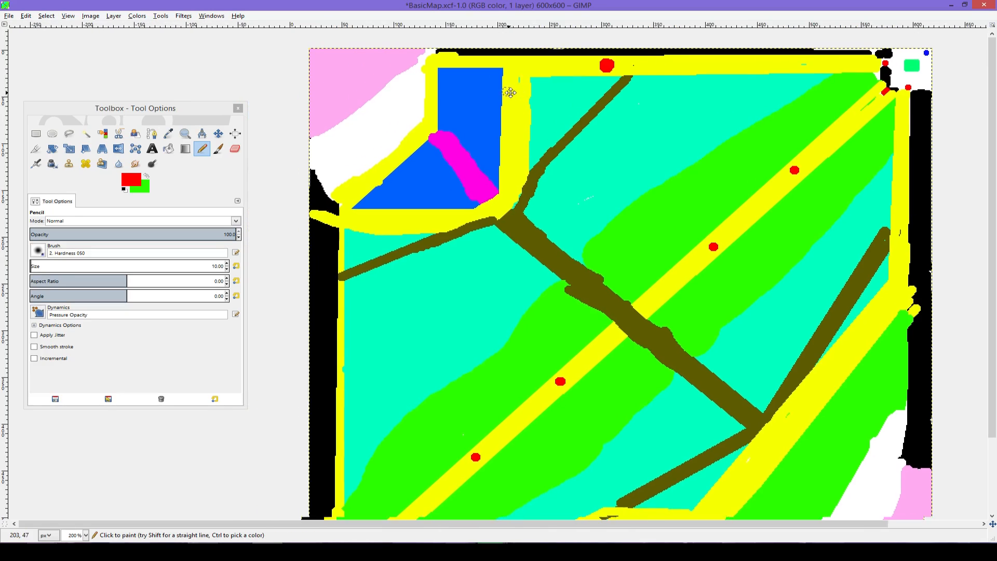
# Mark a red dot on the map's left yellow lane just above the olive branch and undo the extra stroke below it.
pyautogui.click(343, 258)
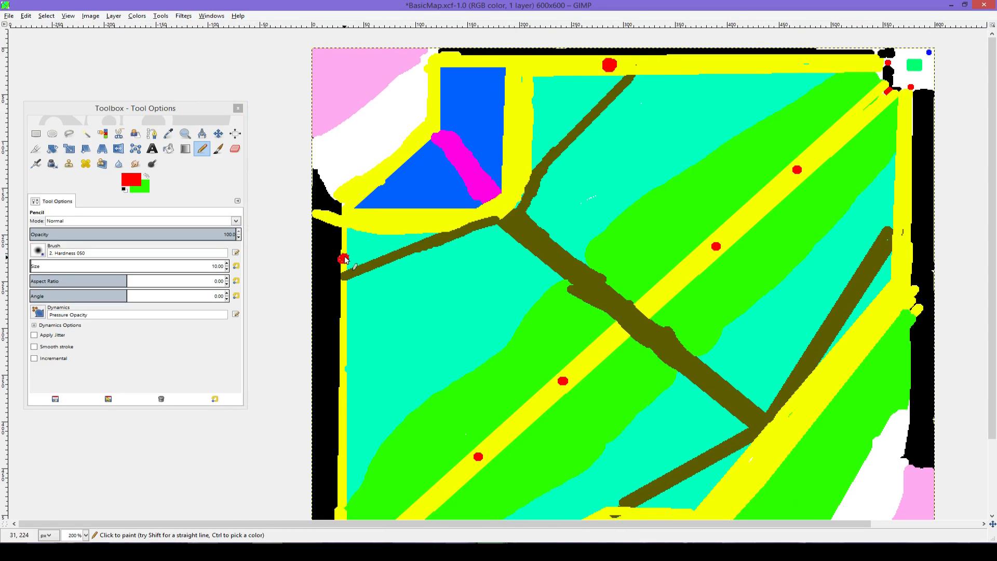
pyautogui.scroll(-3, 347, 279)
pyautogui.hscroll(-3, 347, 279)
pyautogui.keyDown('shift'); pyautogui.click(391, 296); pyautogui.keyUp('shift')
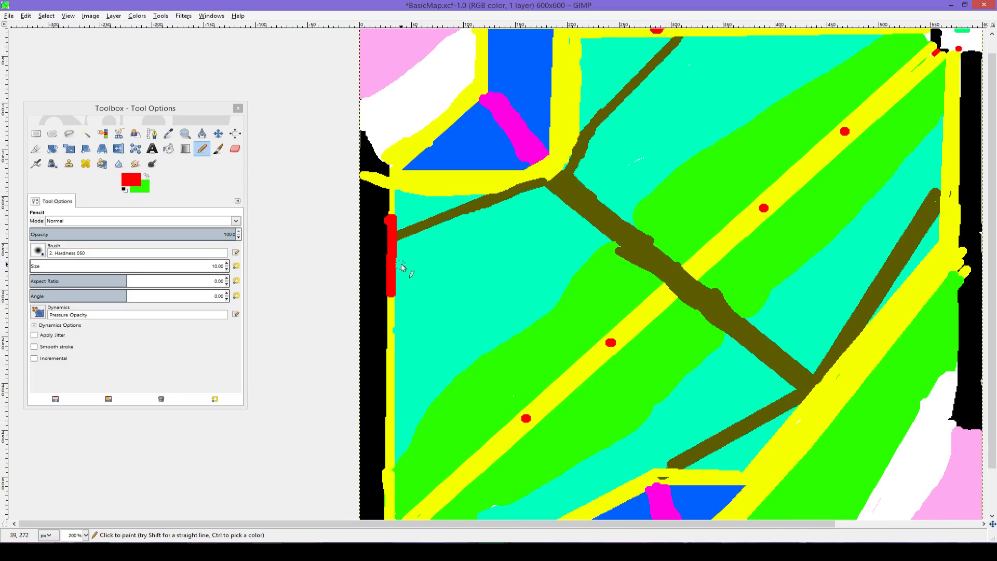
pyautogui.hotkey('ctrl', 'z')
# Pick yellow and widen the left lane over the black border with straight lines down to the lower-left corner.
pyautogui.keyDown('ctrl'); pyautogui.click(392, 267); pyautogui.keyUp('ctrl')
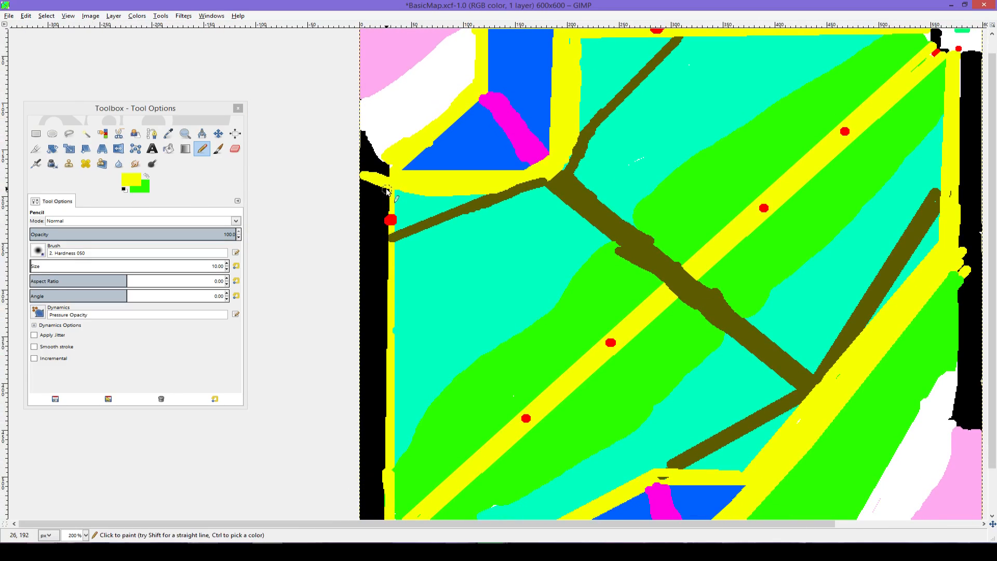
pyautogui.scroll(-10, 376, 456)
pyautogui.hscroll(-3, 376, 456)
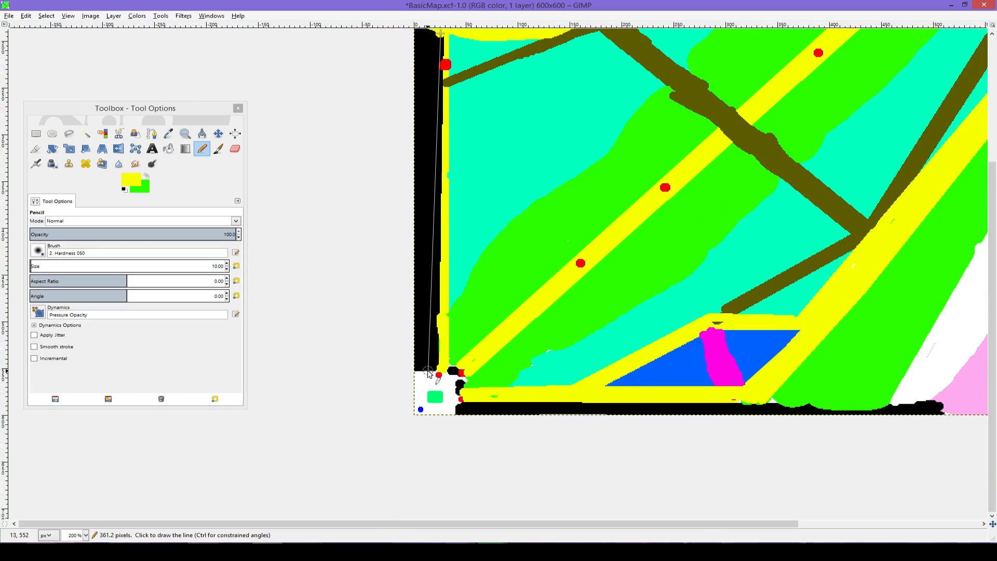
pyautogui.keyDown('shift'); pyautogui.click(432, 370); pyautogui.keyUp('shift')
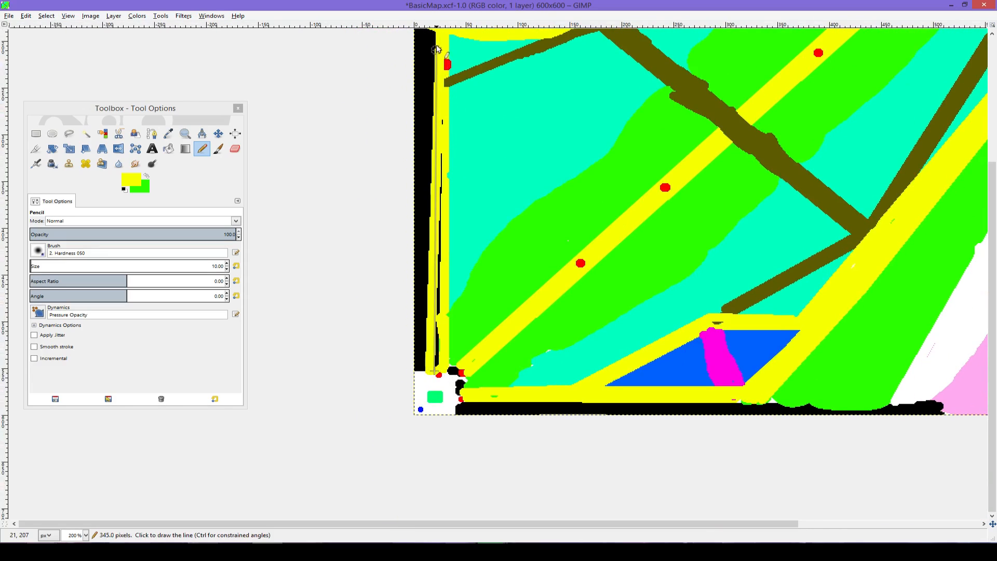
pyautogui.keyDown('shift'); pyautogui.click(438, 39); pyautogui.keyUp('shift')
pyautogui.click(441, 102)
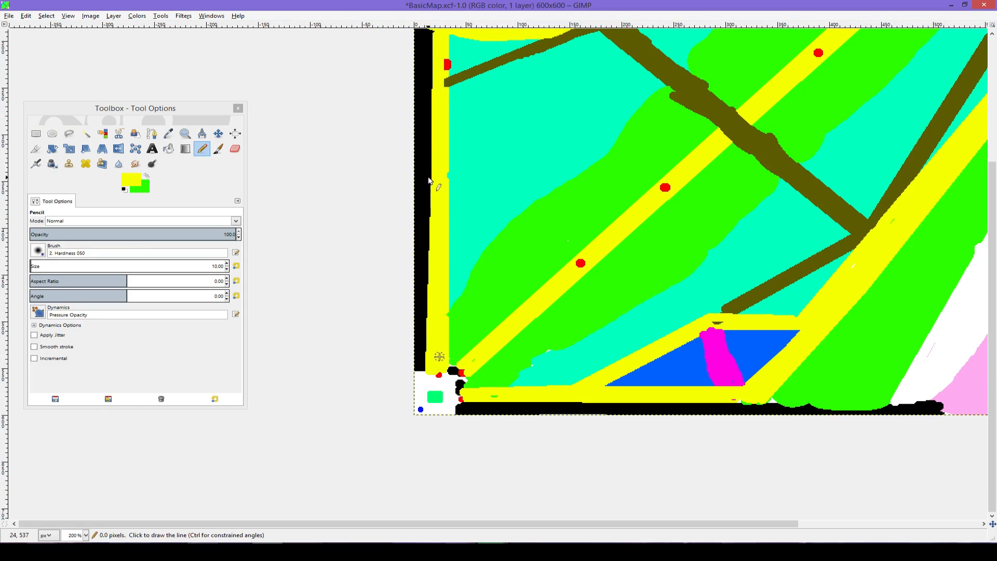
# Pick red and repaint the dot across the widened left lane above the olive branch.
pyautogui.scroll(5, 428, 232)
pyautogui.keyDown('ctrl'); pyautogui.click(446, 179); pyautogui.keyUp('ctrl')
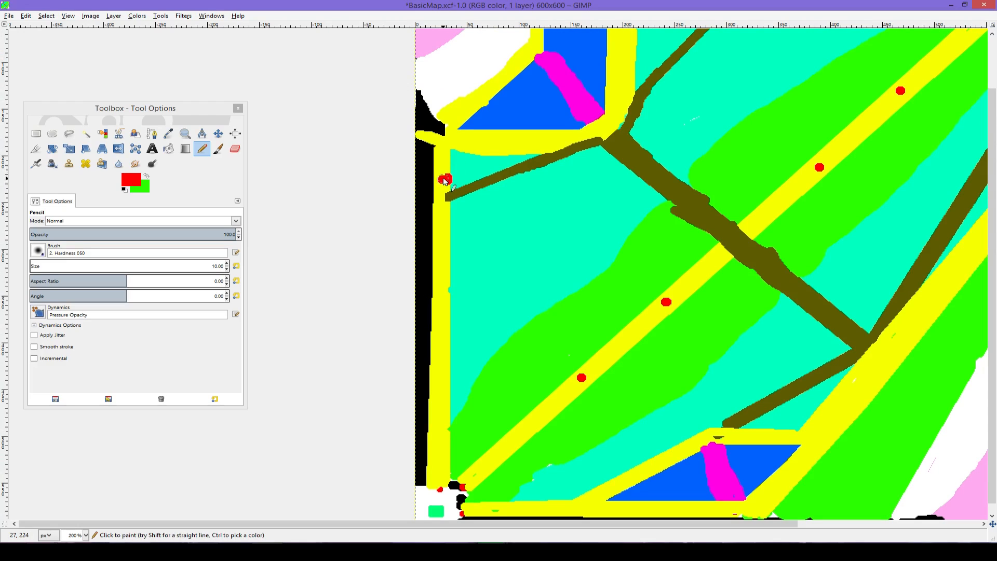
pyautogui.moveTo(456, 184); pyautogui.dragTo(438, 199)
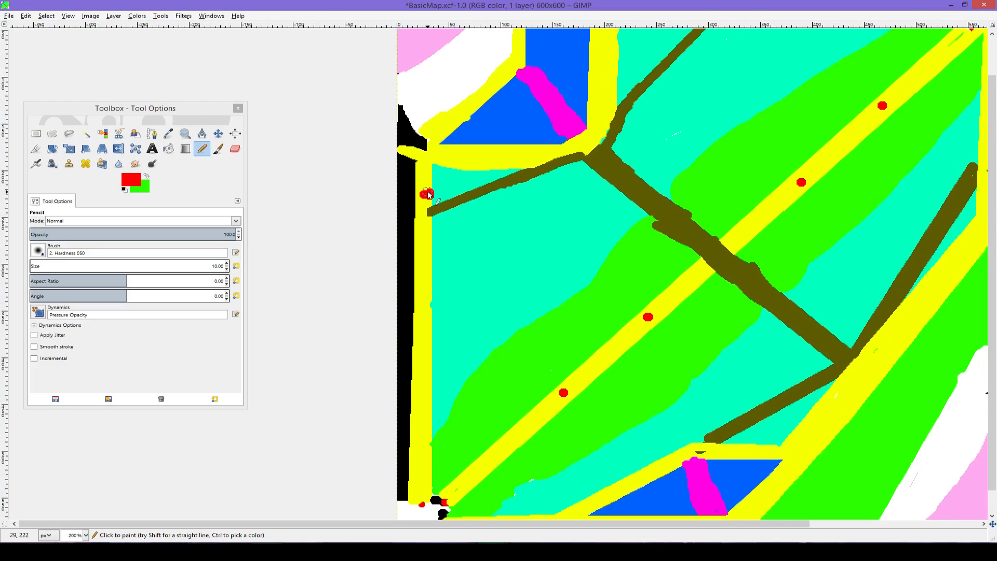
pyautogui.click(427, 193)
# Pick yellow and thicken the inner edge of the left lane with a straight line down to the lower-left corner.
pyautogui.keyDown('ctrl'); pyautogui.click(429, 181); pyautogui.keyUp('ctrl')
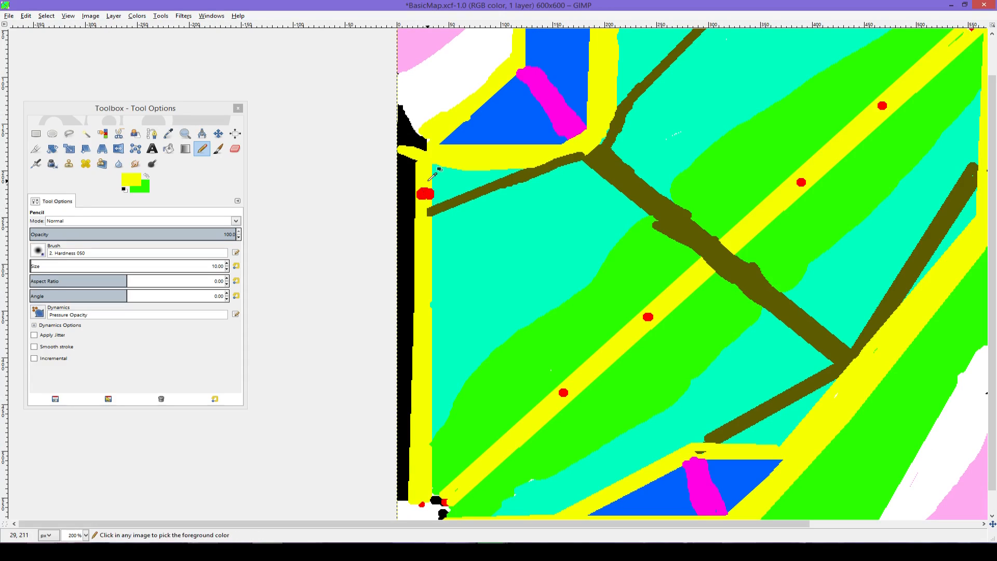
pyautogui.moveTo(434, 194); pyautogui.dragTo(433, 168)
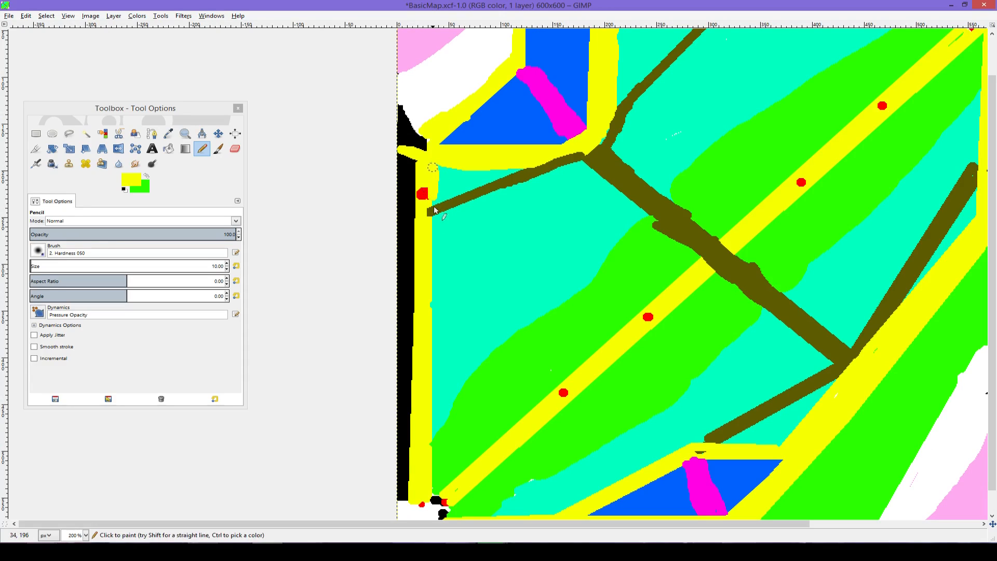
pyautogui.keyDown('shift'); pyautogui.click(430, 497); pyautogui.keyUp('shift')
pyautogui.moveTo(495, 237)
pyautogui.mouseDown()
pyautogui.moveTo(495, 256)
pyautogui.moveTo(465, 290)
pyautogui.mouseUp()
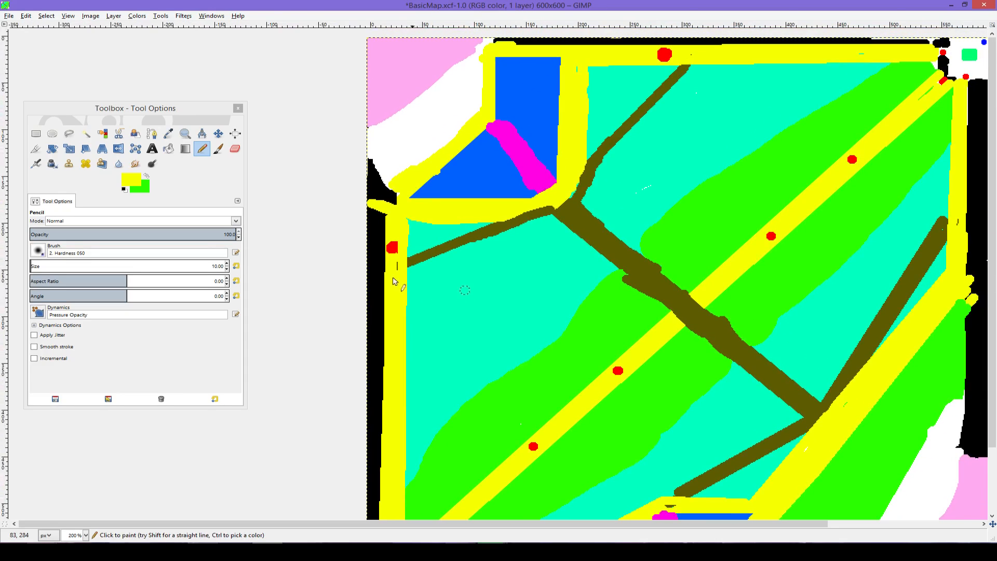
# Cover the black sliver and excess red on the left lane with yellow, and repaint the red dot in the lane's centre.
pyautogui.click(397, 266)
pyautogui.keyDown('shift'); pyautogui.click(396, 245); pyautogui.keyUp('shift')
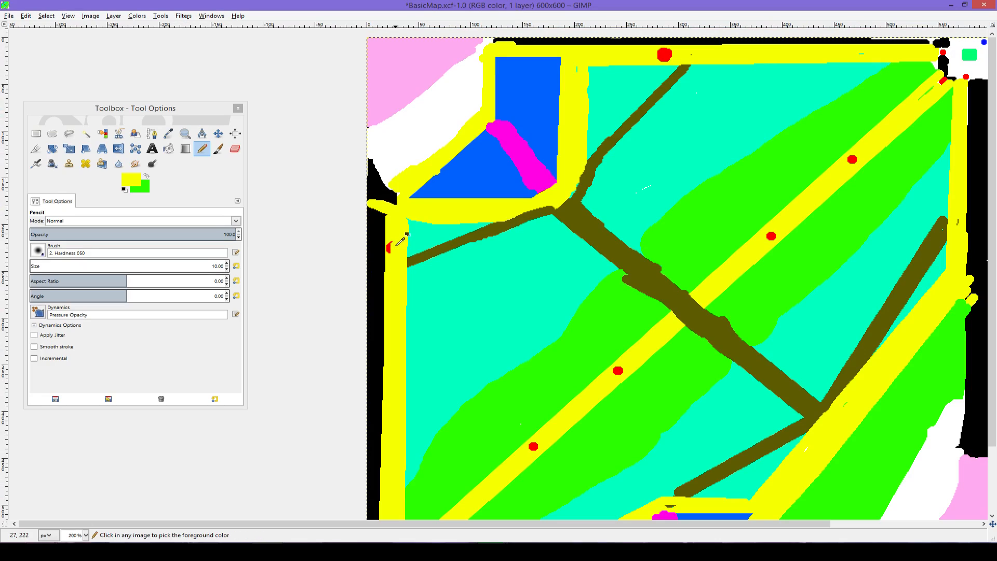
pyautogui.keyDown('ctrl'); pyautogui.click(389, 247); pyautogui.keyUp('ctrl')
pyautogui.moveTo(390, 247)
pyautogui.mouseDown()
pyautogui.moveTo(436, 253)
pyautogui.moveTo(362, 287)
pyautogui.mouseUp()
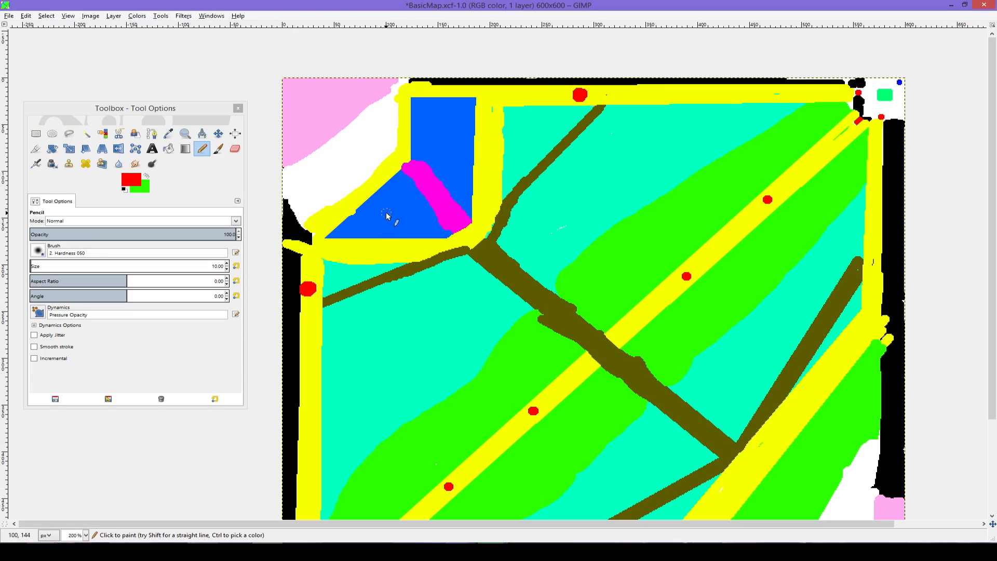
# Mark four red dots on the yellow lanes around the upper-left blue area, two inner and two outer, and return to the Pencil tool.
pyautogui.moveTo(370, 212); pyautogui.dragTo(402, 196)
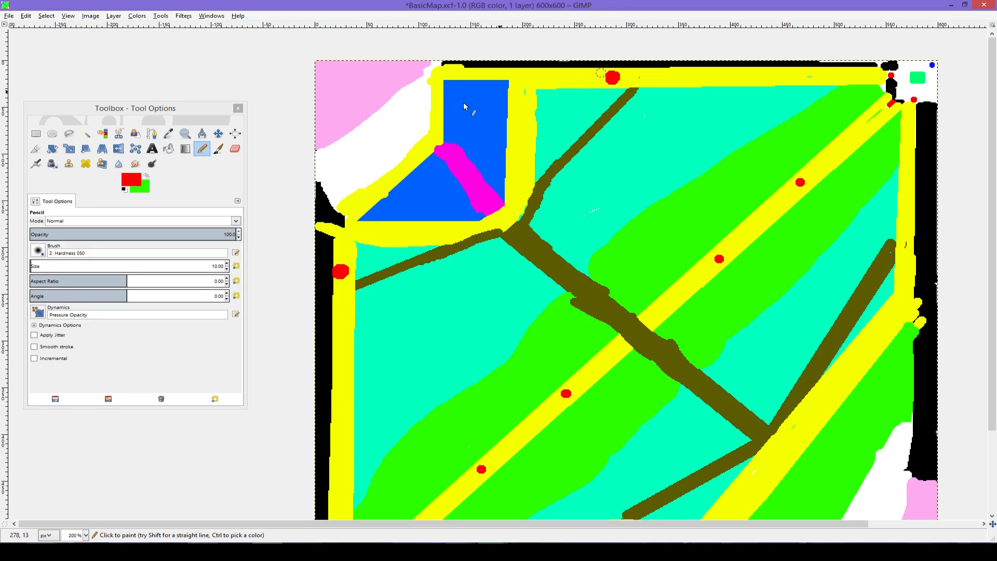
pyautogui.moveTo(431, 159); pyautogui.dragTo(475, 111)
pyautogui.moveTo(545, 171); pyautogui.dragTo(567, 201)
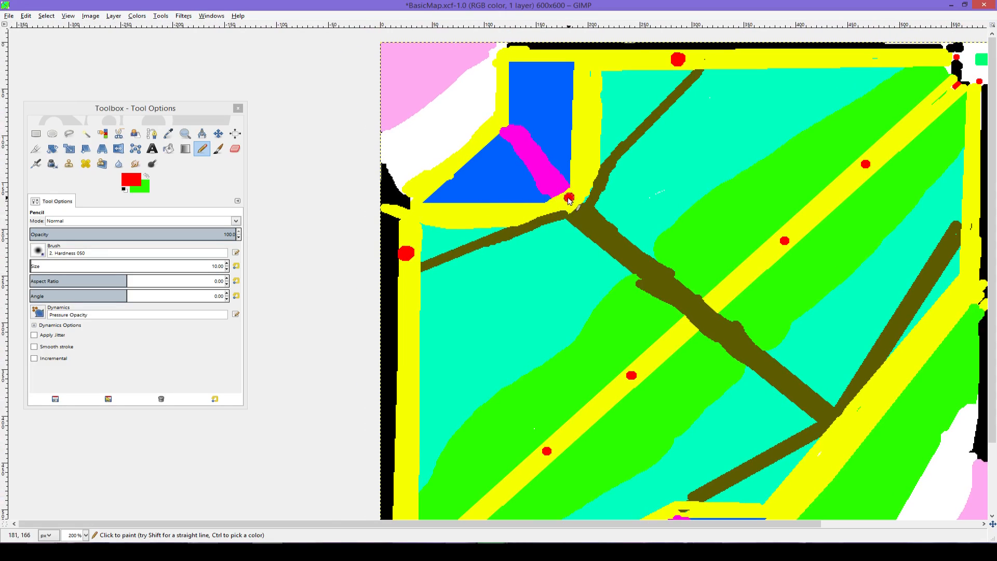
pyautogui.click(569, 199)
pyautogui.click(521, 211)
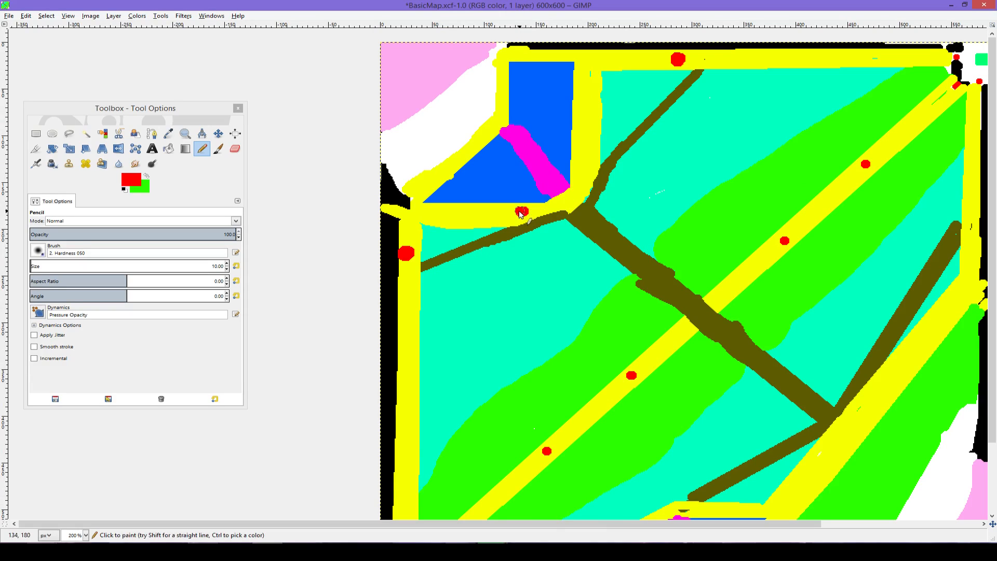
pyautogui.click(584, 161)
pyautogui.click(518, 54)
pyautogui.click(418, 192)
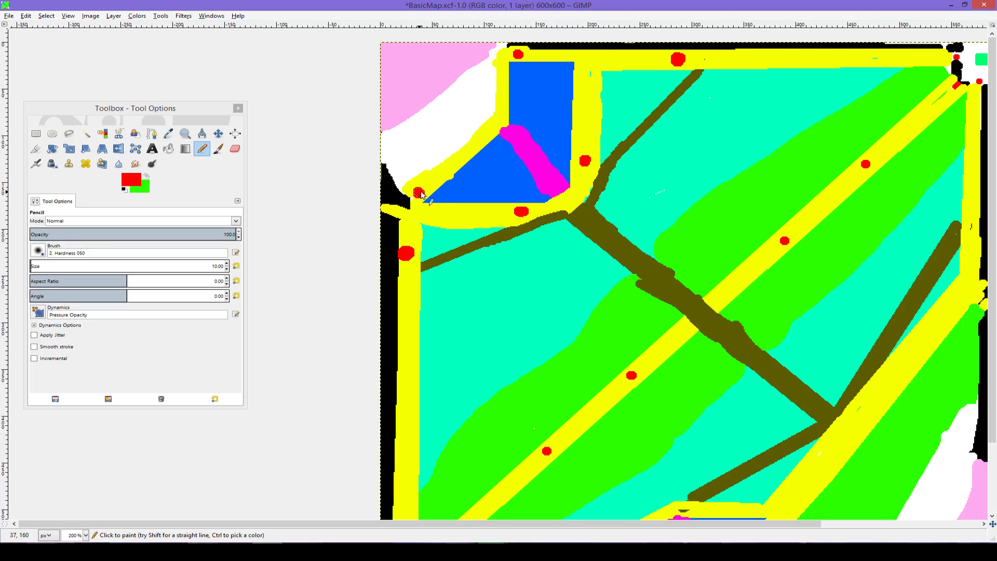
pyautogui.press('z')
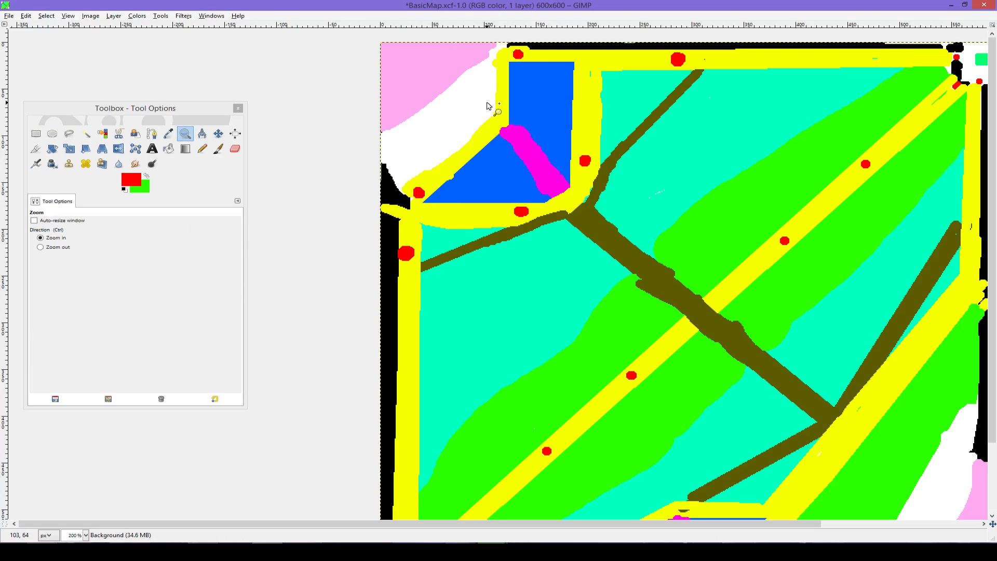
pyautogui.moveTo(454, 154); pyautogui.dragTo(491, 122)
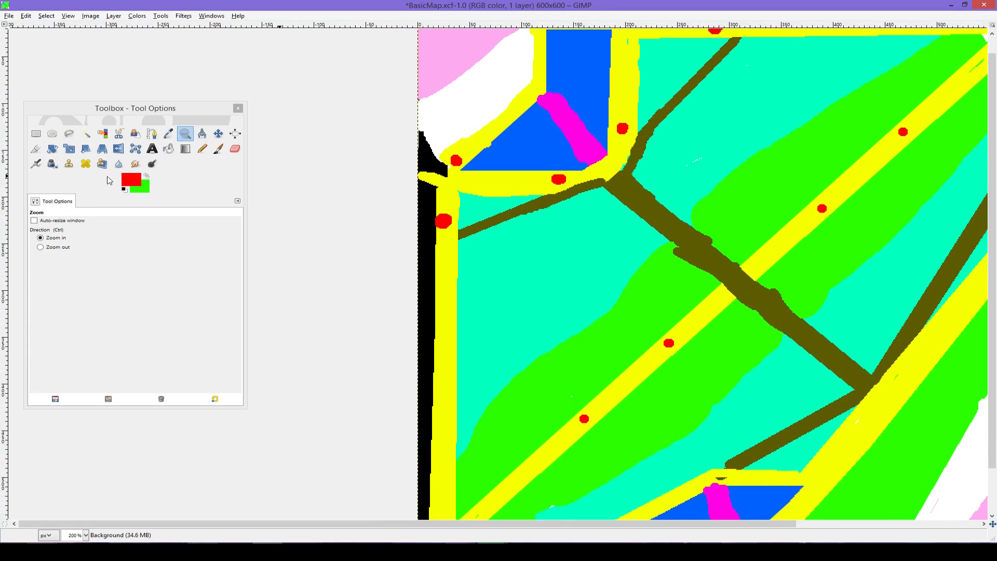
pyautogui.click(202, 149)
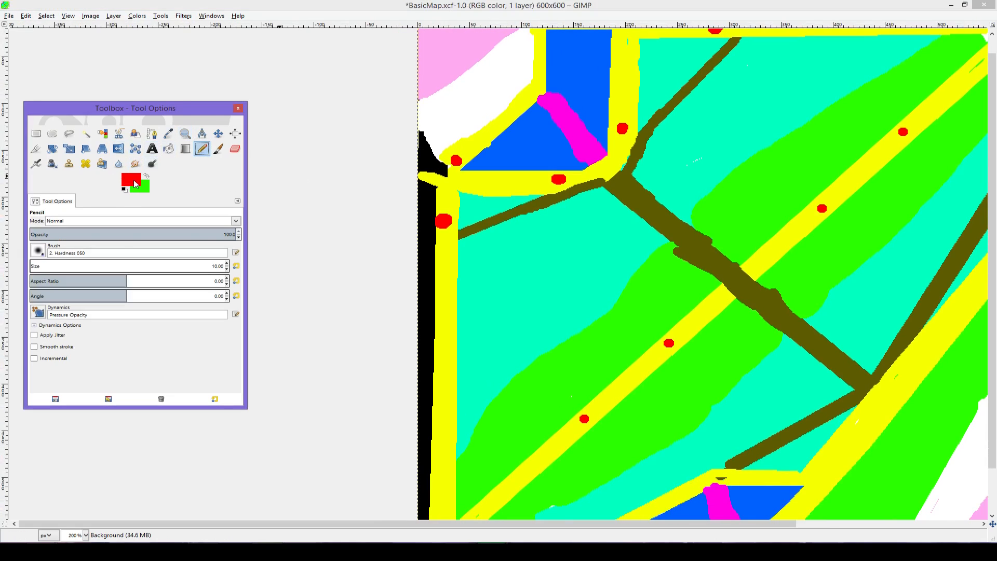
# Set the foreground to light red ff7a7a and mark dots at the two junctions where the upper-left blue area's lanes meet the outer lanes.
pyautogui.click(134, 183)
pyautogui.moveTo(171, 142); pyautogui.dragTo(174, 170)
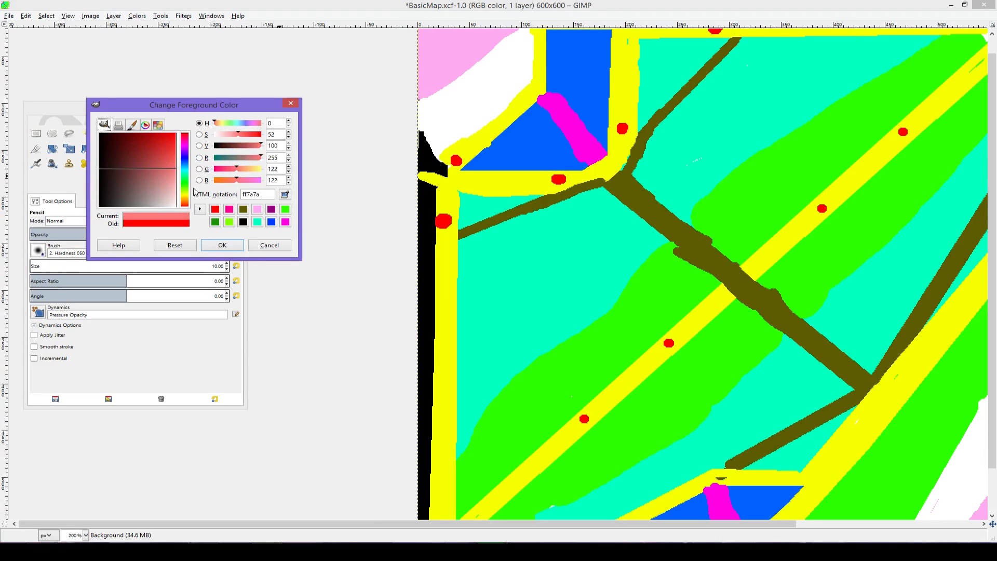
pyautogui.click(222, 245)
pyautogui.click(449, 184)
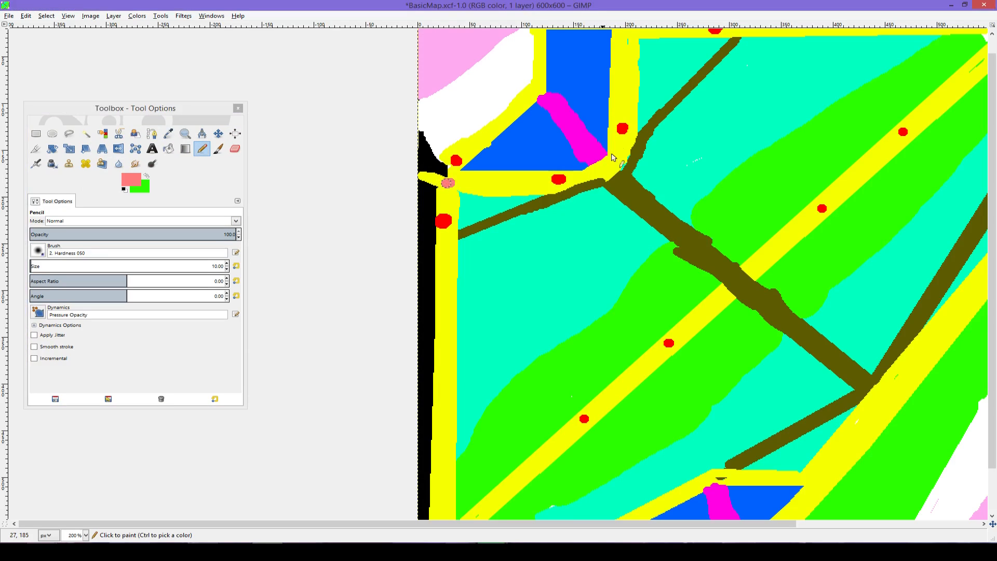
pyautogui.scroll(3, 623, 161)
pyautogui.moveTo(636, 101); pyautogui.dragTo(626, 110)
pyautogui.hotkey('ctrl', 'z')
pyautogui.scroll(-2, 630, 174)
pyautogui.moveTo(692, 178); pyautogui.dragTo(556, 130)
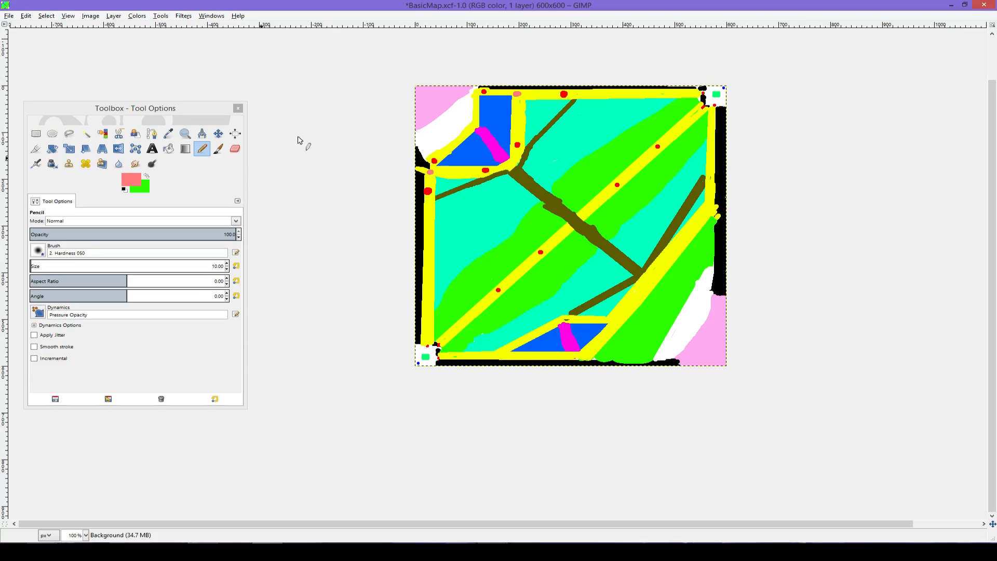
# Pick red from the map and mark dots on the yellow lanes at both outer ends of the lower blue area.
pyautogui.keyDown('ctrl'); pyautogui.click(429, 190); pyautogui.keyUp('ctrl')
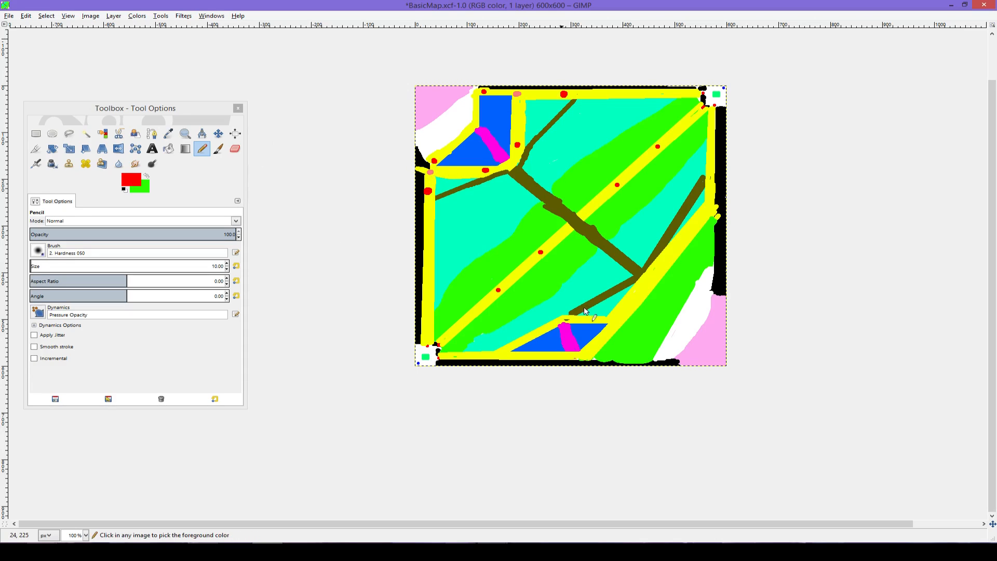
pyautogui.scroll(-4, 572, 223)
pyautogui.keyDown('ctrl'); pyautogui.scroll(1, 581, 222); pyautogui.keyUp('ctrl')
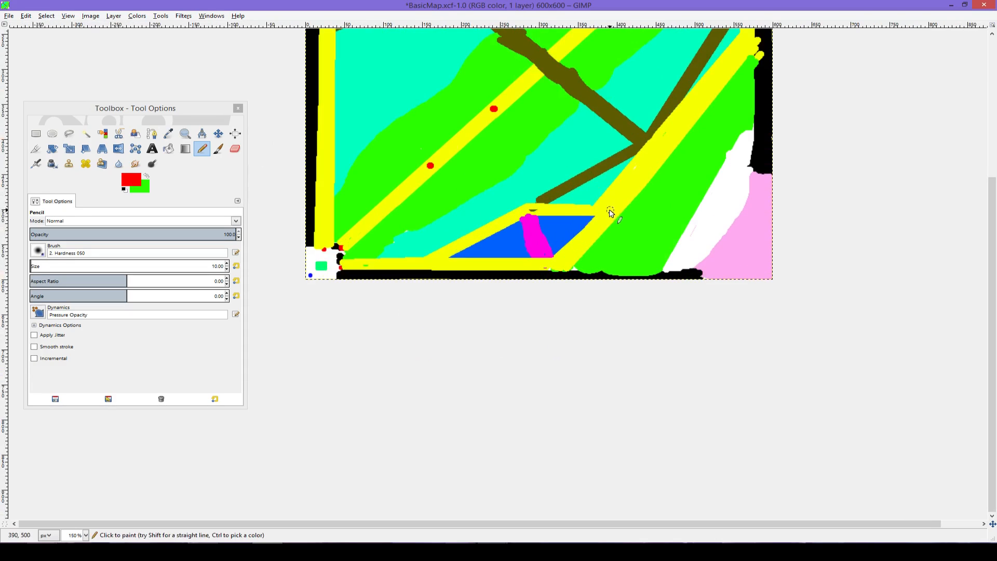
pyautogui.moveTo(605, 211); pyautogui.dragTo(605, 213)
pyautogui.moveTo(434, 263); pyautogui.dragTo(435, 265)
# Mark two red dots on the right side of the map, one at the lane bend and one on the vertical lane above it.
pyautogui.scroll(3, 592, 249)
pyautogui.hscroll(2, 592, 249)
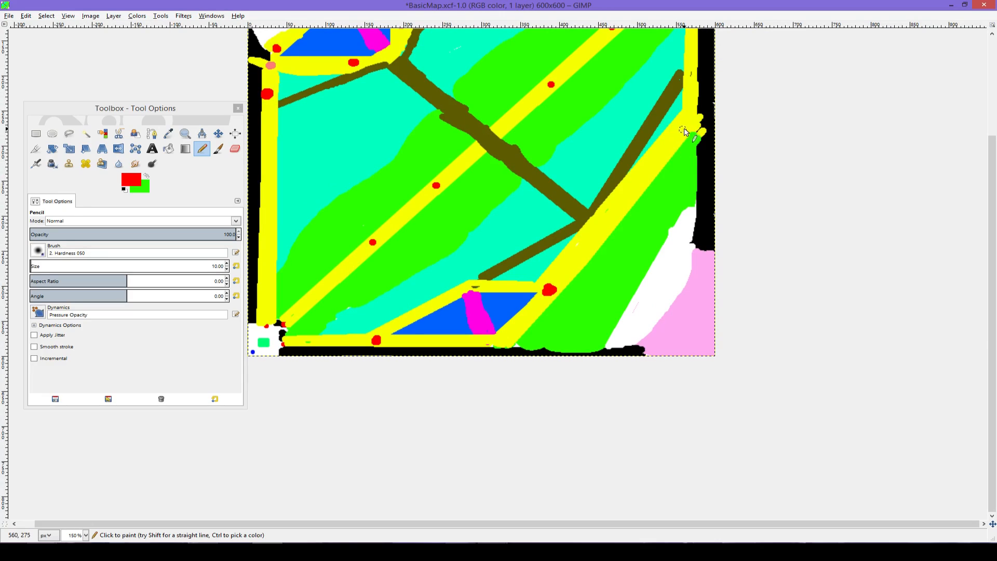
pyautogui.click(682, 126)
pyautogui.scroll(4, 691, 57)
pyautogui.hscroll(-1, 690, 57)
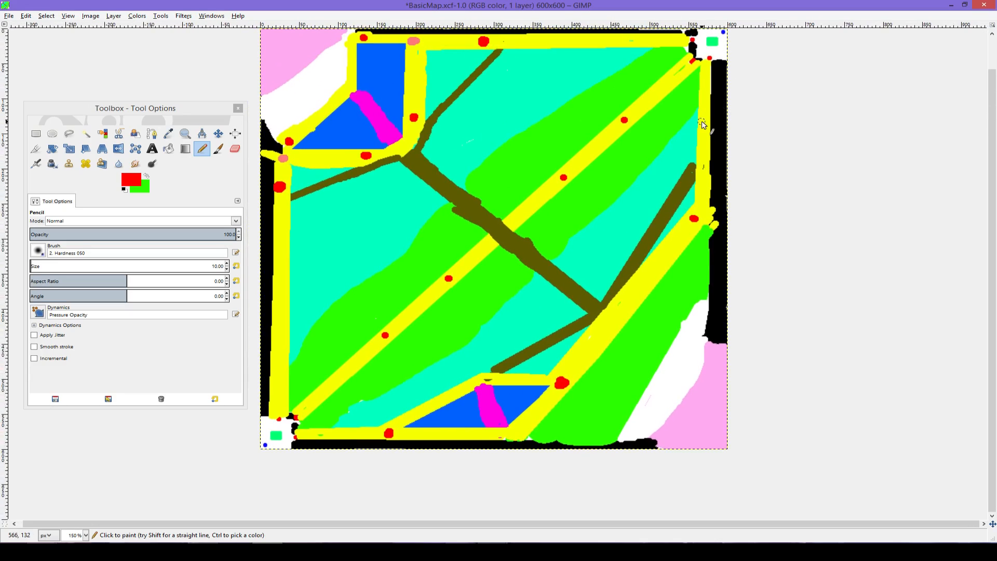
pyautogui.hscroll(-2, 596, 187)
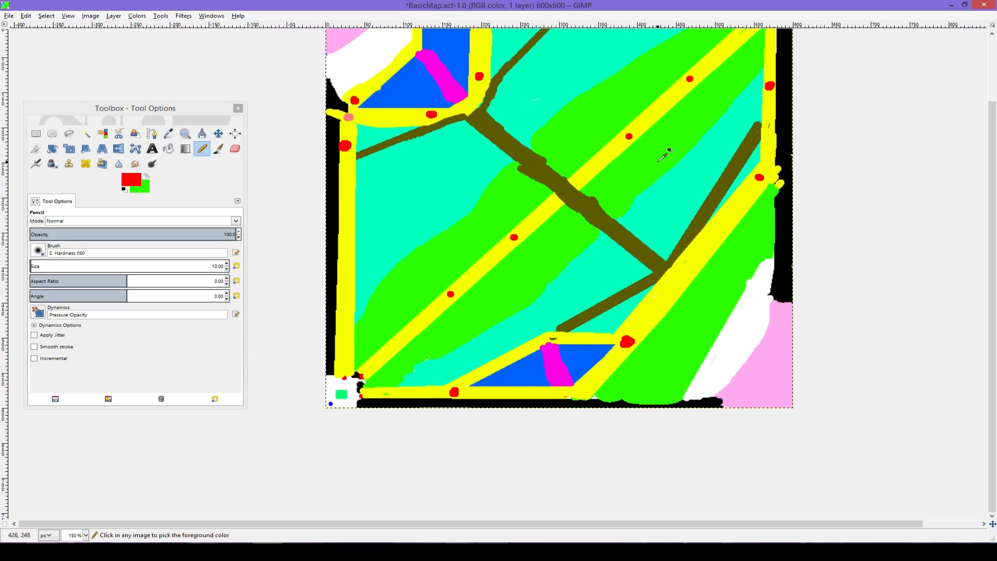
# Select a rectangle of about 190 by 94 px around the lower blue area, then copy and paste it.
pyautogui.scroll(-2, 604, 231)
pyautogui.scroll(1, 550, 306)
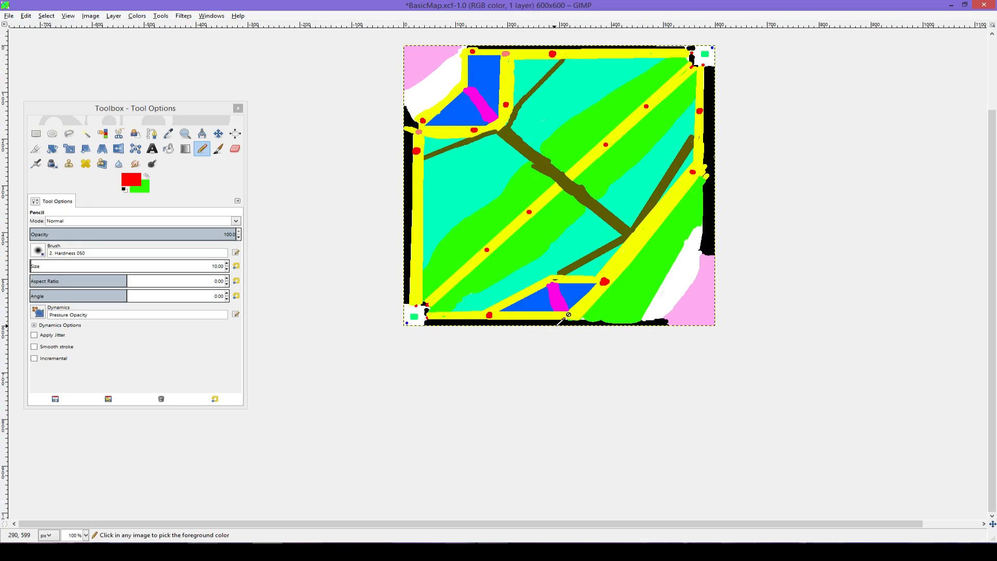
pyautogui.scroll(2, 571, 322)
pyautogui.scroll(-1, 574, 323)
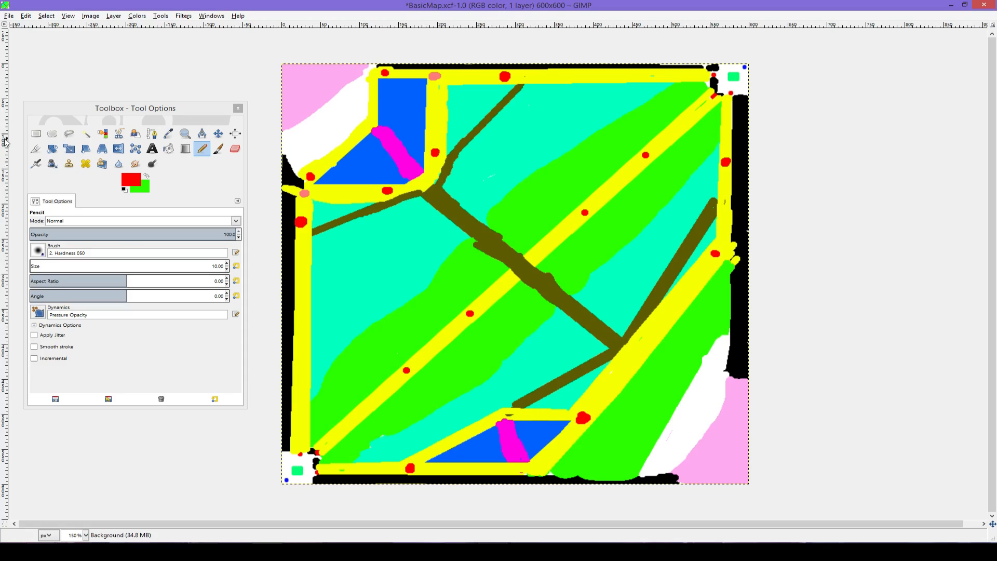
pyautogui.click(35, 134)
pyautogui.moveTo(569, 410)
pyautogui.mouseDown()
pyautogui.moveTo(438, 479)
pyautogui.moveTo(422, 475)
pyautogui.mouseUp()
pyautogui.hotkey('ctrl', 'c')
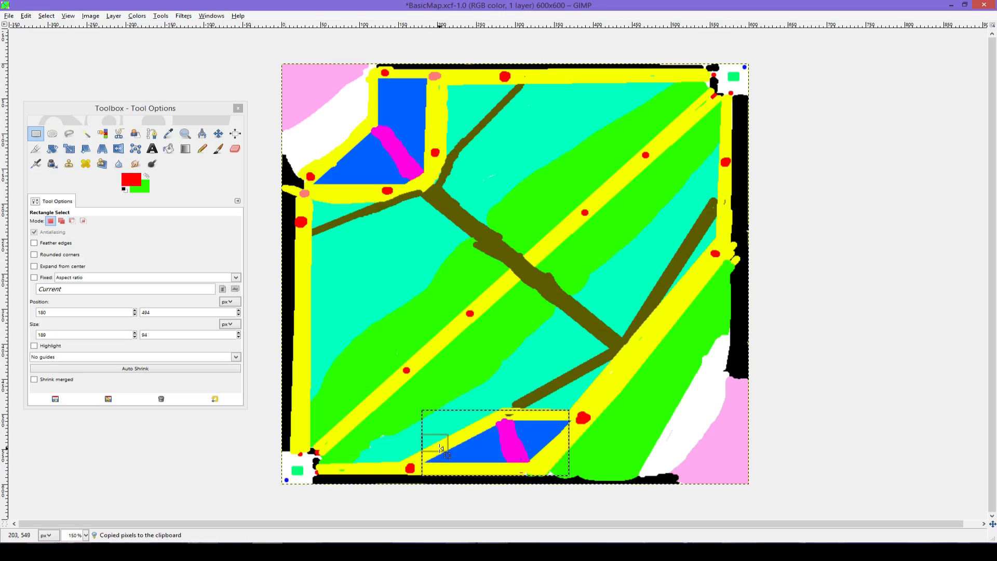
pyautogui.hotkey('ctrl', 'v')
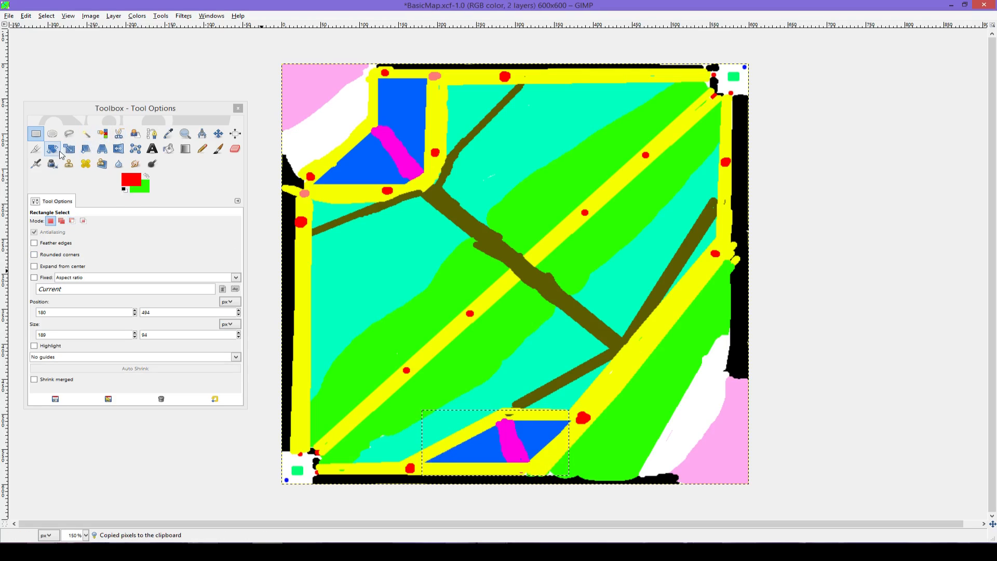
# Move the pasted blue area to the map's upper right and rotate it by 118.30 degrees.
pyautogui.click(216, 133)
pyautogui.moveTo(481, 458); pyautogui.dragTo(647, 192)
pyautogui.click(52, 148)
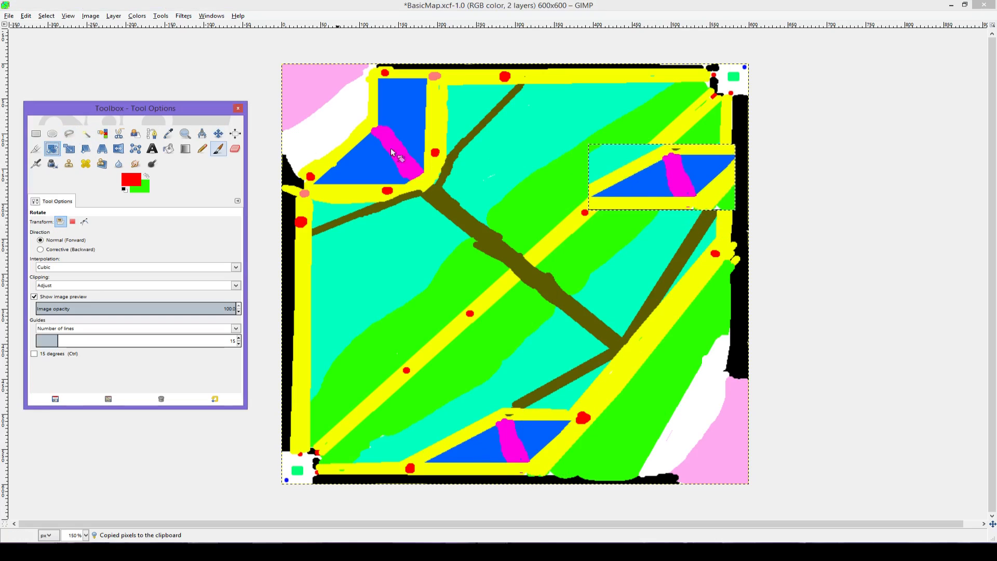
pyautogui.moveTo(598, 160); pyautogui.dragTo(755, 116)
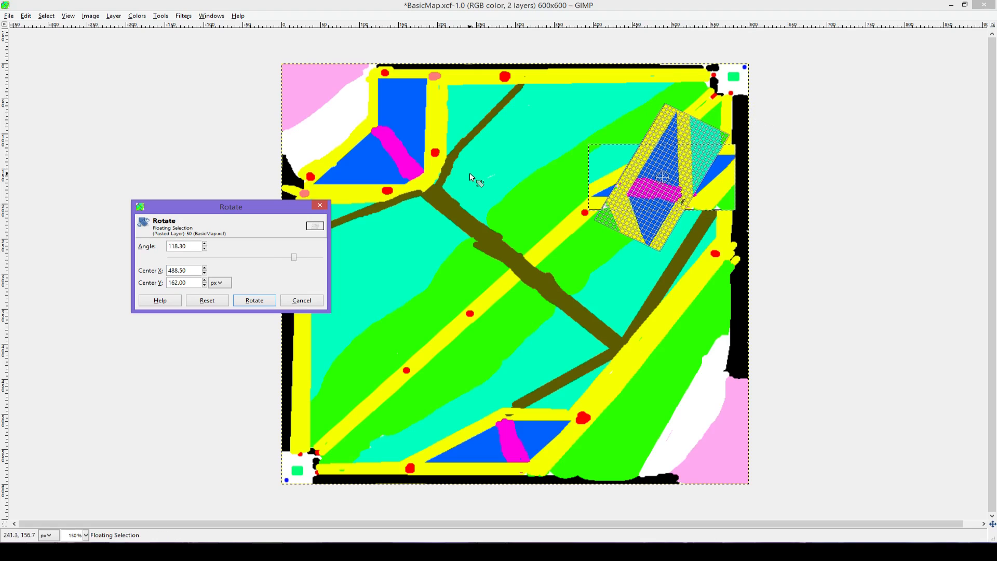
pyautogui.click(254, 301)
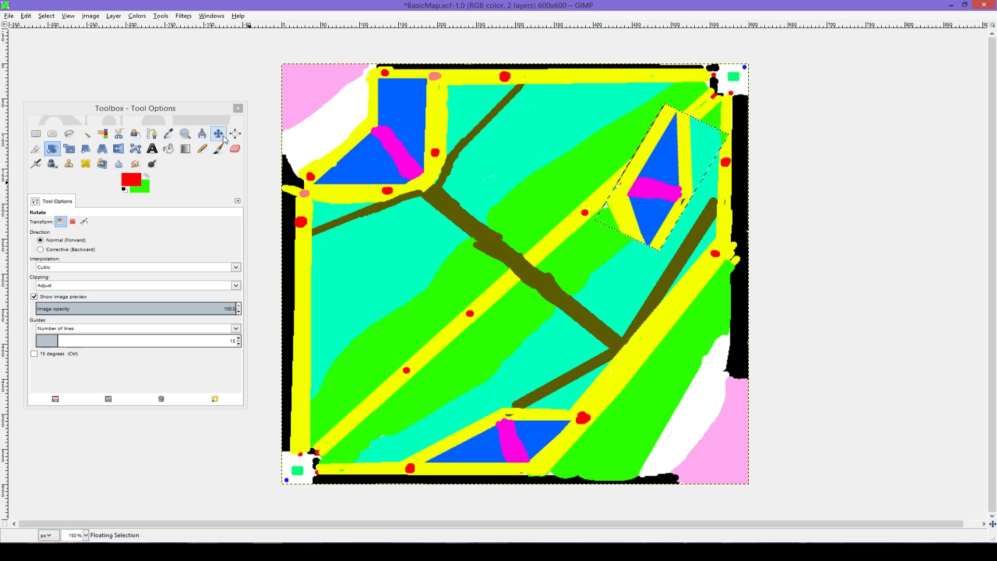
# Shift the pasted blue area down toward the right lane bend and rotate it by a further 6.97 degrees.
pyautogui.click(218, 133)
pyautogui.moveTo(651, 198); pyautogui.dragTo(689, 239)
pyautogui.click(53, 149)
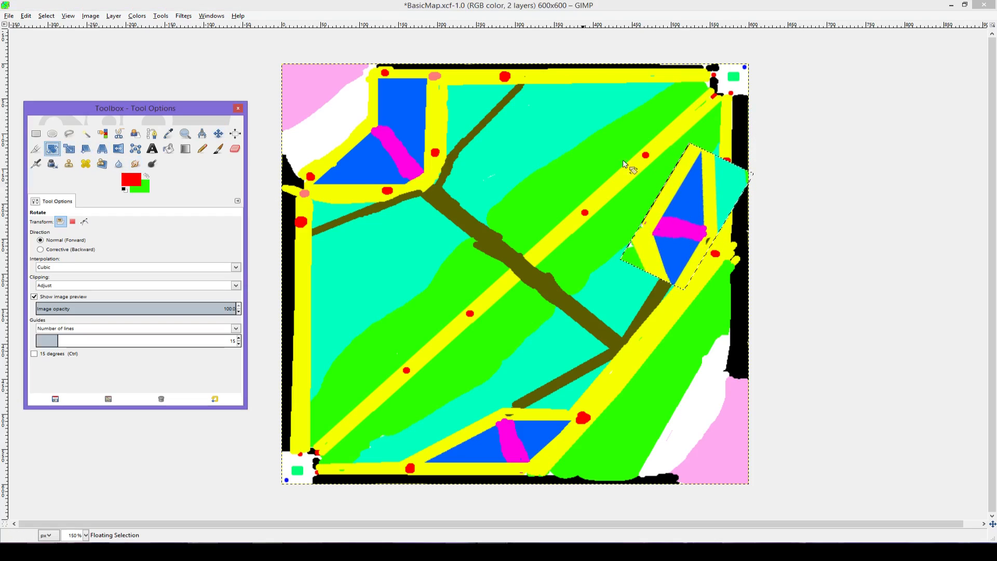
pyautogui.click(694, 186)
pyautogui.moveTo(693, 166); pyautogui.dragTo(702, 168)
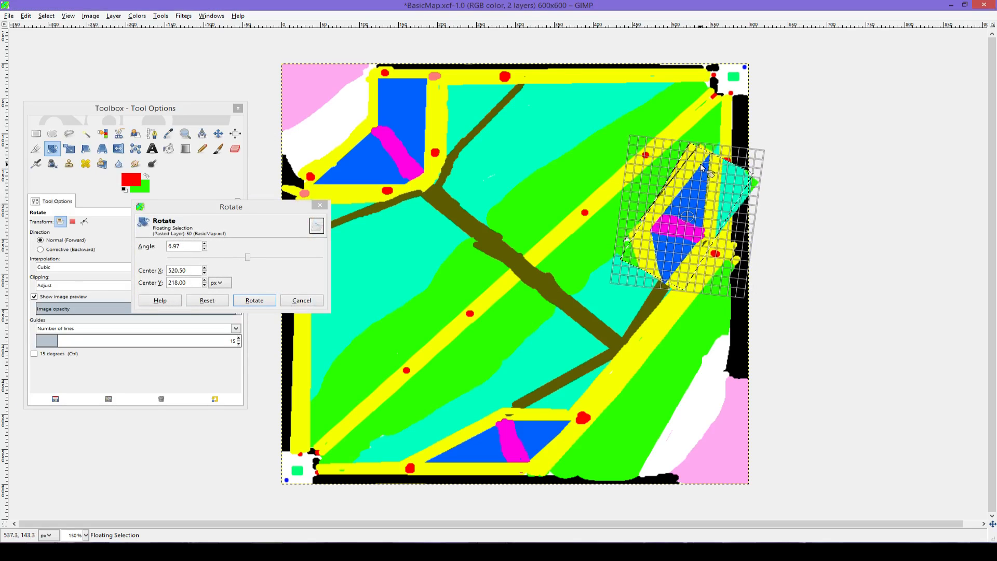
pyautogui.click(236, 300)
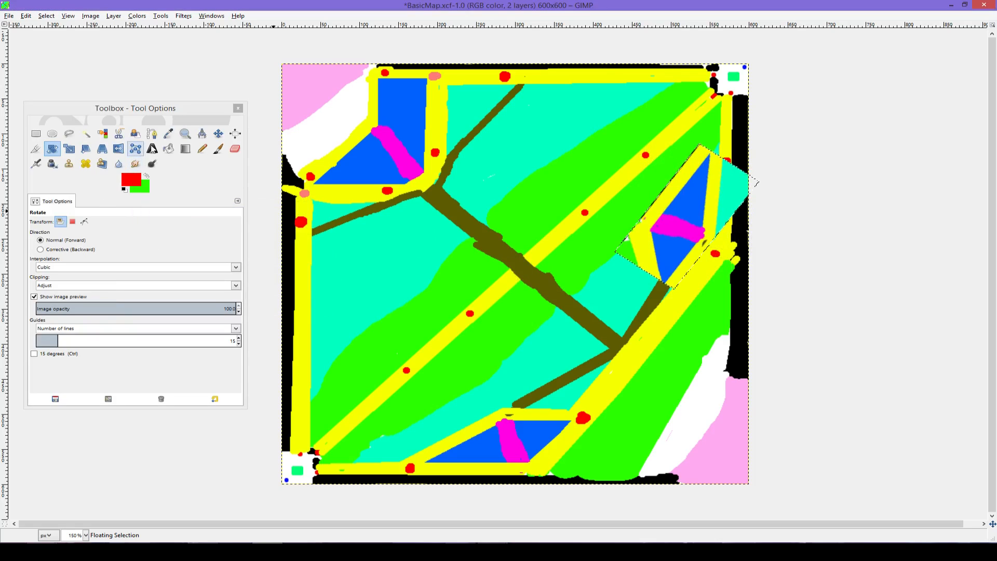
# Fit the pasted blue area against the right and diagonal yellow lanes and anchor it to the map.
pyautogui.press('m')
pyautogui.moveTo(691, 218)
pyautogui.mouseDown()
pyautogui.moveTo(701, 211)
pyautogui.moveTo(686, 198)
pyautogui.moveTo(444, 265)
pyautogui.moveTo(671, 195)
pyautogui.moveTo(659, 204)
pyautogui.moveTo(679, 209)
pyautogui.mouseUp()
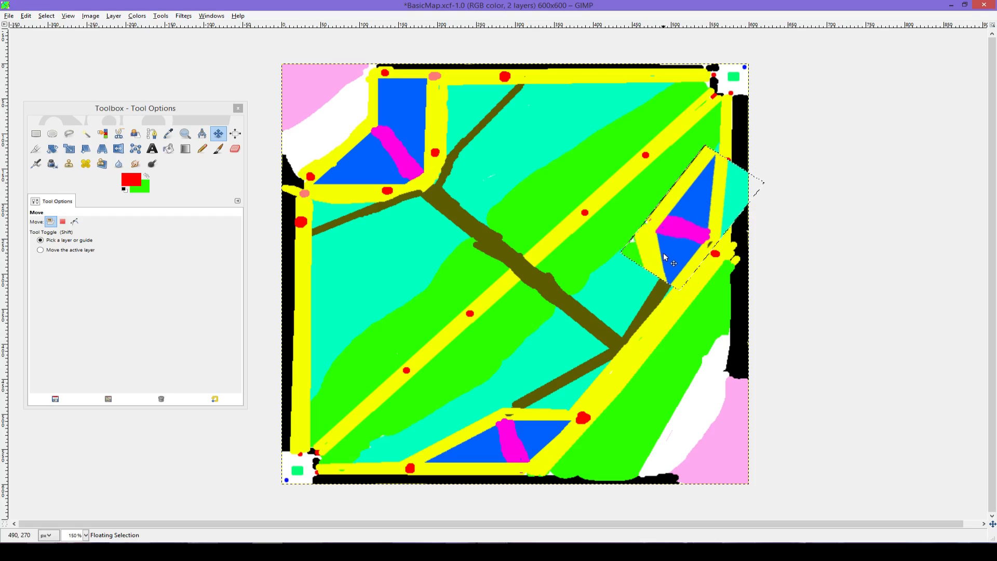
pyautogui.moveTo(666, 255); pyautogui.dragTo(679, 253)
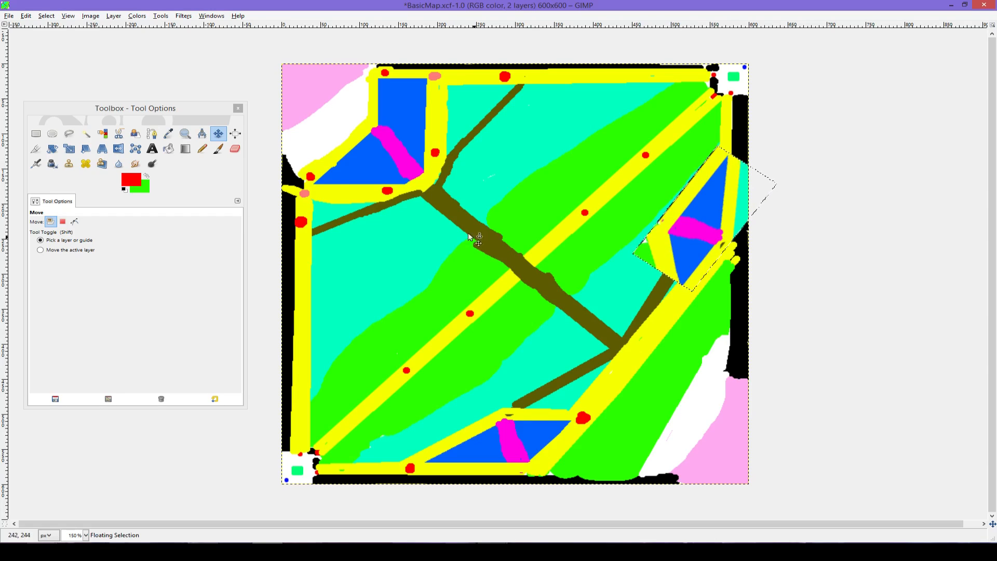
pyautogui.press('r')
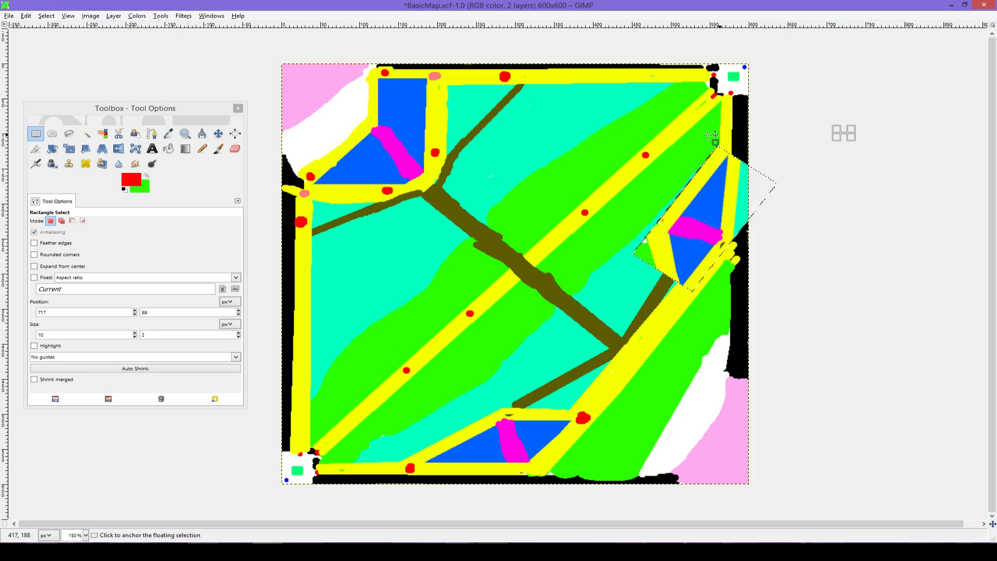
pyautogui.click(310, 155)
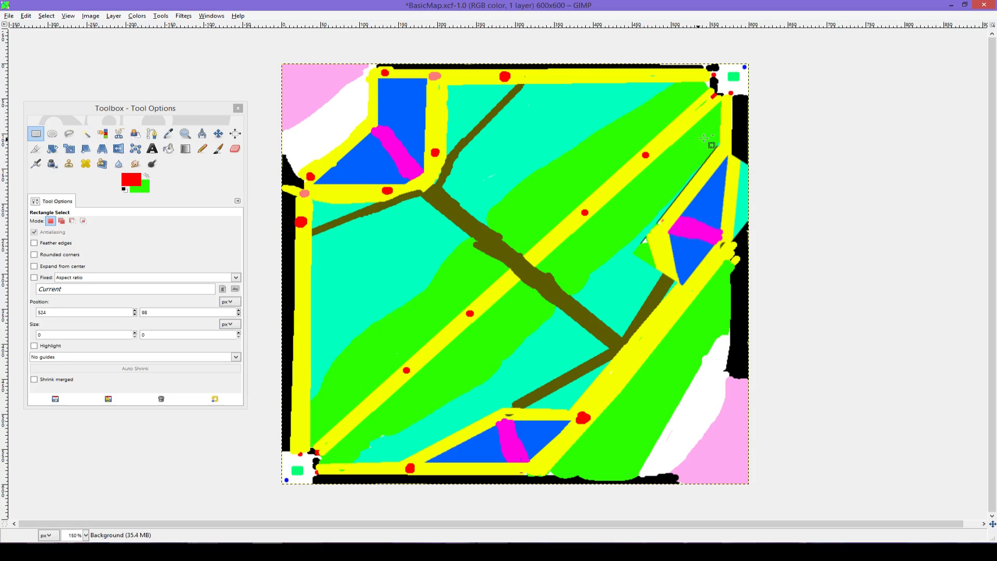
# Pick black with the Pencil tool and repaint the right border over the parts of the pasted area that overhang it.
pyautogui.click(202, 148)
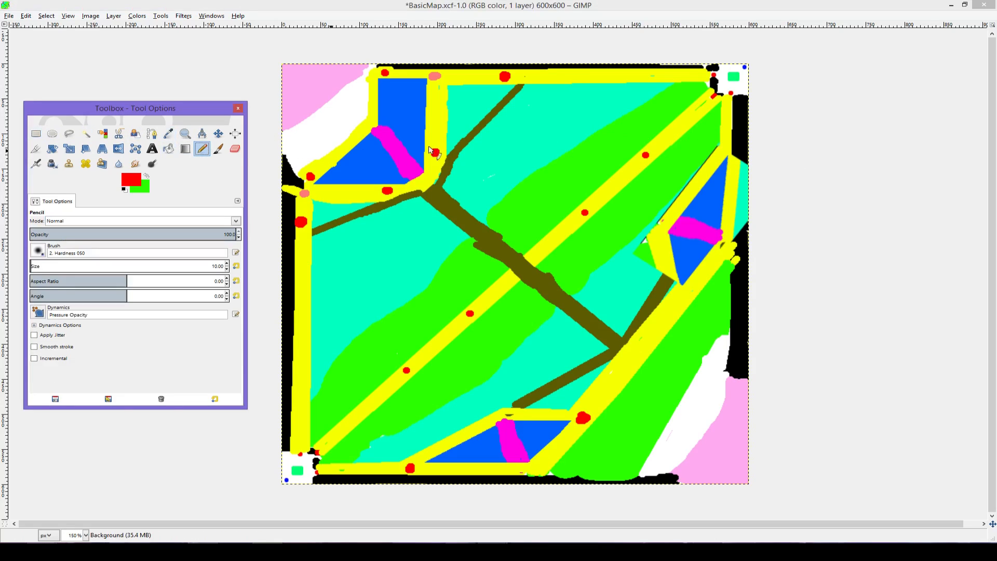
pyautogui.keyDown('ctrl'); pyautogui.click(744, 142); pyautogui.keyUp('ctrl')
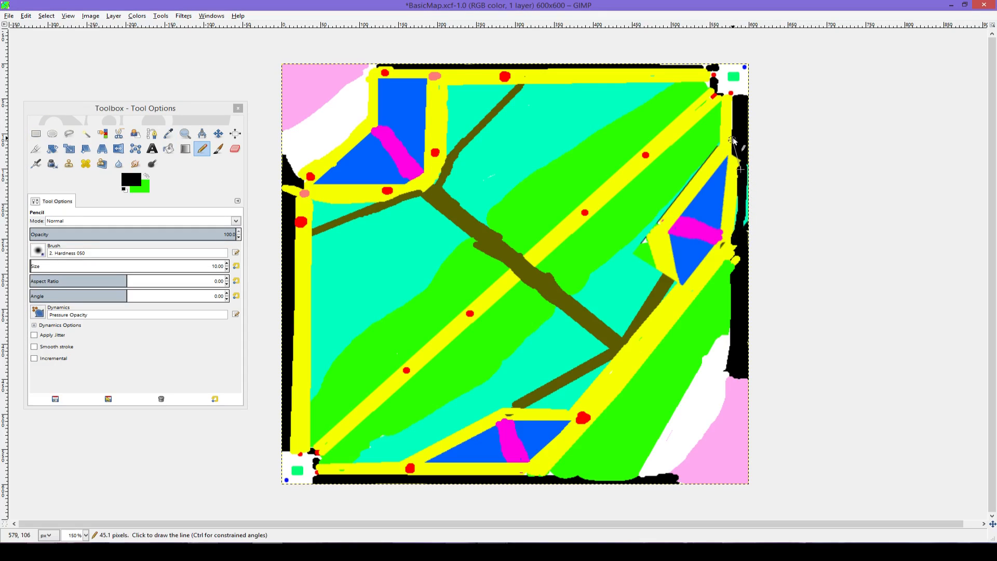
pyautogui.keyDown('shift'); pyautogui.click(735, 296); pyautogui.keyUp('shift')
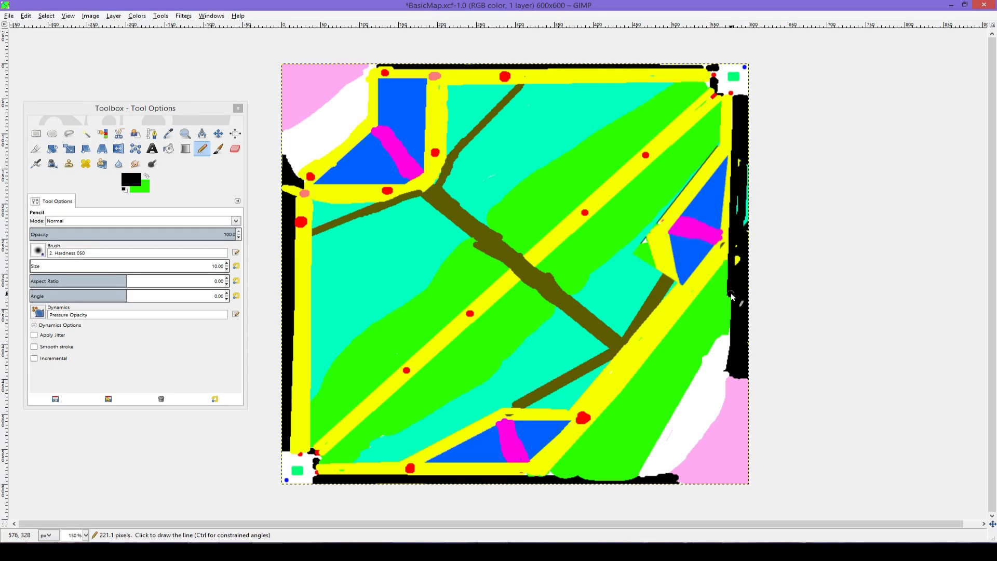
pyautogui.keyDown('shift'); pyautogui.click(743, 139); pyautogui.keyUp('shift')
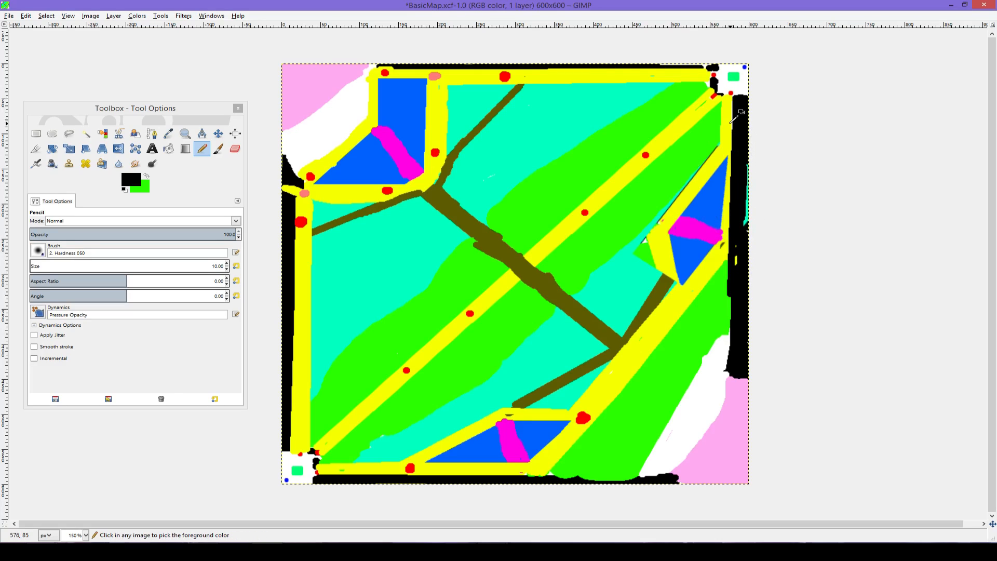
# Touch up the pasted blue area's edges in yellow and cover the leftover green corner and dark slivers around it with teal.
pyautogui.keyDown('ctrl'); pyautogui.click(729, 118); pyautogui.keyUp('ctrl')
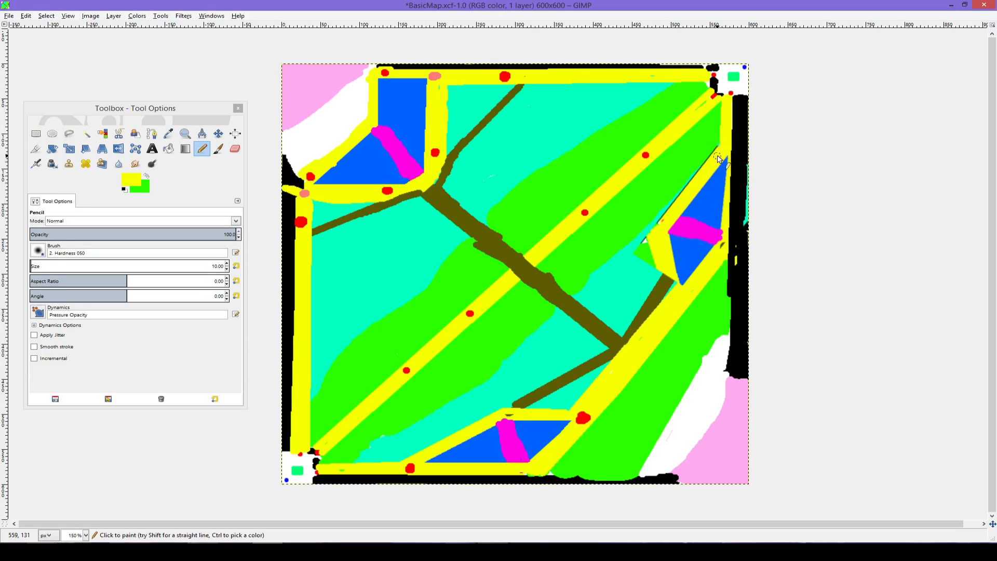
pyautogui.moveTo(670, 269)
pyautogui.mouseDown()
pyautogui.moveTo(681, 290)
pyautogui.moveTo(669, 271)
pyautogui.mouseUp()
pyautogui.keyDown('ctrl'); pyautogui.click(653, 223); pyautogui.keyUp('ctrl')
pyautogui.moveTo(716, 149)
pyautogui.mouseDown()
pyautogui.moveTo(644, 247)
pyautogui.moveTo(655, 262)
pyautogui.moveTo(643, 247)
pyautogui.moveTo(643, 261)
pyautogui.moveTo(722, 152)
pyautogui.mouseUp()
pyautogui.moveTo(674, 206)
pyautogui.mouseDown()
pyautogui.moveTo(659, 263)
pyautogui.moveTo(676, 288)
pyautogui.moveTo(648, 255)
pyautogui.moveTo(675, 291)
pyautogui.moveTo(664, 231)
pyautogui.moveTo(678, 252)
pyautogui.moveTo(660, 247)
pyautogui.moveTo(726, 152)
pyautogui.mouseUp()
# Restore the yellow outline at the pasted blue area's inner corner and extend the olive branch up to it.
pyautogui.keyDown('ctrl'); pyautogui.click(665, 247); pyautogui.keyUp('ctrl')
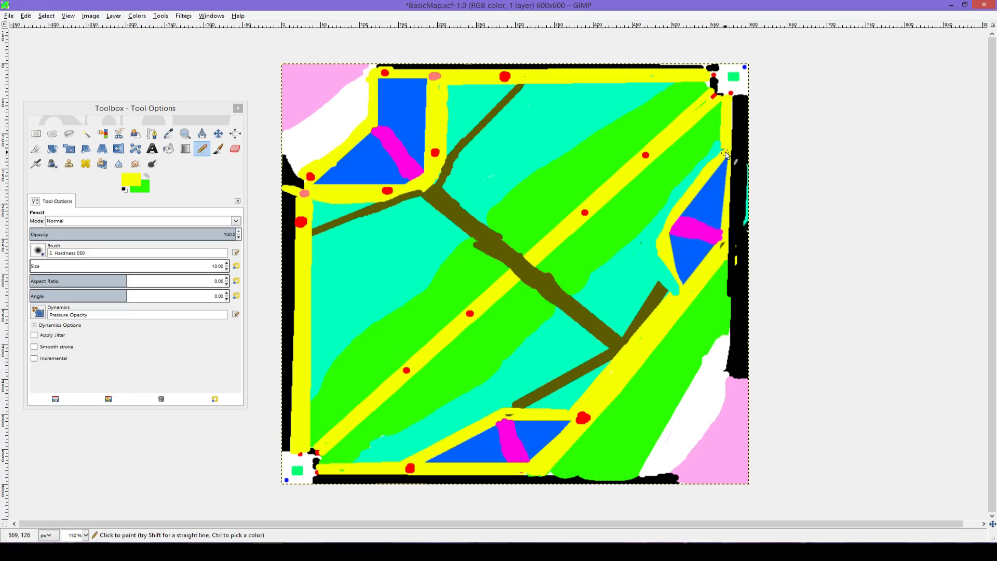
pyautogui.keyDown('shift'); pyautogui.click(657, 241); pyautogui.keyUp('shift')
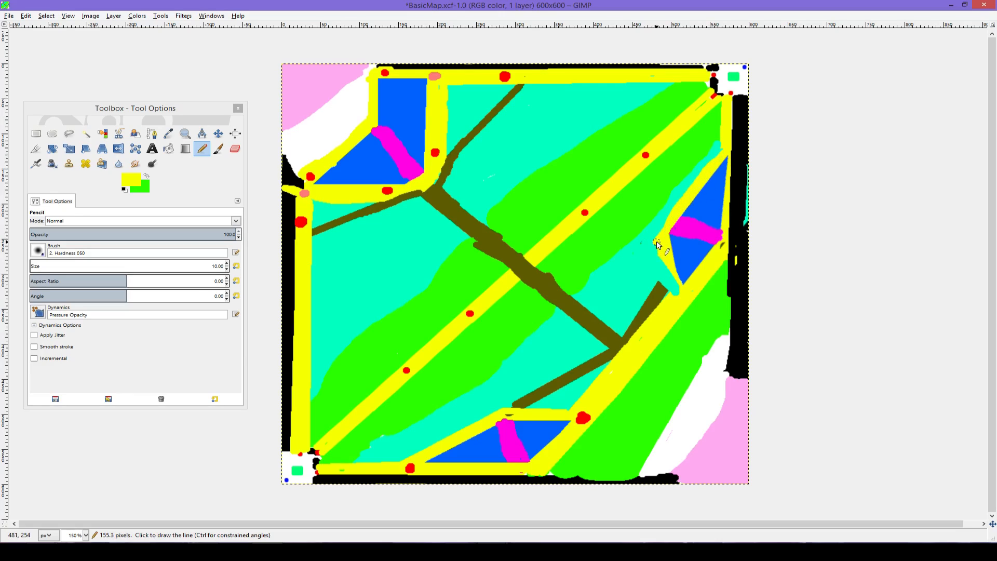
pyautogui.keyDown('shift'); pyautogui.click(681, 289); pyautogui.keyUp('shift')
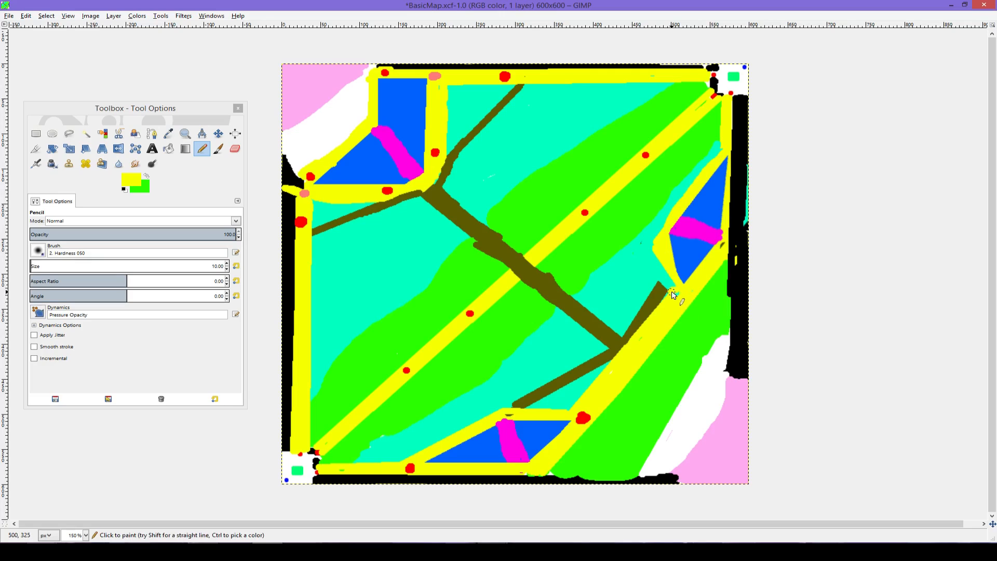
pyautogui.keyDown('ctrl'); pyautogui.click(663, 285); pyautogui.keyUp('ctrl')
pyautogui.moveTo(665, 280)
pyautogui.mouseDown()
pyautogui.moveTo(673, 273)
pyautogui.moveTo(670, 285)
pyautogui.mouseUp()
# Pick teal and paint the strip between the green band and the pasted blue area's upper edge.
pyautogui.moveTo(638, 222); pyautogui.dragTo(543, 226)
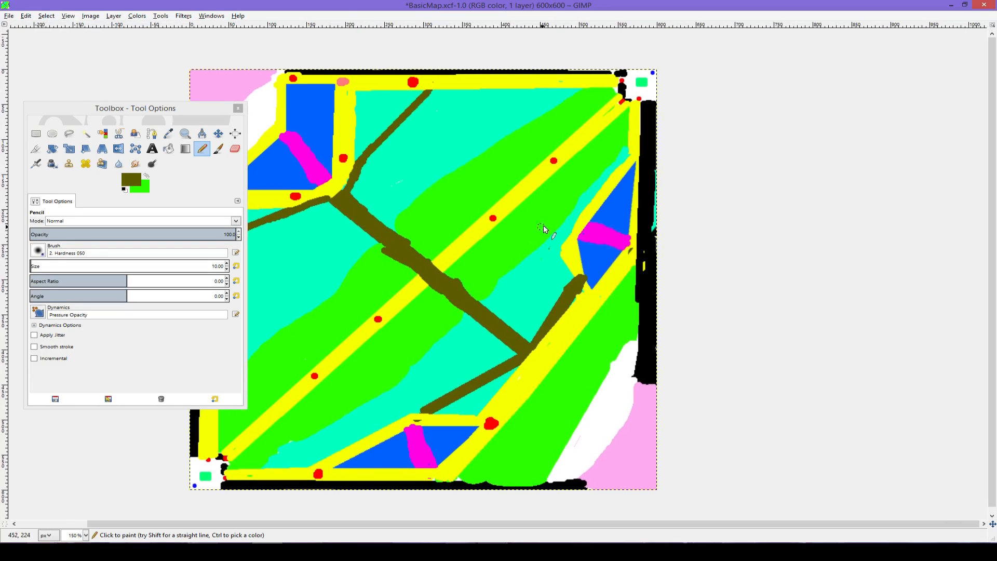
pyautogui.keyDown('ctrl'); pyautogui.click(608, 149); pyautogui.keyUp('ctrl')
pyautogui.moveTo(577, 181); pyautogui.dragTo(605, 184)
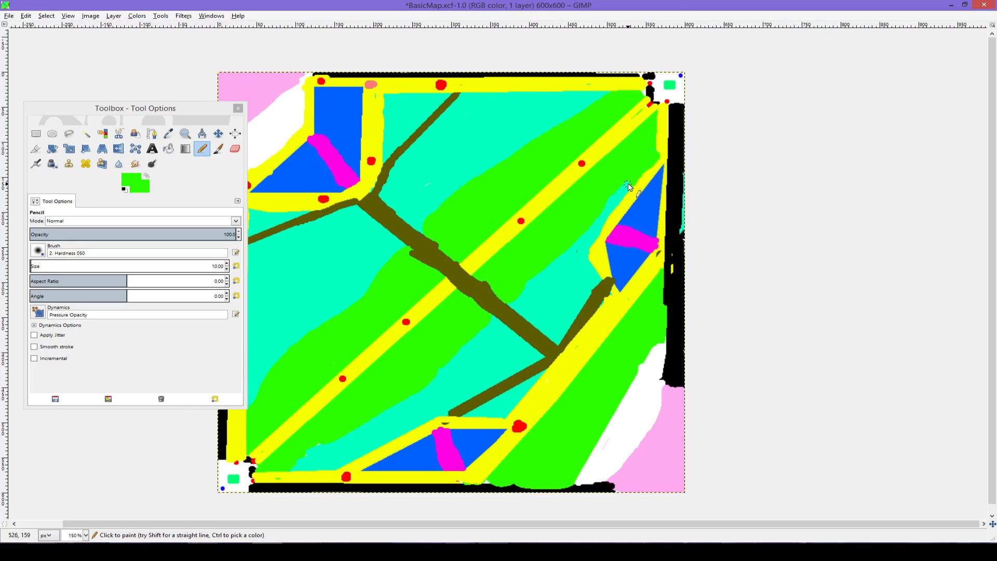
pyautogui.keyDown('ctrl'); pyautogui.click(624, 188); pyautogui.keyUp('ctrl')
pyautogui.keyDown('shift'); pyautogui.click(654, 151); pyautogui.keyUp('shift')
pyautogui.moveTo(655, 152); pyautogui.dragTo(634, 182)
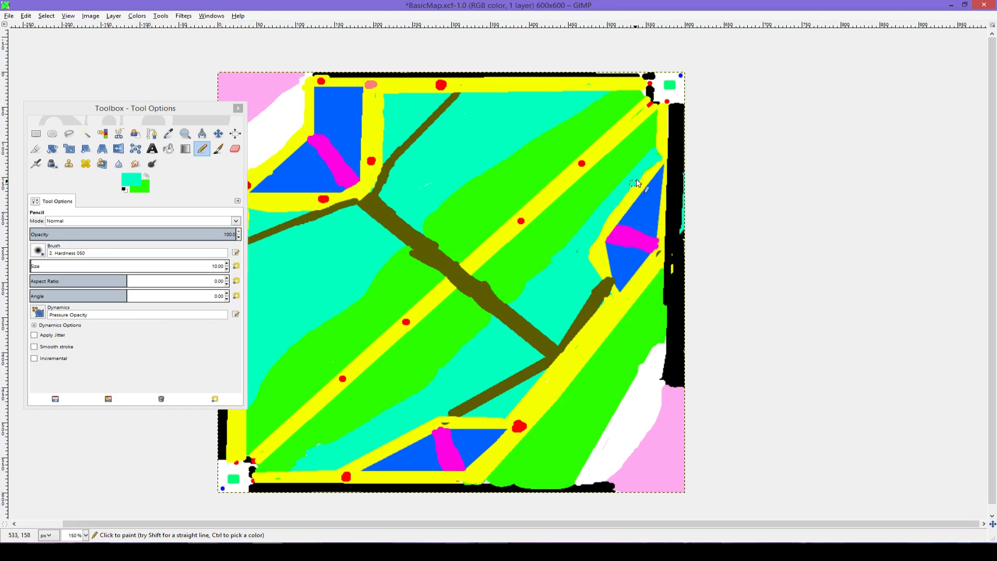
pyautogui.moveTo(527, 233); pyautogui.dragTo(415, 253)
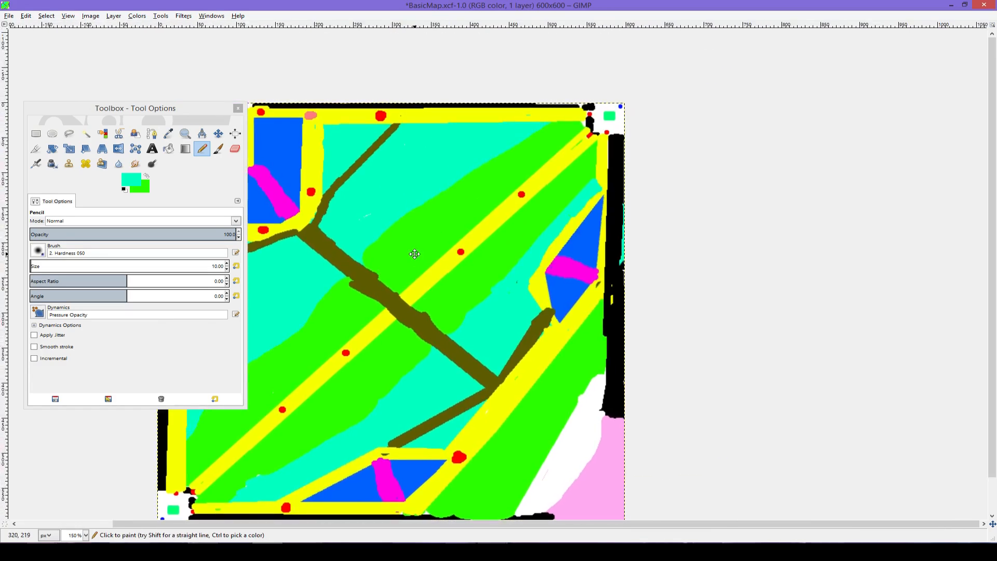
pyautogui.moveTo(458, 230); pyautogui.dragTo(610, 167)
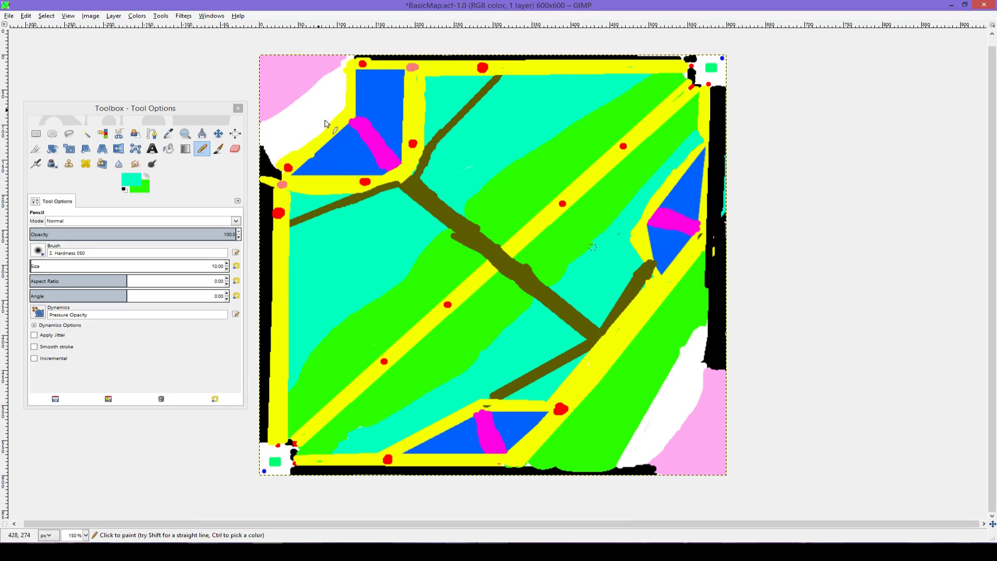
# Pick black and paint over the leftover teal and yellow specks on the right border beside the pasted blue area.
pyautogui.moveTo(463, 101); pyautogui.dragTo(488, 91)
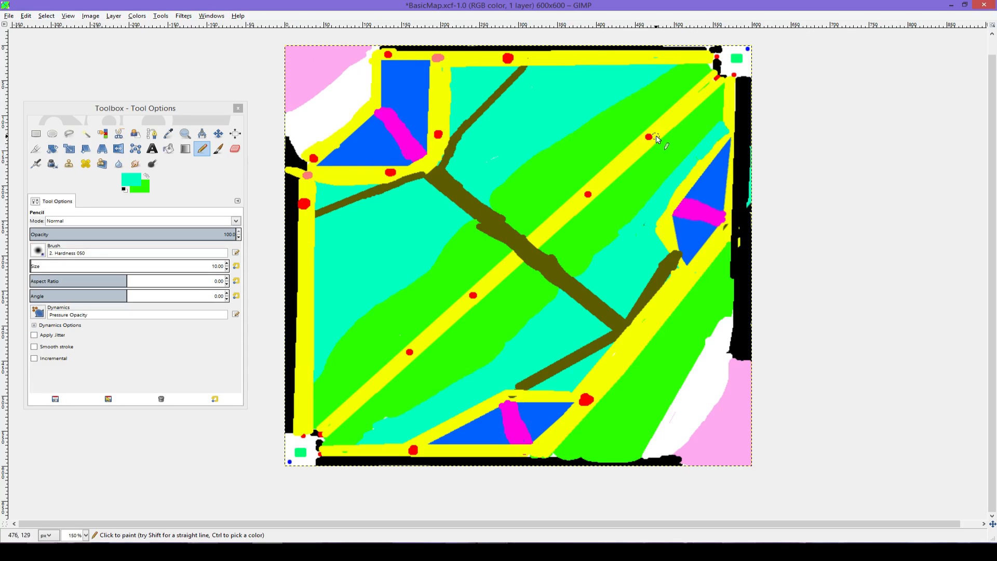
pyautogui.moveTo(617, 130); pyautogui.dragTo(523, 88)
pyautogui.moveTo(303, 360); pyautogui.dragTo(435, 337)
pyautogui.moveTo(664, 201); pyautogui.dragTo(578, 203)
pyautogui.scroll(1, 579, 203)
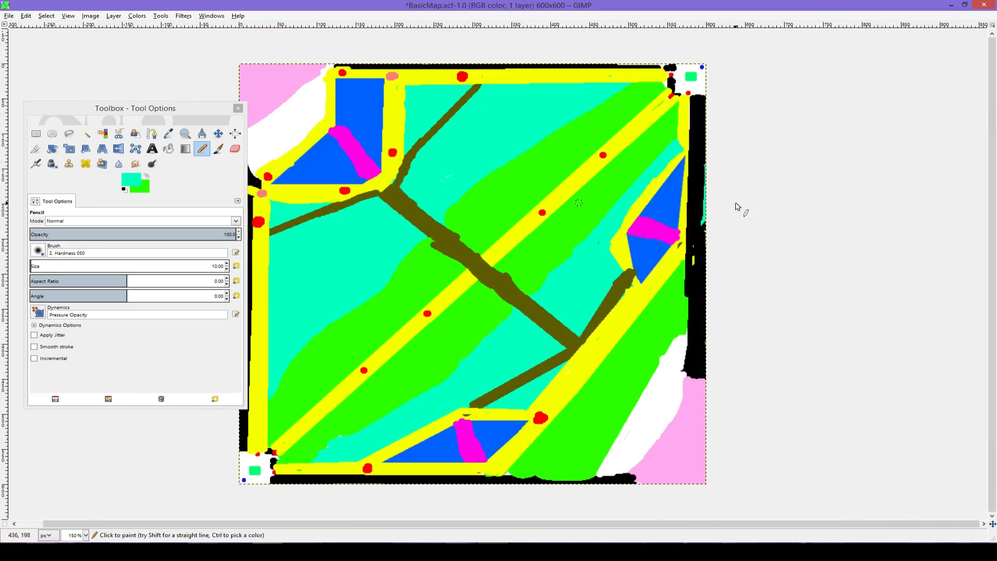
pyautogui.keyDown('ctrl'); pyautogui.click(701, 216); pyautogui.keyUp('ctrl')
pyautogui.moveTo(703, 223)
pyautogui.mouseDown()
pyautogui.moveTo(704, 155)
pyautogui.moveTo(704, 232)
pyautogui.moveTo(704, 188)
pyautogui.mouseUp()
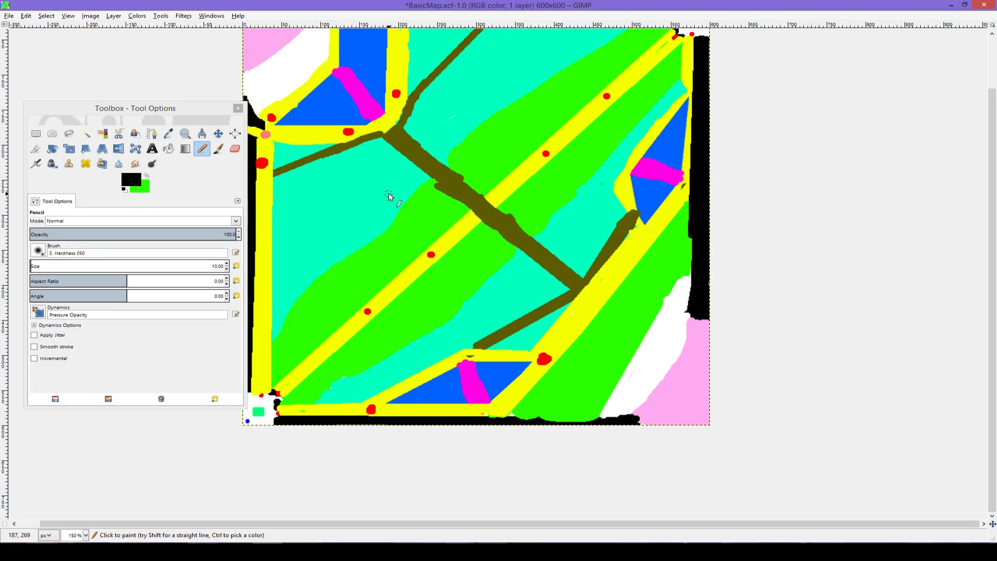
# Pick olive and draw a straight path from the pasted blue area's inner corner to the lower path junction.
pyautogui.moveTo(393, 199)
pyautogui.mouseDown()
pyautogui.moveTo(398, 178)
pyautogui.moveTo(432, 155)
pyautogui.mouseUp()
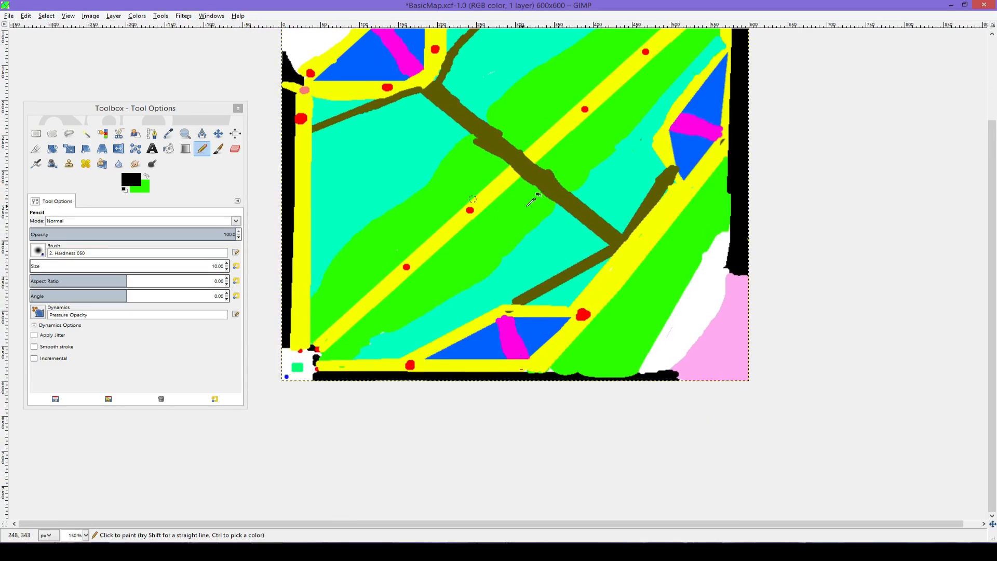
pyautogui.scroll(1, 563, 203)
pyautogui.moveTo(597, 215); pyautogui.dragTo(548, 184)
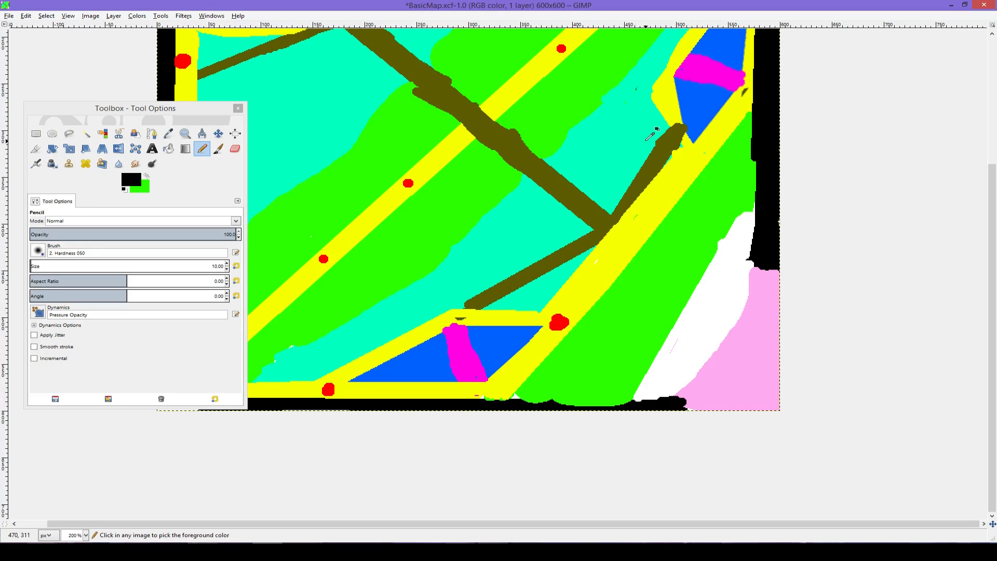
pyautogui.keyDown('ctrl'); pyautogui.click(653, 140); pyautogui.keyUp('ctrl')
pyautogui.click(654, 93)
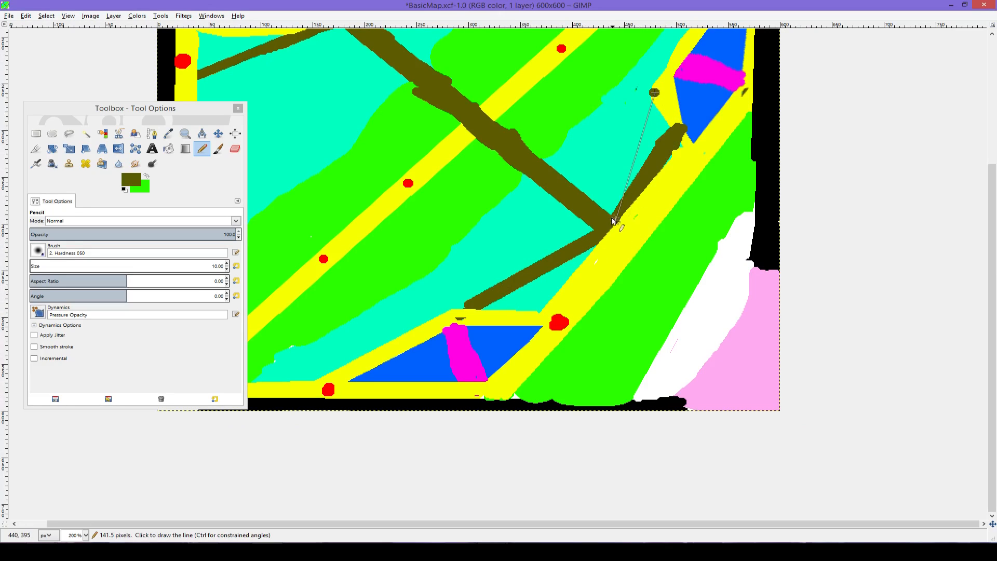
pyautogui.keyDown('shift'); pyautogui.click(611, 219); pyautogui.keyUp('shift')
# Cover the old olive branch with teal and repaint the yellow outline around the pasted blue area's lower tip.
pyautogui.keyDown('ctrl'); pyautogui.click(657, 130); pyautogui.keyUp('ctrl')
pyautogui.moveTo(674, 130)
pyautogui.mouseDown()
pyautogui.moveTo(624, 207)
pyautogui.moveTo(681, 124)
pyautogui.moveTo(631, 189)
pyautogui.moveTo(659, 163)
pyautogui.moveTo(646, 158)
pyautogui.moveTo(676, 156)
pyautogui.moveTo(685, 141)
pyautogui.moveTo(669, 125)
pyautogui.moveTo(681, 131)
pyautogui.moveTo(685, 120)
pyautogui.moveTo(688, 138)
pyautogui.moveTo(688, 129)
pyautogui.moveTo(704, 145)
pyautogui.mouseUp()
pyautogui.keyDown('ctrl'); pyautogui.click(685, 151); pyautogui.keyUp('ctrl')
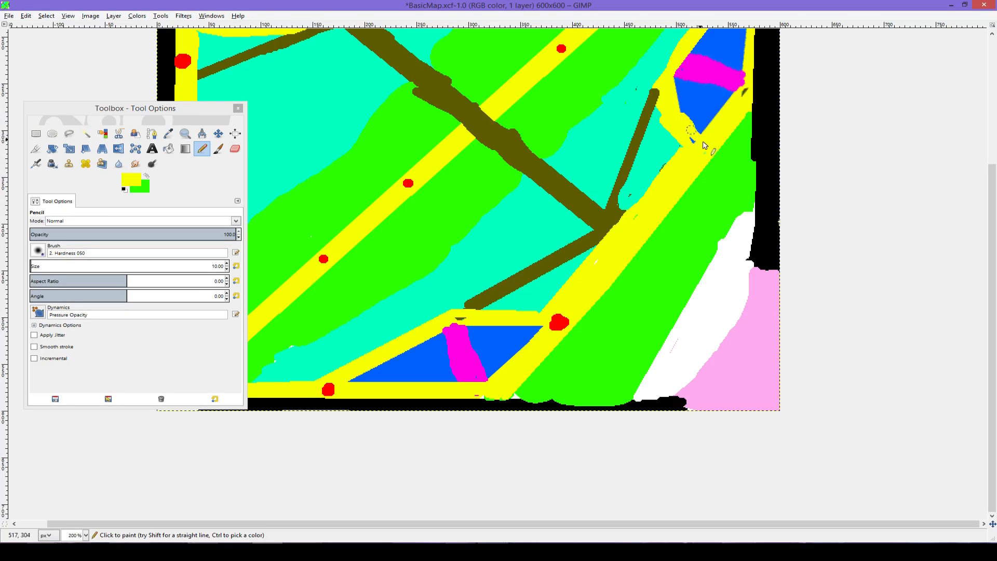
# Pick red and mark dots on the yellow lane just above and just below the right blue area.
pyautogui.scroll(-3, 686, 132)
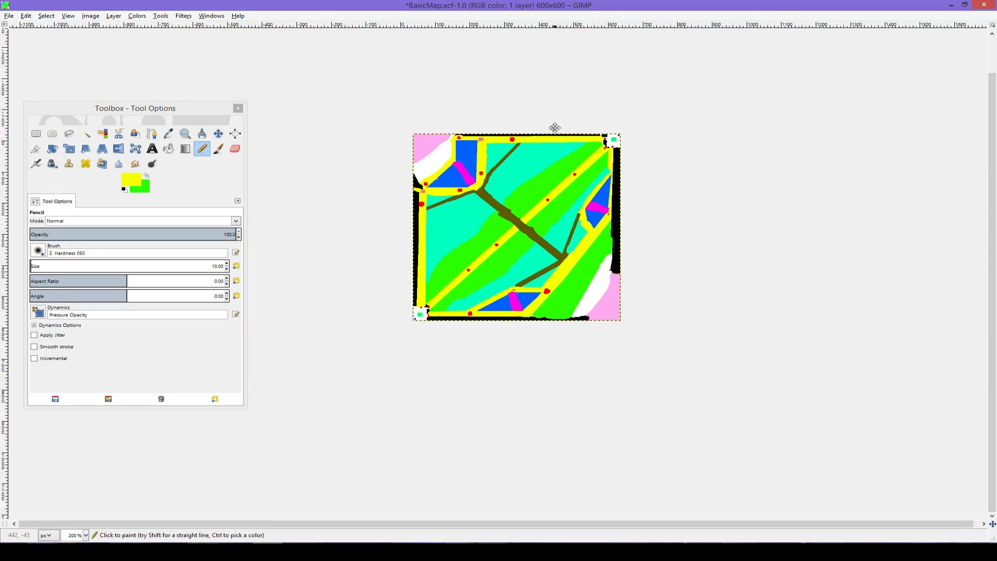
pyautogui.scroll(1, 554, 233)
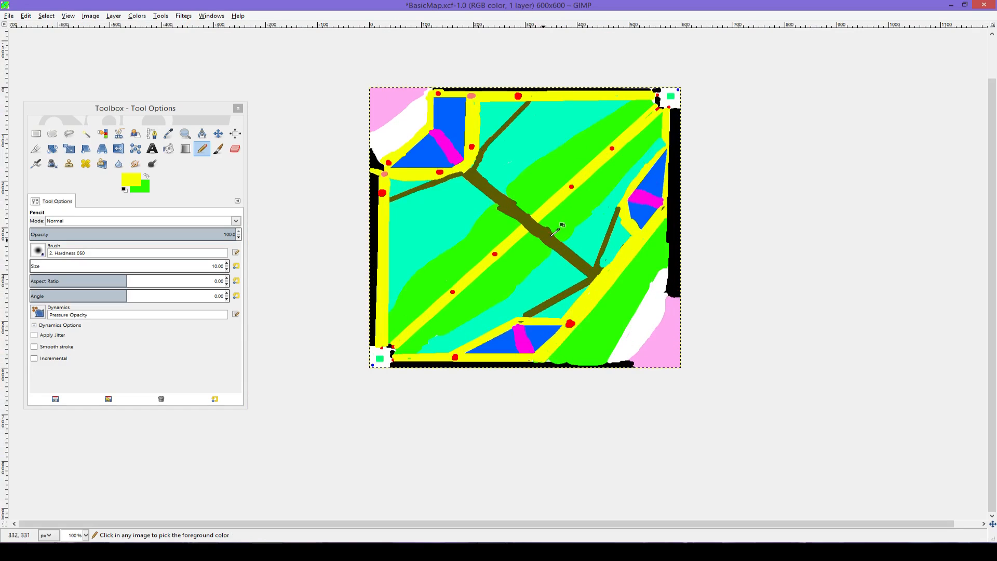
pyautogui.keyDown('ctrl'); pyautogui.click(571, 323); pyautogui.keyUp('ctrl')
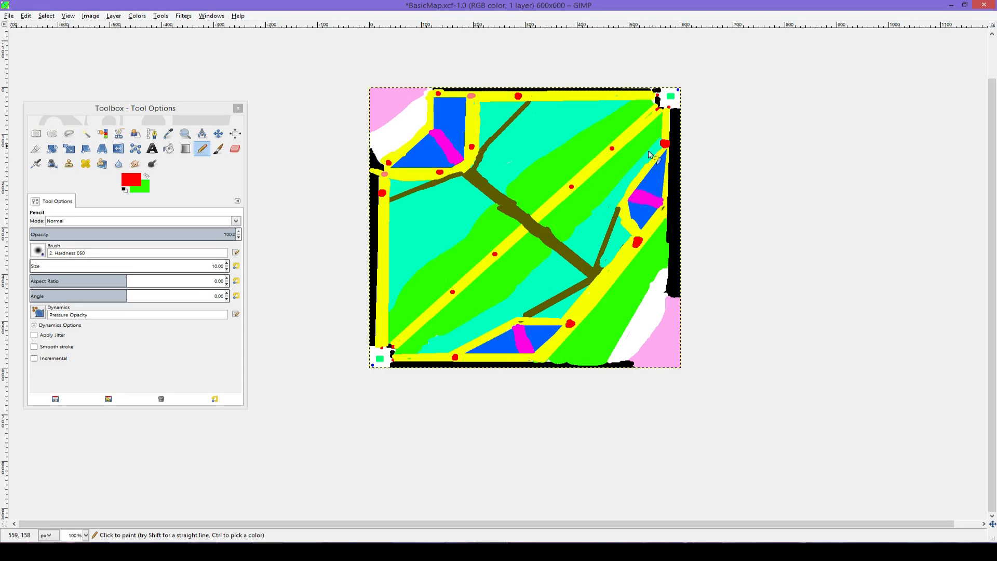
# Save the BasicMap image.
pyautogui.moveTo(569, 196); pyautogui.dragTo(544, 182)
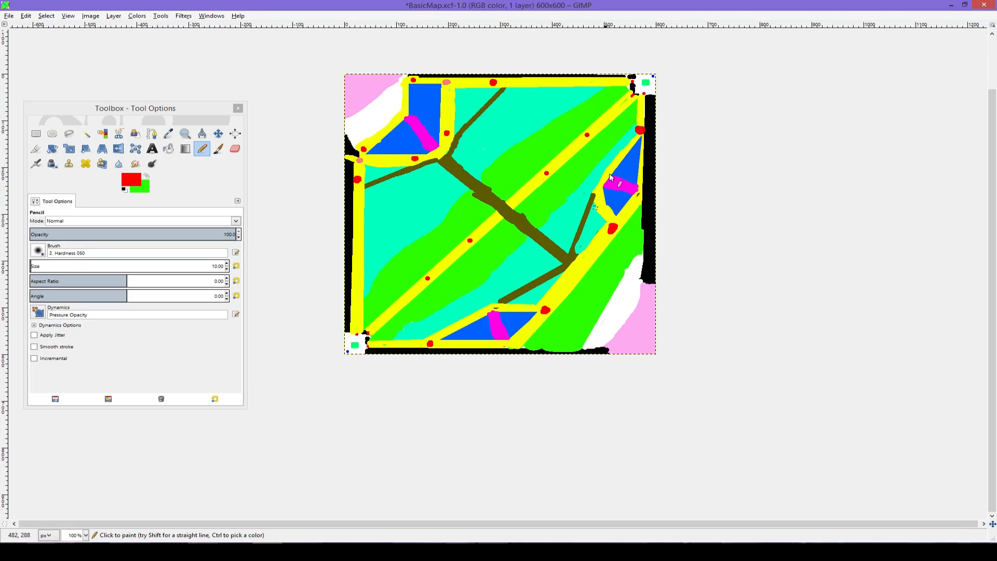
pyautogui.scroll(-3, 401, 290)
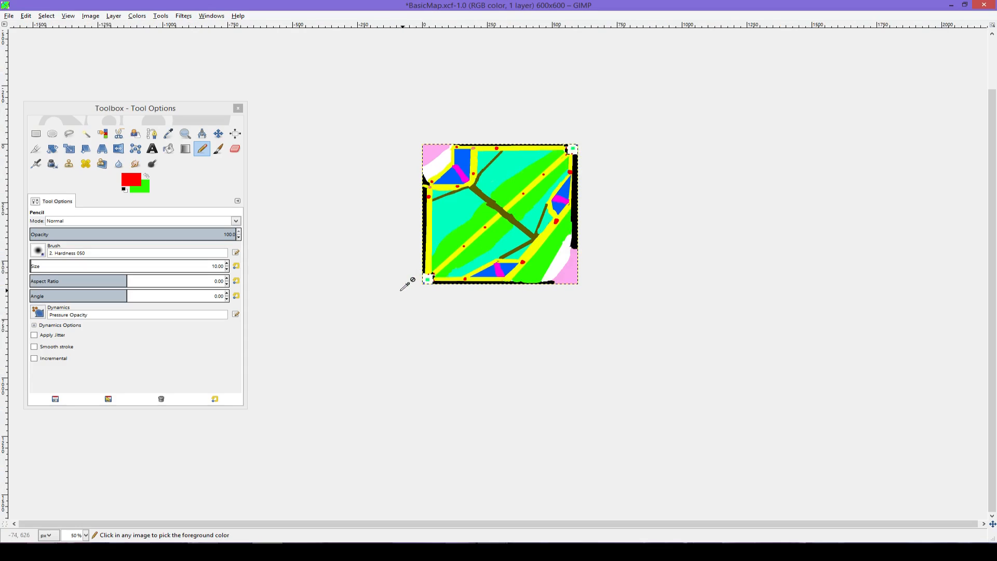
pyautogui.scroll(-2, 355, 278)
pyautogui.scroll(4, 360, 283)
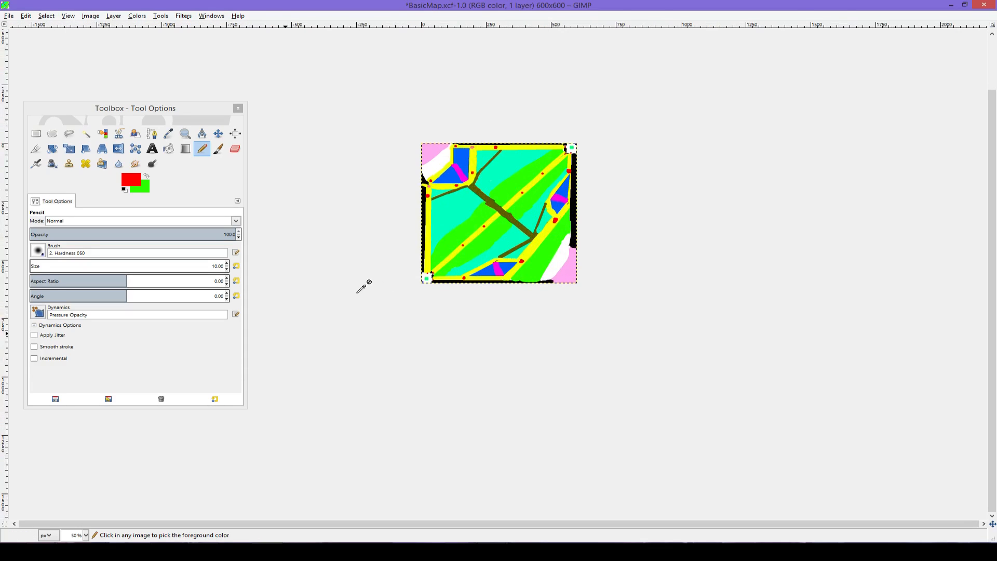
pyautogui.scroll(1, 364, 280)
pyautogui.hotkey('ctrl', 's')
pyautogui.scroll(2, 357, 284)
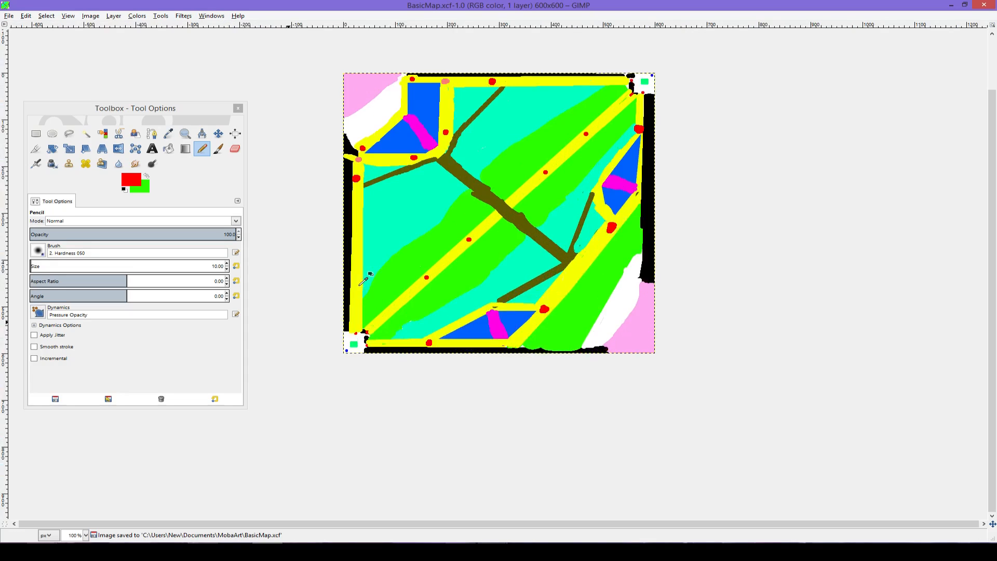
pyautogui.scroll(1, 435, 271)
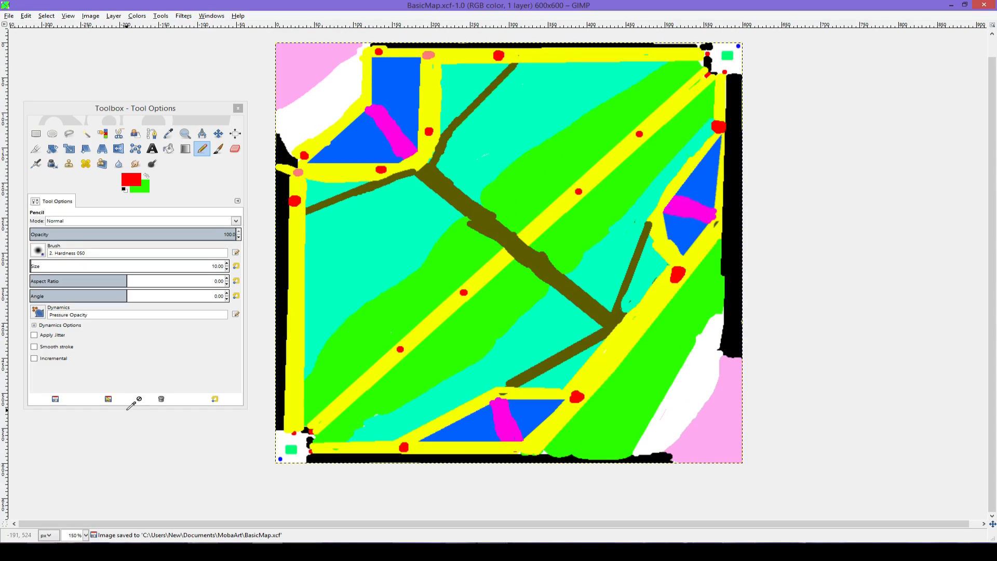
pyautogui.hotkey('ctrl', 'shift', 'e')
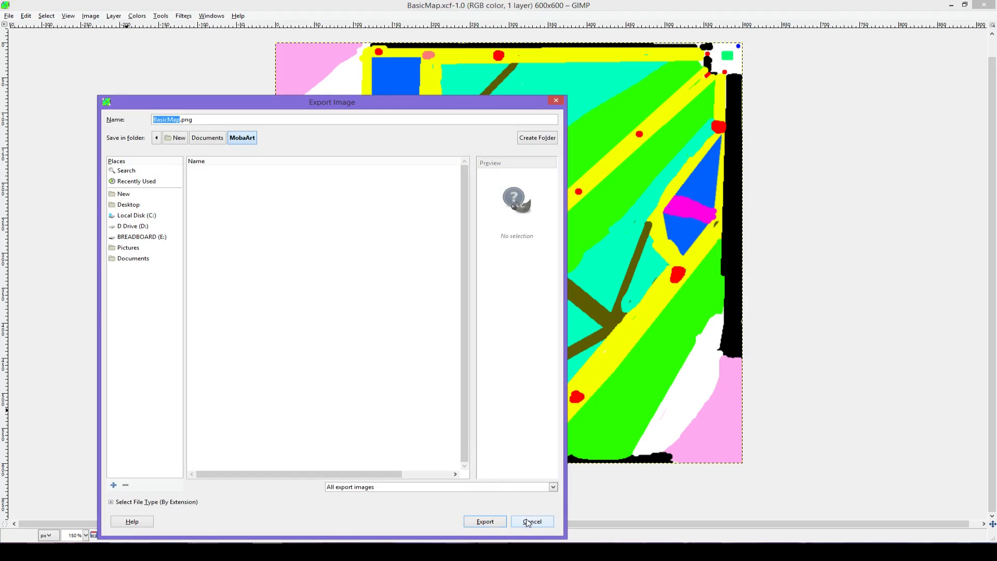
pyautogui.click(527, 521)
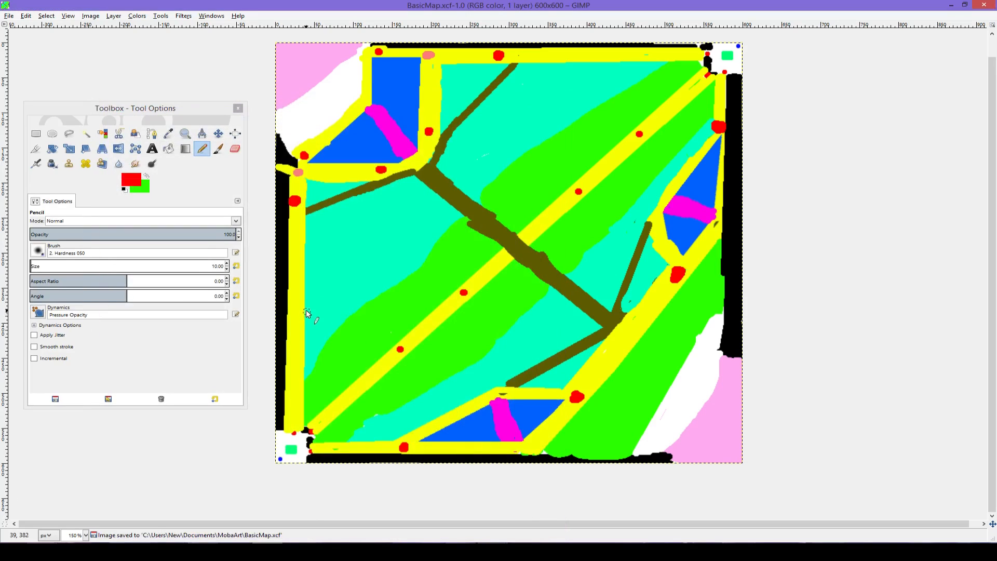
pyautogui.scroll(1, 305, 307)
pyautogui.scroll(-1, 305, 307)
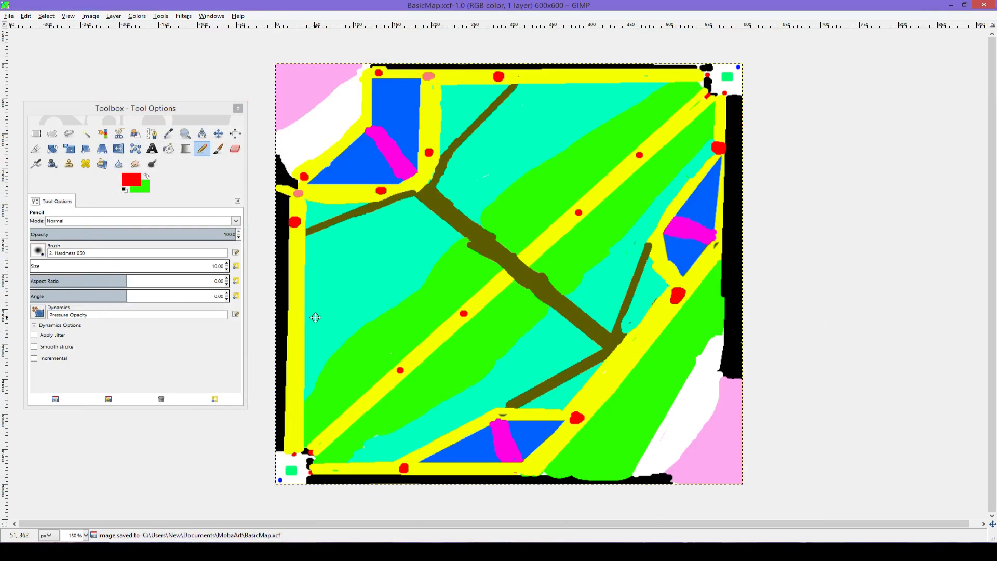
pyautogui.scroll(1, 325, 319)
pyautogui.scroll(-1, 319, 326)
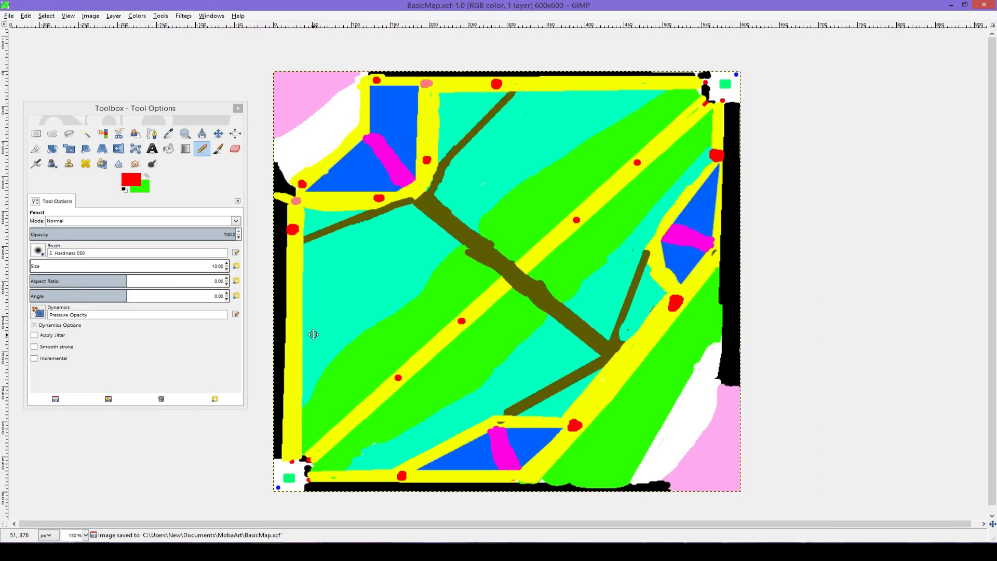
pyautogui.scroll(1, 318, 327)
pyautogui.scroll(-2, 320, 327)
pyautogui.scroll(1, 319, 330)
pyautogui.scroll(-3, 321, 329)
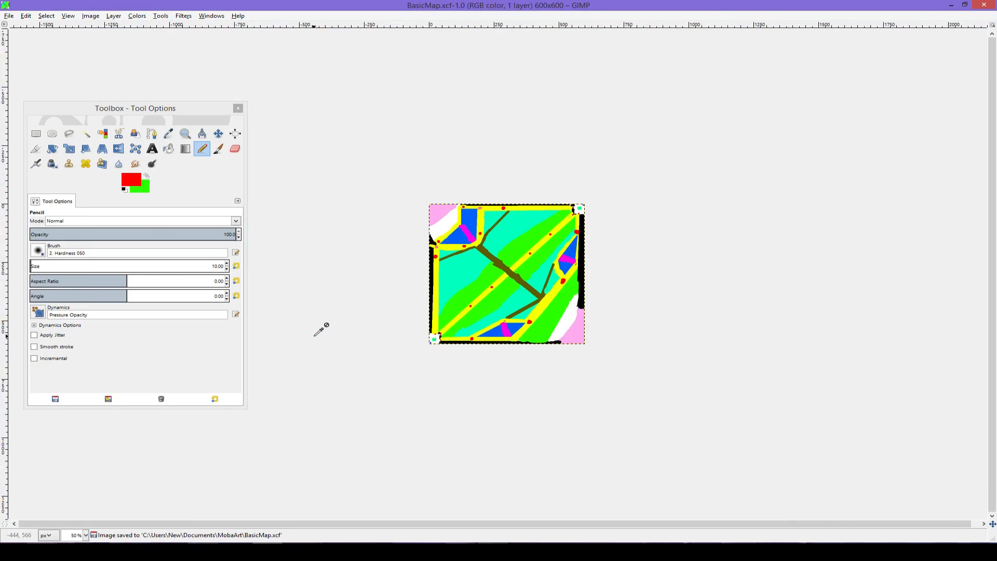
pyautogui.scroll(2, 323, 329)
pyautogui.scroll(1, 657, 128)
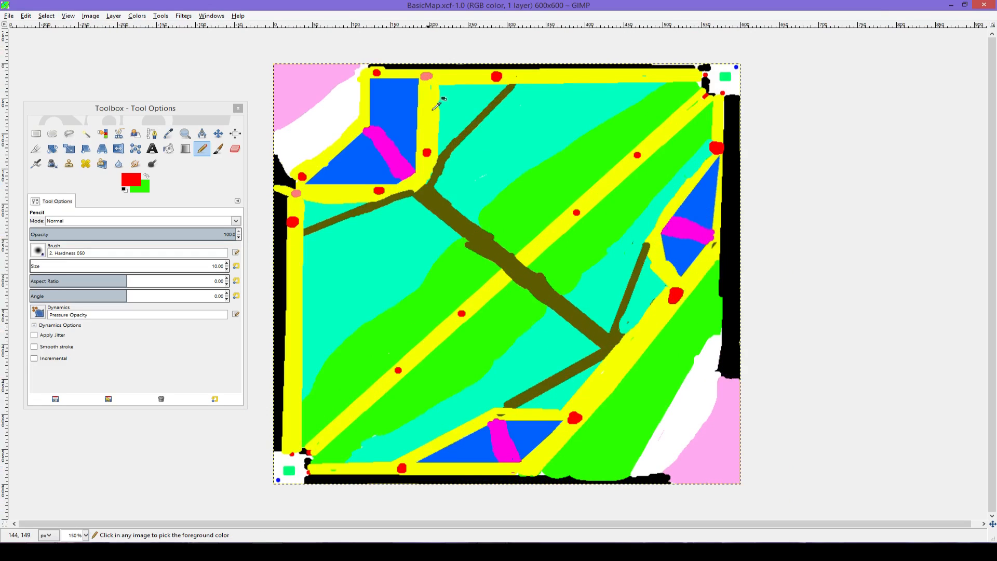
# Pick yellow and cover the stray specks on the bottom lane and on the lower blue area's outline.
pyautogui.keyDown('ctrl'); pyautogui.click(440, 84); pyautogui.keyUp('ctrl')
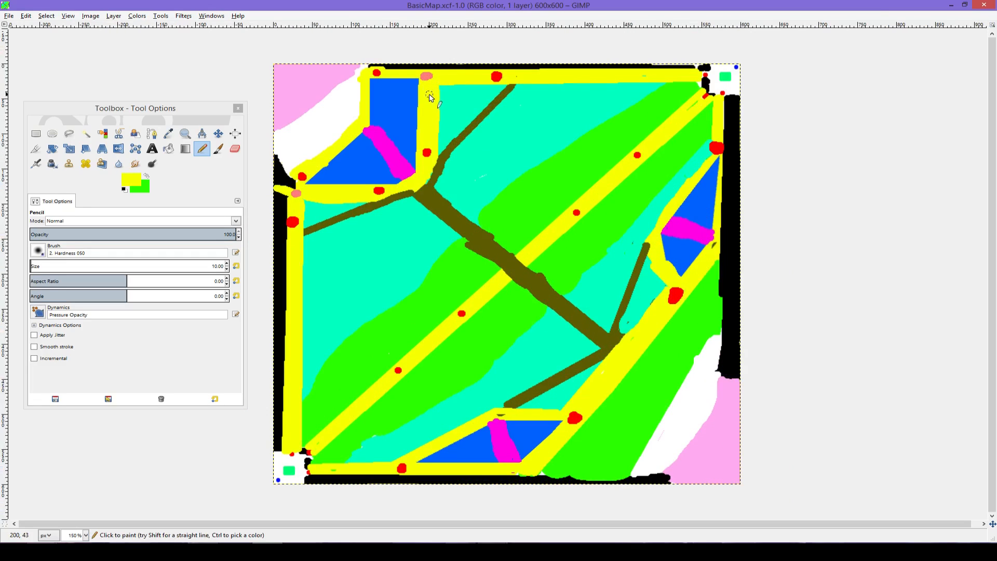
pyautogui.click(427, 90)
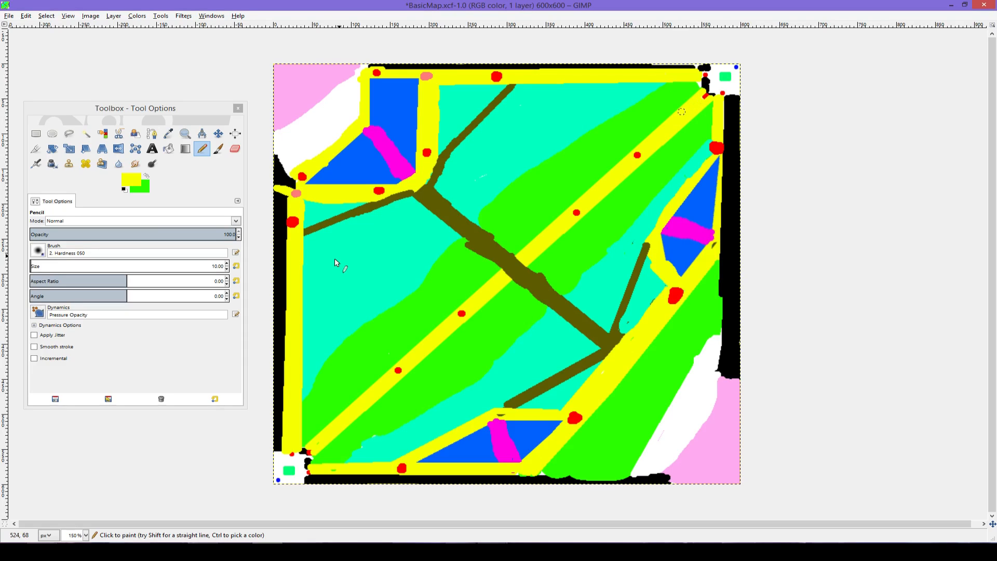
pyautogui.moveTo(335, 259); pyautogui.dragTo(361, 228)
pyautogui.click(360, 439)
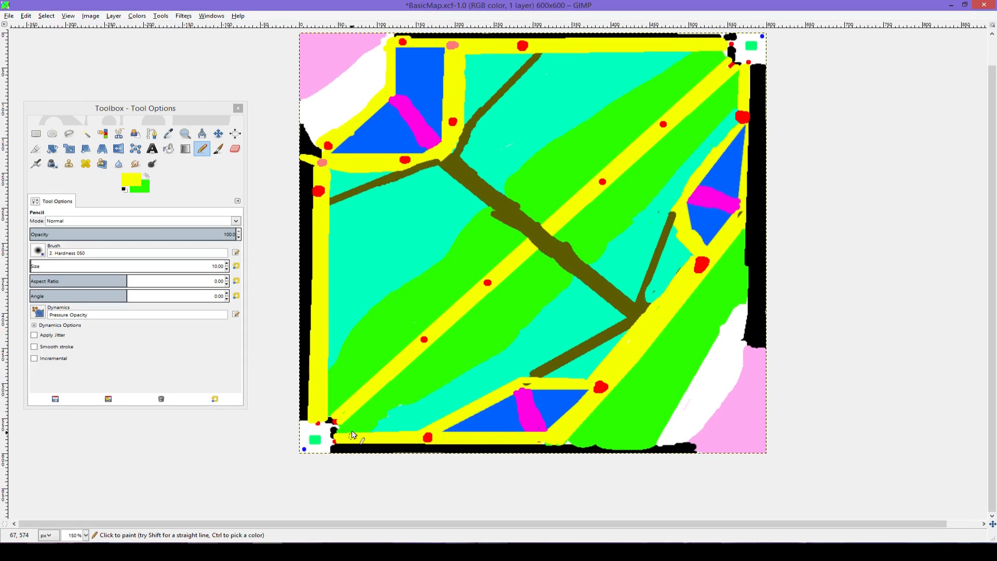
pyautogui.moveTo(532, 433)
pyautogui.mouseDown()
pyautogui.moveTo(493, 426)
pyautogui.moveTo(525, 436)
pyautogui.mouseUp()
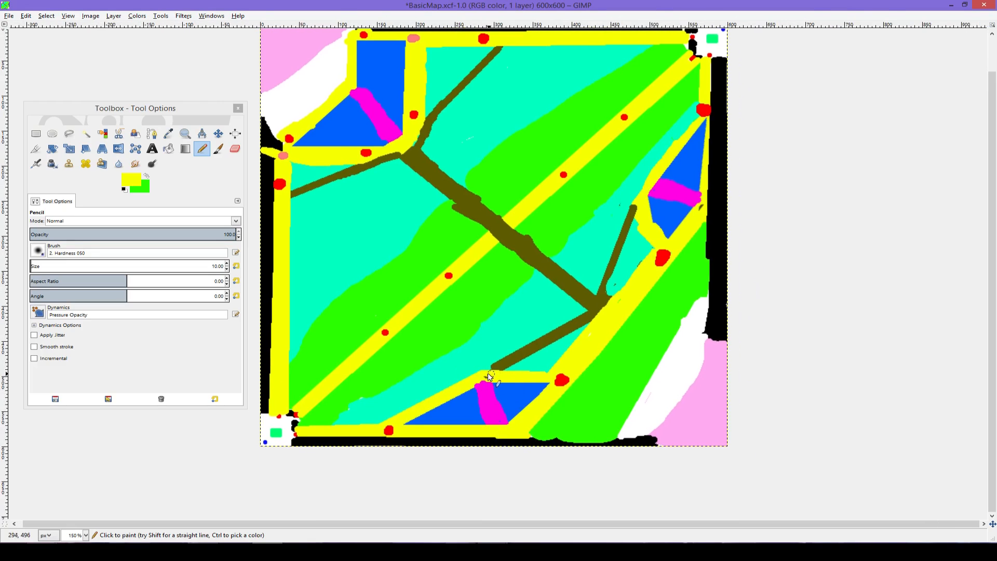
# Pick olive, touch up the end of the path at the lower blue area, and save the image.
pyautogui.keyDown('ctrl'); pyautogui.click(510, 357); pyautogui.keyUp('ctrl')
pyautogui.moveTo(497, 364); pyautogui.dragTo(492, 368)
pyautogui.moveTo(545, 306); pyautogui.dragTo(530, 350)
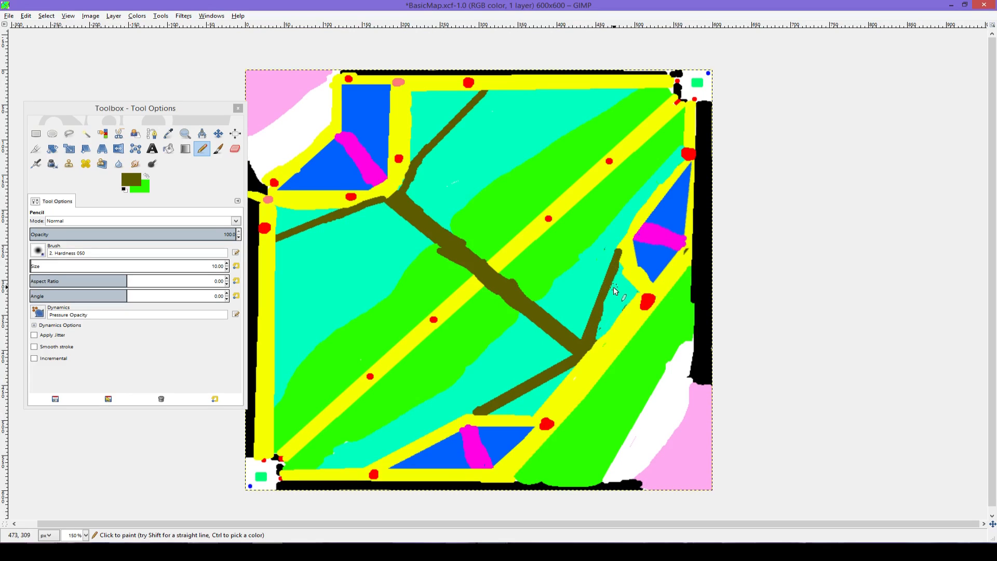
pyautogui.moveTo(613, 288); pyautogui.dragTo(587, 325)
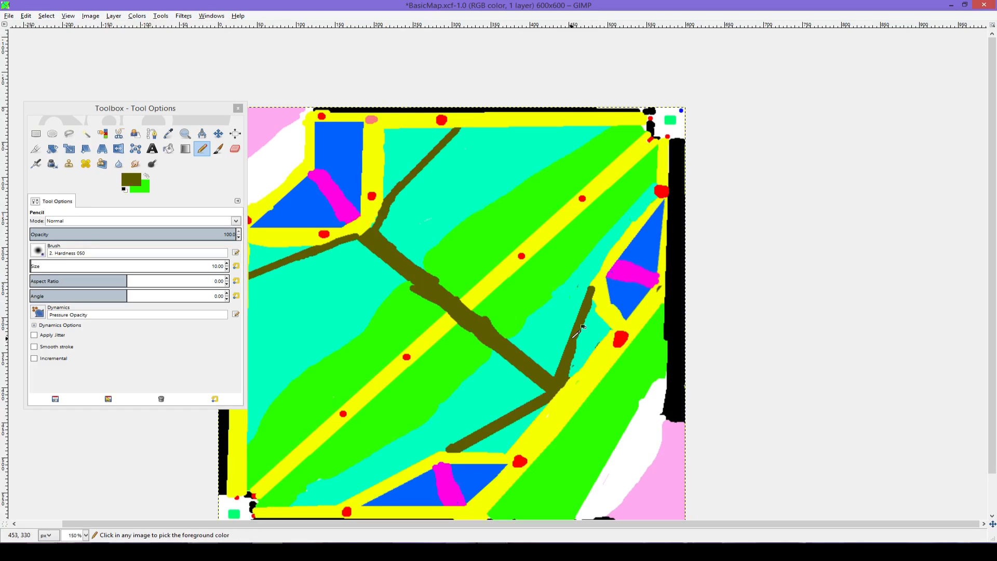
pyautogui.hotkey('ctrl', 's')
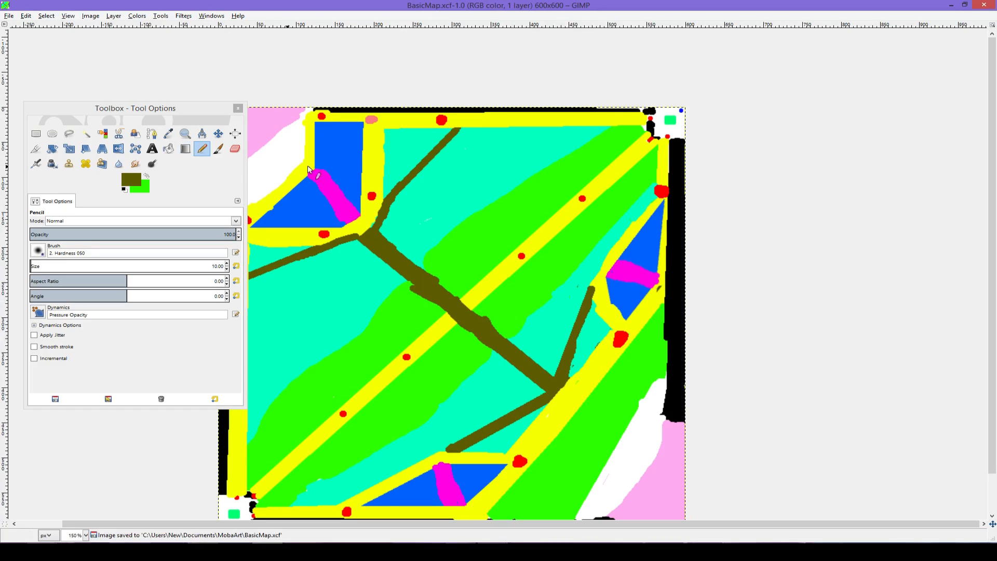
# Pick pink and fill the gap between the upper-left pink corner region and the yellow outline.
pyautogui.moveTo(312, 166); pyautogui.dragTo(420, 158)
pyautogui.keyDown('ctrl'); pyautogui.click(396, 106); pyautogui.keyUp('ctrl')
pyautogui.moveTo(402, 109); pyautogui.dragTo(419, 104)
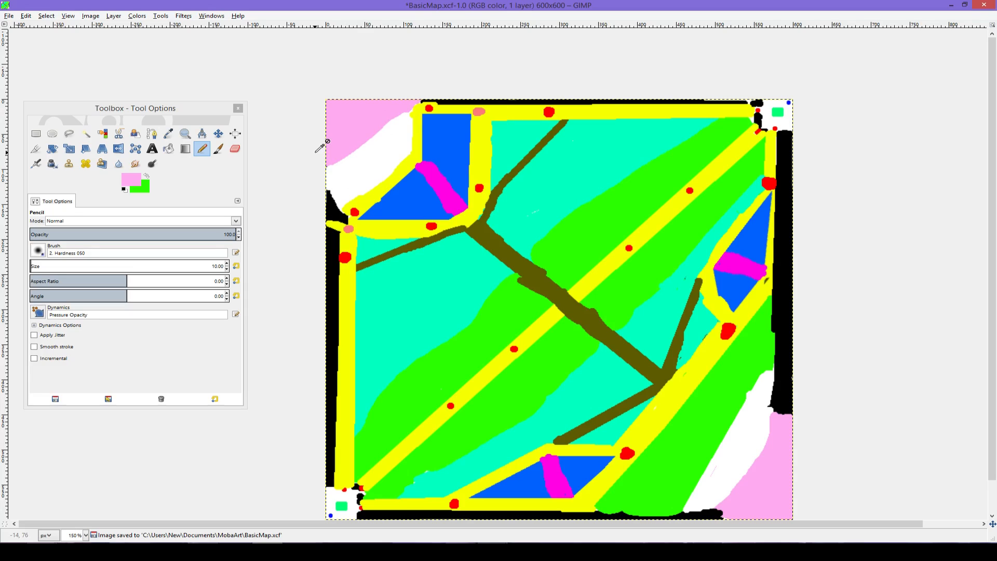
# Save the image again and switch to Open Broadcaster Software.
pyautogui.hotkey('ctrl', 's')
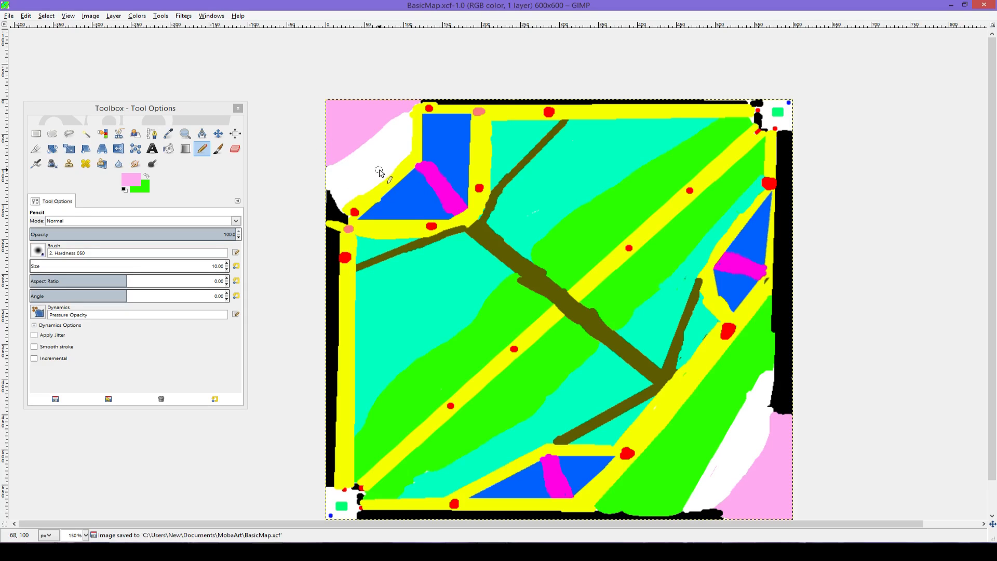
pyautogui.hotkey('alt', 'Tab')
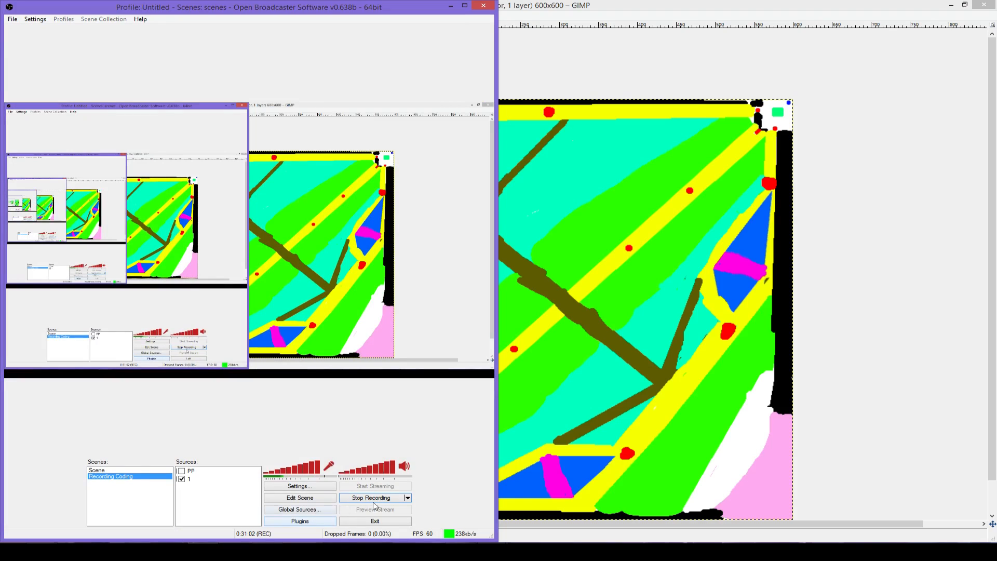